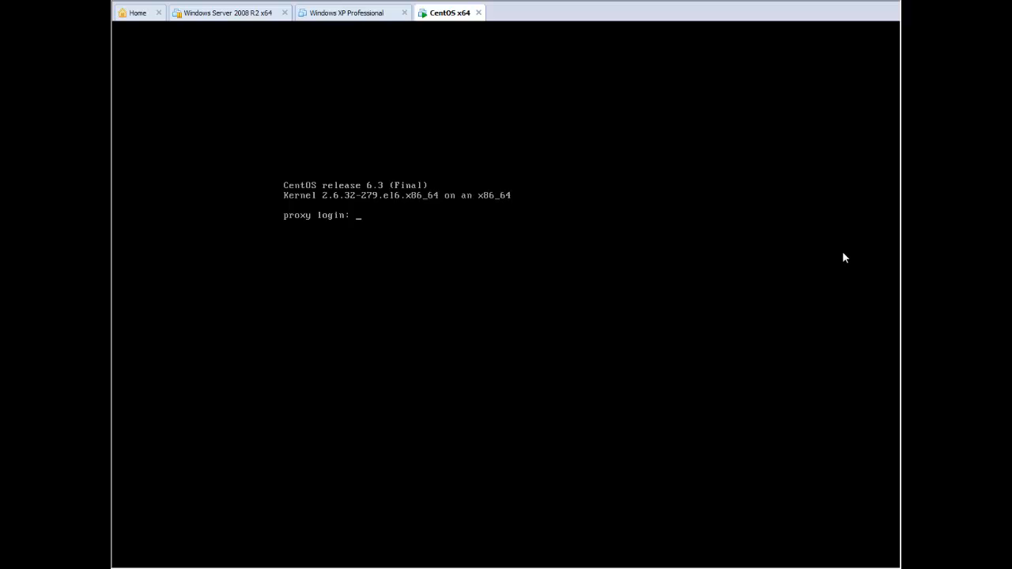
- Log in to the CentOS VM console as root with the password
text(roo)
text(t)
key(Return)
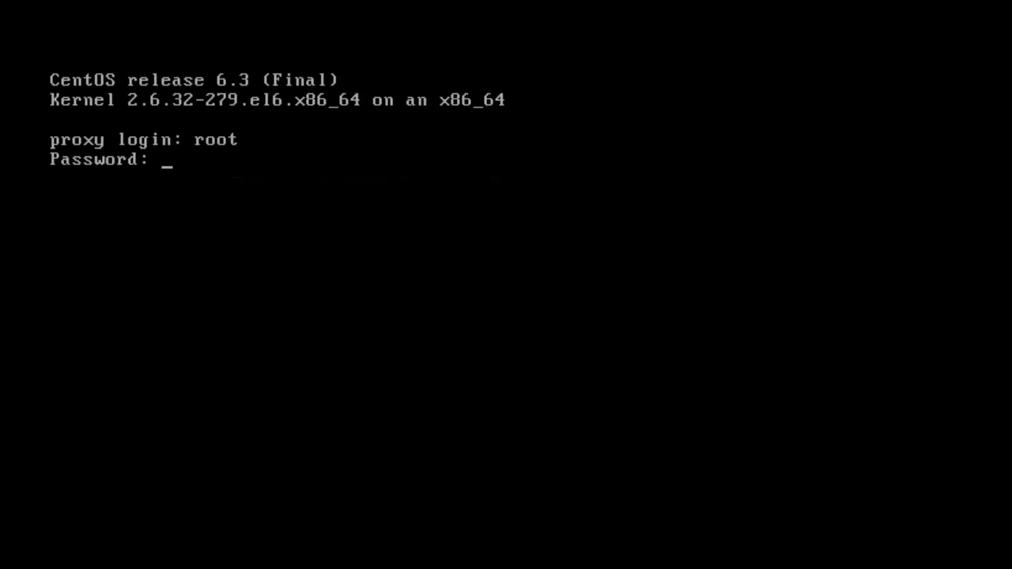
key(Return)
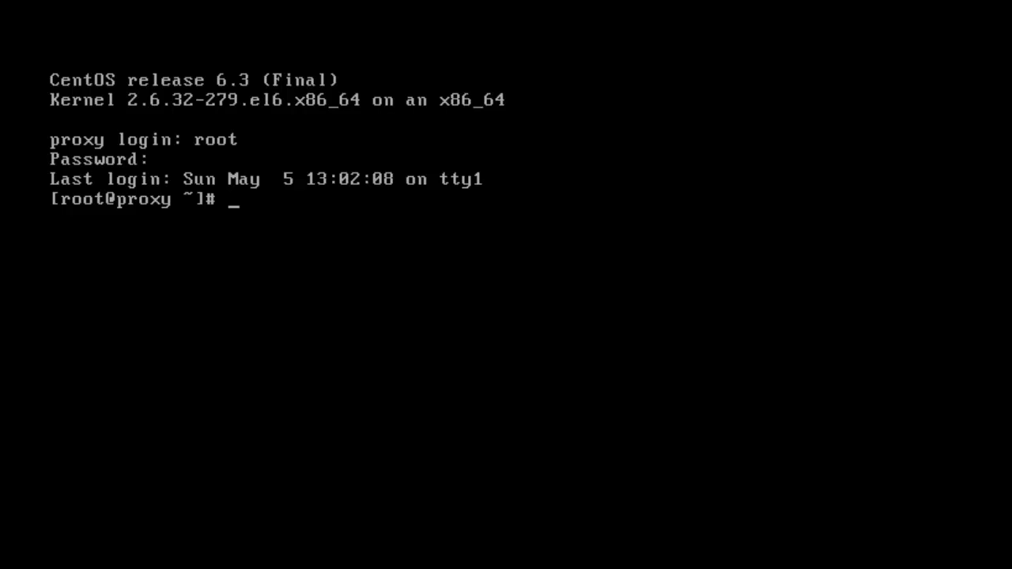
text(ping www)
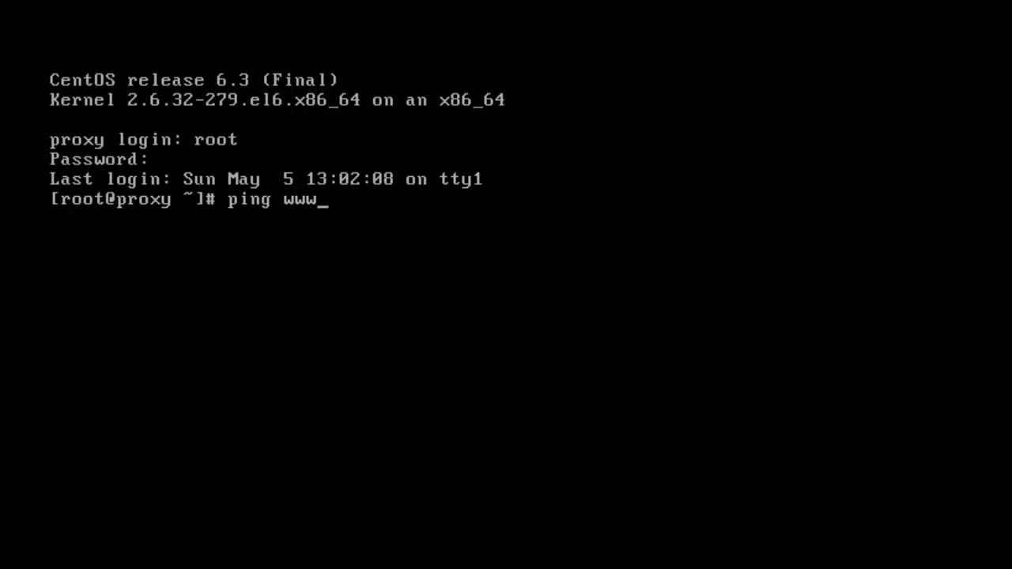
text(.google.com)
key(Return)
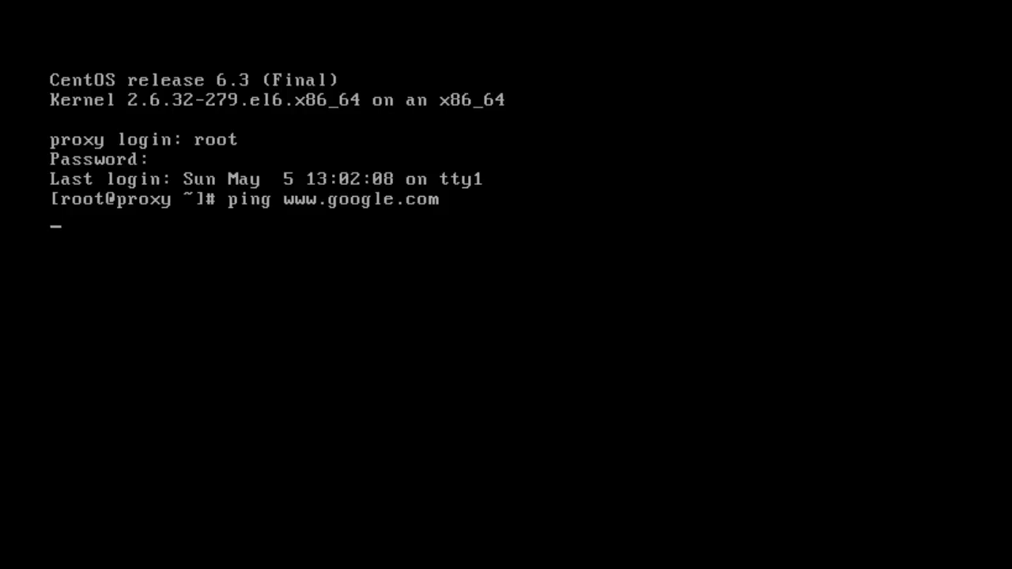
key(ctrl+c)
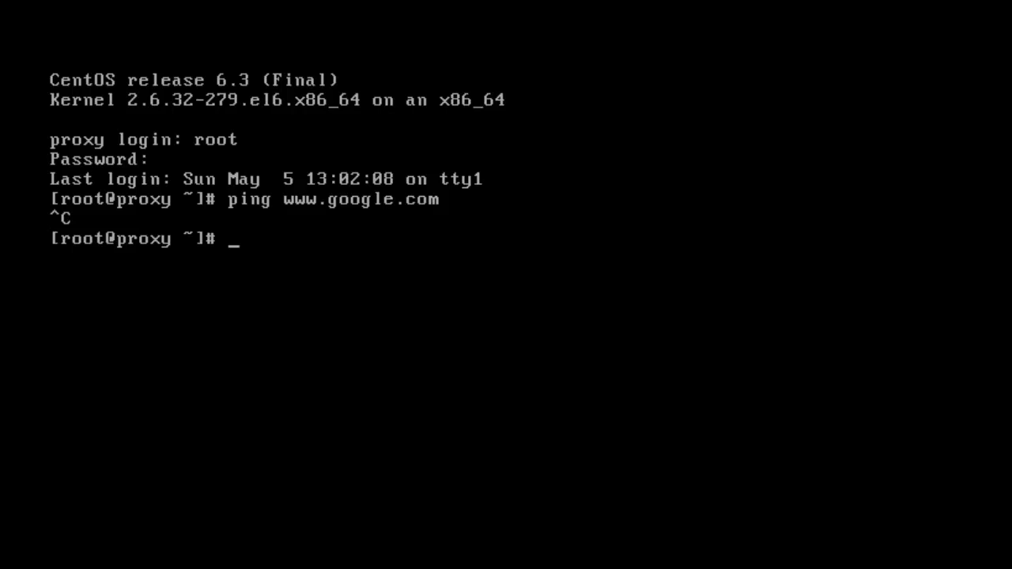
text(vi /etc/)
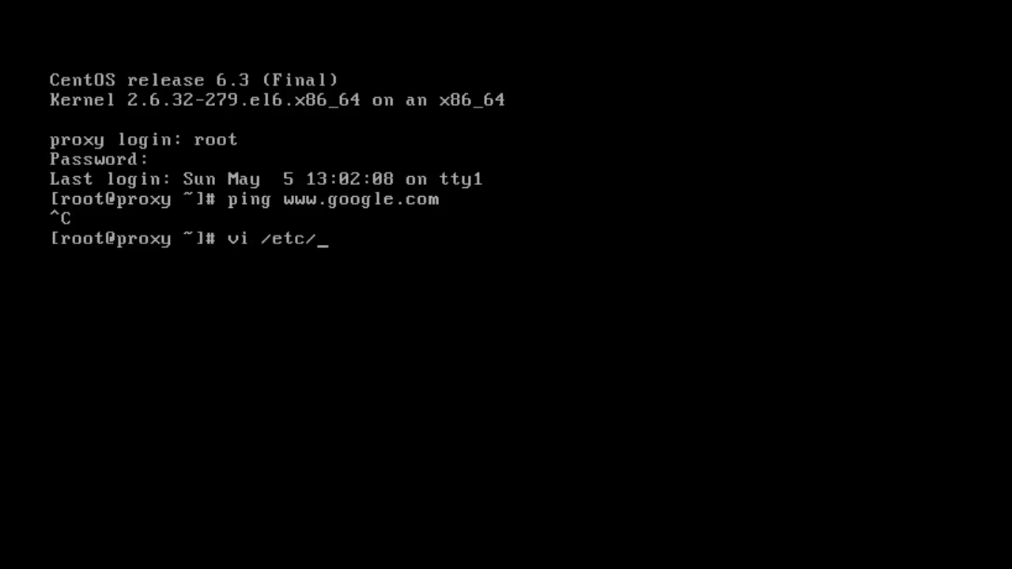
text(resol)
- In vi, change the existing resolv.conf nameserver address to 192.168.50.2
key(Tab)
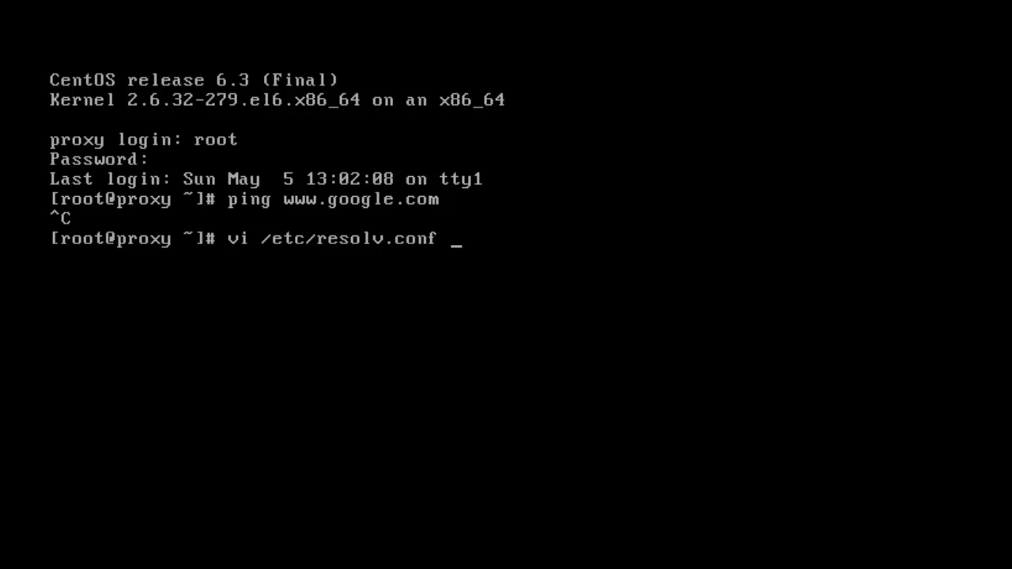
key(Return)
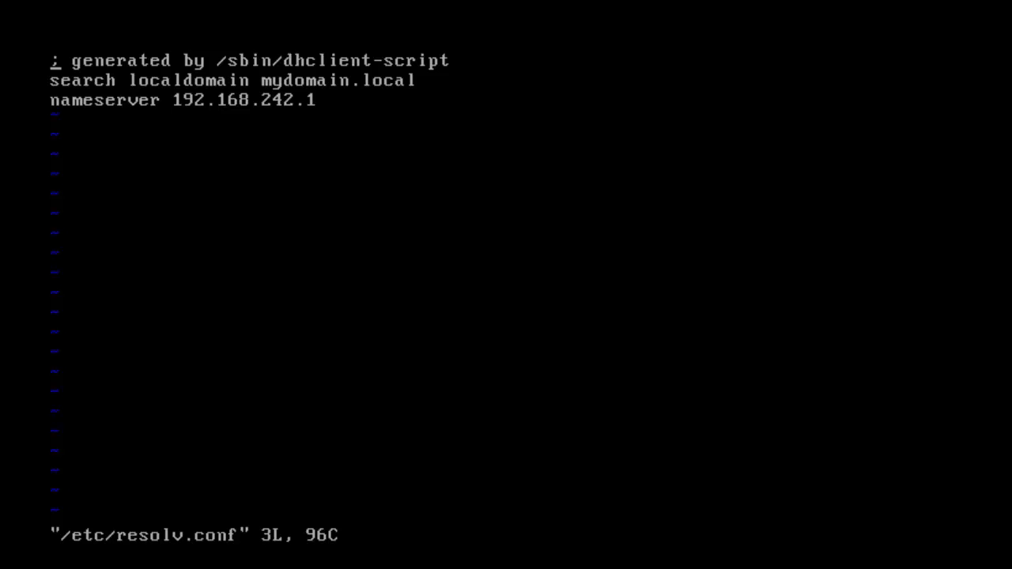
key(i)
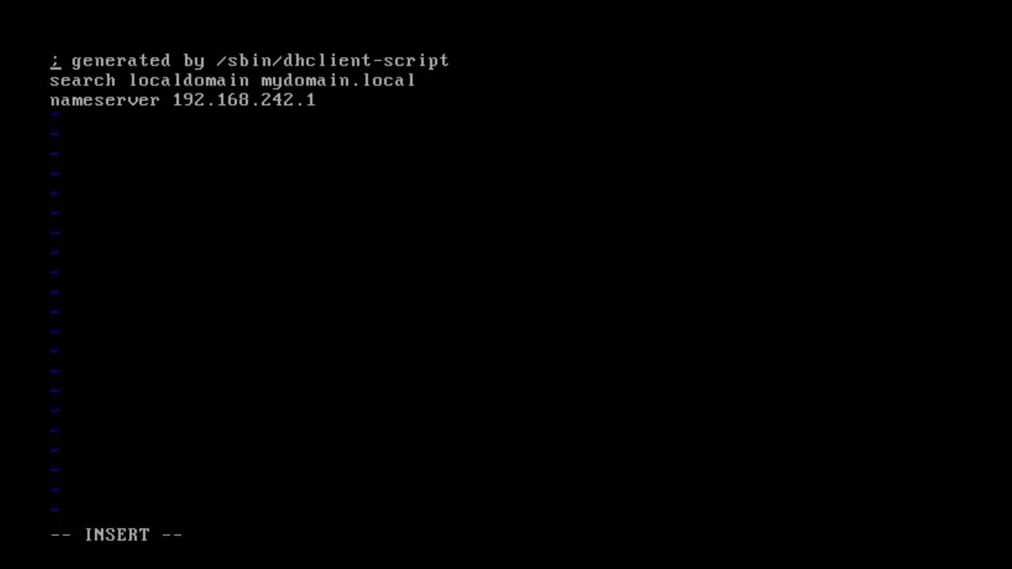
key(Down)
key(Down)
key(Right)
key(Right)
key(Right)
key(Right)
key(Right)
key(Right)
key(Right)
key(Right)
key(Right)
key(Right)
key(Right)
key(Right)
key(Right)
key(Right)
key(Right)
key(Right)
key(Right)
key(Right)
key(Delete)
key(Delete)
key(Delete)
key(Right)
text(50)
key(Right)
key(Delete)
text(2)
- Add a second line 'nameserver 192.168.242.2' and save the file with :wq
key(Return)
text(nameserver )
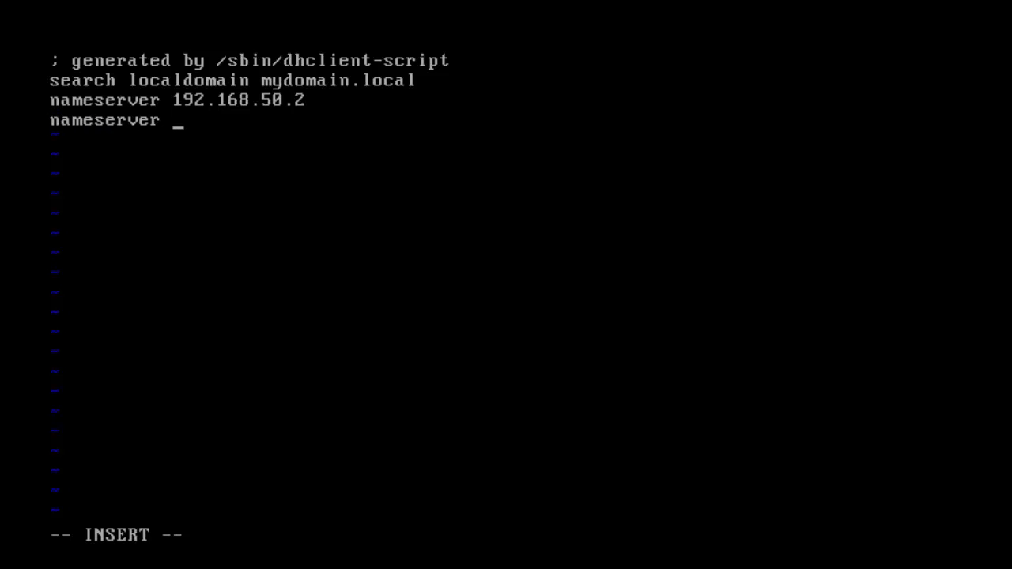
text(192.168.242)
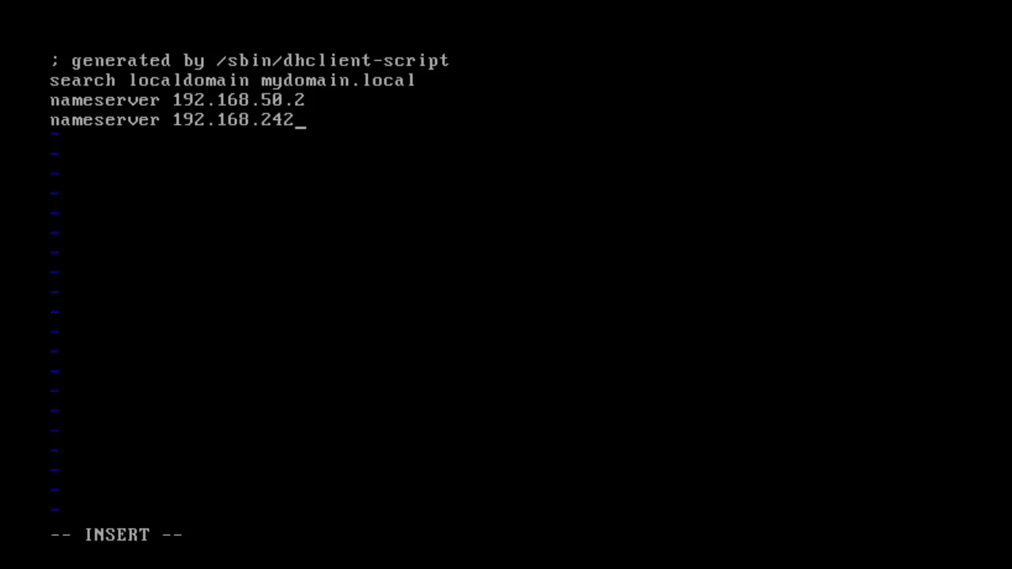
text(.2)
key(Escape)
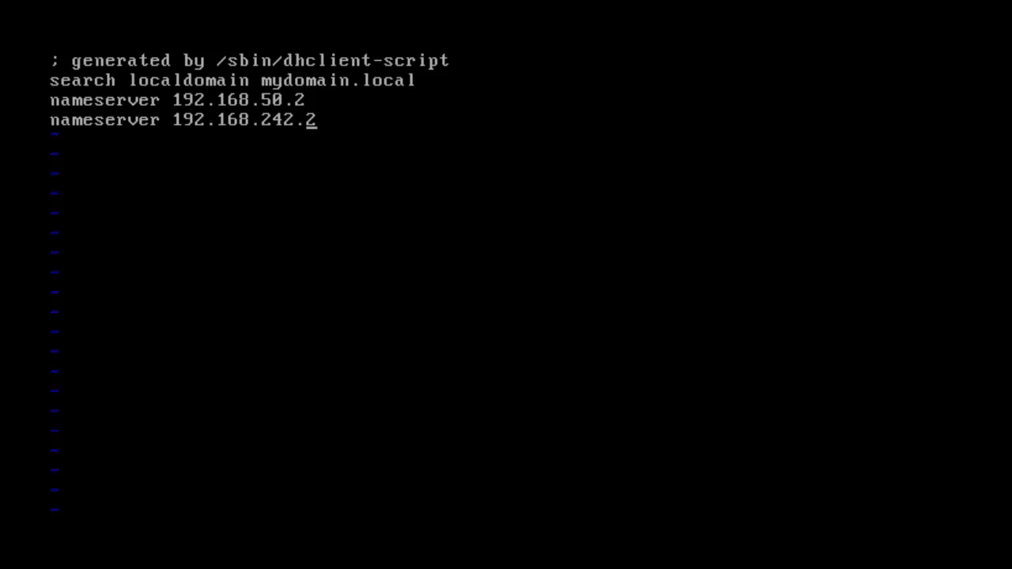
key(shift+q)
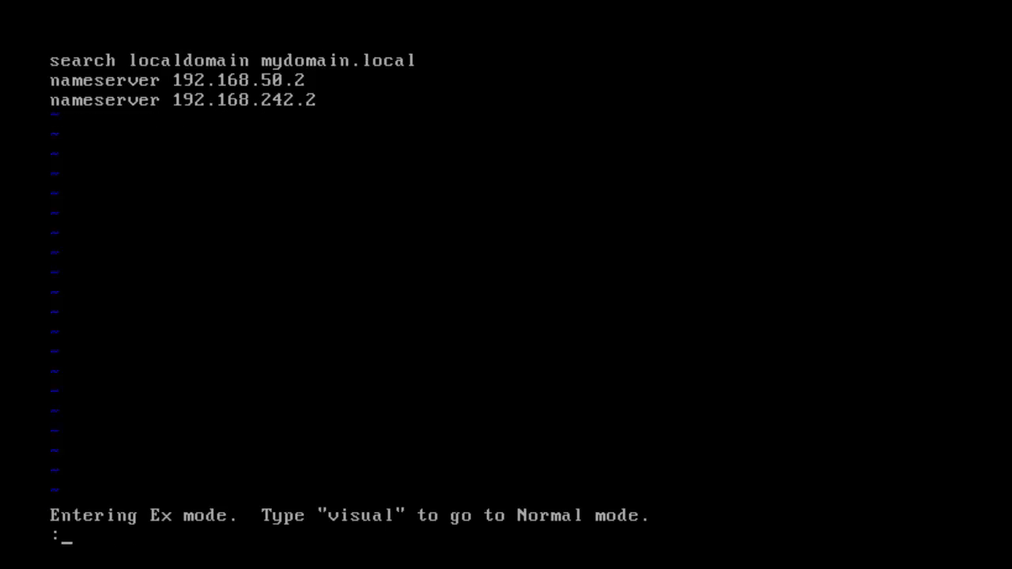
text(wq)
key(Return)
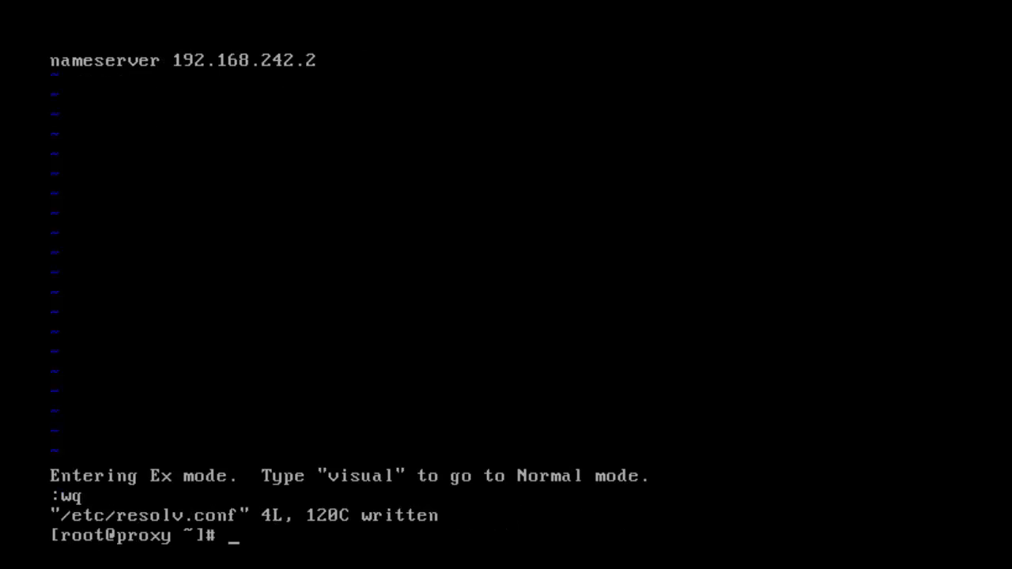
text(ping www.)
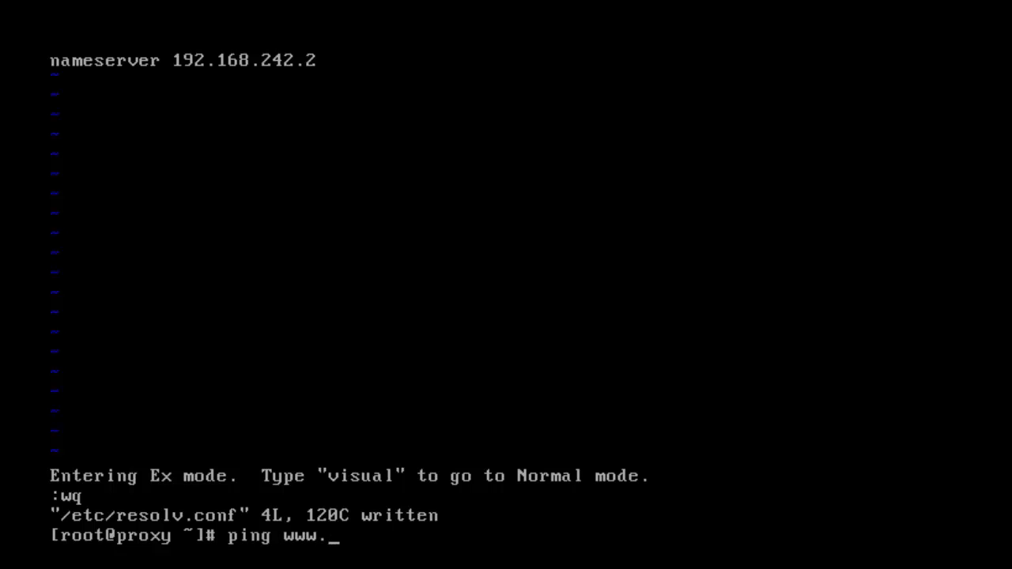
text(google.com)
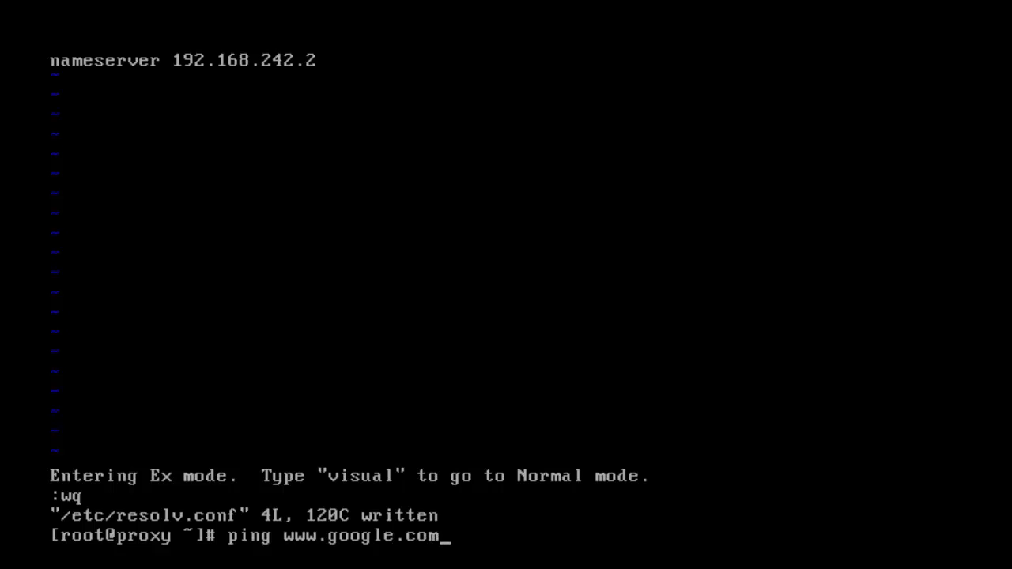
key(Return)
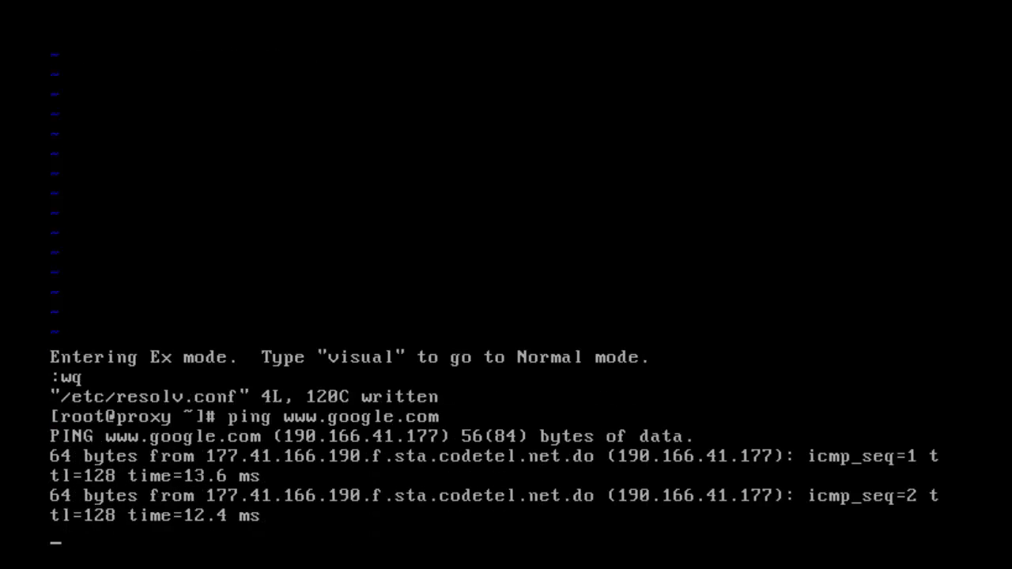
key(ctrl+c)
text(clear)
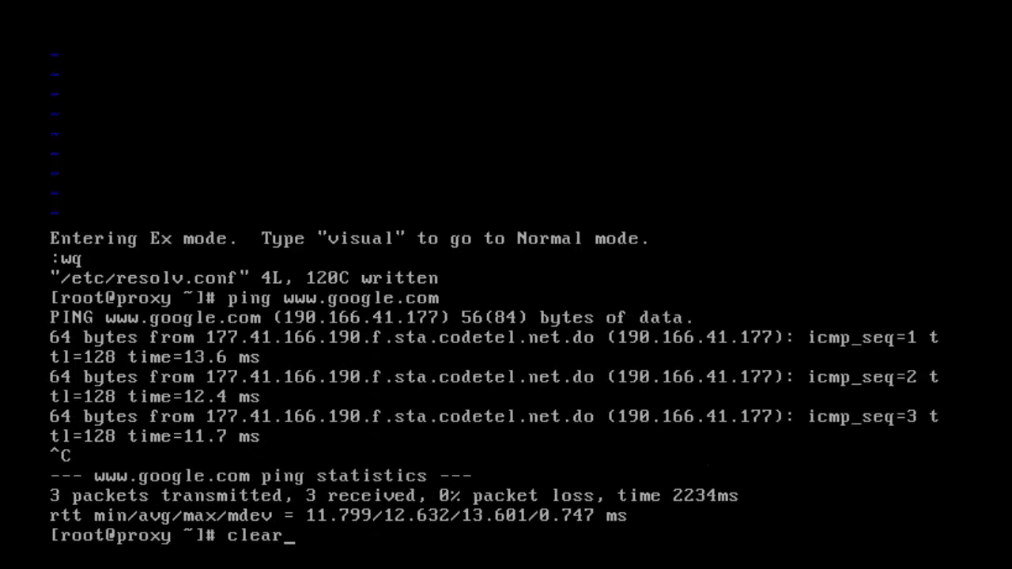
key(Return)
- Run yum upgrade -y, correcting the mistyped 'upgrading' command
text(yum upg)
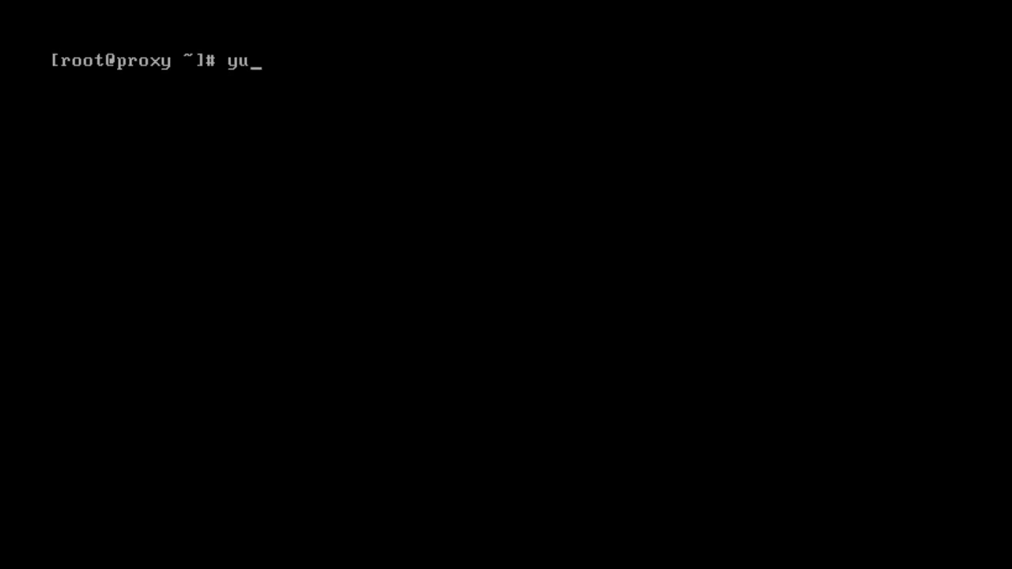
text(rad)
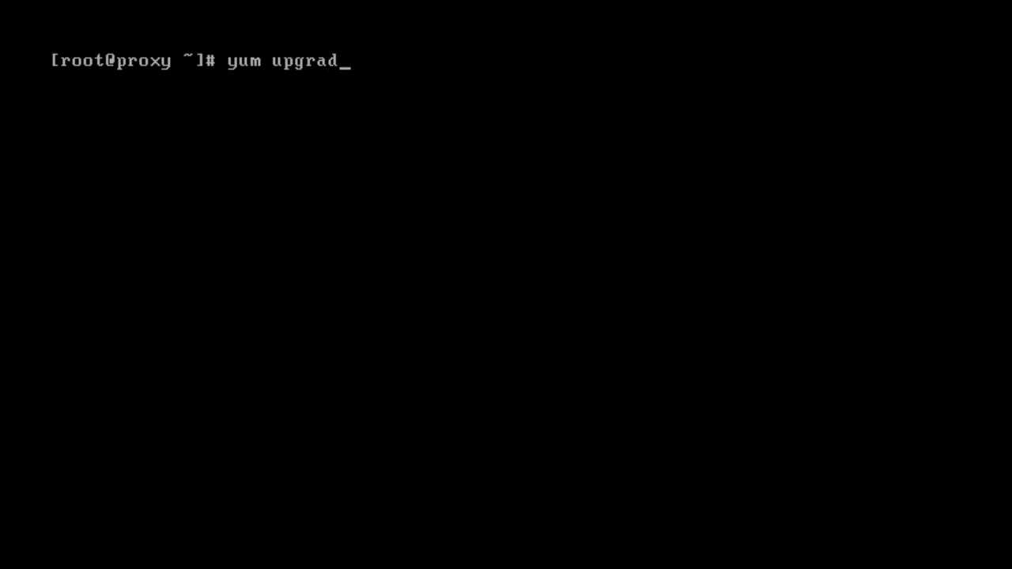
text(ing -y)
key(Return)
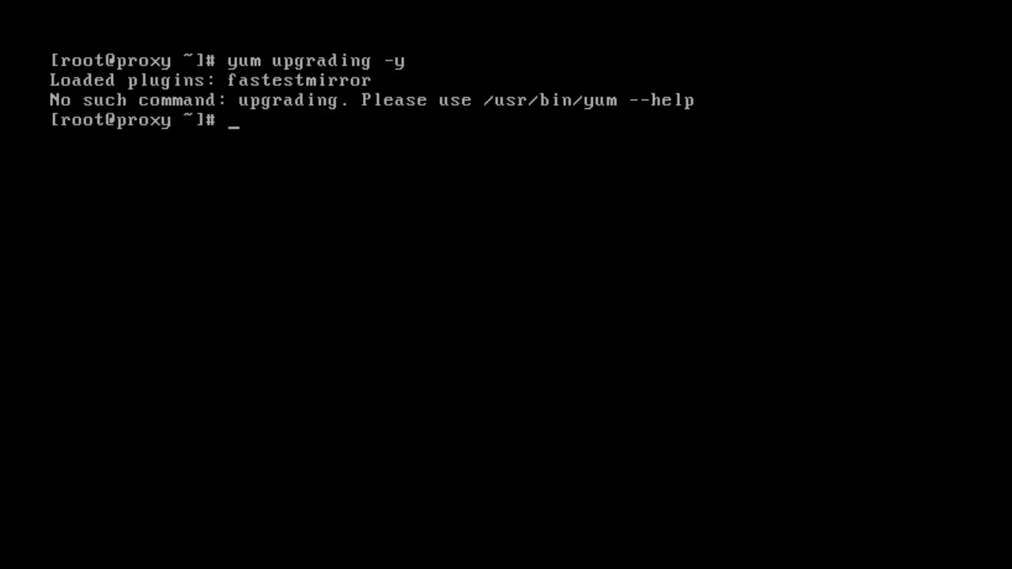
key(Up)
key(Left)
key(Left)
key(Left)
key(BackSpace)
key(BackSpace)
key(BackSpace)
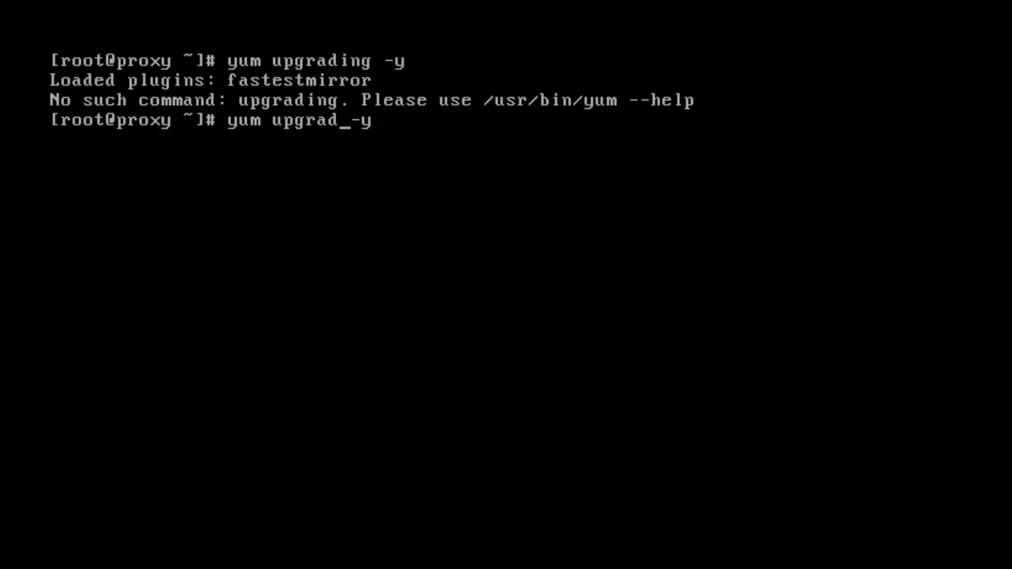
text(e)
key(Return)
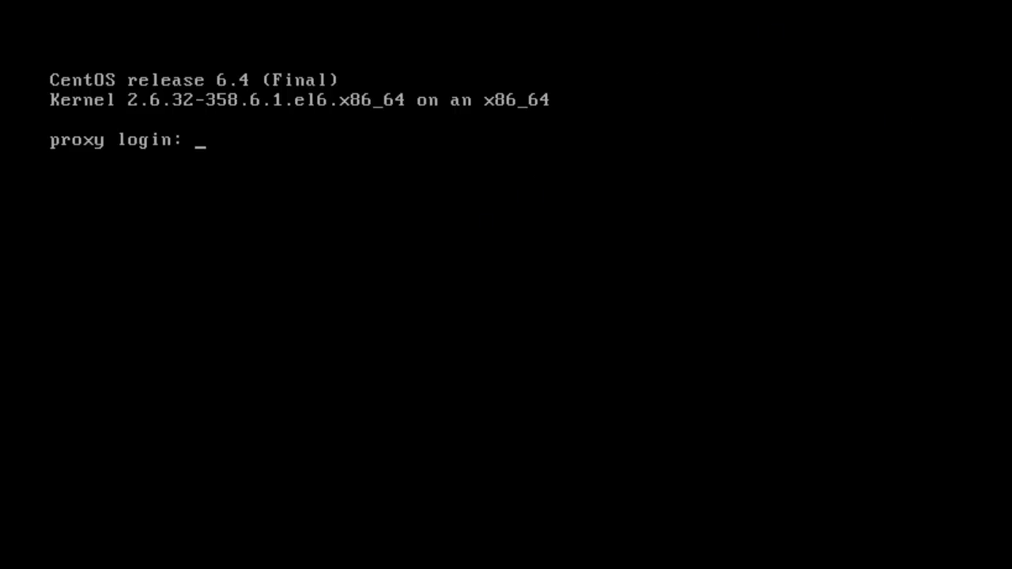
- Log back in to the upgraded VM as root with the password
text(root)
key(Return)
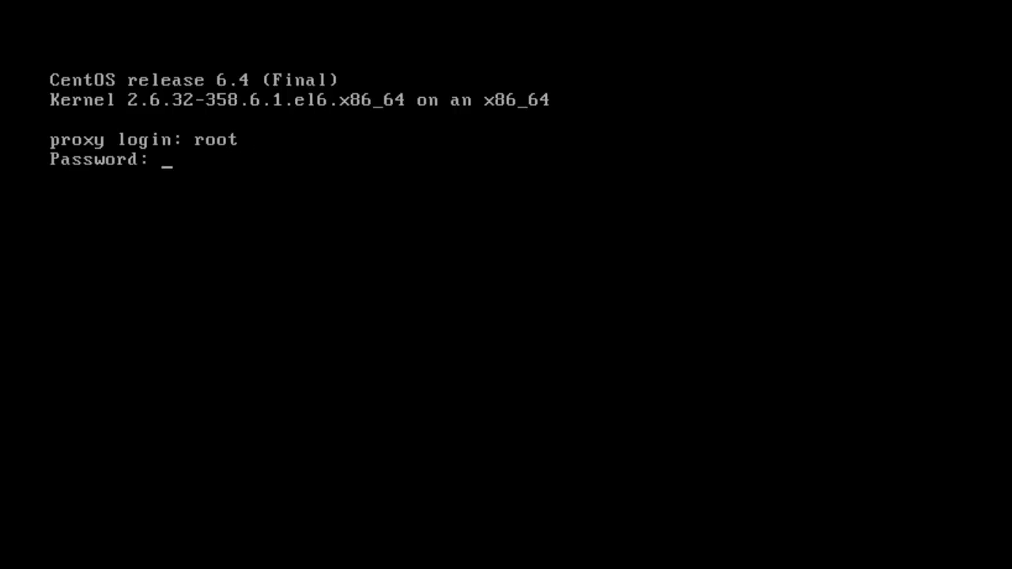
key(Return)
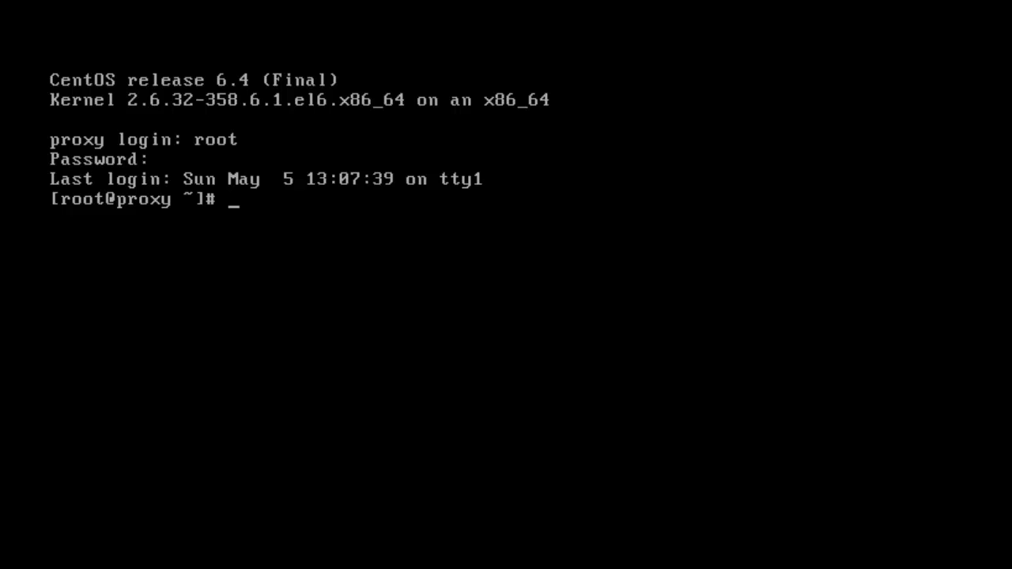
text(ping www.goo)
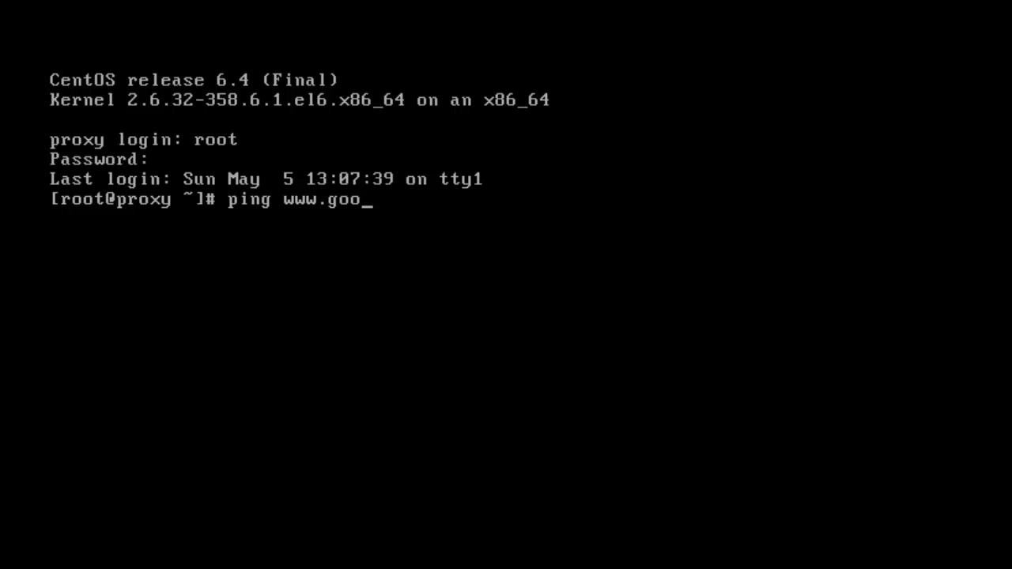
text(gle.com)
key(Return)
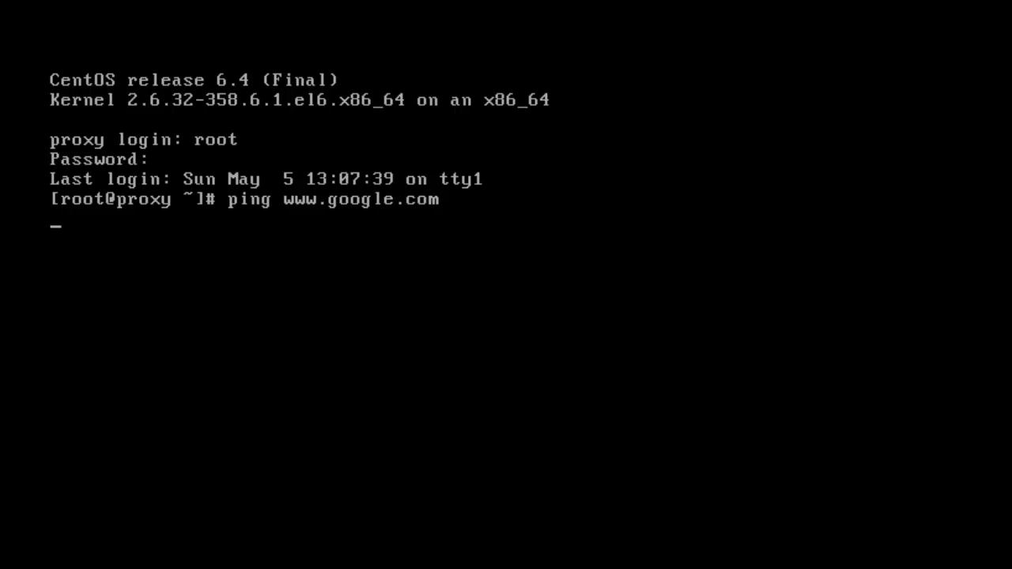
key(ctrl+c)
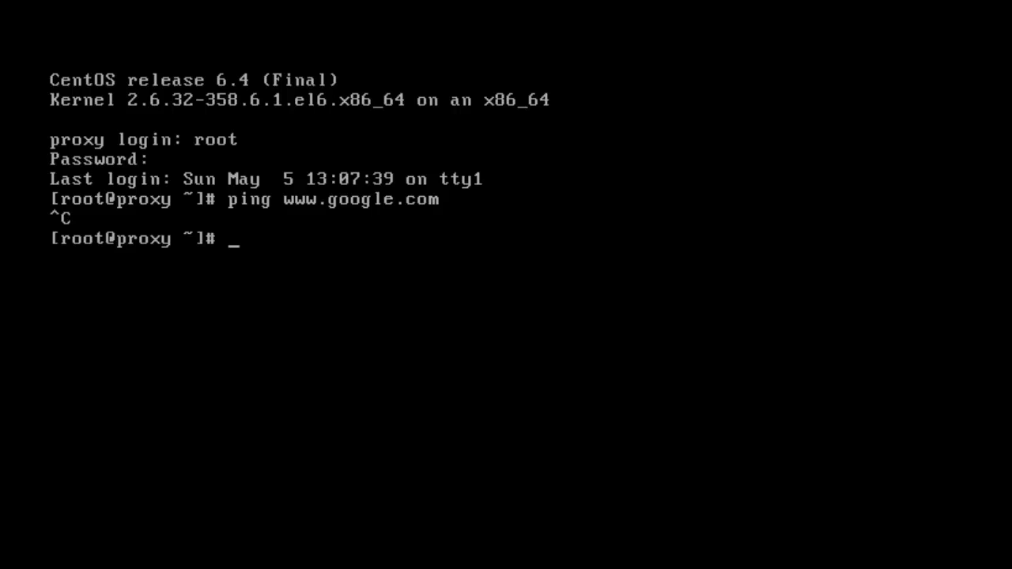
- Open /etc/resolv.conf in vi
text(vi /etc/s)
key(BackSpace)
text(re)
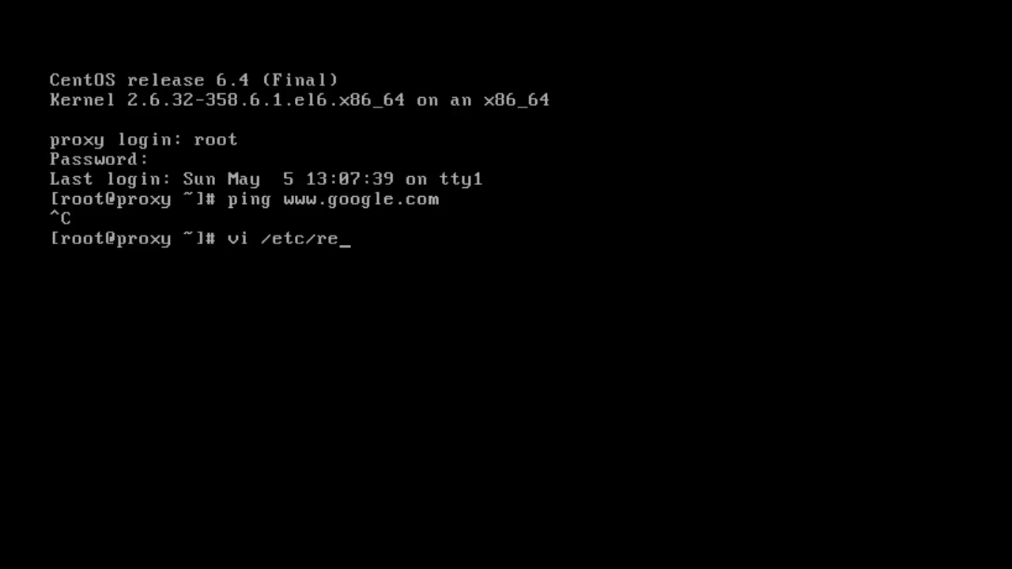
text(so)
key(Tab)
key(Return)
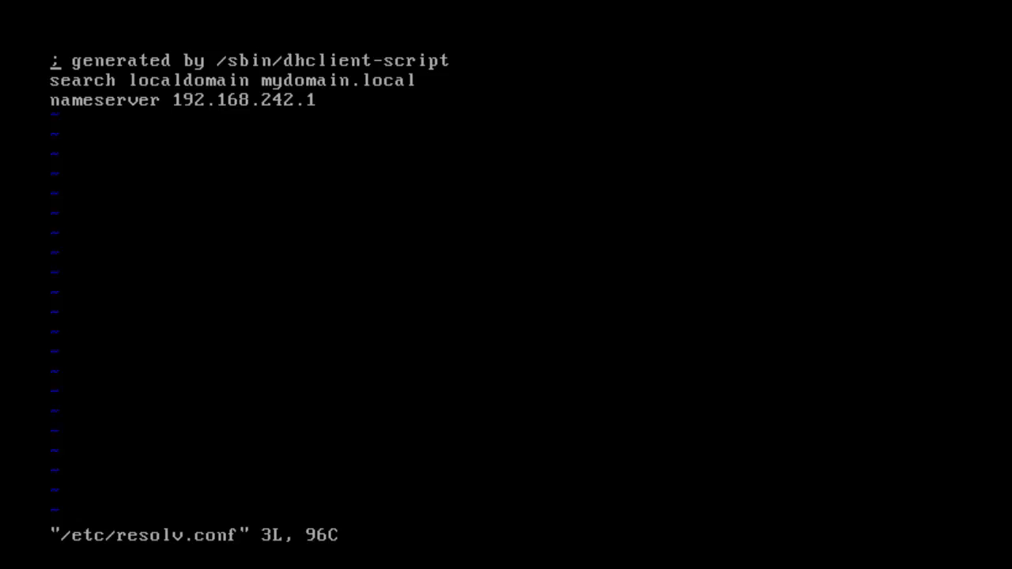
- Change the nameserver address to 192.168.50.2 and save the file with :wq
key(i)
key(Down)
key(Down)
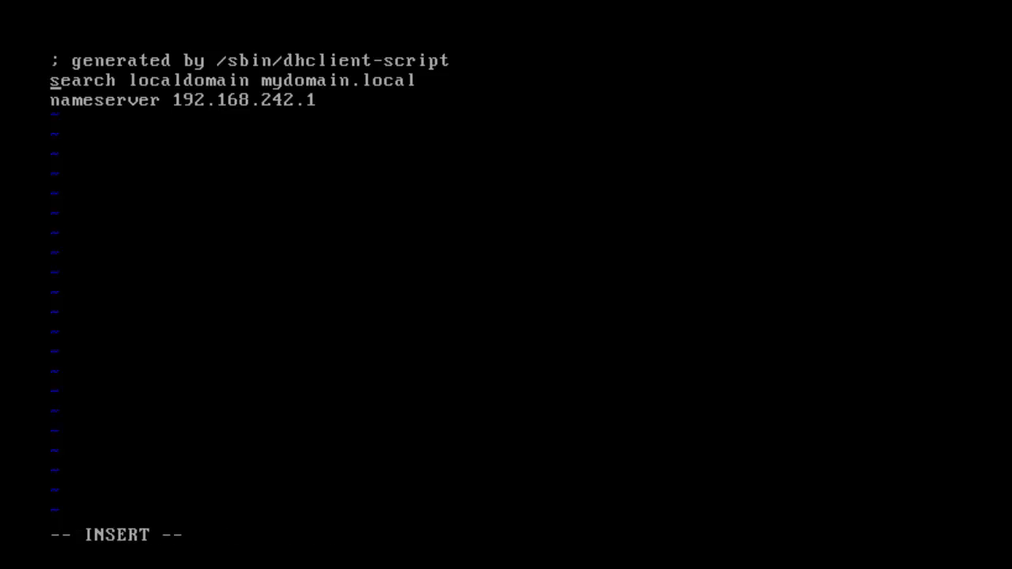
key(Right)
key(Right)
key(Right)
key(Right)
key(Right)
key(Right)
key(Right)
key(Right)
key(Right)
key(Right)
key(Right)
key(Right)
key(Right)
key(Right)
key(Right)
key(Right)
key(Right)
key(Right)
key(Right)
key(Delete)
key(Delete)
key(Delete)
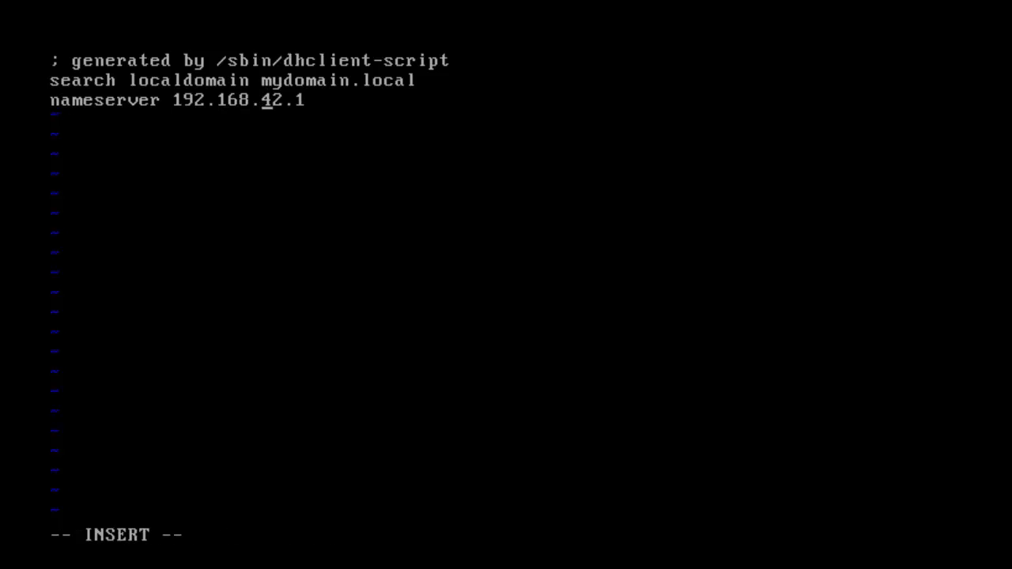
key(Left)
key(Right)
text(50)
key(Right)
key(Delete)
key(Escape)
key(shift+q)
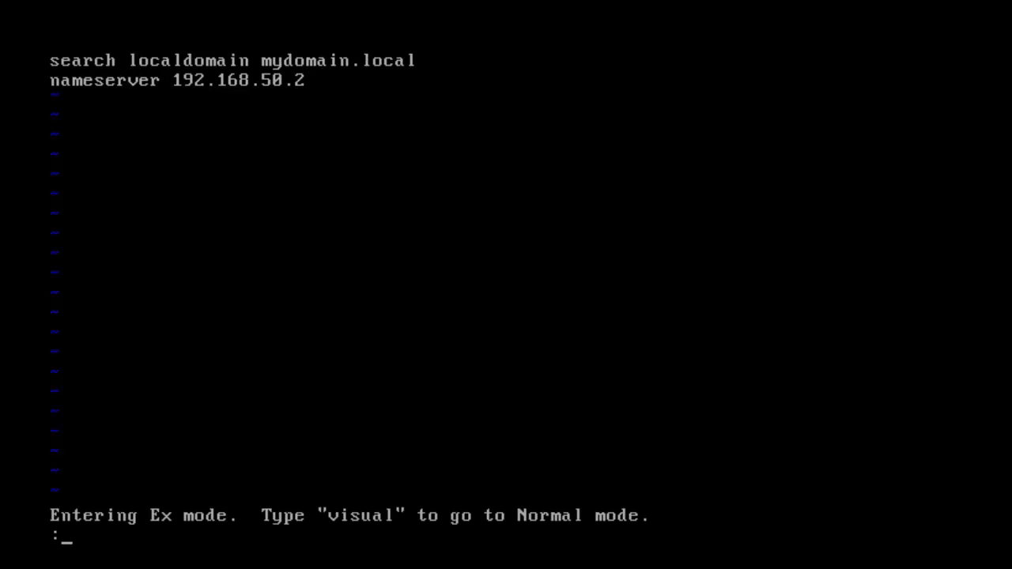
text(wq)
key(Return)
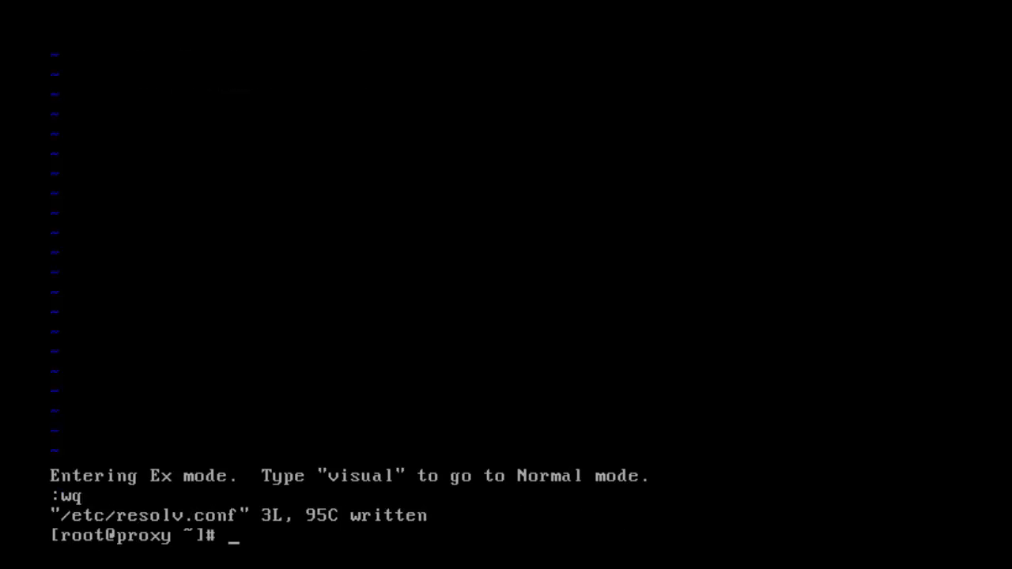
text(ping www.google.com)
key(Return)
key(ctrl+c)
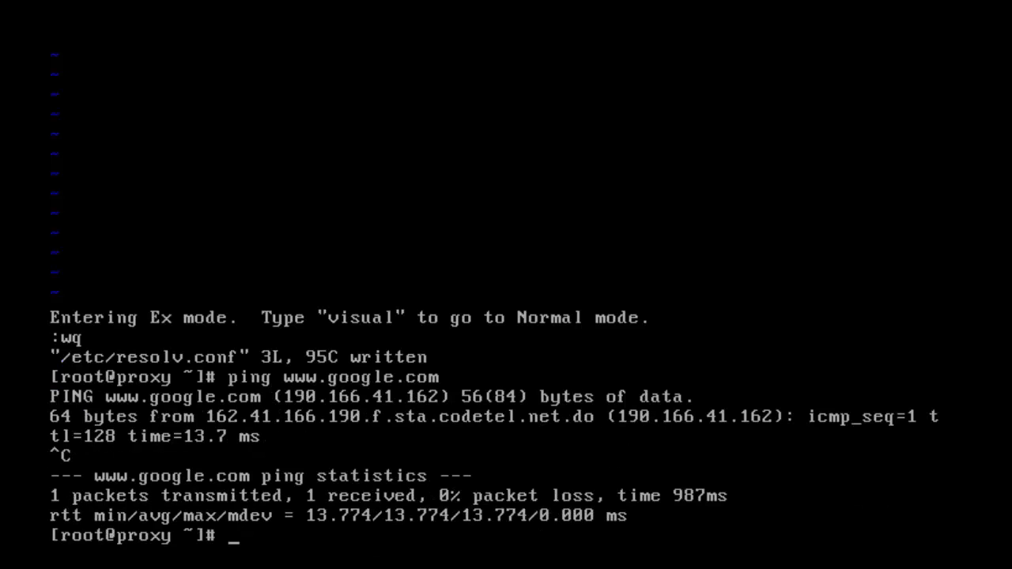
text(clear)
key(Return)
text(yum int)
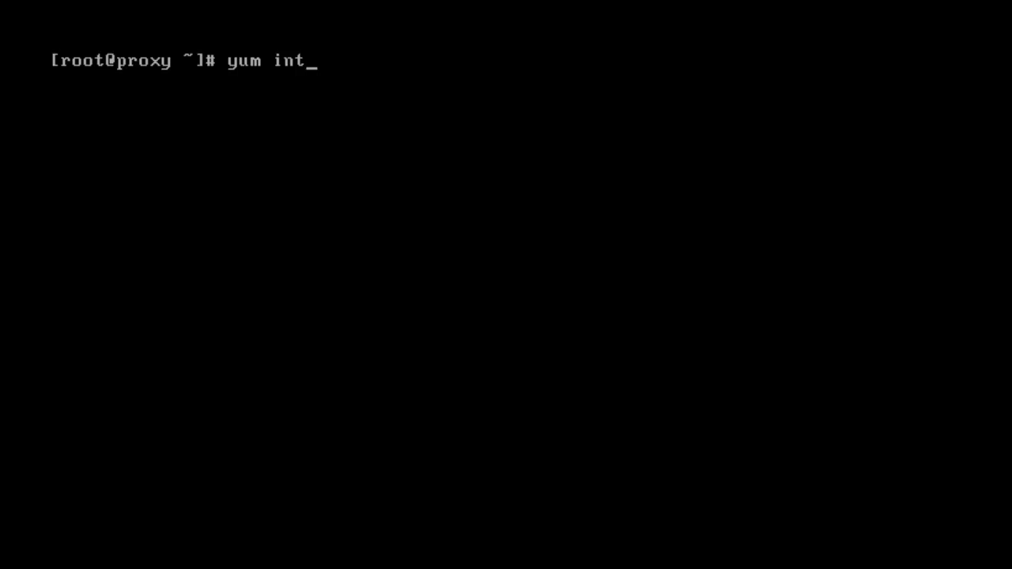
- Run yum install squid -y to install squid 3.1.10 with its perl and libtool dependencies
key(BackSpace)
text(stall squid)
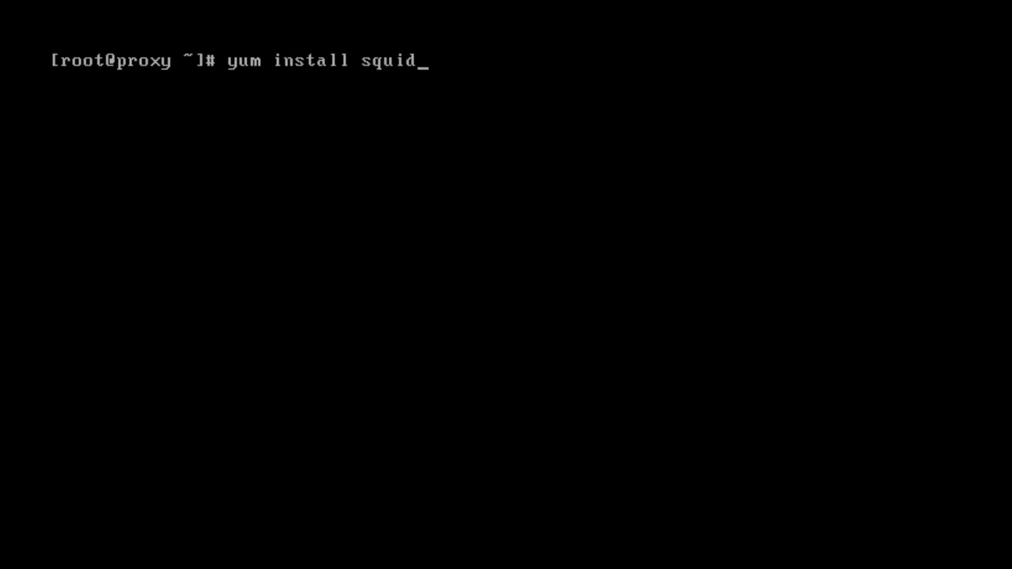
text( =y)
key(BackSpace)
key(BackSpace)
text(-y)
key(Return)
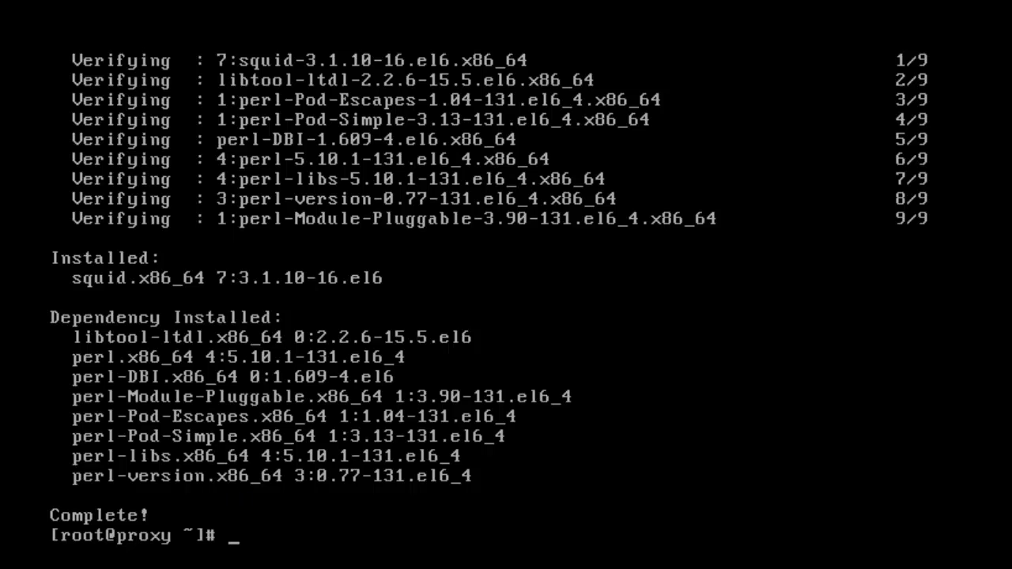
- Run rpm -qa | grep squid, showing squid-3.1.10-16.el6.x86_64 is installed
text(rpm)
key(BackSpace)
text(p)
key(BackSpace)
text(m -qa |grep)
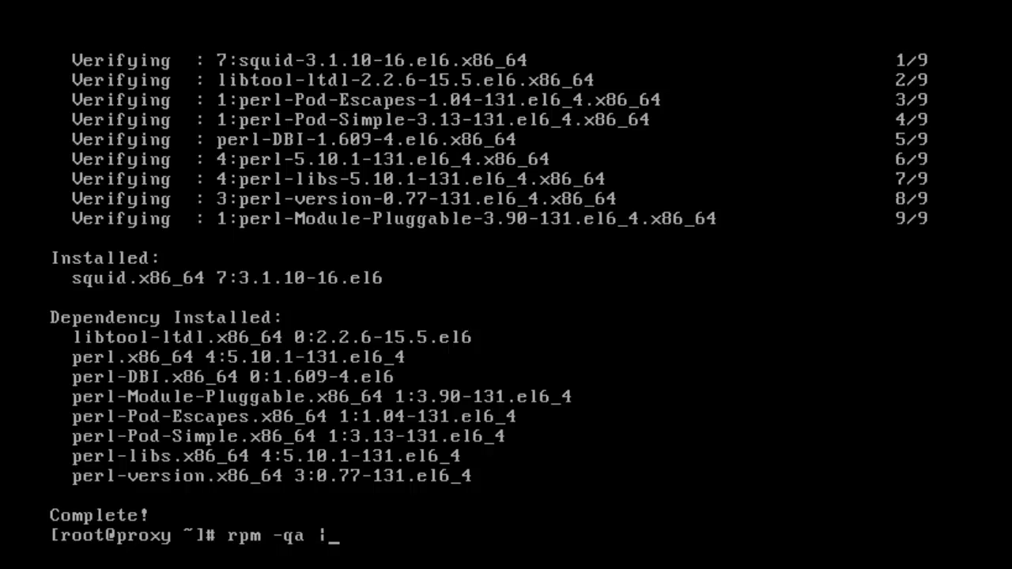
key(BackSpace)
key(BackSpace)
key(BackSpace)
key(BackSpace)
key(BackSpace)
text(grep squid)
key(Return)
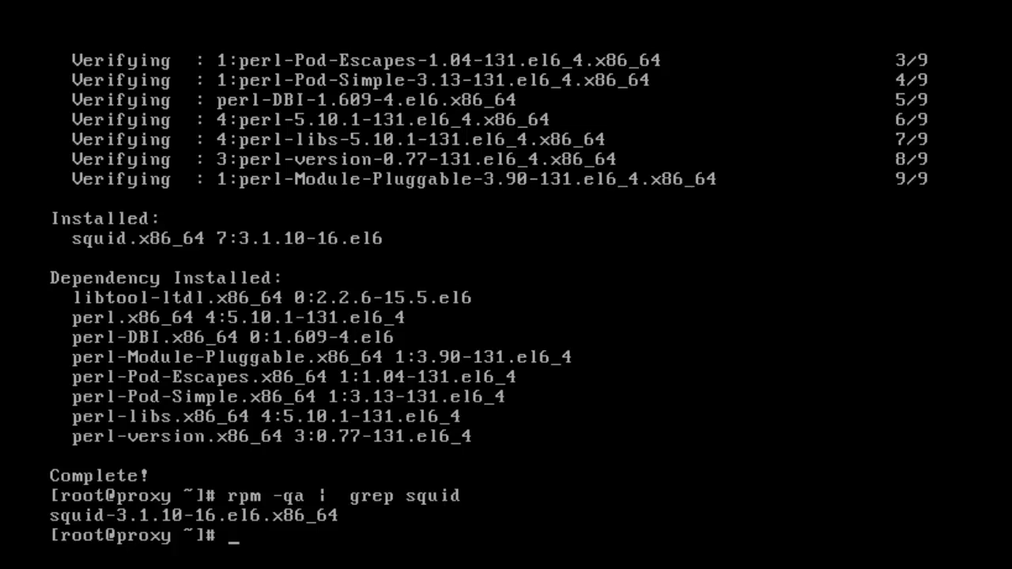
text(service )
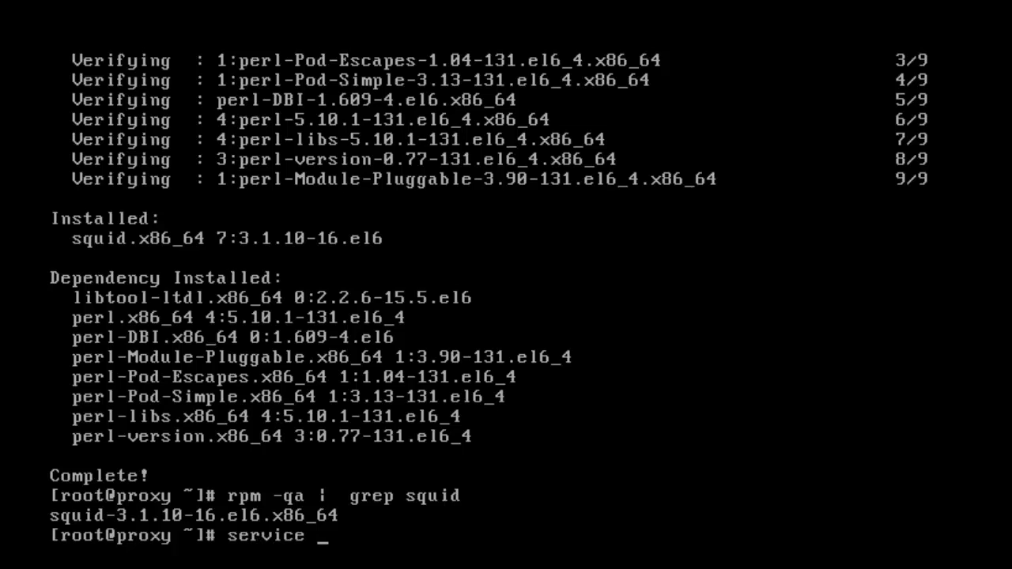
text(st)
- Run service squid status, which reports squid is stopped
key(BackSpace)
text(quis)
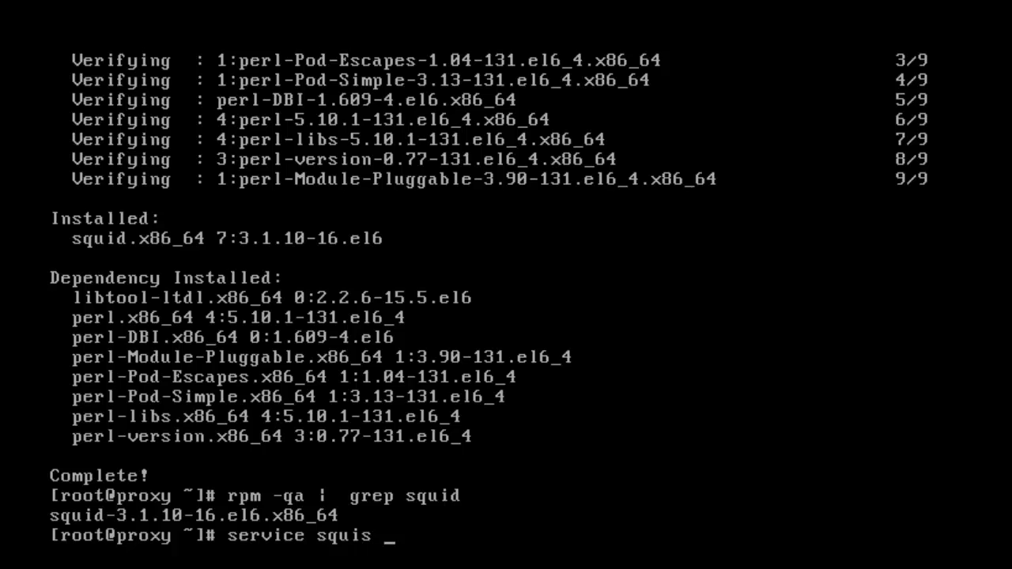
key(BackSpace)
key(BackSpace)
text(d stau)
key(BackSpace)
key(BackSpace)
text(t)
key(BackSpace)
text(atus)
key(Return)
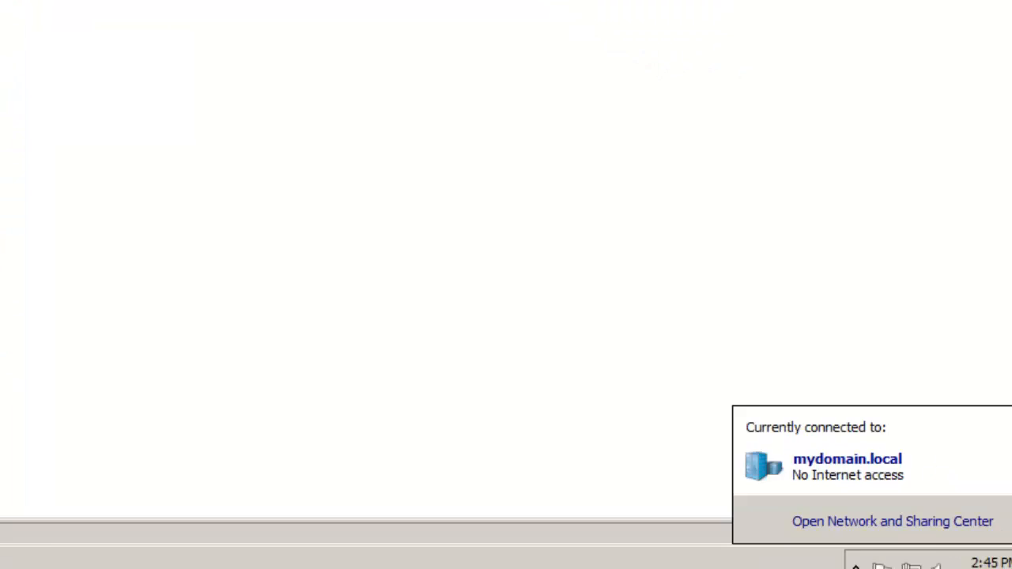
- View the Local Area Connection details showing IPv4 address 192.168.242.138
click(869, 545)
click(844, 494)
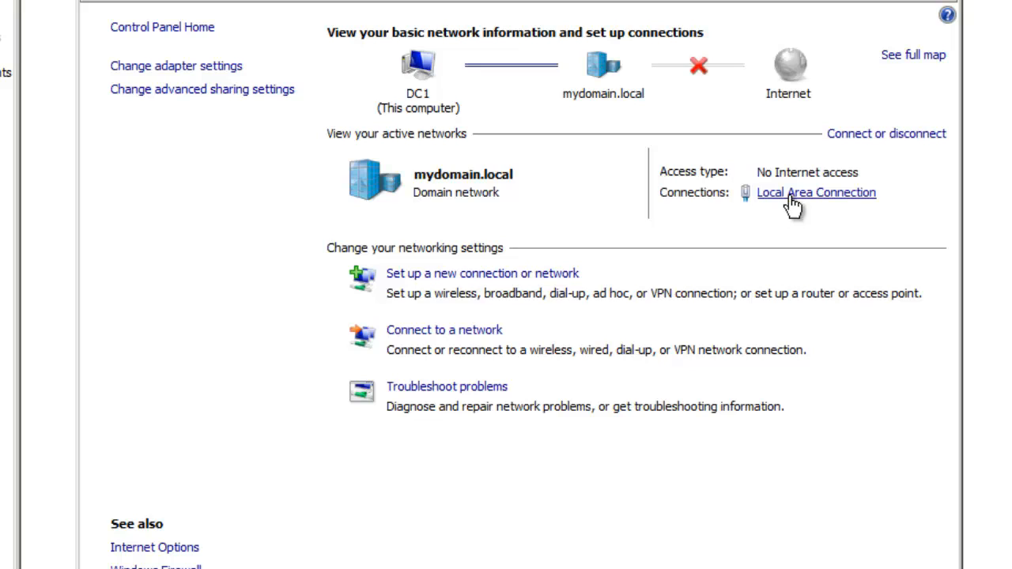
click(789, 197)
click(408, 253)
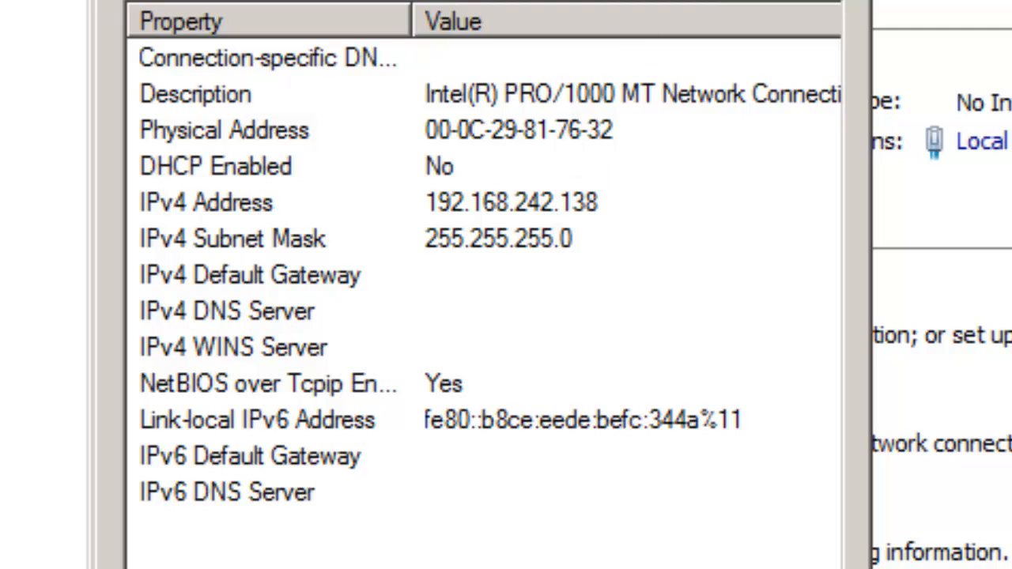
- Close the network details and status windows and minimize Network and Sharing Center
key(Escape)
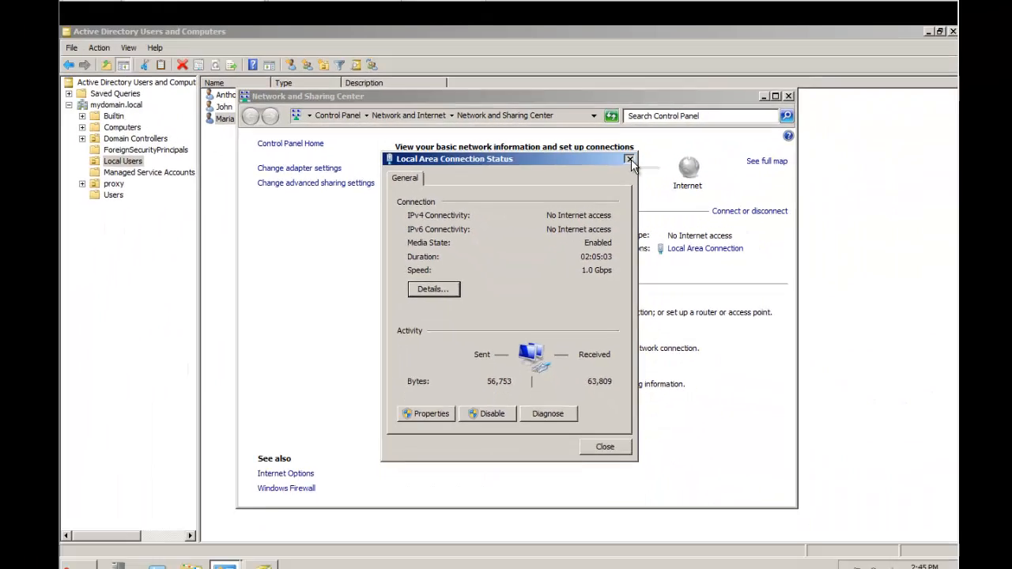
click(739, 10)
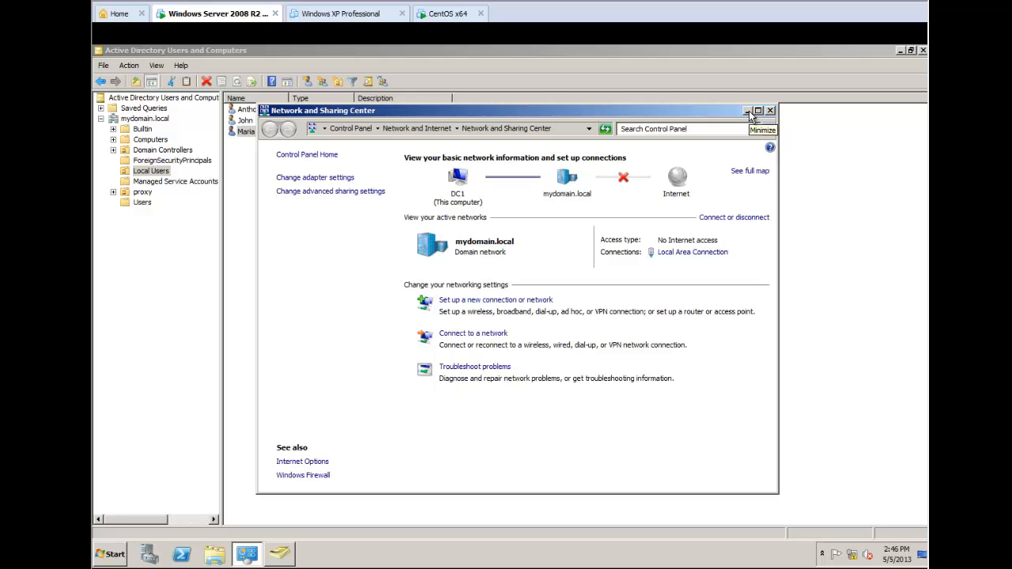
click(748, 111)
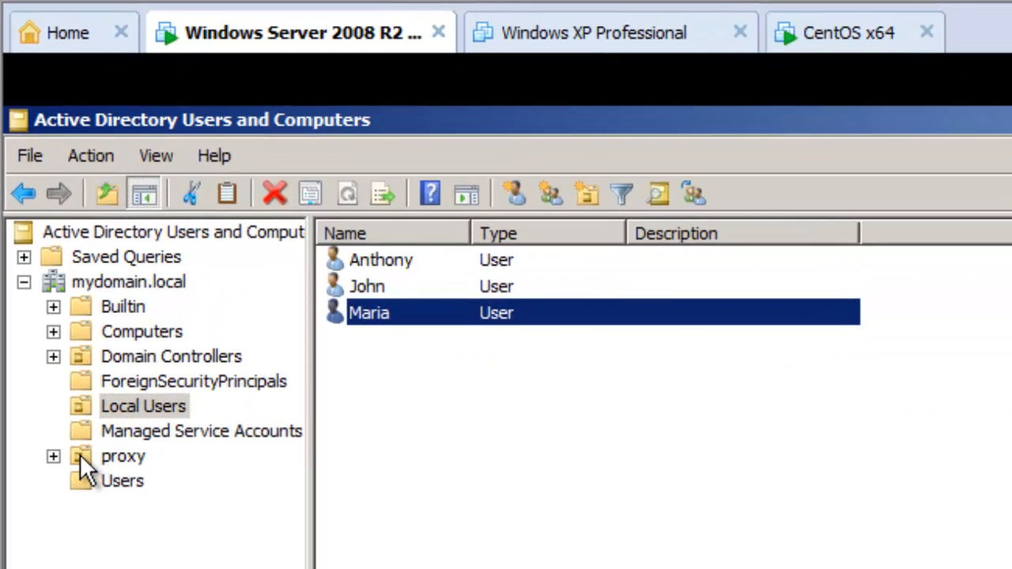
- Inspect the proxy OU's level1–level3 groups and squid user, then select mydomain.local
click(126, 192)
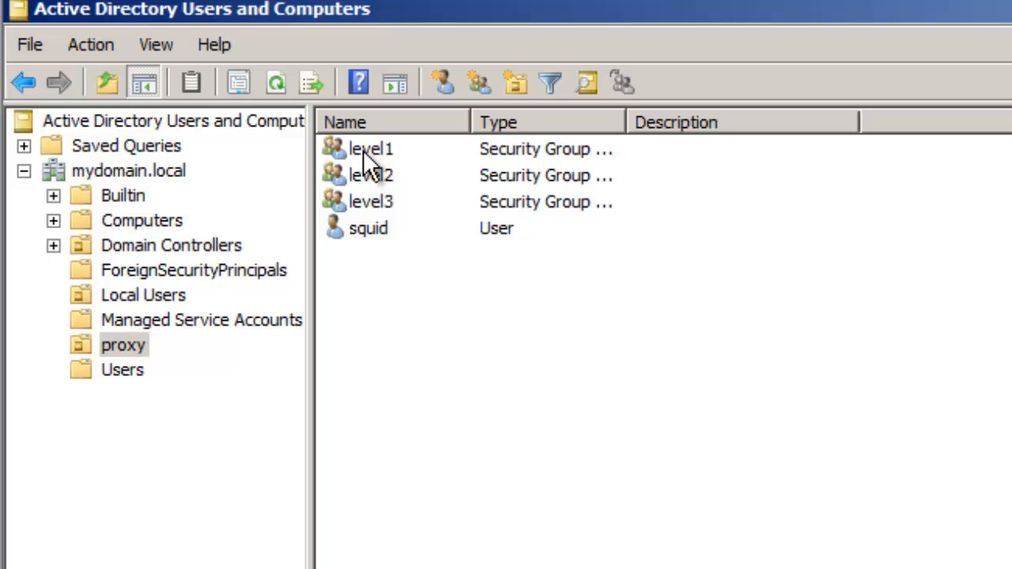
click(371, 228)
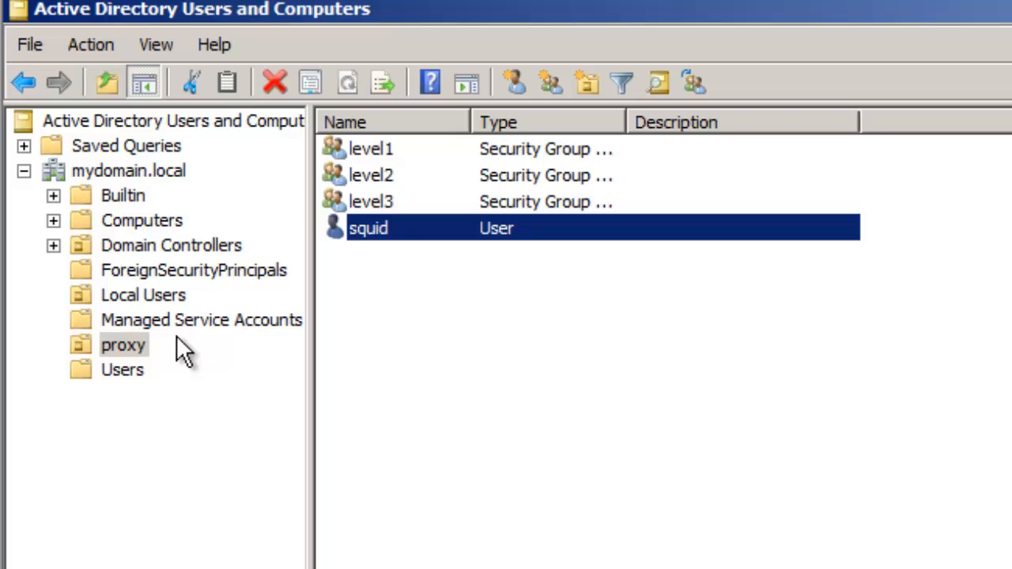
click(73, 165)
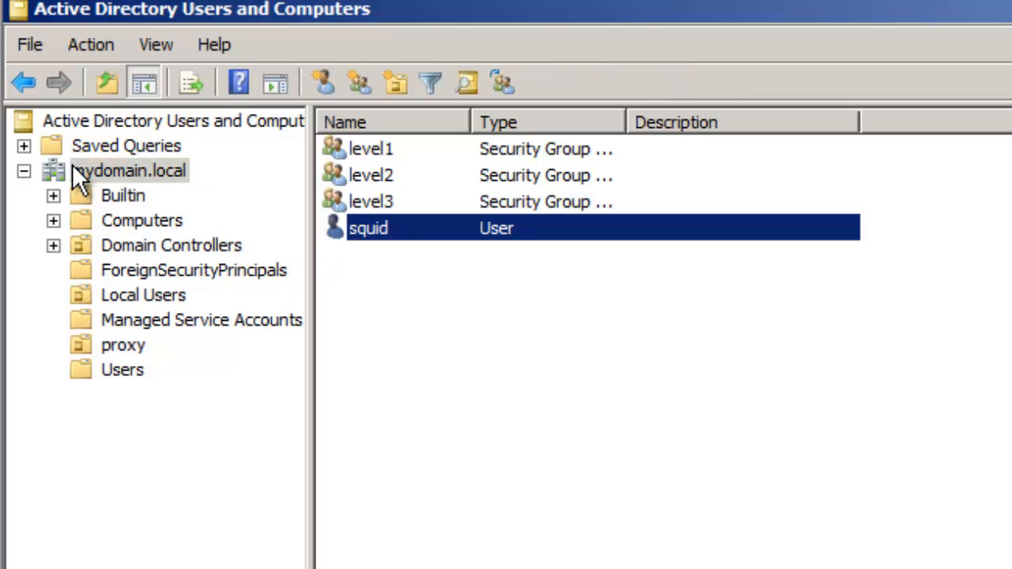
- Start delegating control on mydomain.local and add the squid user as the delegate
right_click(56, 171)
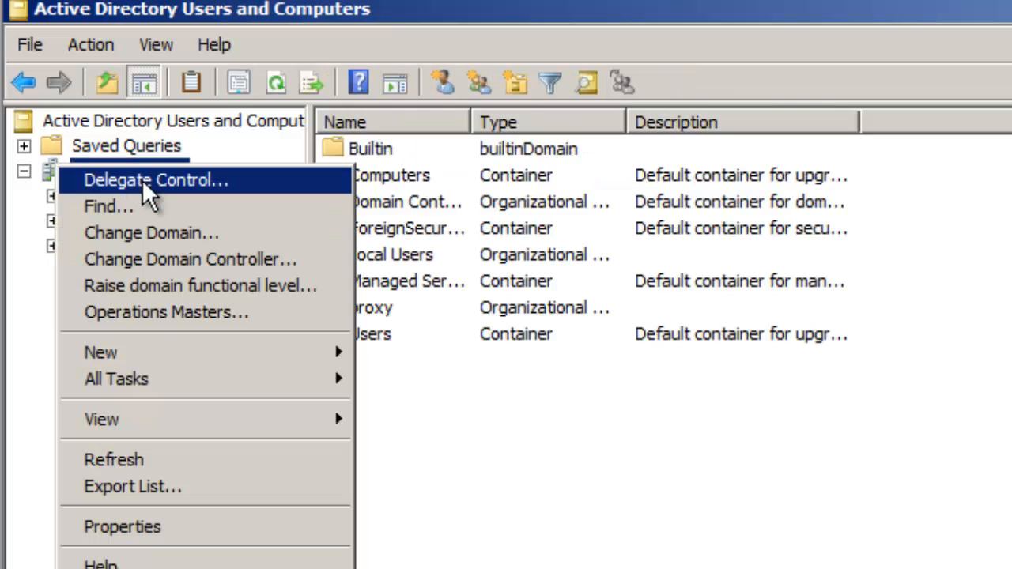
click(174, 188)
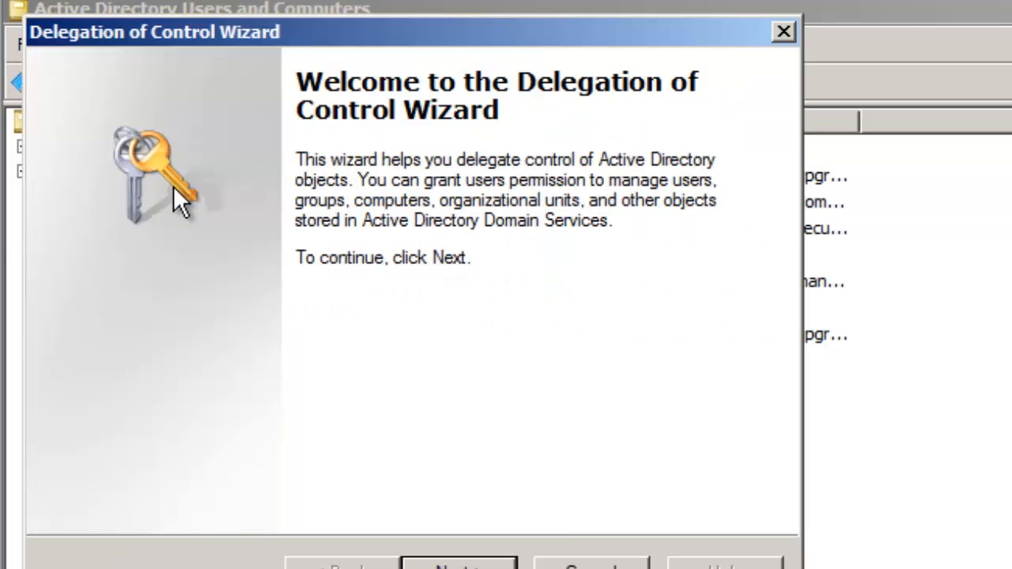
click(436, 526)
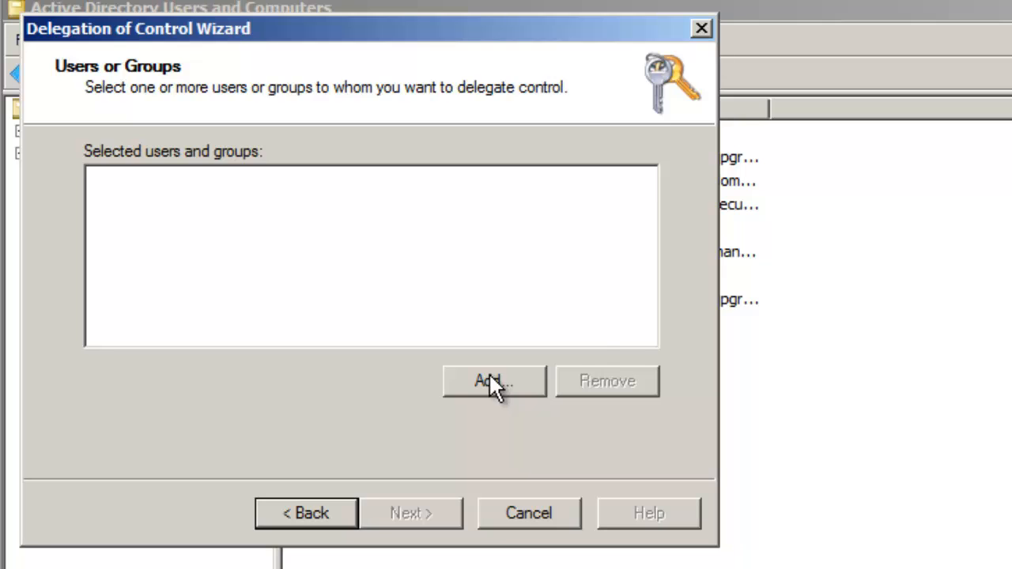
click(488, 380)
text(s)
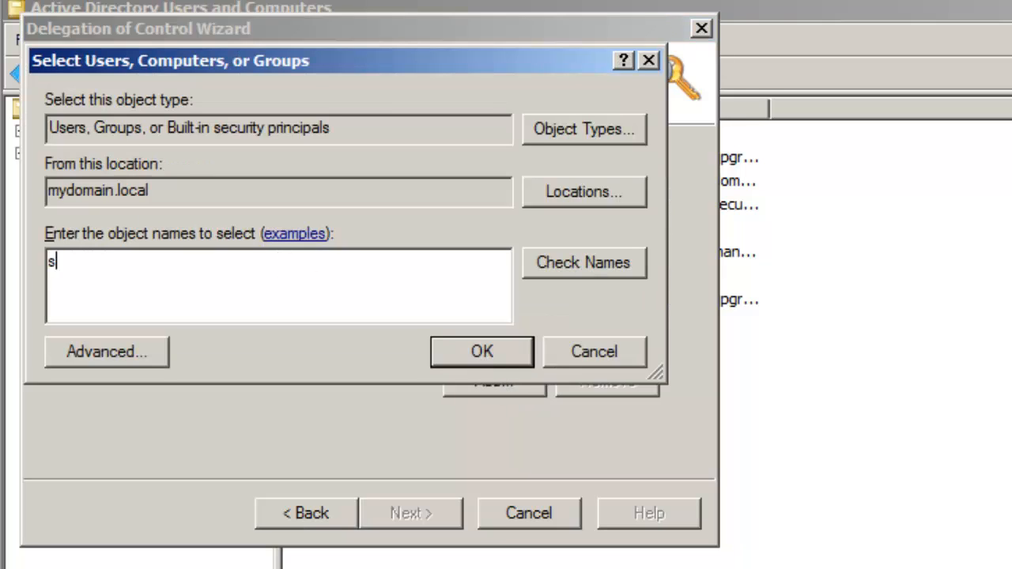
text(quid)
click(485, 351)
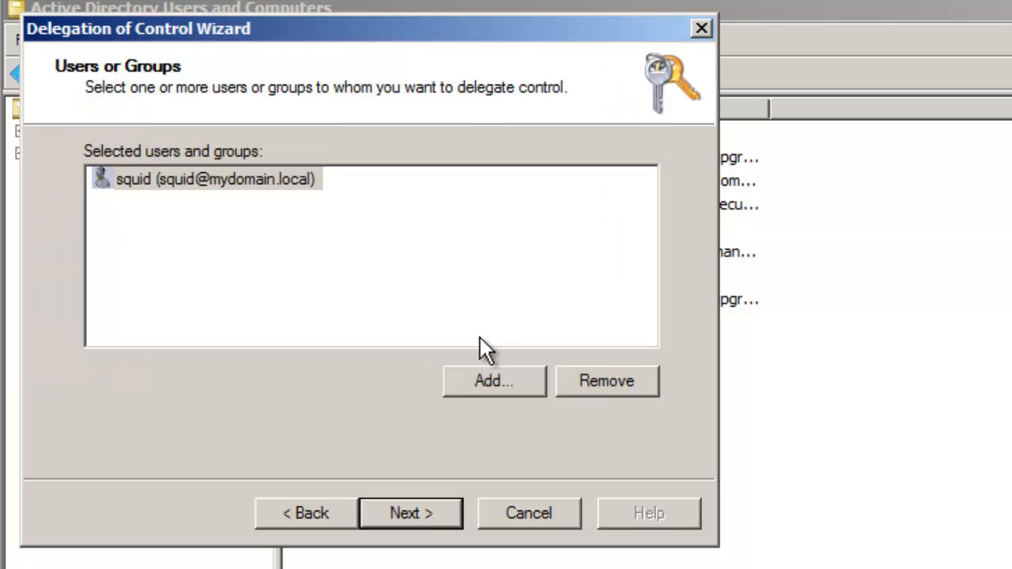
click(416, 511)
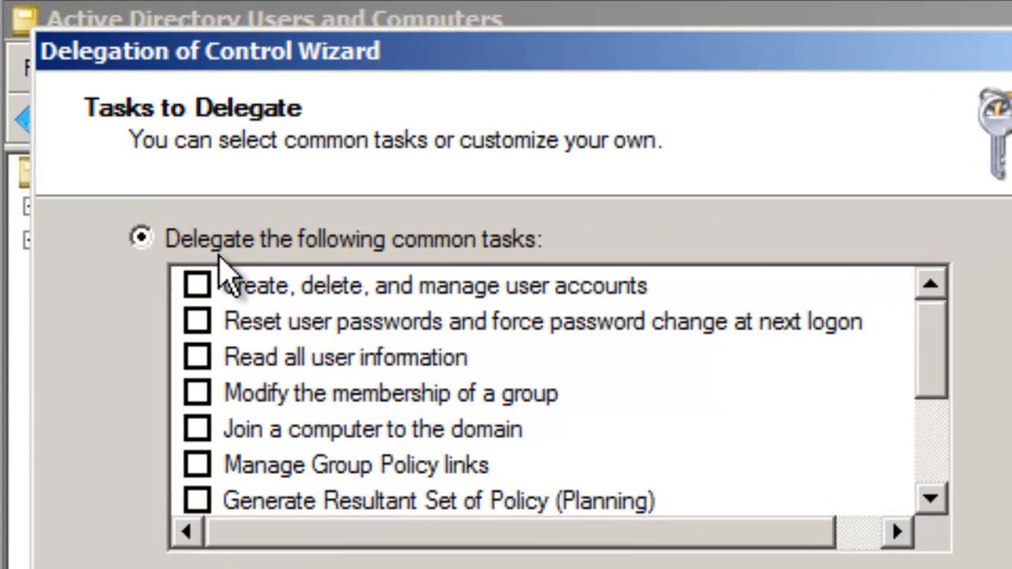
- Delegate reading all user information and all inetOrgPerson information, then finish the wizard
click(197, 357)
drag(926, 359, 840, 485)
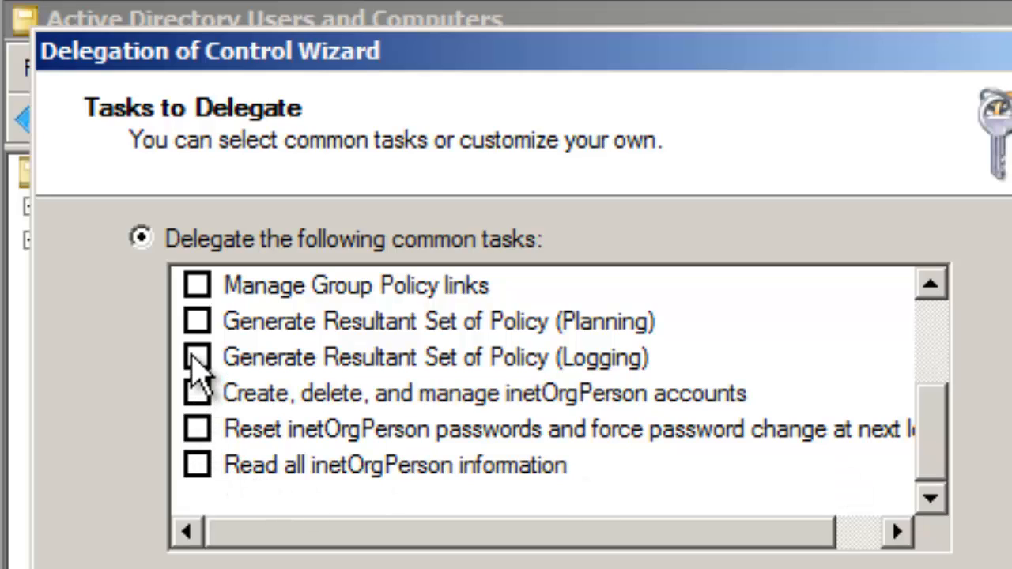
click(200, 465)
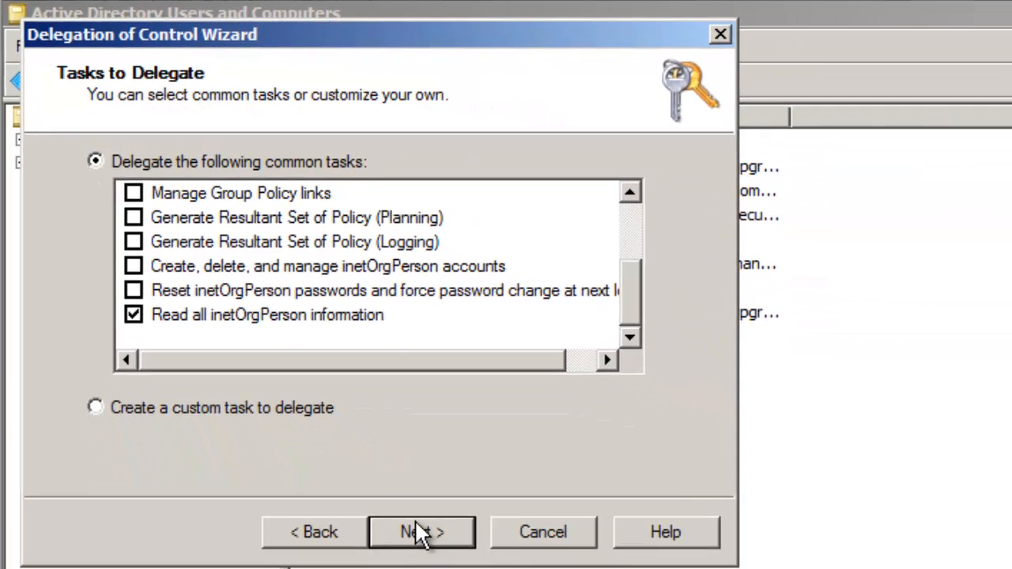
click(419, 532)
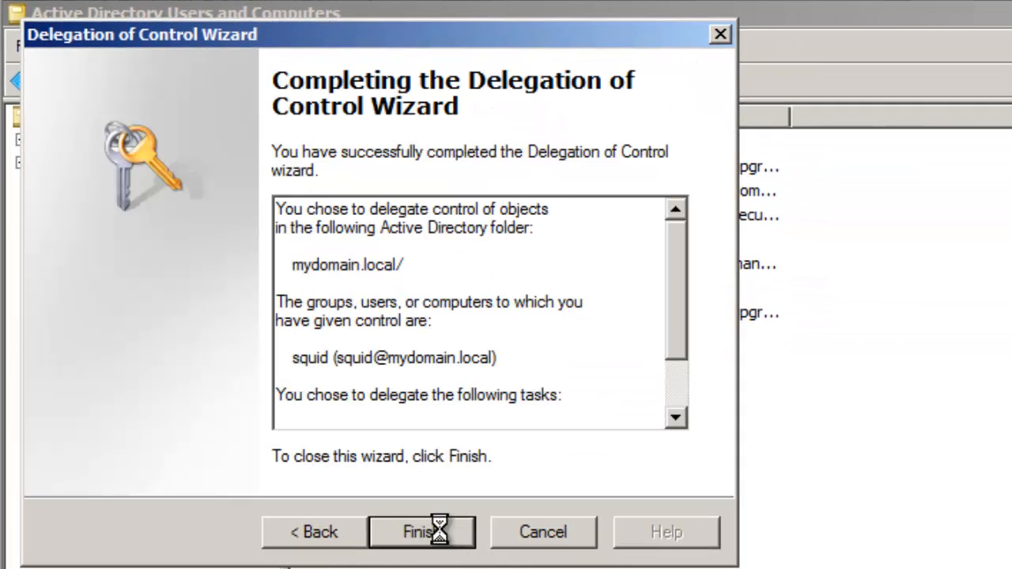
click(439, 531)
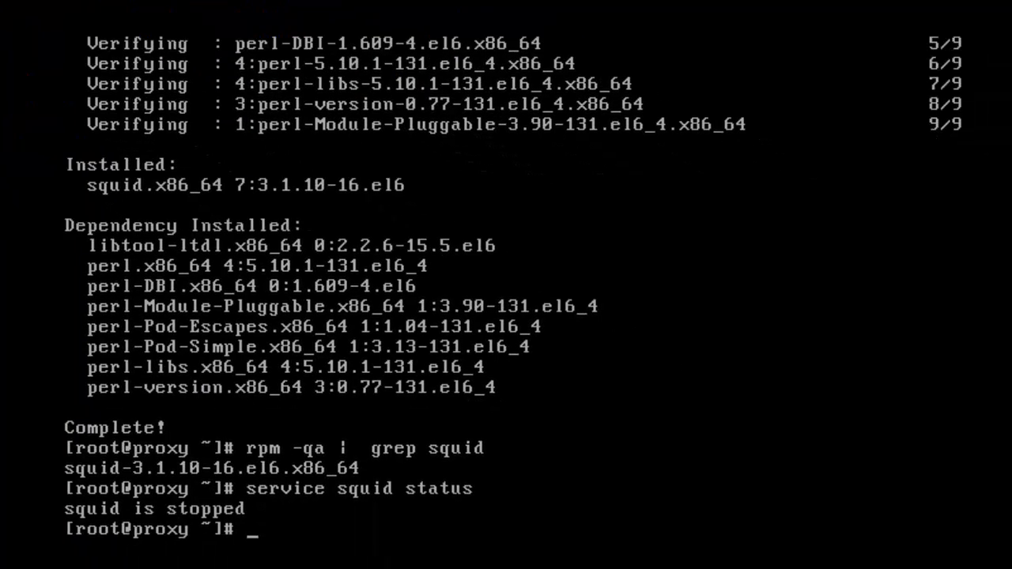
- Ping 192.168.242.138 from the CentOS VM and stop it after three replies
text(pipng)
key(BackSpace)
key(BackSpace)
key(BackSpace)
key(BackSpace)
text(ng 192.168.242.138)
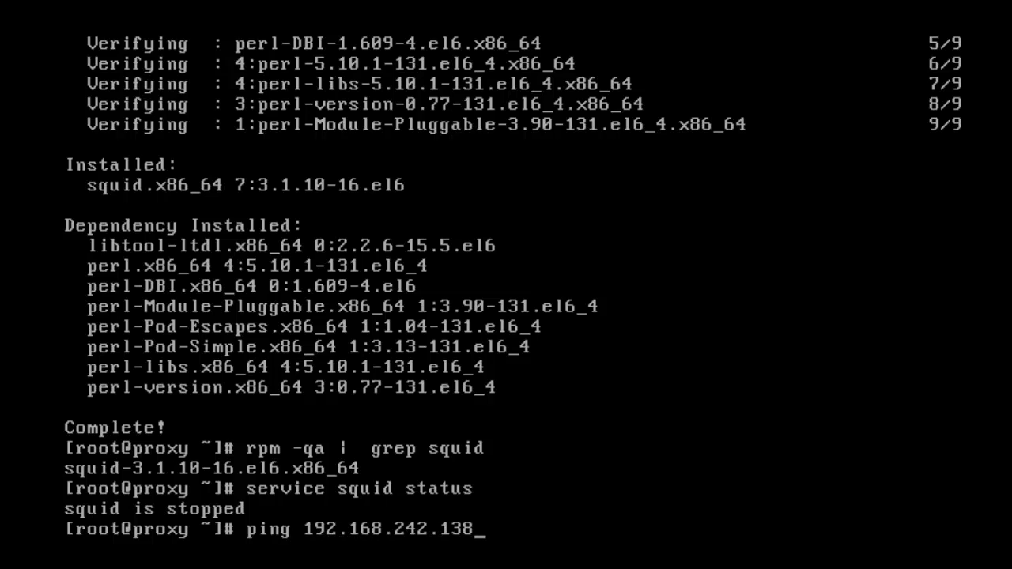
key(Return)
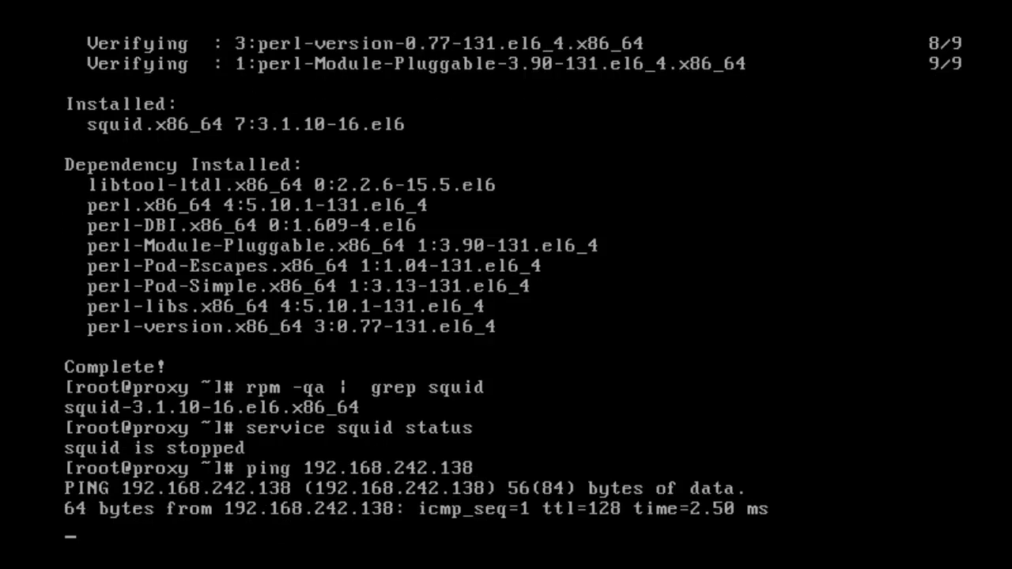
key(ctrl+c)
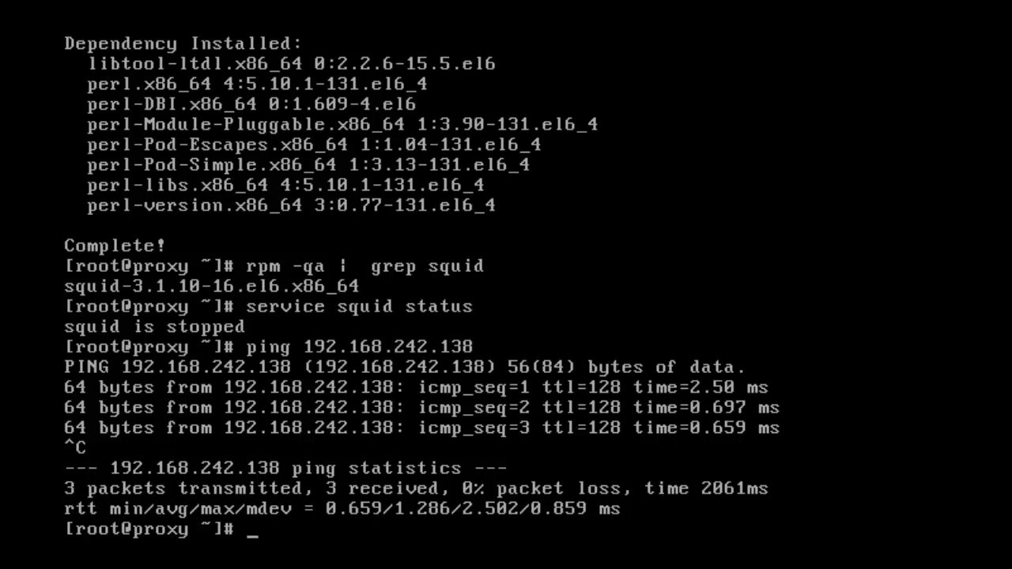
- Run ls -l /etc/squid to show squid.conf and the other Squid config files
text(ls -l)
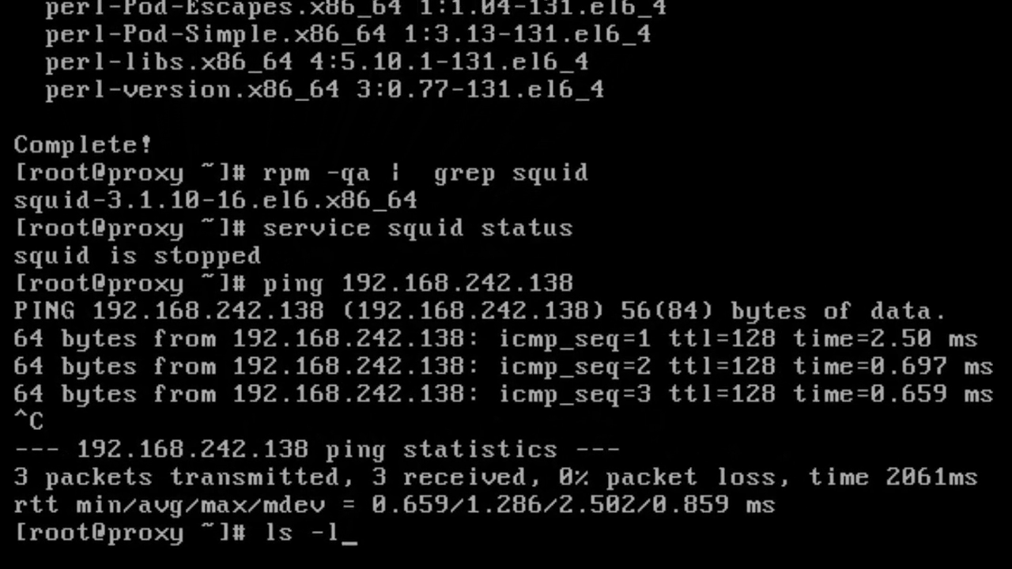
text( /etc)
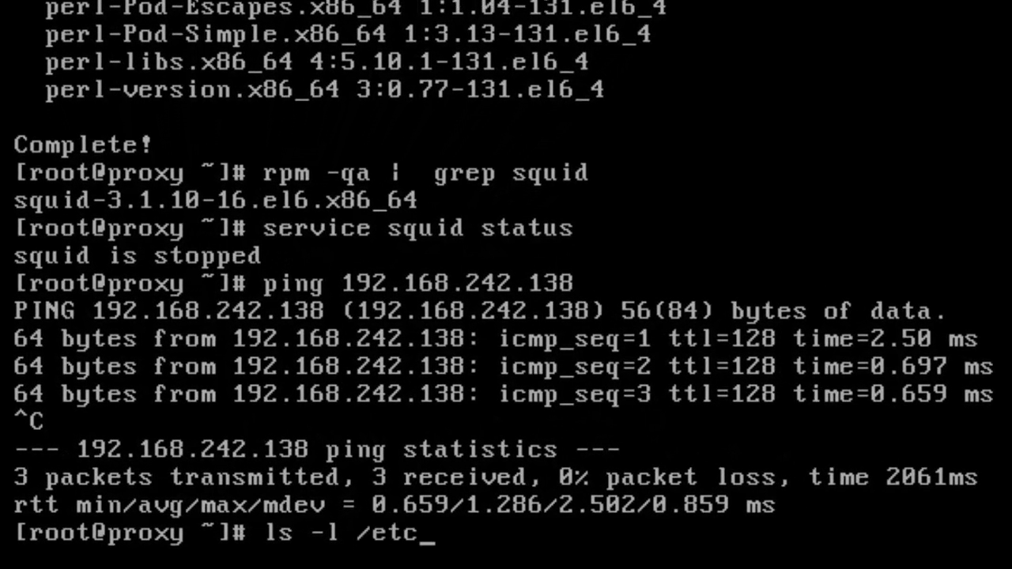
text(/squid)
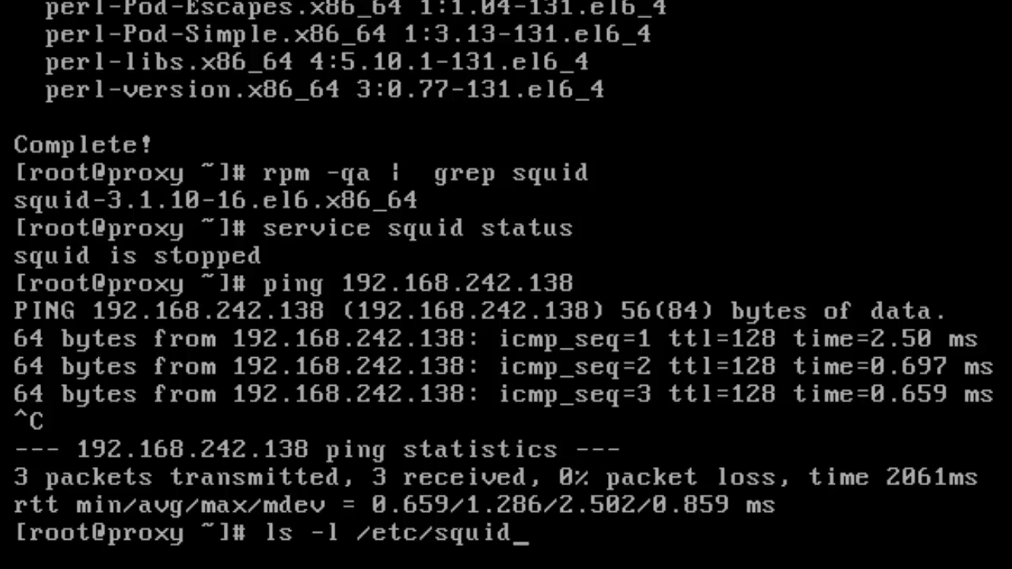
key(Return)
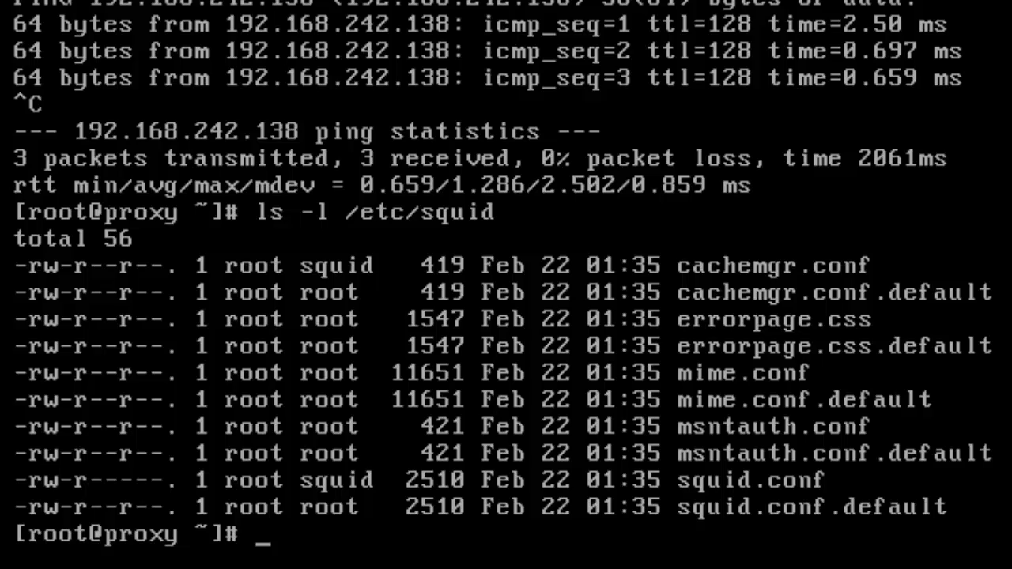
- Change into /var/log/squid/ and list it, showing total 0
text(cd /va)
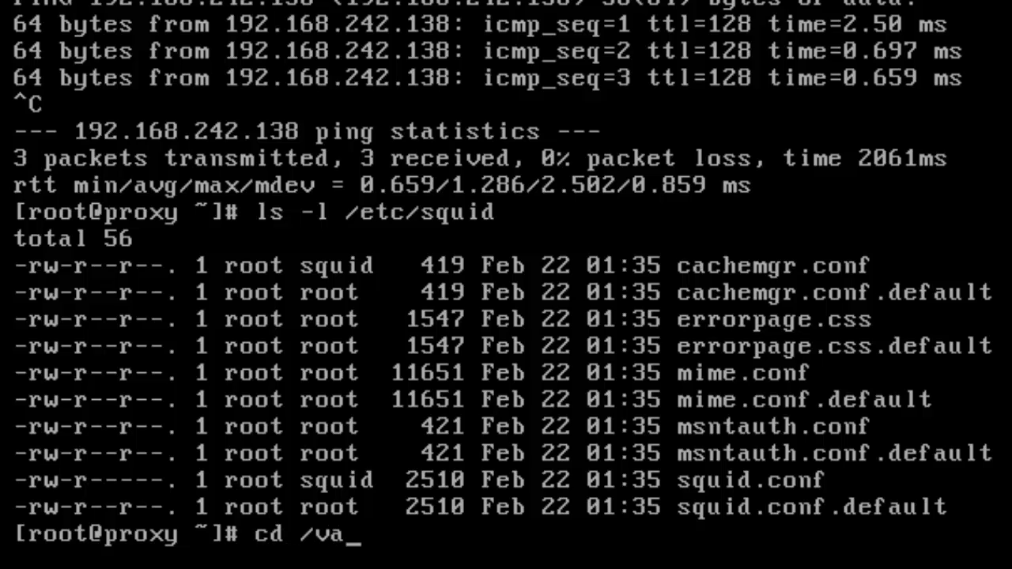
text(r/log/squid/)
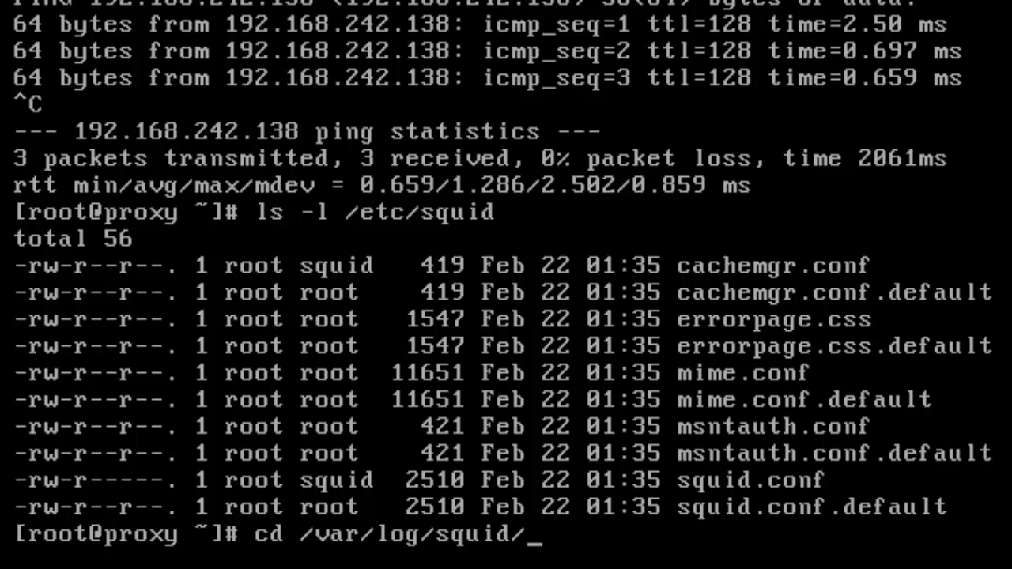
key(Return)
text(ls -l)
key(Return)
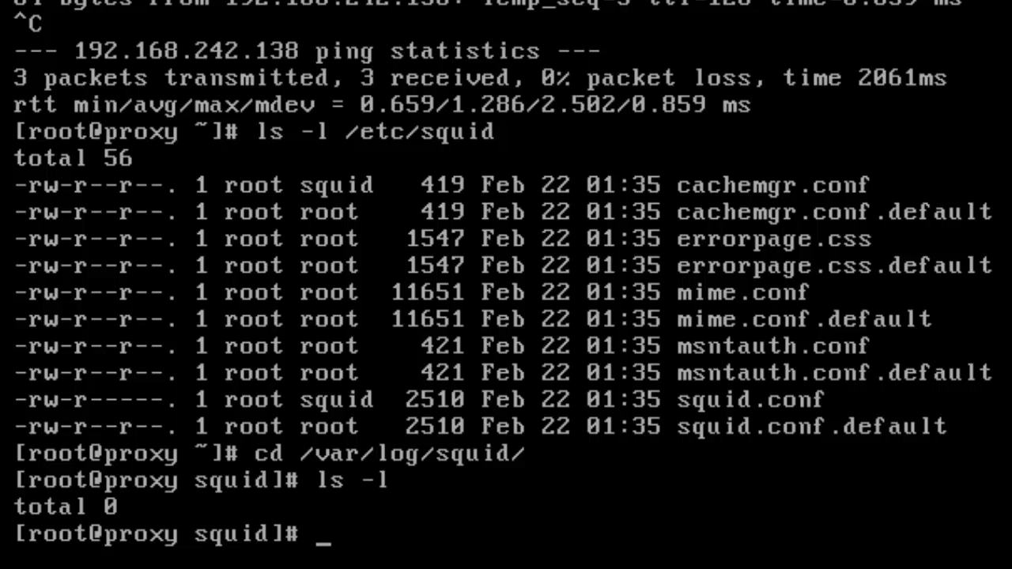
- Change into /usr/lib64/squid/ and list its helpers, including squid_ldap_auth and squid_ldap_group
text(cd /usr/)
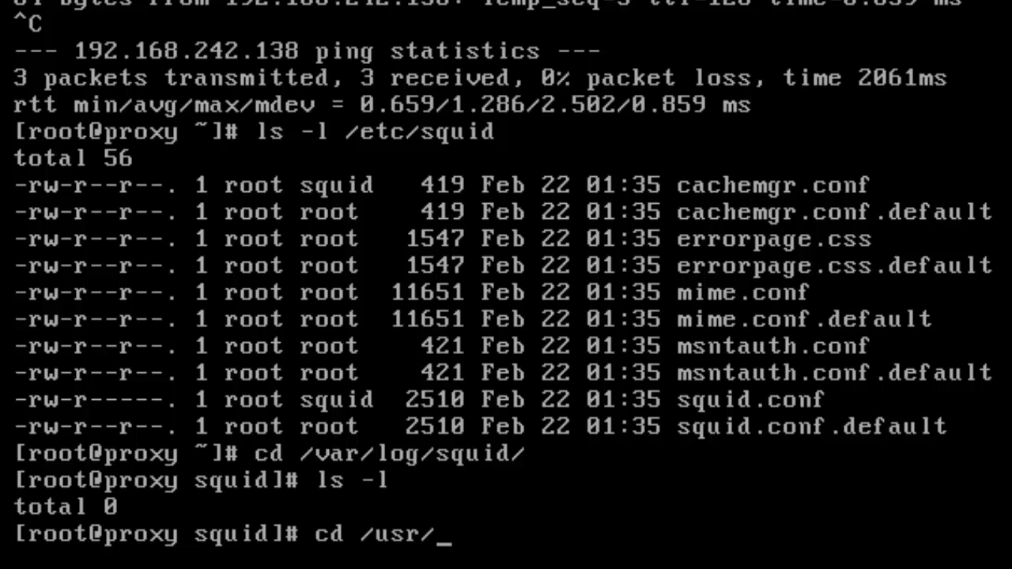
text(lib64/)
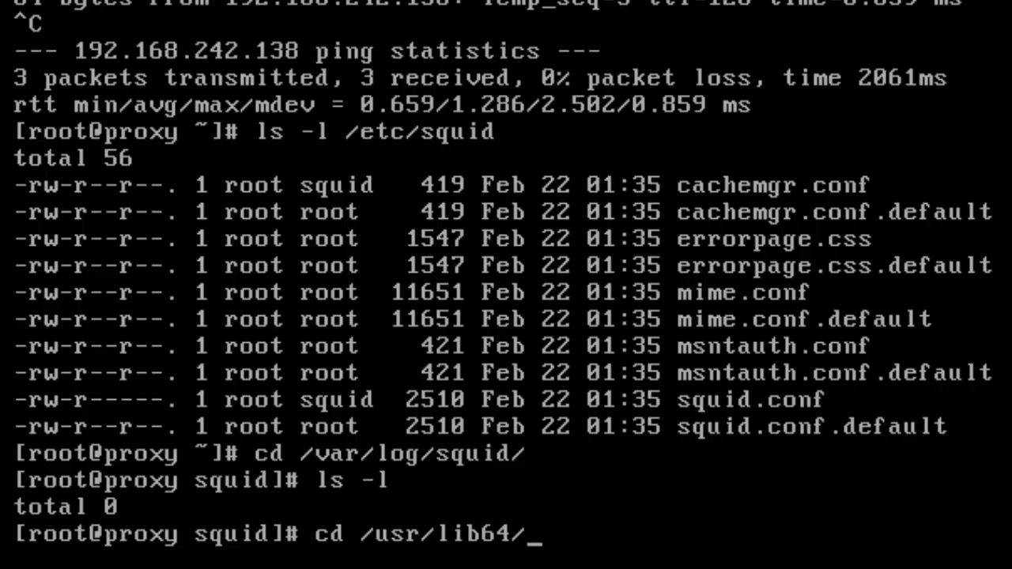
key(BackSpace)
key(BackSpace)
key(BackSpace)
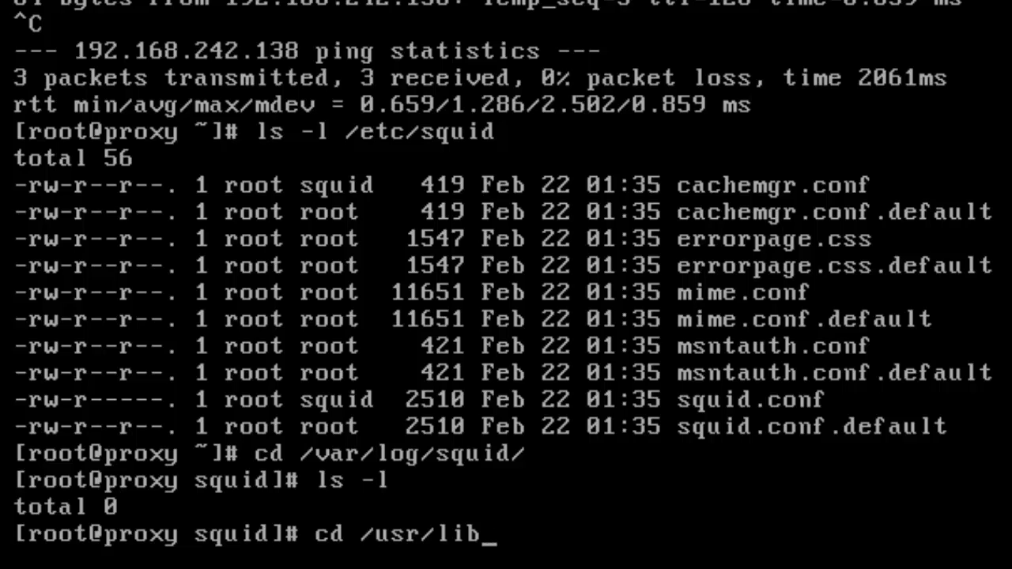
text(/)
key(BackSpace)
text(64/)
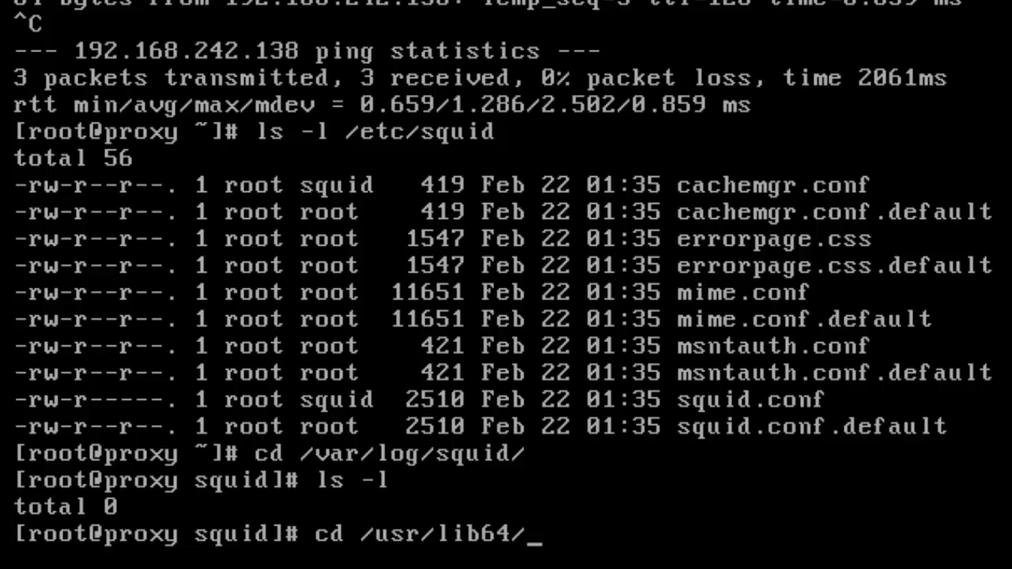
text(squid/)
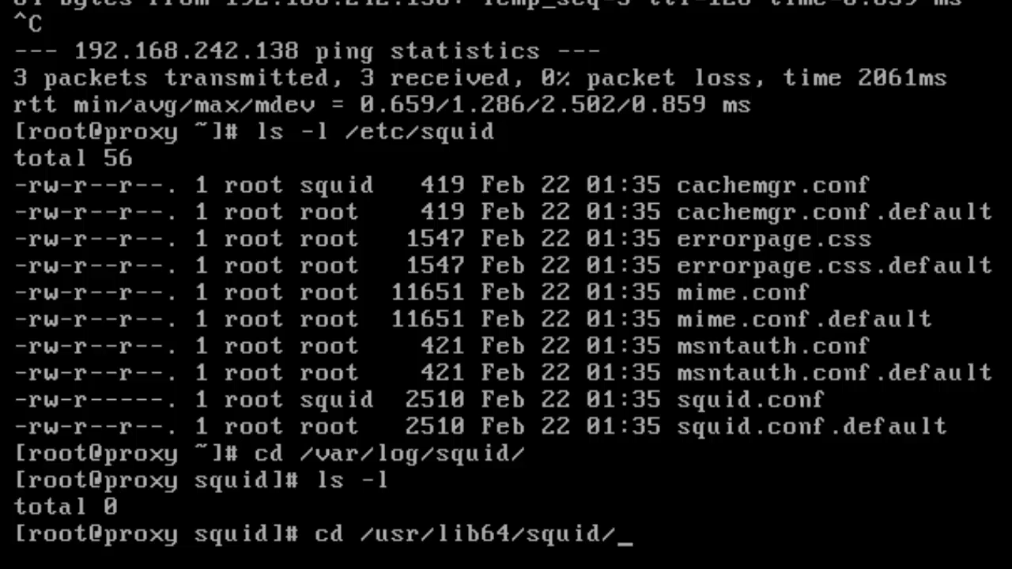
key(Return)
text(ls -l)
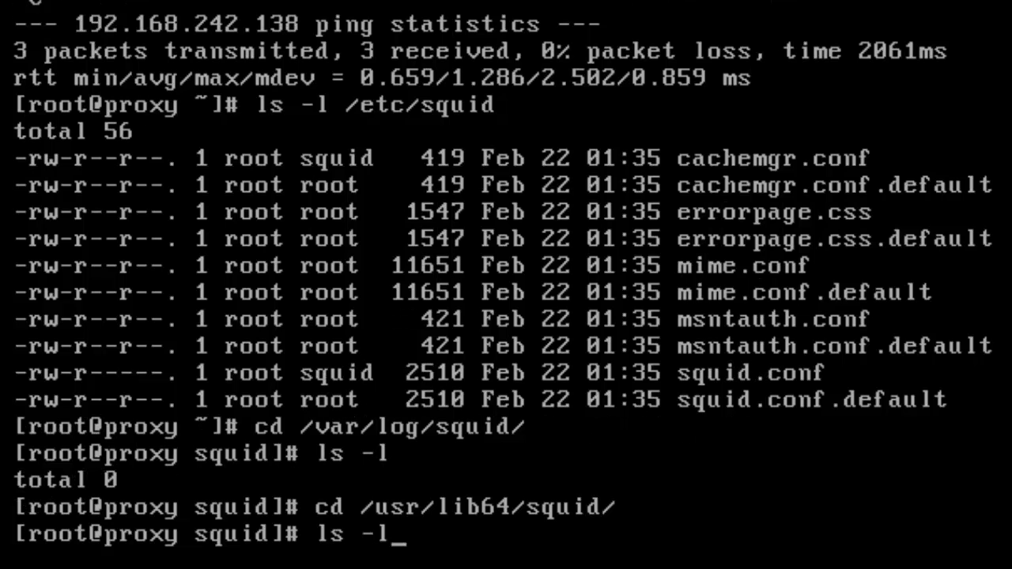
key(Return)
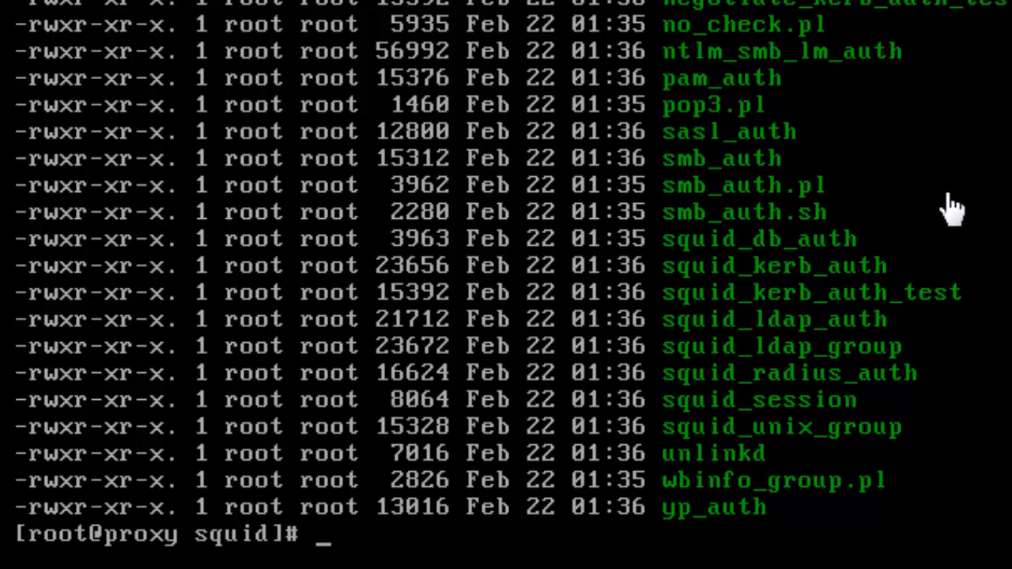
- Scroll back through the helper listing, then begin an echo " command at the prompt
key(shift+Page_Up)
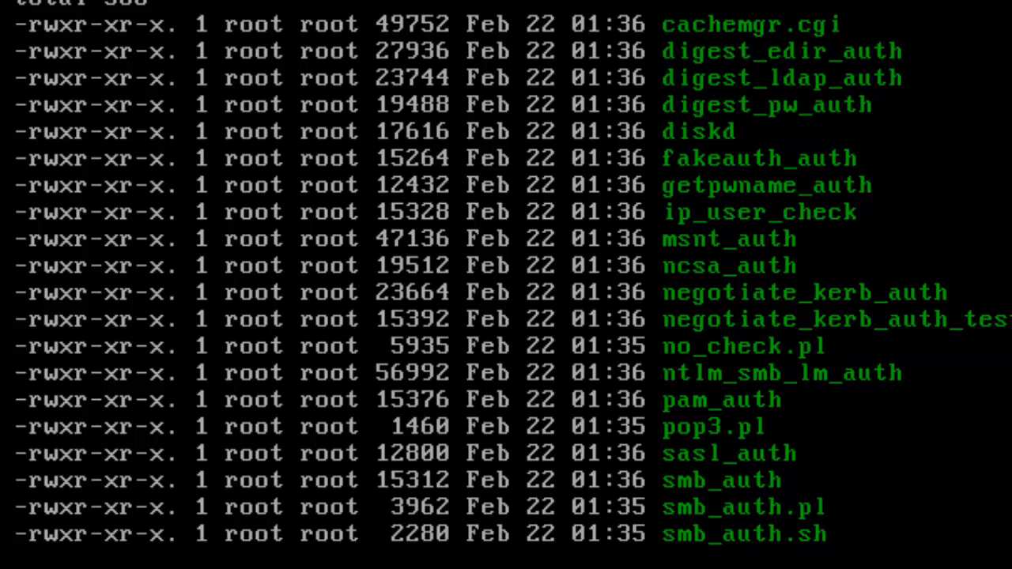
key(shift+Page_Down)
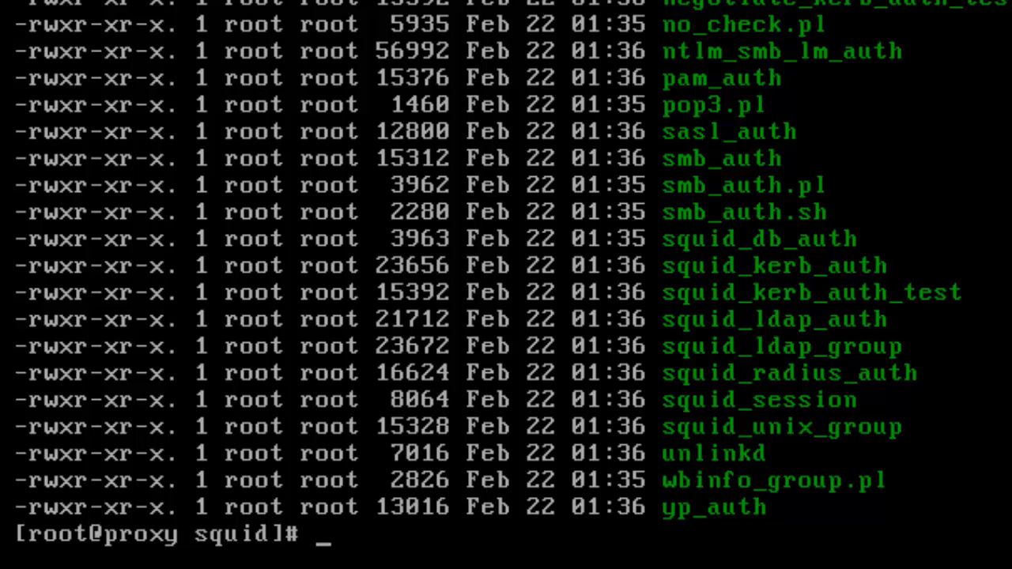
text(echo ")
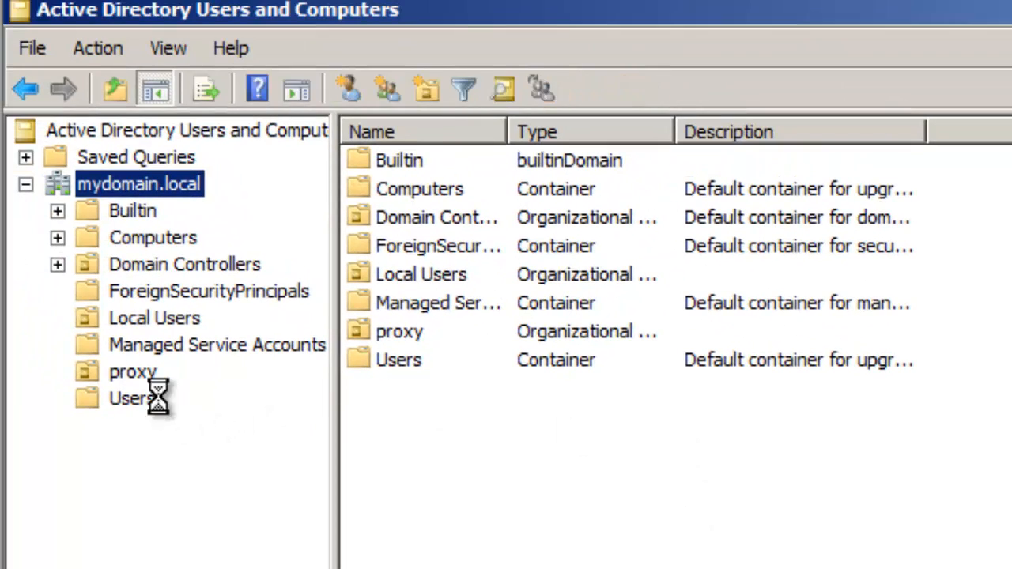
- Open the Users container and then the Local Users OU to view its accounts
click(157, 398)
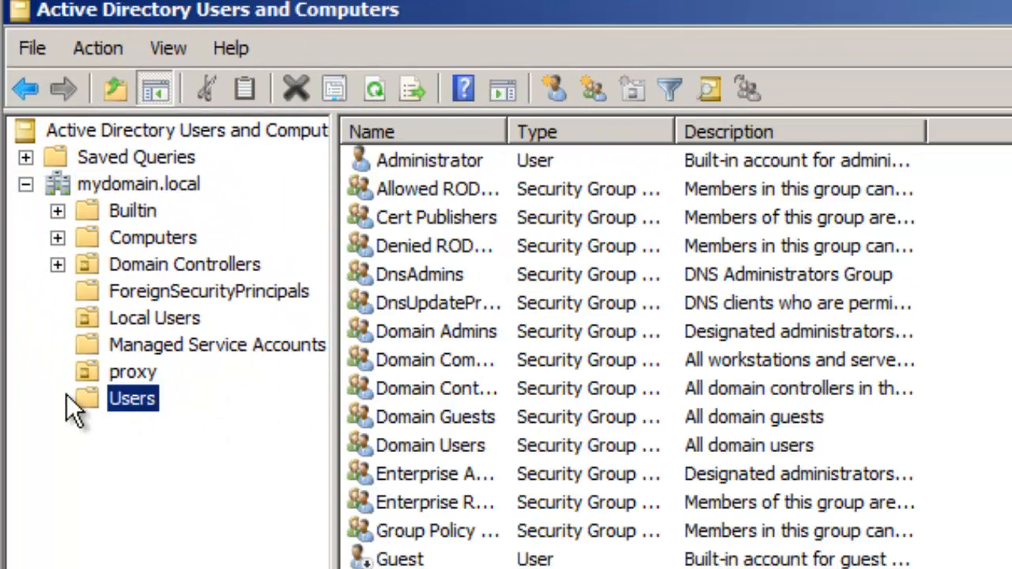
click(143, 315)
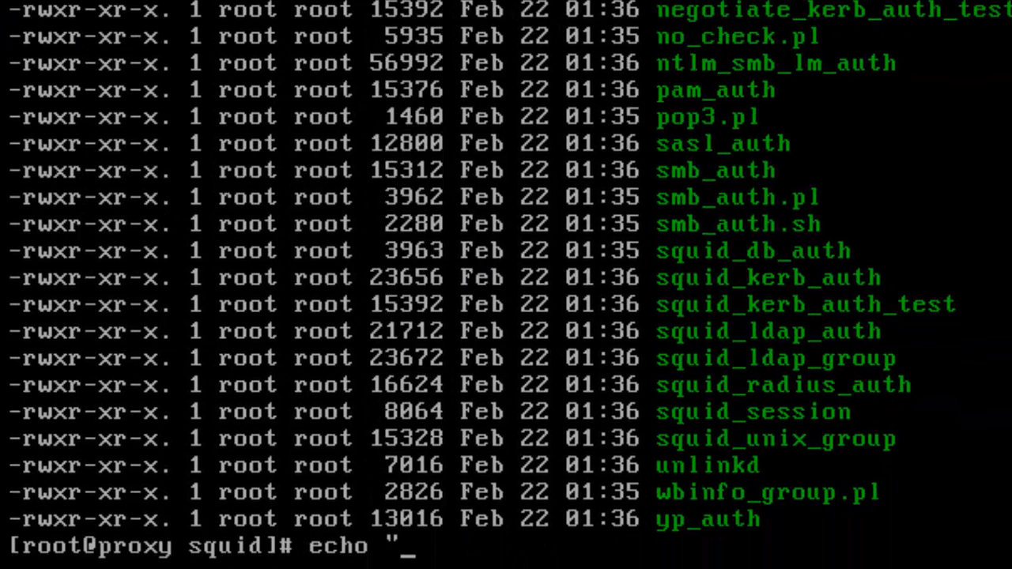
- Finish the echo with a test user's login name and password, closing the quote
text(anthony )
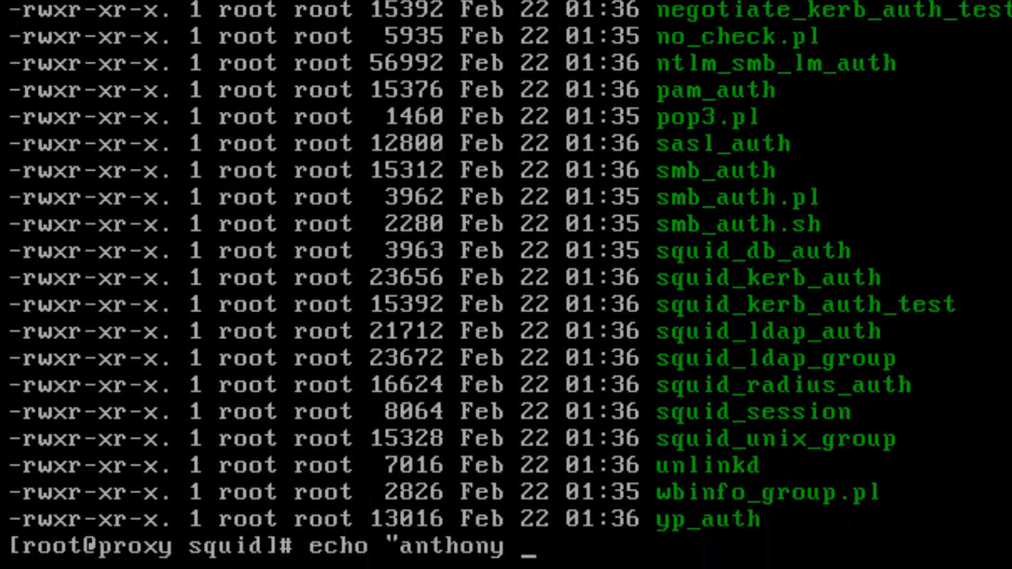
text(123456)
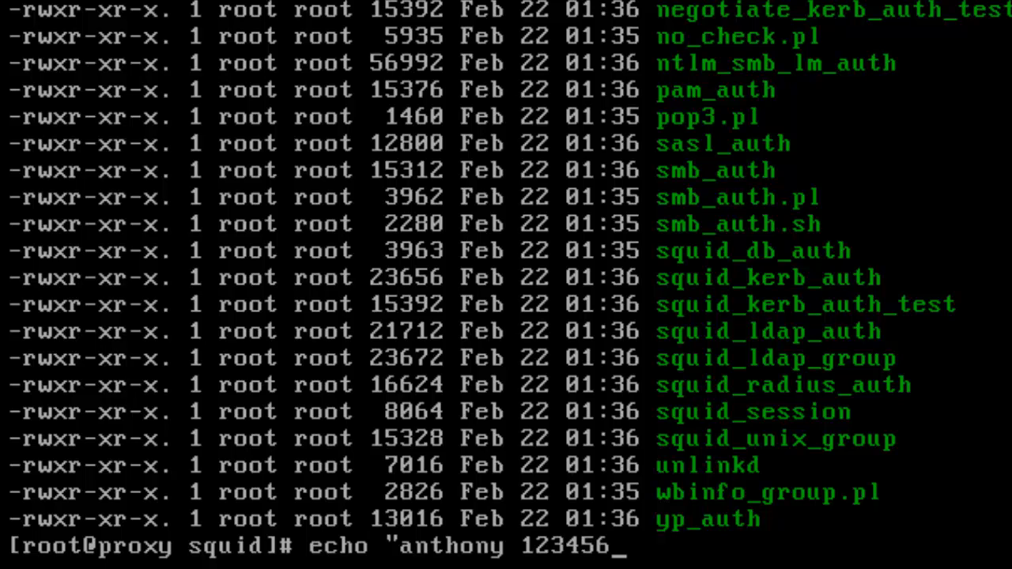
text(" | /usr/lib64/squid/squid_lda)
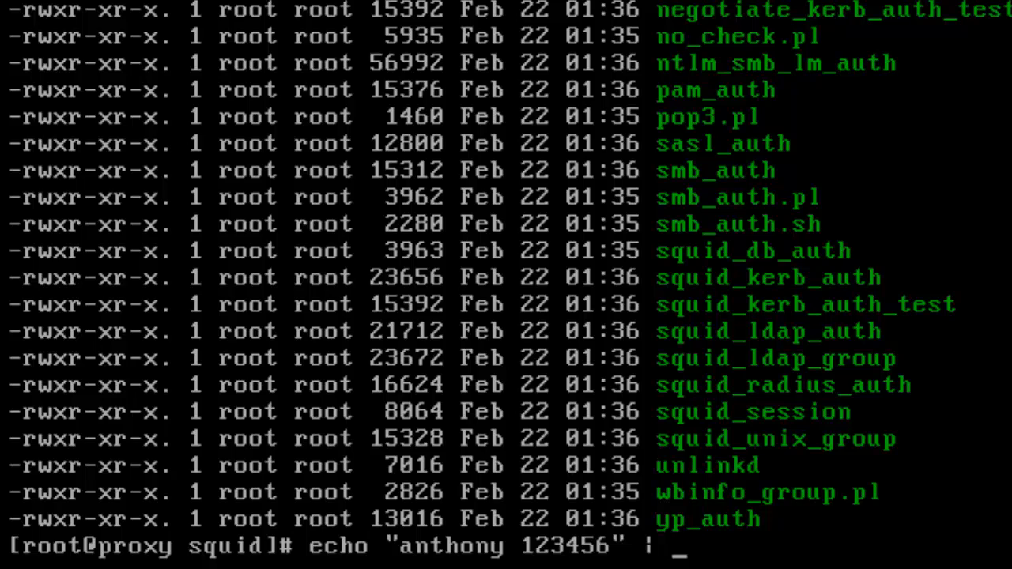
- Start typing the /usr helper path that the echoed test credentials are piped into
text(/usr/lib64/squid/squid_lda)
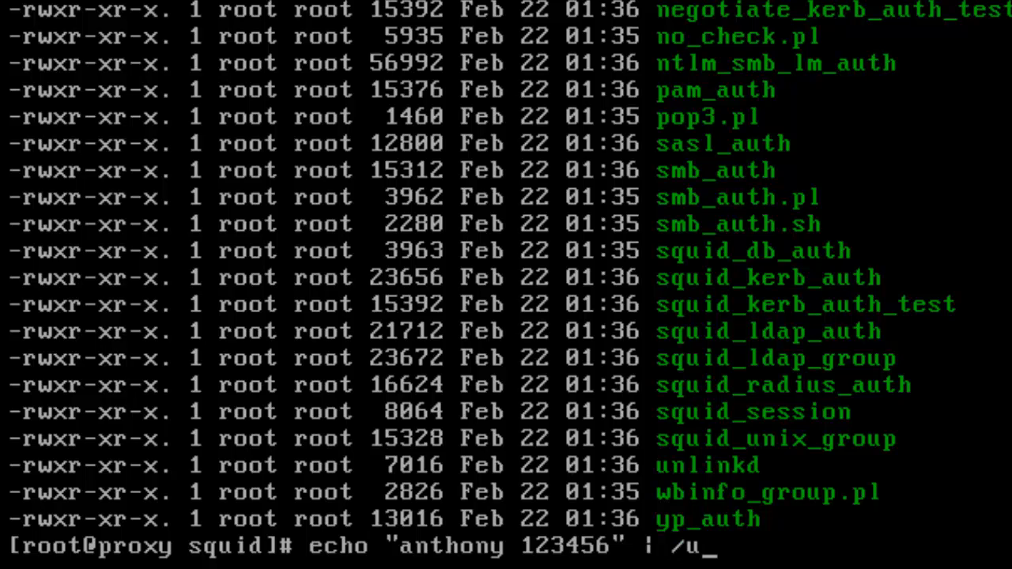
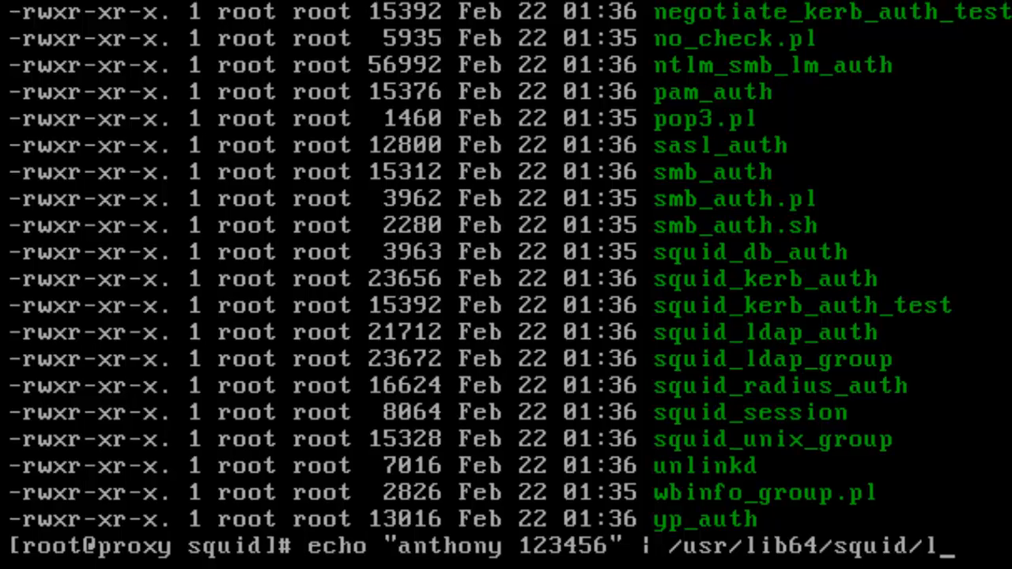
- Finish the piped test command's helper path as /usr/lib64/squid/squid_ldap_auth
key(Tab)
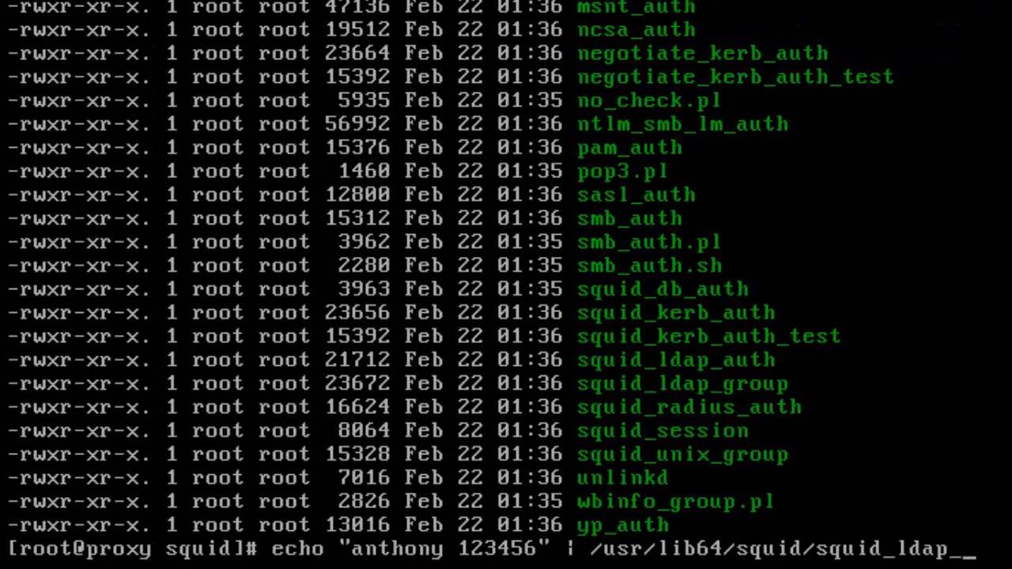
text(u)
key(BackSpace)
text(a)
key(Tab)
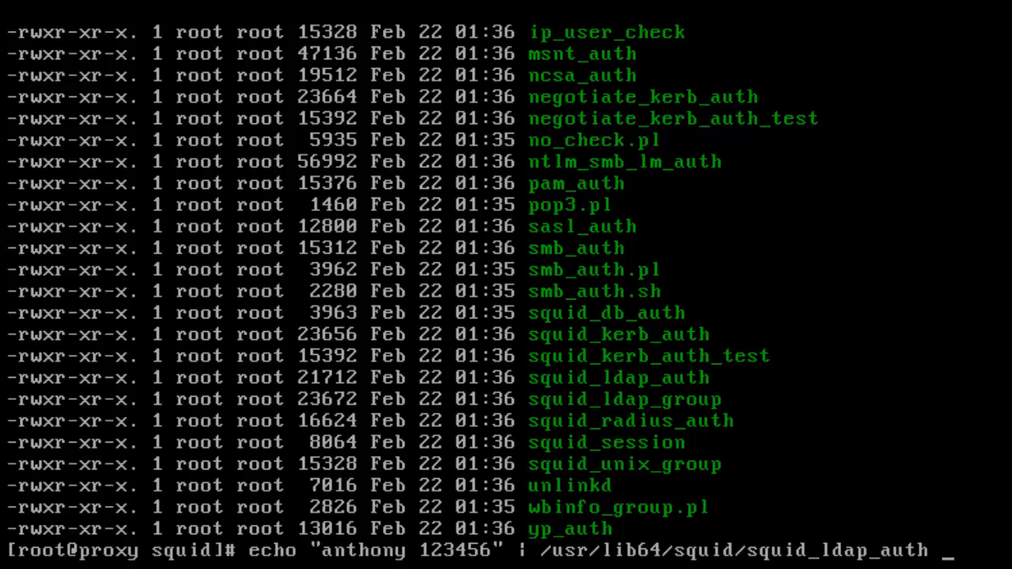
- Append -R -b "dc=mydomain,dc=local" -D to the squid_ldap_auth command
text(-R -b )
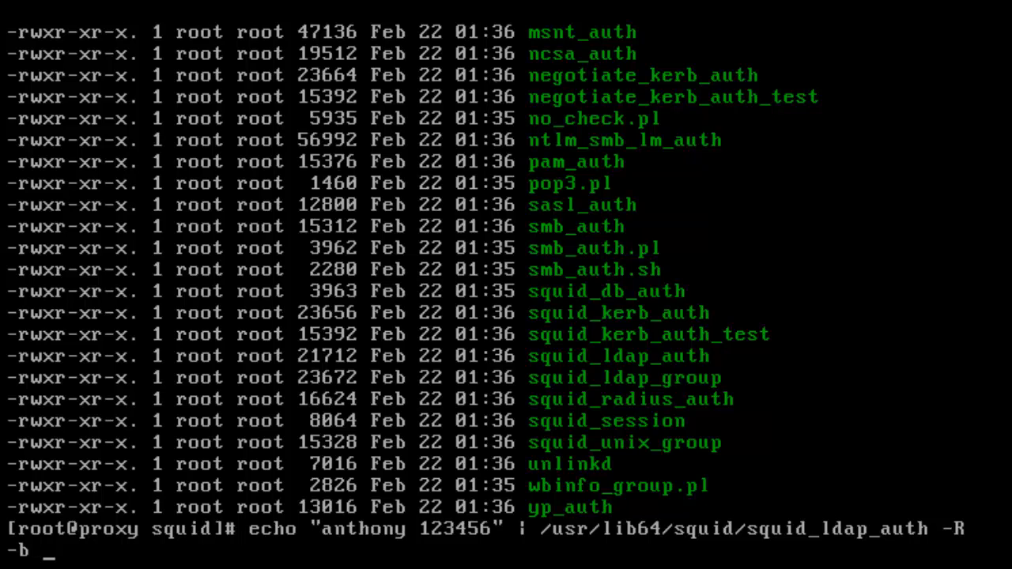
text("dc=myd)
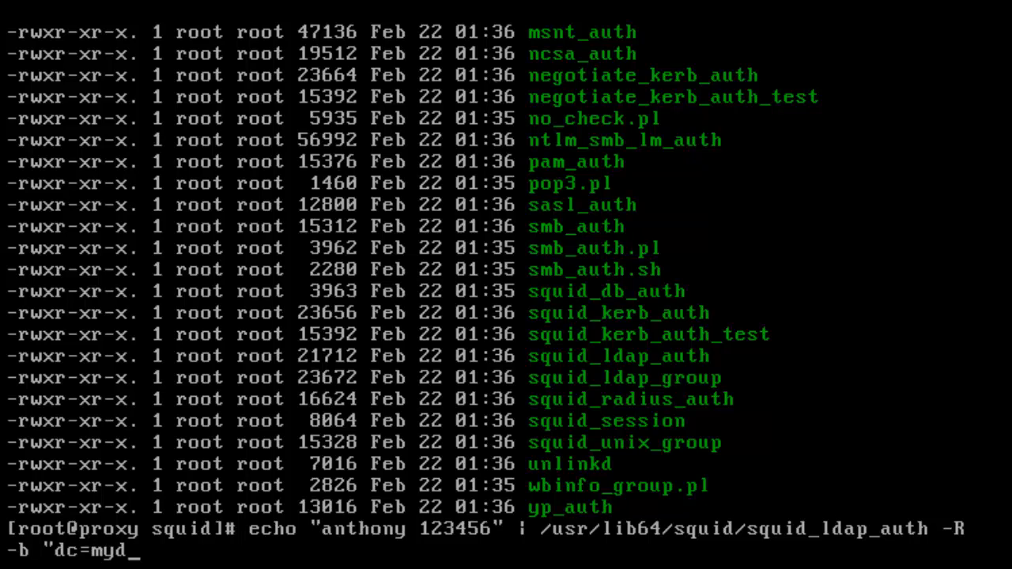
text(omain,)
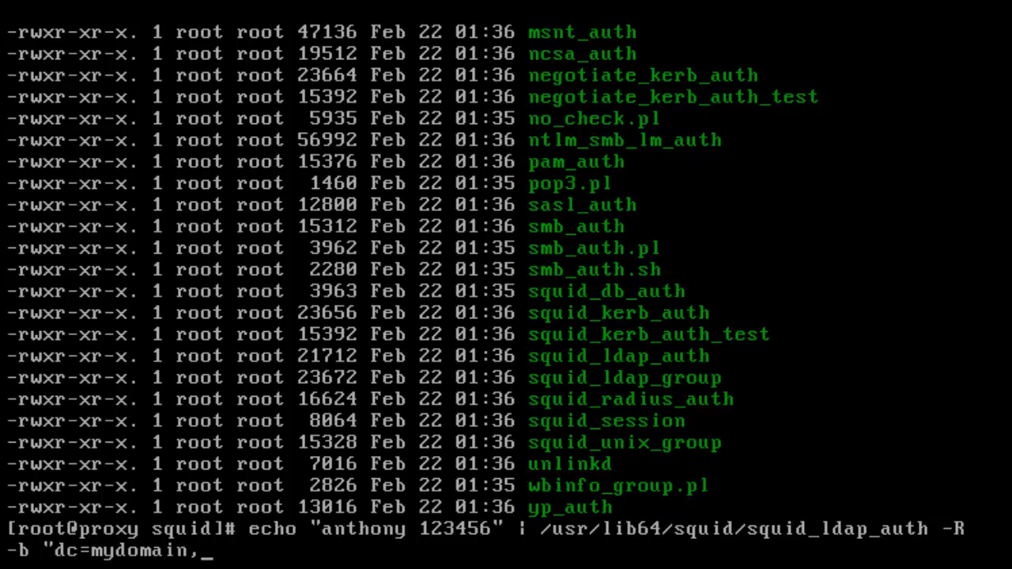
text(dc=local)
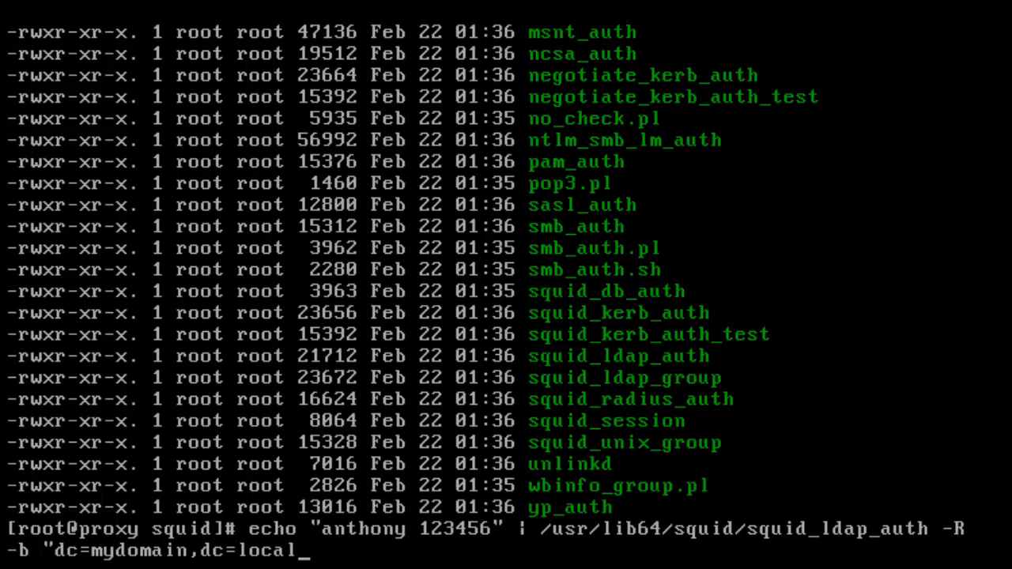
text(" -D)
key(Left)
key(Left)
key(Left)
key(Left)
key(Left)
key(Left)
key(Left)
key(Left)
key(Left)
key(Left)
key(Left)
key(Left)
key(Left)
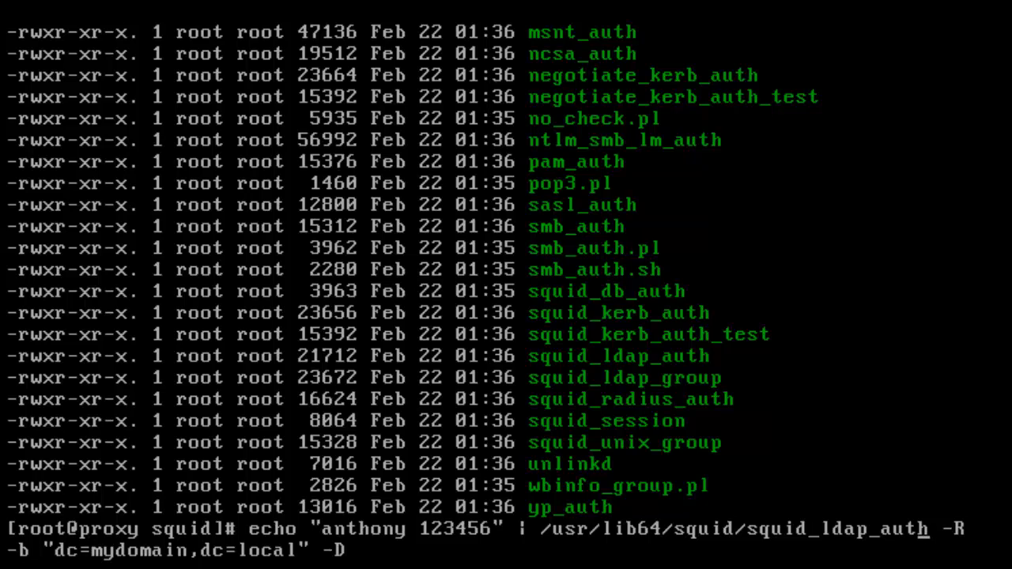
key(Right)
key(Right)
key(Right)
key(Right)
key(Right)
key(Right)
key(Right)
key(Right)
key(Right)
key(Right)
key(Right)
key(Right)
key(Right)
key(Right)
key(Right)
key(Right)
key(Right)
key(Right)
key(Right)
key(Right)
key(Right)
key(Right)
key(Right)
key(Right)
key(Right)
key(Right)
key(Right)
key(Right)
key(Right)
key(Right)
key(Right)
key(Right)
key(Right)
- After -D, enter the bind DN "cn=squid,ou=proxy,dc=mydomain,dc=local" and fix its typos
text("dc=)
key(BackSpace)
key(BackSpace)
key(BackSpace)
text(cdu)
key(BackSpace)
key(BackSpace)
text(n=squ)
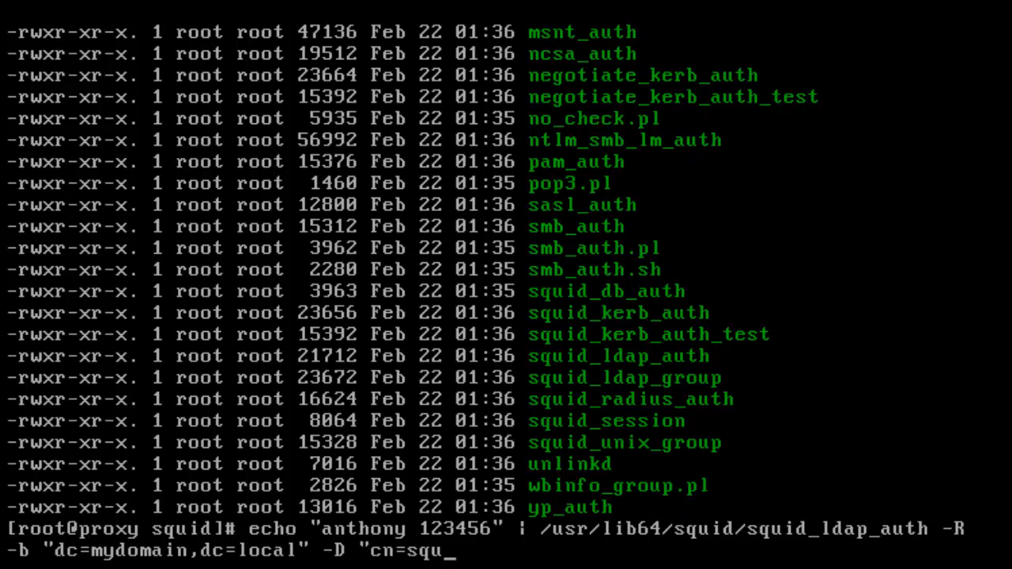
text(id,)
text(ou=squi)
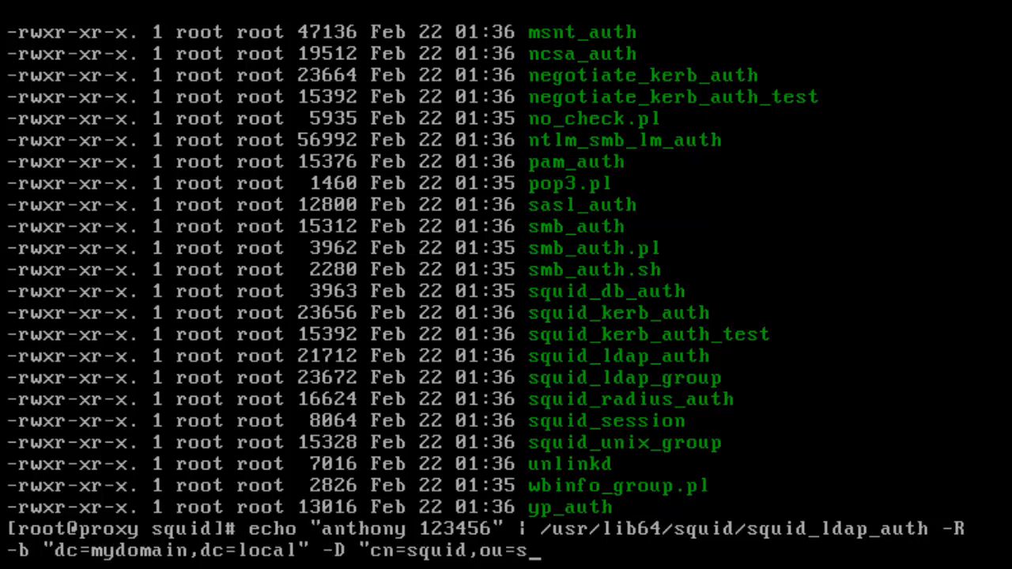
key(BackSpace)
key(BackSpace)
key(BackSpace)
key(BackSpace)
text(pro)
text(xu)
key(BackSpace)
text(y)
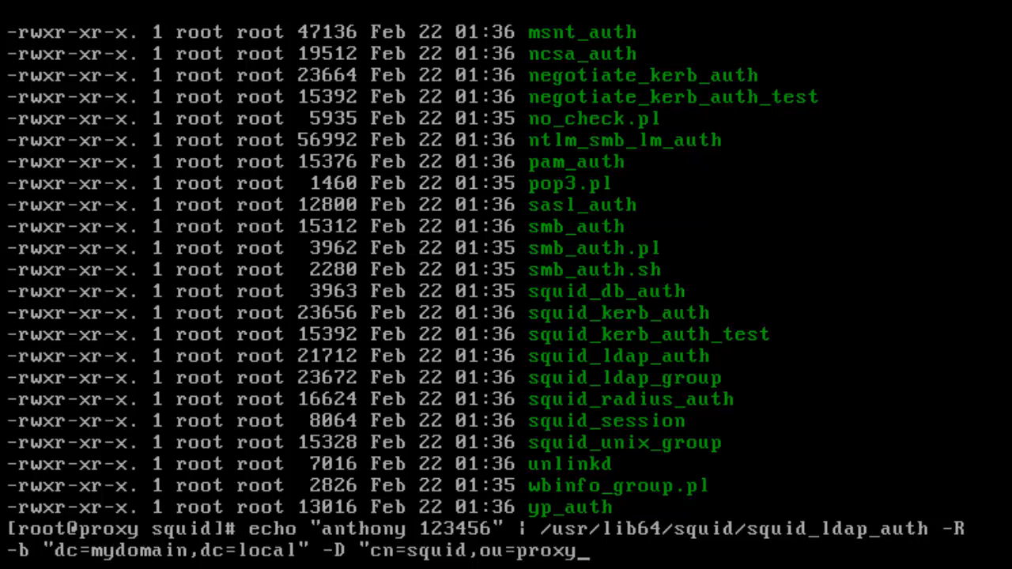
text(,dc=mydomain,)
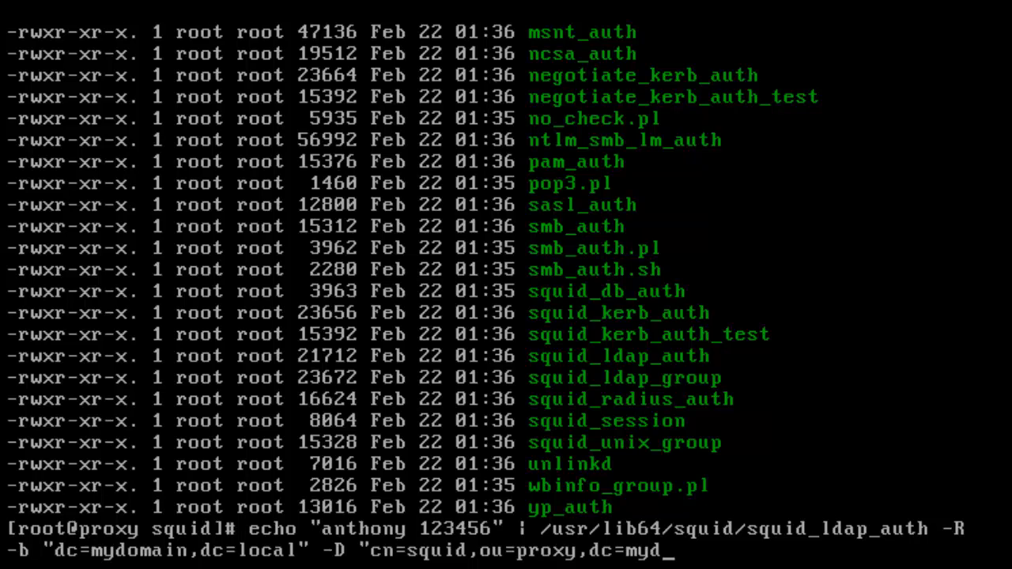
text(dc=local")
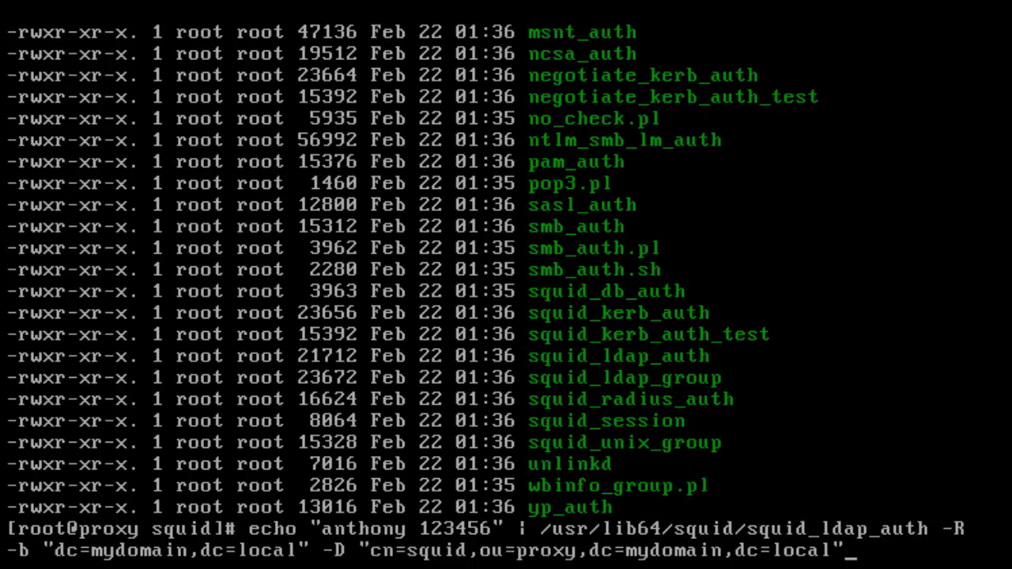
- Check the bind DN's squid name and proxy OU for mistakes
key(Left)
key(Left)
key(Left)
key(Left)
key(Left)
key(Left)
key(Left)
key(Left)
key(Left)
key(Left)
key(Left)
key(Left)
key(Left)
key(Left)
key(Left)
key(Left)
key(Left)
key(Left)
key(Left)
key(Left)
key(Left)
key(Left)
key(Right)
key(Right)
key(Right)
key(Left)
key(Left)
key(Right)
key(Right)
key(Right)
key(Right)
key(Right)
key(Right)
key(Right)
key(Right)
key(Right)
key(Right)
key(Left)
key(Left)
key(Left)
key(Right)
key(Right)
key(Right)
key(Right)
key(Right)
key(Right)
key(Right)
key(Right)
key(Right)
key(Right)
key(Right)
key(Left)
key(Left)
key(Left)
key(Right)
key(Right)
key(Right)
key(Left)
key(Left)
key(Left)
key(Left)
key(Right)
key(Right)
key(Right)
key(Right)
key(Right)
key(Left)
key(Left)
key(Left)
key(Left)
key(Right)
key(Right)
key(Right)
key(Right)
key(Right)
key(Right)
key(Right)
key(Right)
key(Right)
key(Right)
key(Right)
key(Right)
key(Right)
key(Right)
key(Right)
key(Left)
key(Left)
key(Left)
key(Left)
key(Left)
key(Left)
key(Left)
key(Left)
key(Left)
key(Left)
key(Left)
key(Left)
key(Left)
key(Left)
key(Left)
key(Left)
key(Left)
key(Left)
key(Left)
key(Left)
key(Left)
key(Left)
key(Left)
key(Left)
key(Right)
key(Right)
key(Right)
key(Right)
key(Right)
key(Right)
key(Right)
key(Right)
key(Right)
key(Right)
key(Right)
key(Right)
key(Right)
key(Right)
key(Right)
key(Right)
key(Right)
key(Right)
key(Right)
key(Right)
key(Right)
key(Right)
key(Right)
key(Right)
key(Right)
key(Right)
key(Right)
key(Right)
key(Right)
key(Right)
key(Right)
key(Right)
key(Right)
key(Right)
key(Right)
key(Right)
- Append -w with the quoted bind password, then check the bind DN before it
text(-w "123456")
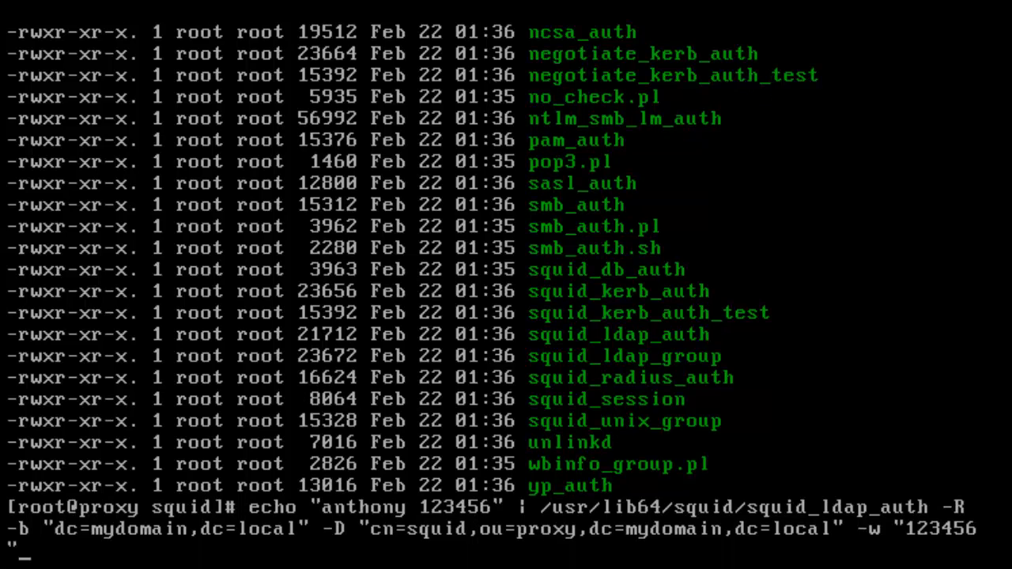
key(Left)
key(Left)
key(Left)
key(Left)
key(Left)
key(Left)
key(Left)
key(Left)
key(Left)
key(Left)
key(Left)
key(Left)
key(Right)
key(Right)
key(Right)
key(Right)
key(Right)
key(Right)
key(Right)
key(Right)
key(Right)
key(Left)
key(Left)
key(Left)
key(Left)
key(Left)
key(Left)
key(Left)
key(Left)
key(Left)
key(Left)
key(Left)
key(Left)
key(Left)
key(Left)
key(Left)
key(Left)
key(Left)
key(Left)
key(Left)
key(Left)
key(Left)
key(Left)
key(Left)
key(Left)
key(Left)
key(Left)
key(Left)
key(Left)
key(Left)
key(Left)
key(Left)
key(Left)
key(Left)
key(Left)
key(Left)
key(Right)
key(Right)
key(Right)
key(Left)
key(Left)
key(Left)
key(Left)
key(Left)
key(Right)
key(Right)
key(Right)
key(Right)
key(Left)
key(Left)
key(Right)
key(Right)
key(Right)
key(Right)
key(Right)
key(Right)
key(Right)
key(Right)
key(Right)
key(Right)
key(Right)
key(Right)
key(Right)
key(Right)
key(Right)
key(Right)
key(Right)
key(Right)
key(Right)
key(Right)
key(Right)
key(Right)
key(Right)
key(Right)
key(Right)
key(Right)
key(Right)
key(Right)
key(Right)
key(Right)
key(Right)
key(Right)
key(Right)
key(Right)
key(Right)
key(Right)
key(Right)
key(Right)
key(Right)
key(Left)
key(Left)
key(Left)
key(Left)
key(Left)
key(Left)
key(Left)
key(Left)
key(Left)
key(Left)
key(Left)
key(Left)
key(Left)
key(Left)
key(Left)
key(Left)
key(Left)
key(Left)
key(Left)
key(Left)
key(Left)
key(Left)
key(Left)
key(Left)
key(Left)
key(Left)
key(Right)
key(Right)
key(Right)
key(Right)
key(Right)
key(Right)
key(Right)
key(Right)
key(Right)
key(Right)
key(Right)
key(Right)
key(Right)
key(Left)
key(Left)
key(Left)
key(Left)
key(Left)
key(Left)
key(Left)
key(Left)
key(Left)
key(Left)
key(Left)
key(Left)
key(Left)
key(Left)
key(Left)
key(Right)
key(Right)
key(Right)
key(Right)
key(Right)
key(Right)
key(Right)
key(Right)
key(Right)
key(Right)
key(Right)
key(Right)
key(Right)
key(Right)
key(Right)
key(Right)
key(Right)
key(Right)
key(Right)
key(Right)
key(Right)
key(Right)
key(Right)
key(Right)
key(Right)
key(Right)
key(Right)
key(Right)
key(Right)
key(Right)
key(Right)
key(Right)
key(Right)
key(Right)
key(Right)
key(Right)
key(Right)
key(Right)
- Append -f sAMAccountName+%s and -h 192.168.242.138, fixing typos along the way
text(')
key(BackSpace)
text(-d)
key(BackSpace)
text(f)
text( ")
key(BackSpace)
text(sAMA)
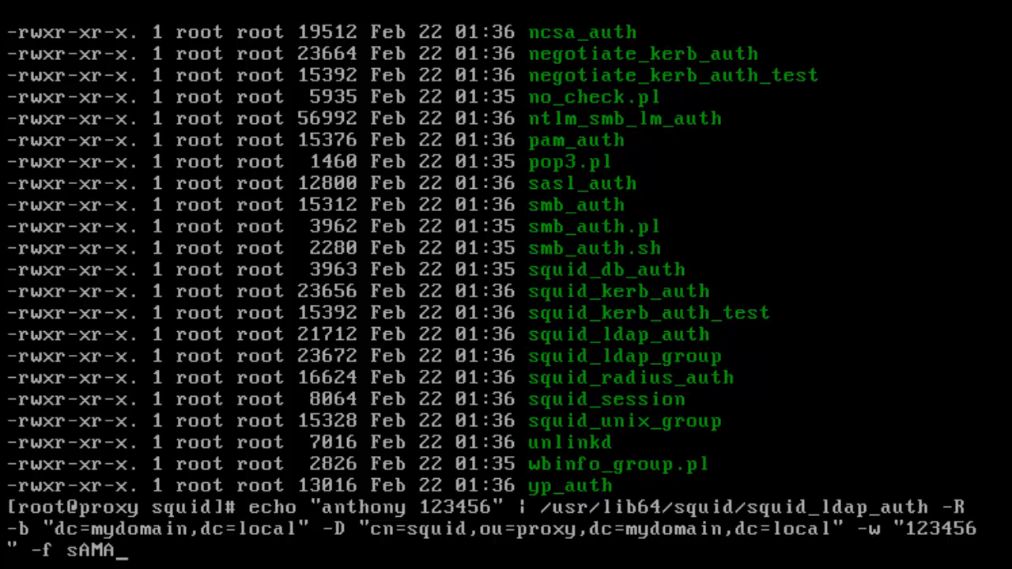
text(ccountName)
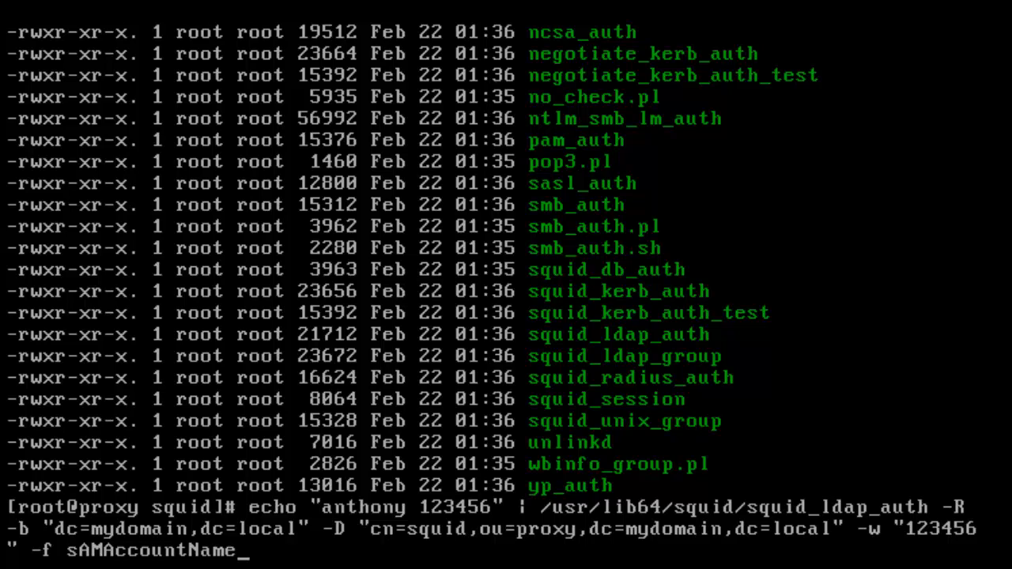
text(+%s -h 192.18.)
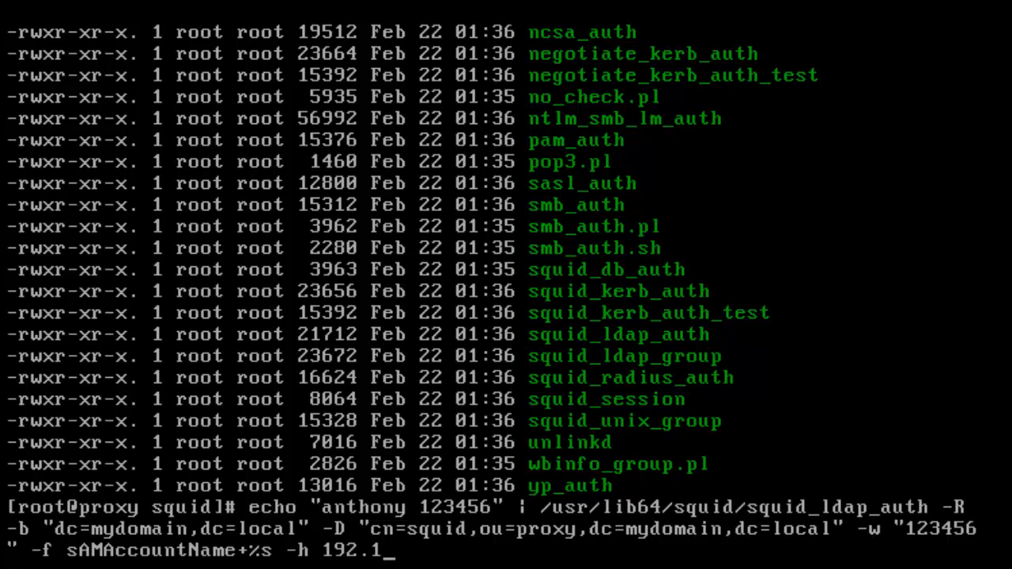
key(BackSpace)
key(BackSpace)
text(68.242.)
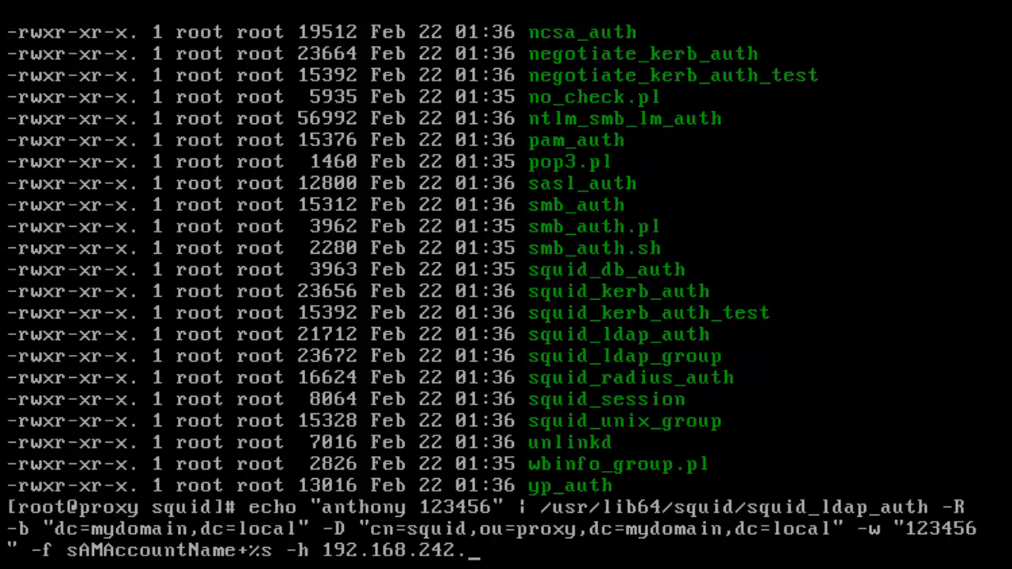
text(138)
- Replace the plus sign in the filter with =, so it reads sAMAccountNam=%s
key(Left)
key(Left)
key(Left)
key(Left)
key(Left)
key(Left)
key(Left)
key(Left)
key(Left)
key(Left)
key(Left)
key(Left)
key(Left)
key(Left)
key(Left)
key(Left)
key(Left)
key(Left)
key(Left)
key(Left)
key(Right)
key(BackSpace)
text(=)
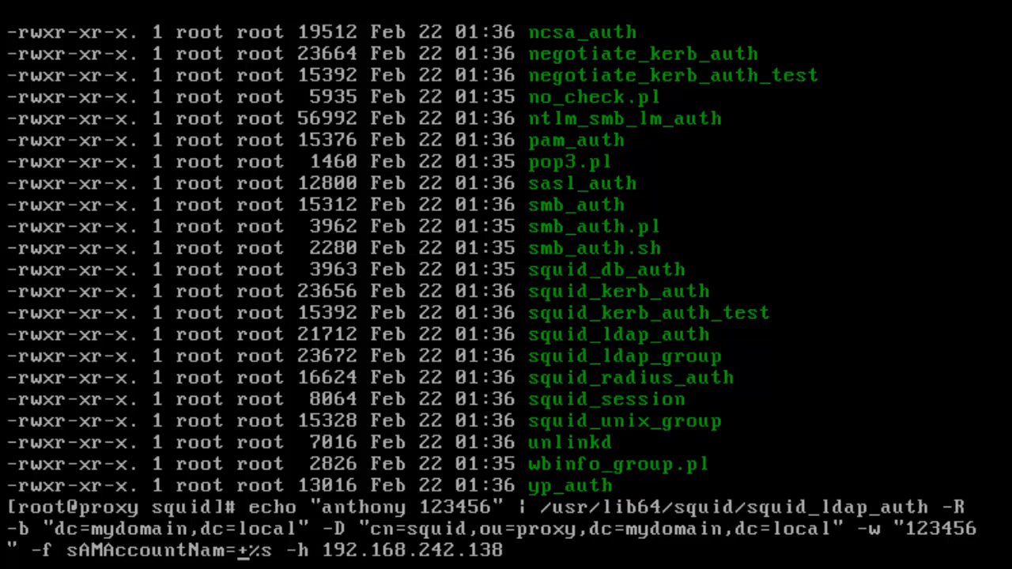
key(Delete)
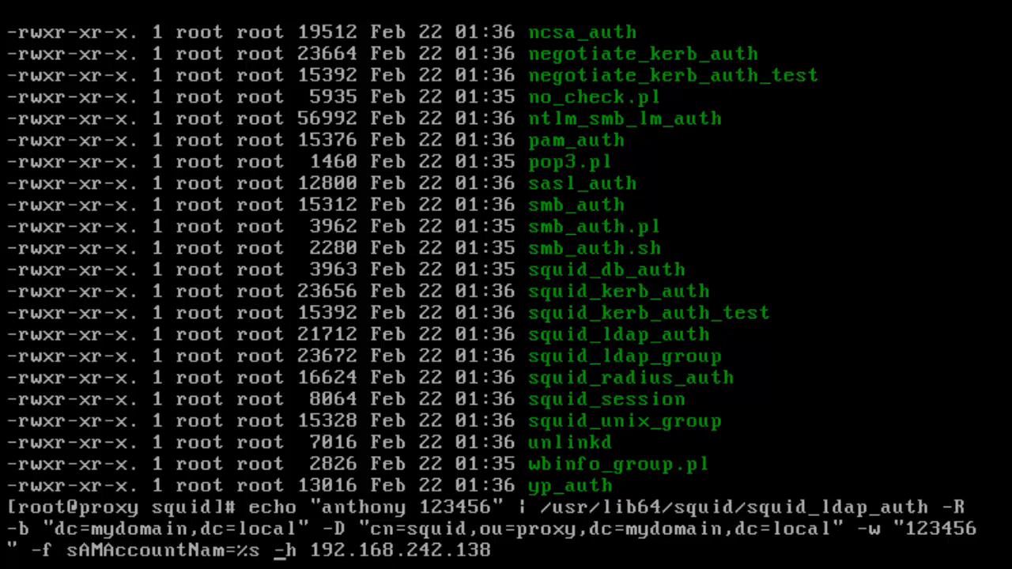
key(Left)
key(Left)
key(Left)
key(Left)
key(Left)
key(Left)
key(Left)
key(Left)
key(Left)
key(Left)
key(Left)
key(Left)
key(Left)
key(Left)
key(Left)
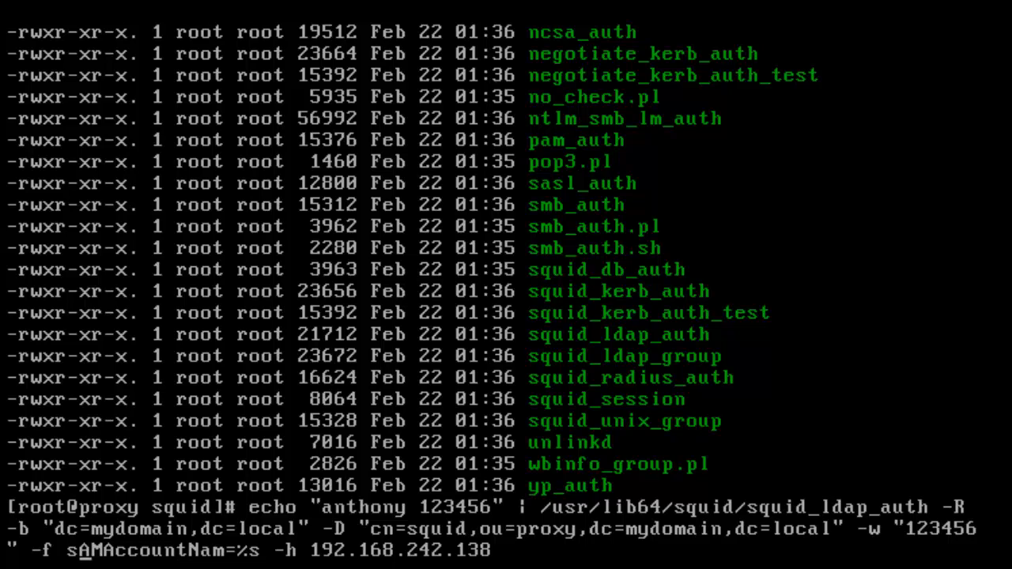
key(Right)
key(Right)
key(Right)
key(Right)
key(Right)
key(Right)
key(Right)
key(Right)
key(Right)
key(Right)
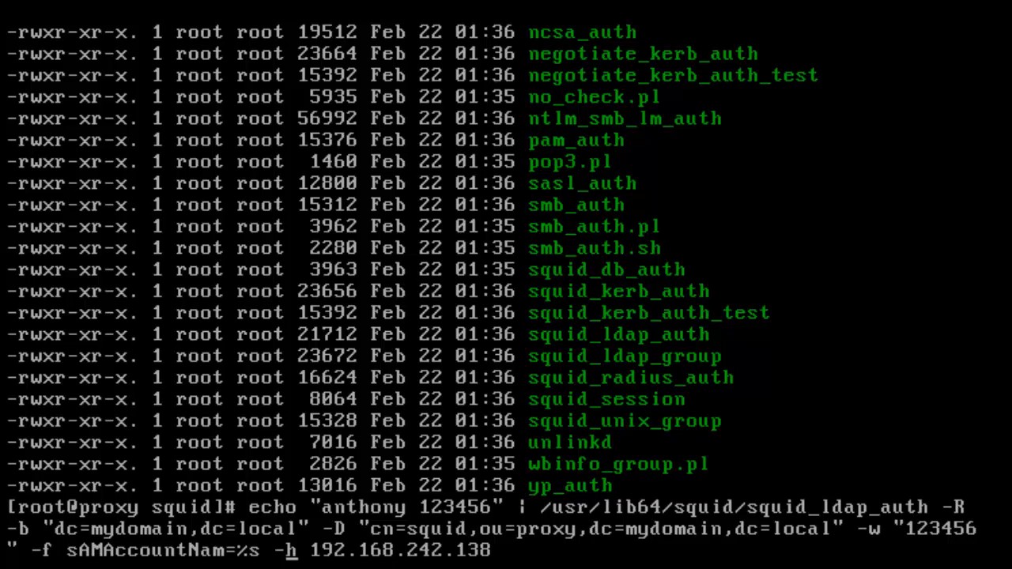
- Run the echo | squid_ldap_auth test against 192.168.242.138 with the AD user's credentials, getting ERR Success
key(Right)
key(Right)
key(Right)
key(Right)
key(Right)
key(Right)
key(Right)
key(Right)
key(Right)
key(Right)
key(Right)
key(Right)
key(Right)
key(Right)
key(Right)
key(Right)
key(Right)
key(Return)
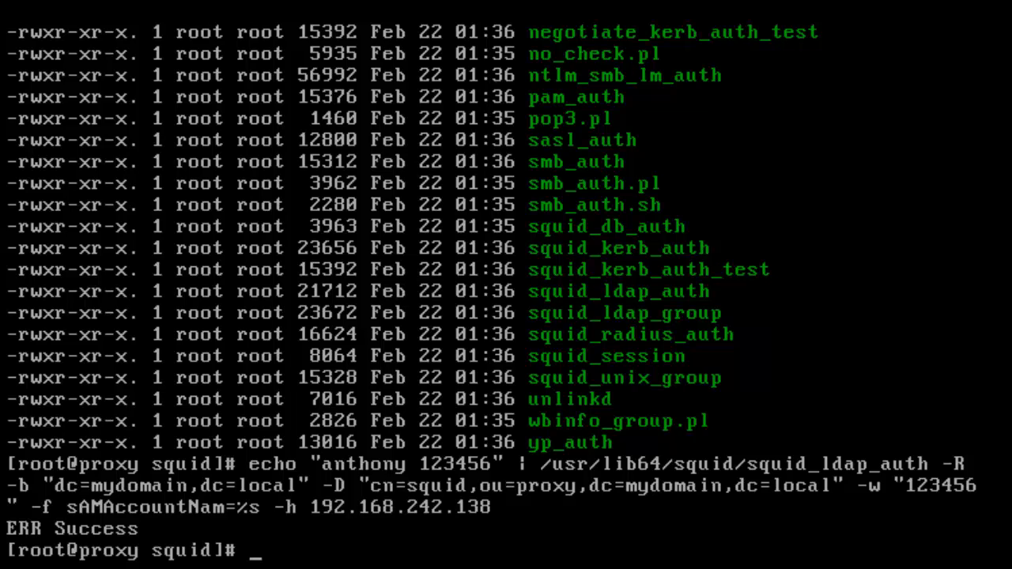
- Rerun the recalled squid_ldap_auth test command, which again returns ERR Success
key(Up)
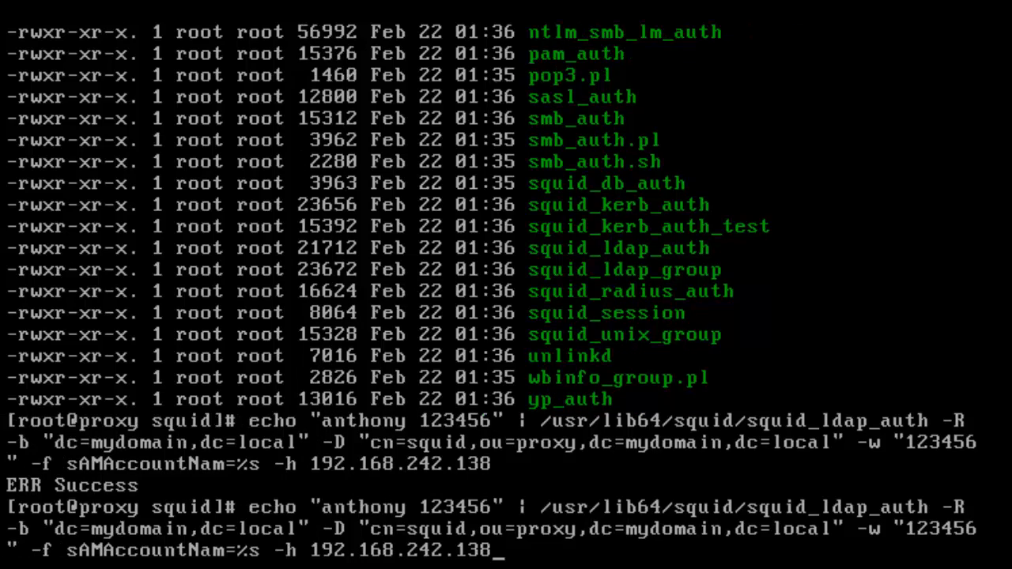
key(Left)
key(Left)
key(Left)
key(Left)
key(Left)
key(Left)
key(Left)
key(Left)
key(Left)
key(Left)
key(Left)
key(Left)
key(Left)
key(Left)
key(Left)
key(Left)
key(Left)
key(Left)
key(Left)
key(Left)
key(Left)
key(Return)
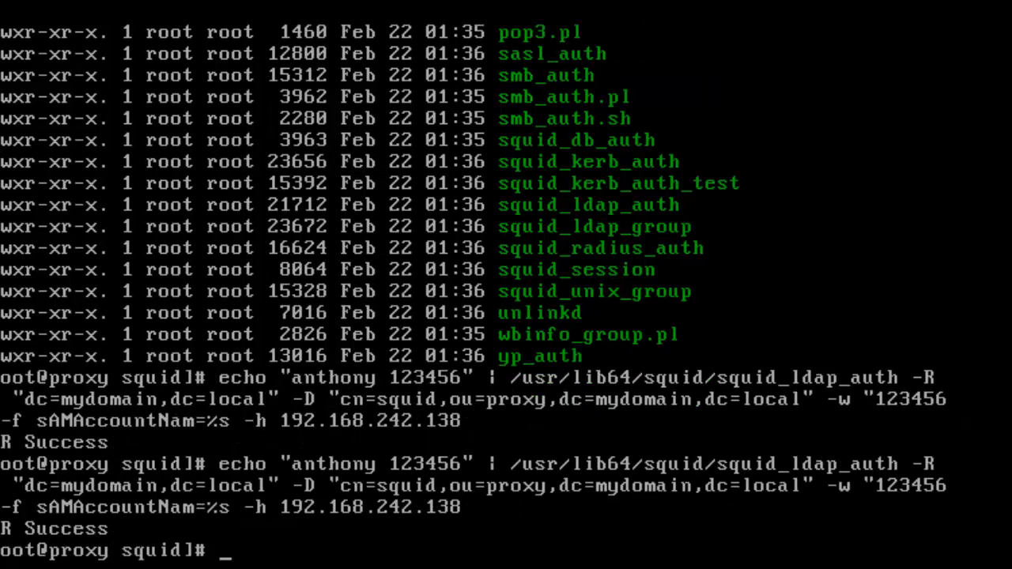
- Correct the filter in the recalled test command to read sAMAccountName=%s
key(Up)
key(Left)
key(Left)
key(Left)
key(Left)
key(Left)
key(Left)
key(Left)
key(Left)
key(Left)
key(Left)
key(Left)
key(Left)
key(Left)
key(Left)
key(Left)
key(Left)
key(Left)
key(Left)
key(Left)
key(Left)
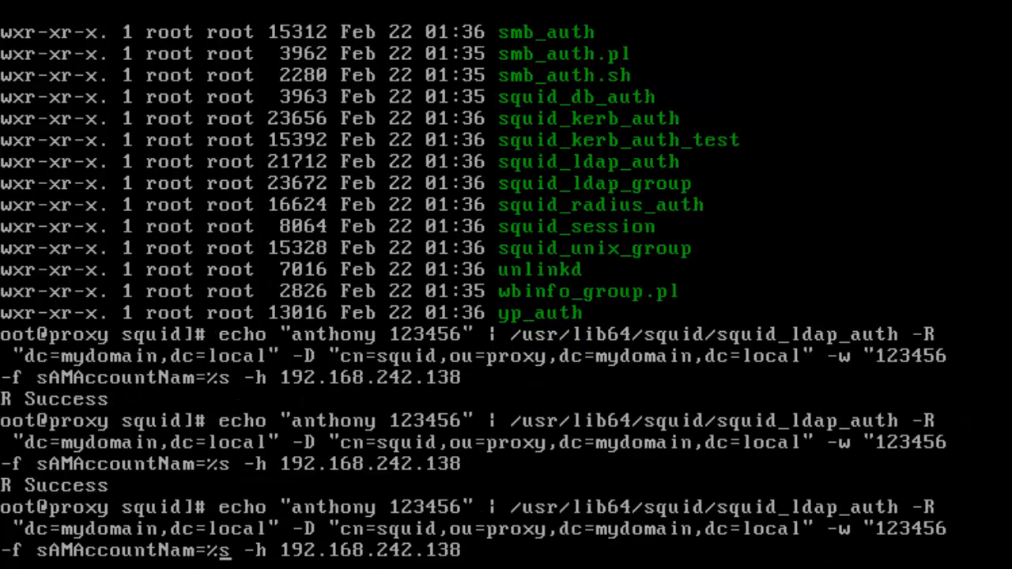
key(Left)
key(Left)
text(e)
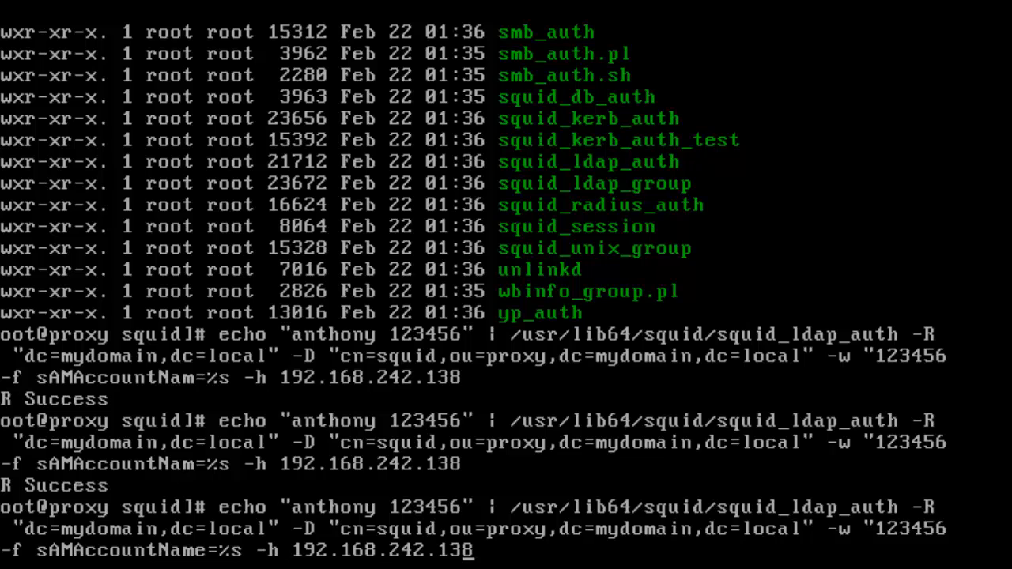
- Run the squid_ldap_auth test with the sAMAccountName=%s filter, then recall it to swap in a wrong password
key(Left)
key(Left)
key(Left)
key(Left)
key(Left)
key(Left)
key(Left)
key(Left)
key(Left)
key(Left)
key(Left)
key(Left)
key(Left)
key(Left)
key(Left)
key(Left)
key(Left)
key(Left)
key(Left)
key(Left)
key(Right)
key(Right)
key(Right)
key(Right)
key(Right)
key(Right)
key(Right)
key(Right)
key(Right)
key(Right)
key(Right)
key(Right)
key(Right)
key(Right)
key(Right)
key(Right)
key(Right)
key(Right)
key(Right)
key(Right)
key(Right)
key(Right)
key(Return)
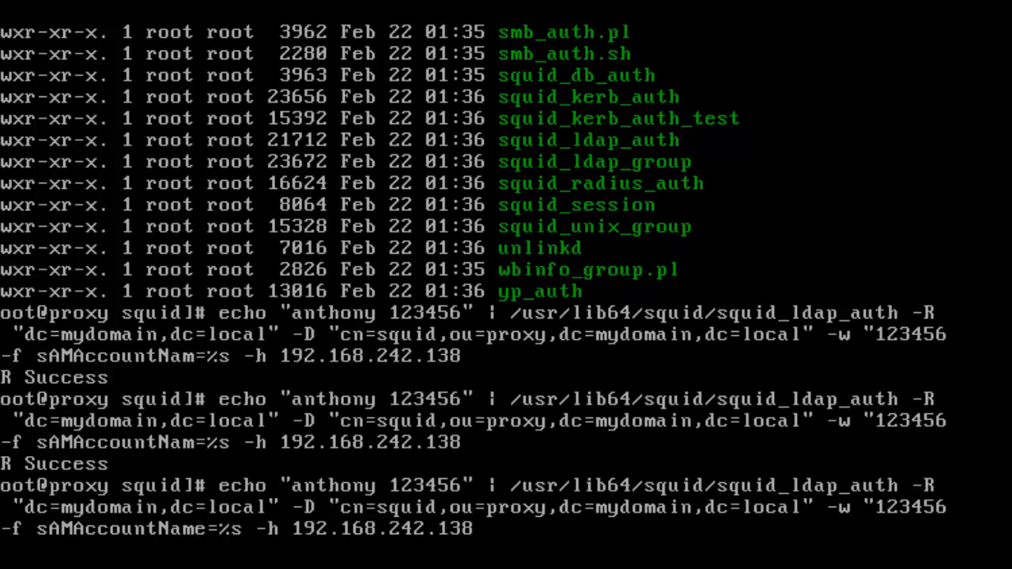
key(Return)
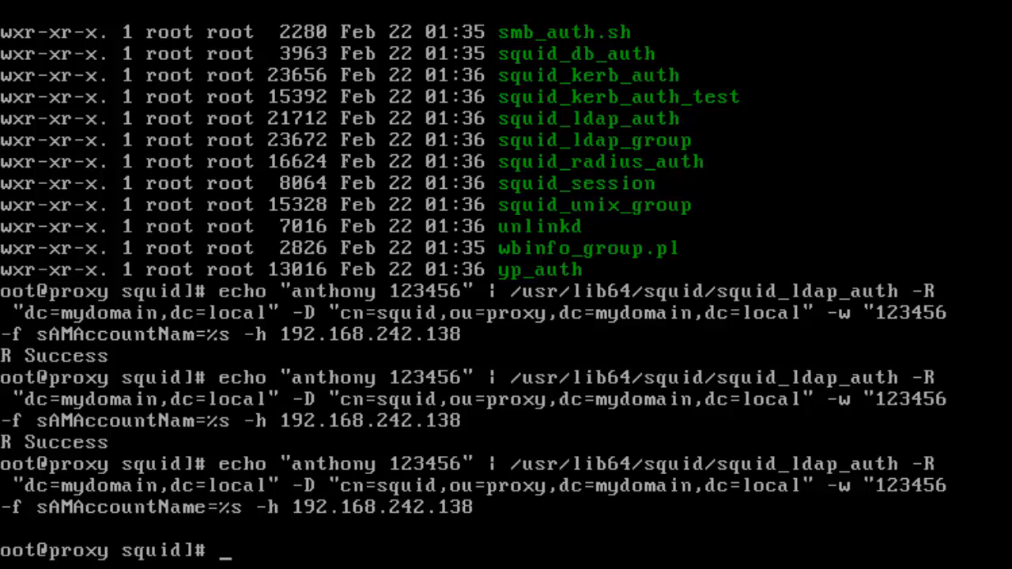
key(Up)
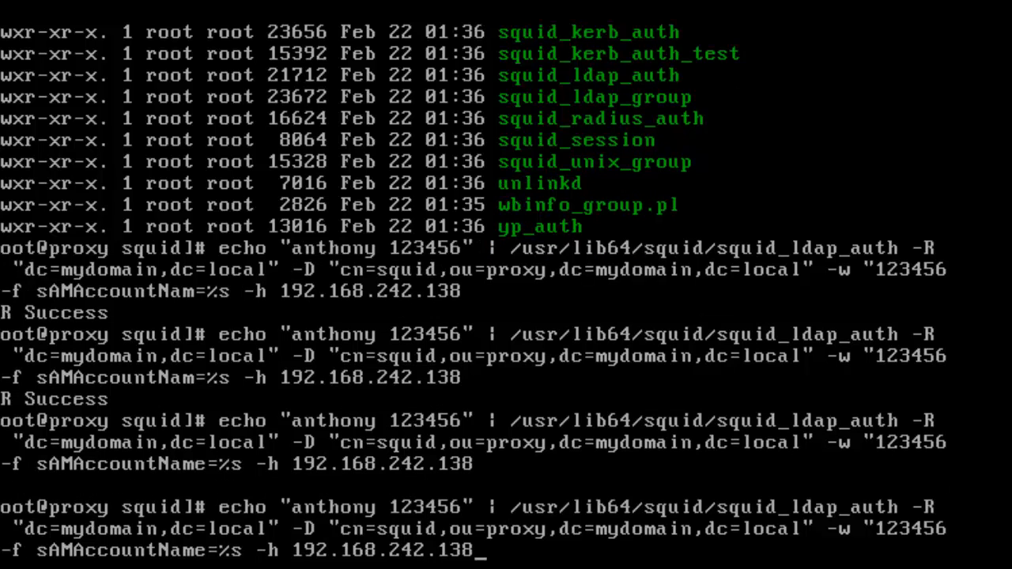
key(Left)
key(Left)
key(Left)
key(Left)
key(Left)
key(Left)
key(Left)
key(Left)
key(Left)
key(Left)
key(Left)
key(Left)
key(Left)
key(Left)
key(Left)
key(Left)
key(Left)
key(Left)
key(Left)
key(Left)
key(Left)
key(Left)
key(Left)
key(Left)
key(Left)
key(Left)
key(Left)
key(Left)
key(Left)
key(Left)
key(Left)
key(Left)
key(Left)
key(Left)
key(Left)
key(Left)
key(Left)
key(Left)
key(Left)
key(Left)
key(Left)
key(Left)
key(Left)
key(Left)
key(Left)
key(Left)
key(Left)
key(Left)
key(Left)
key(Left)
key(Left)
key(Left)
key(Left)
key(Left)
key(Left)
key(Left)
key(Left)
key(Left)
key(Left)
key(Left)
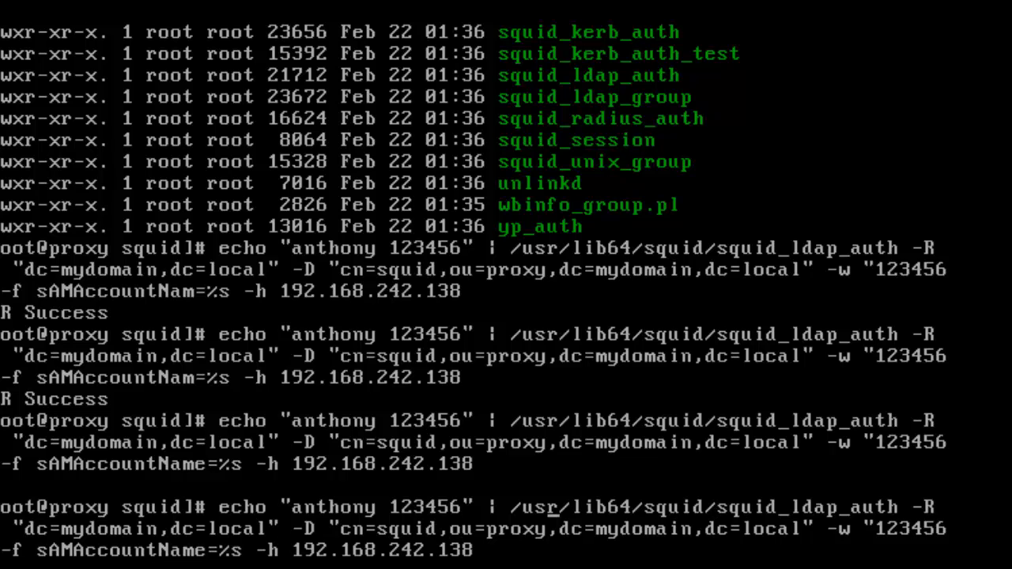
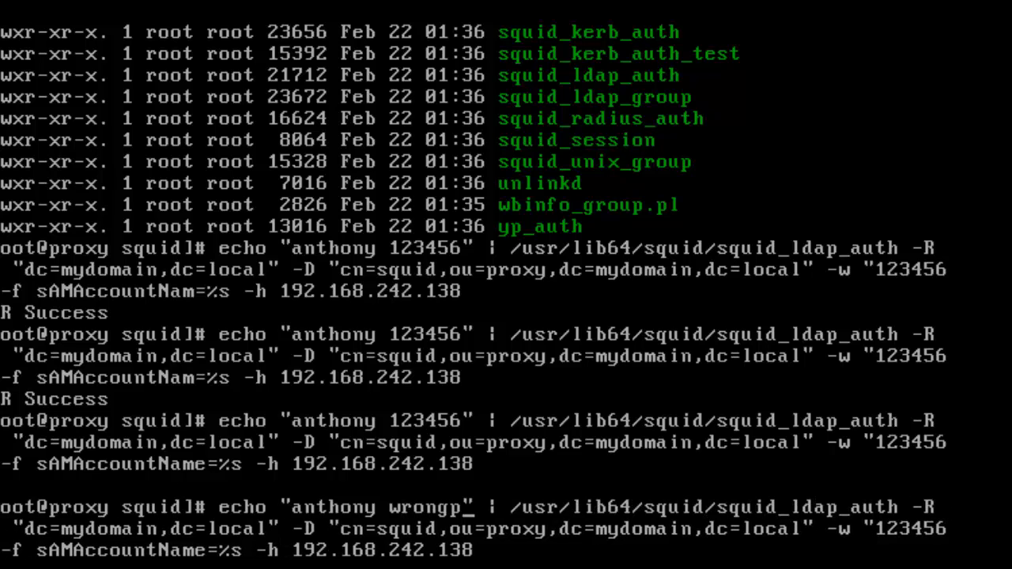
- Finish typing the deliberately wrong password and run the squid_ldap_auth test with it
text(qwor)
key(BackSpace)
key(BackSpace)
key(BackSpace)
key(BackSpace)
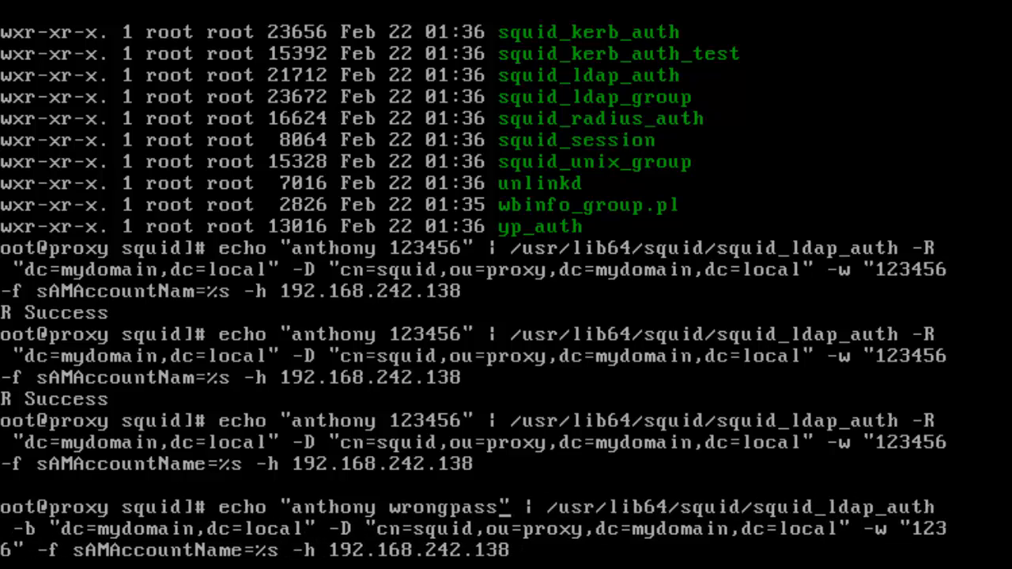
text(word)
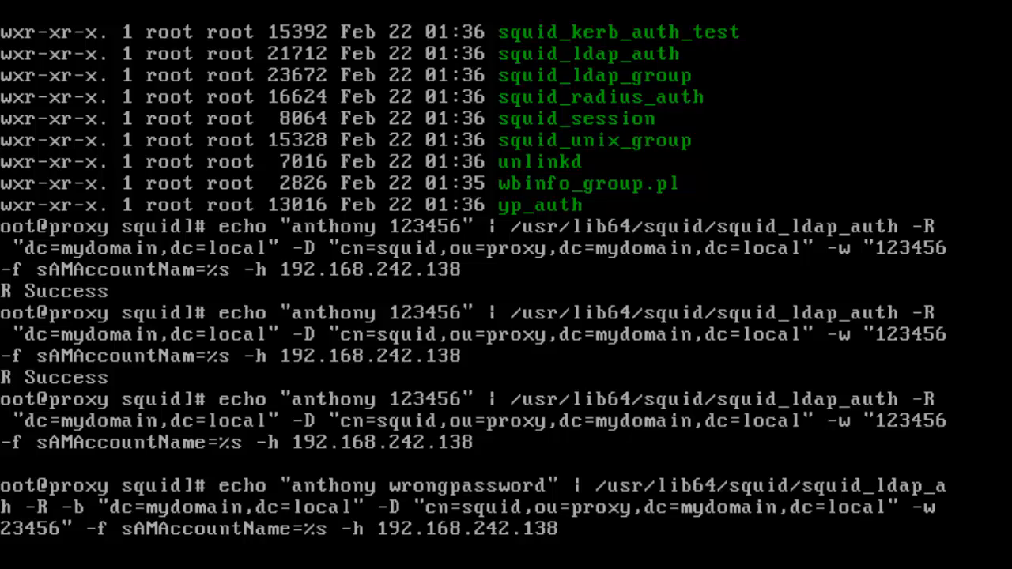
key(Return)
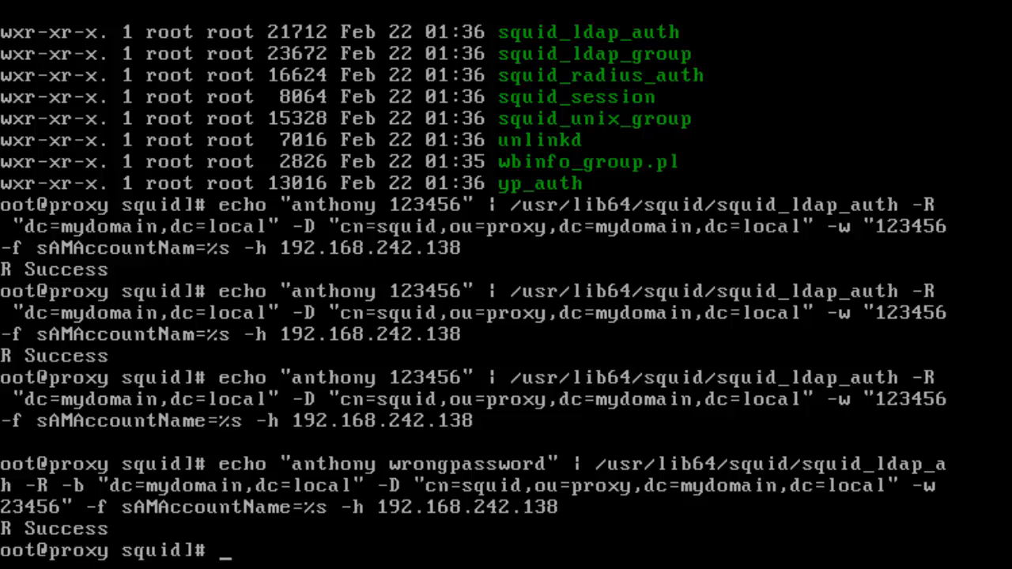
key(Up)
key(Left)
key(Left)
key(Left)
key(Left)
key(Left)
key(Left)
key(Left)
key(Left)
key(Left)
key(Left)
key(Left)
key(Left)
key(Left)
key(Left)
key(Left)
key(Left)
key(Left)
key(Left)
key(Left)
key(Left)
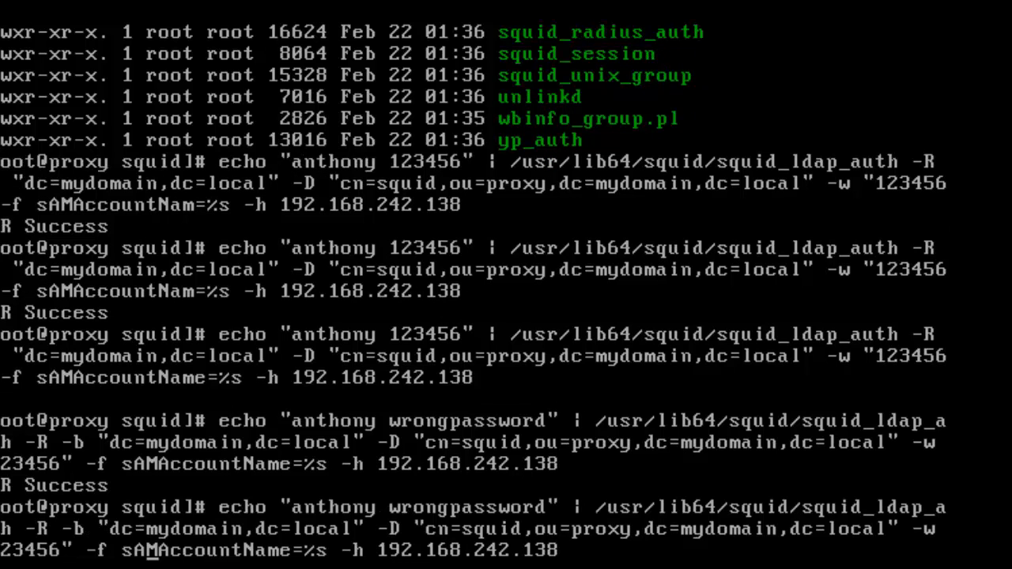
key(Left)
key(Left)
key(Left)
key(Left)
key(Left)
key(Left)
key(Left)
key(Left)
key(Left)
key(Left)
key(Left)
key(Left)
key(Left)
key(Left)
key(Left)
key(Left)
key(Left)
key(Left)
key(Left)
key(Left)
key(Left)
key(Left)
key(Left)
key(Left)
key(Left)
key(Left)
key(Left)
key(Left)
key(Left)
key(Left)
key(Left)
key(Left)
key(Left)
key(Left)
key(Left)
key(Left)
key(Left)
key(Left)
key(Left)
key(Left)
key(Right)
key(BackSpace)
key(BackSpace)
key(BackSpace)
key(BackSpace)
key(BackSpace)
key(BackSpace)
key(BackSpace)
key(BackSpace)
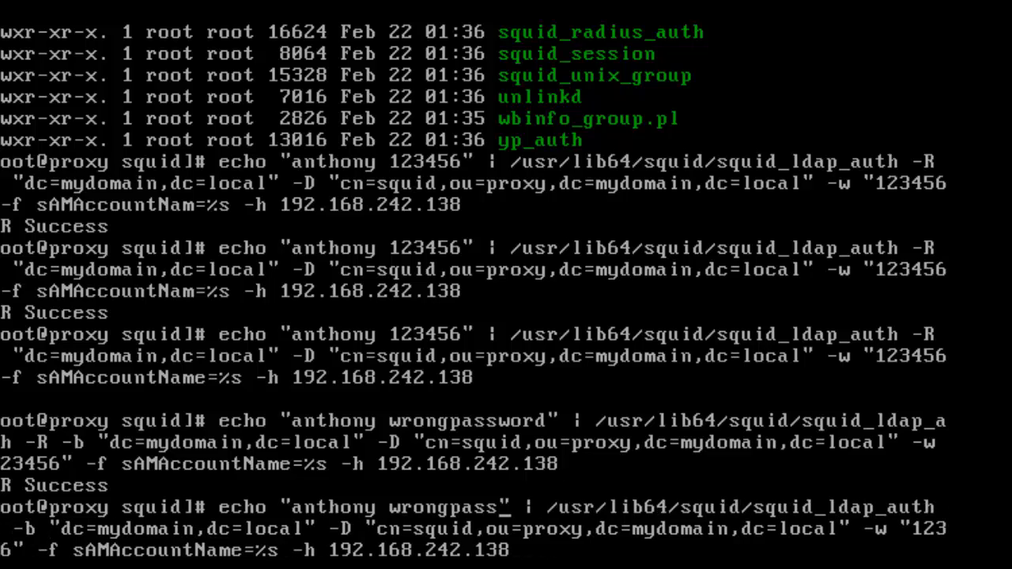
key(BackSpace)
key(BackSpace)
key(BackSpace)
key(BackSpace)
key(BackSpace)
text(123456)
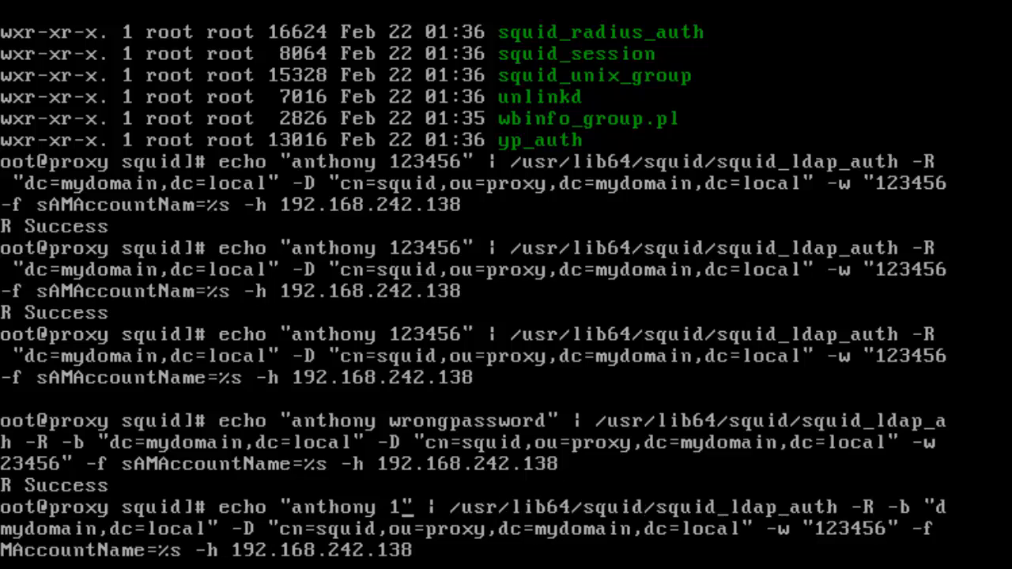
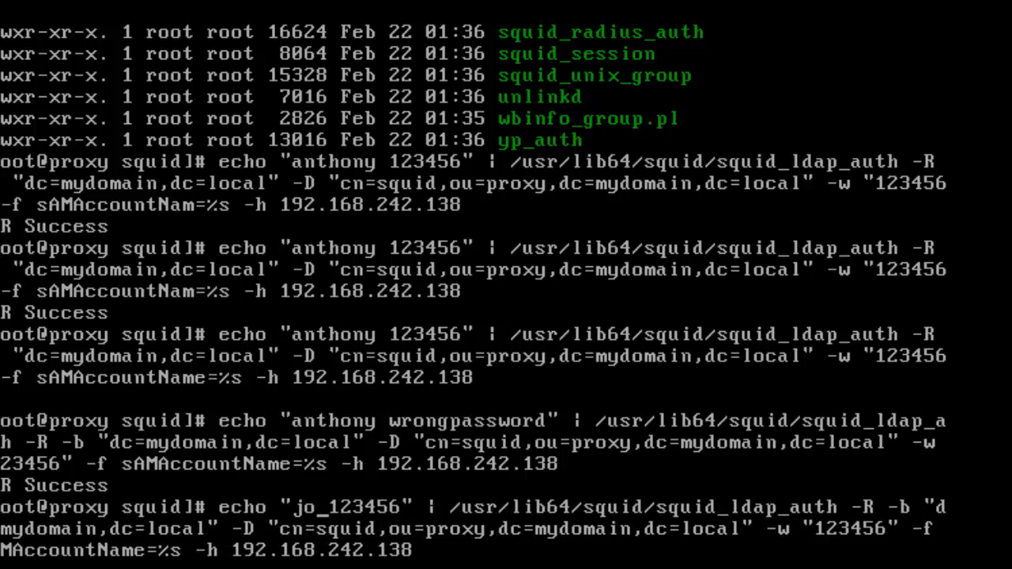
key(Return)
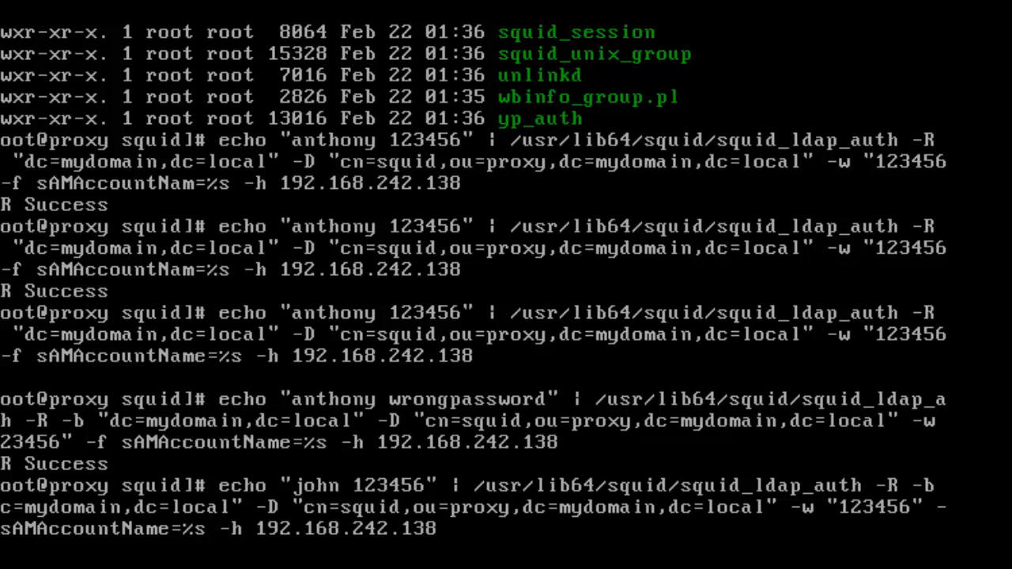
key(Return)
key(Up)
key(Left)
key(Left)
key(Left)
key(Left)
key(Left)
key(Left)
key(Left)
key(Left)
key(Left)
key(Left)
key(Left)
key(Left)
key(Left)
key(Left)
key(Left)
key(Left)
key(Left)
key(Left)
key(Left)
key(Left)
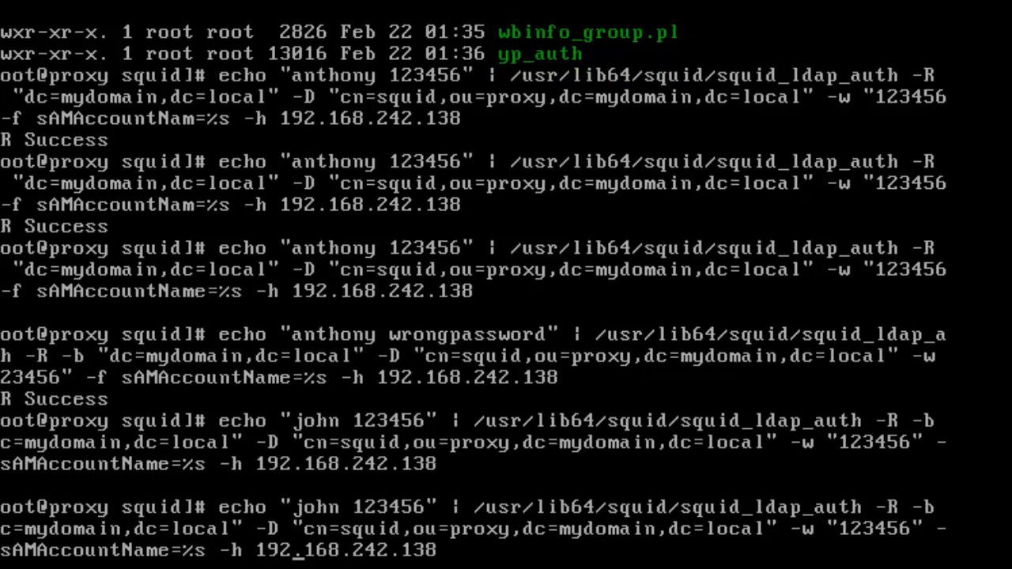
key(Left)
key(Left)
key(Left)
key(Left)
key(Left)
key(Left)
key(Left)
key(Left)
key(Left)
key(Left)
key(Left)
key(Left)
key(Left)
key(Left)
key(Left)
key(Left)
key(Left)
key(Left)
key(Left)
key(Left)
key(Left)
key(Left)
key(Left)
key(Left)
key(Left)
key(Left)
key(Left)
key(Left)
key(Left)
key(Left)
key(Left)
key(Left)
key(Left)
key(Left)
key(Left)
key(Left)
key(Left)
key(Left)
key(Left)
key(Left)
key(Left)
key(Left)
key(Left)
key(Left)
key(Left)
key(Left)
key(Left)
key(Left)
key(Left)
key(Left)
key(Left)
key(Left)
key(Left)
key(Left)
key(Left)
key(Left)
key(Left)
key(Left)
key(Left)
key(Left)
key(Right)
key(BackSpace)
key(BackSpace)
key(BackSpace)
key(BackSpace)
text(maria)
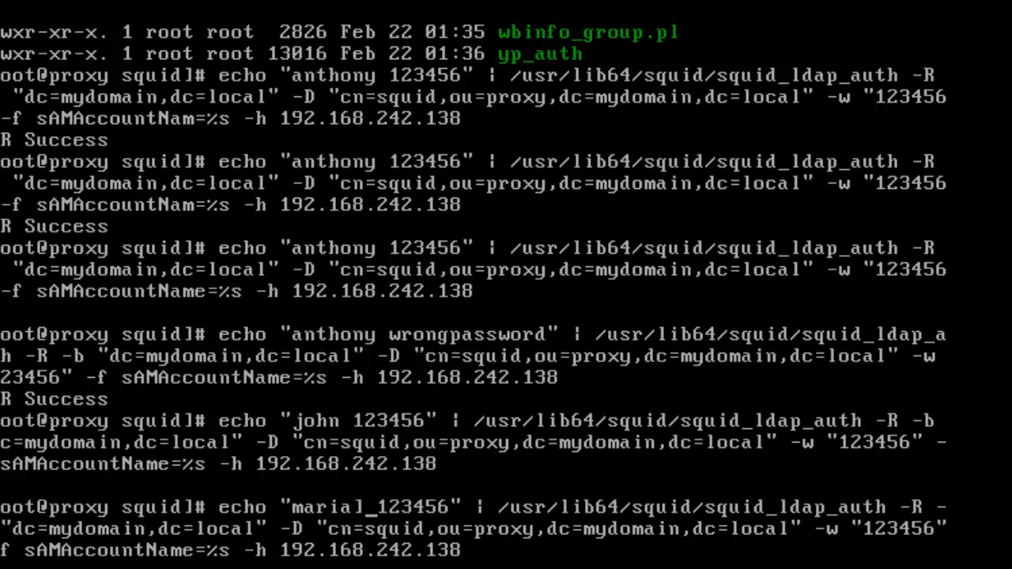
key(Return)
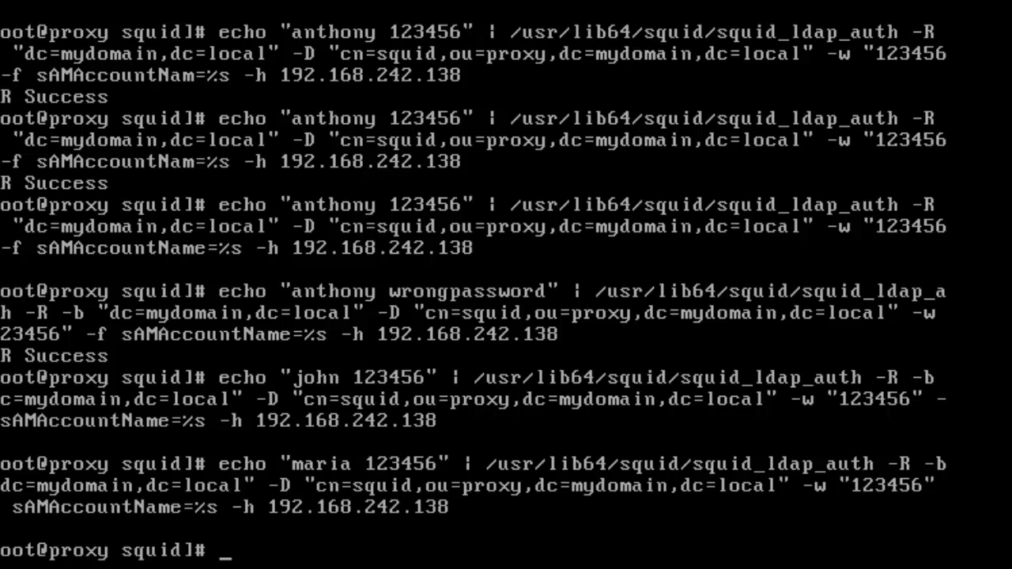
- Start a new echo test line for user maria
text(echjo)
key(BackSpace)
key(BackSpace)
text(o "e)
key(BackSpace)
text(maria)
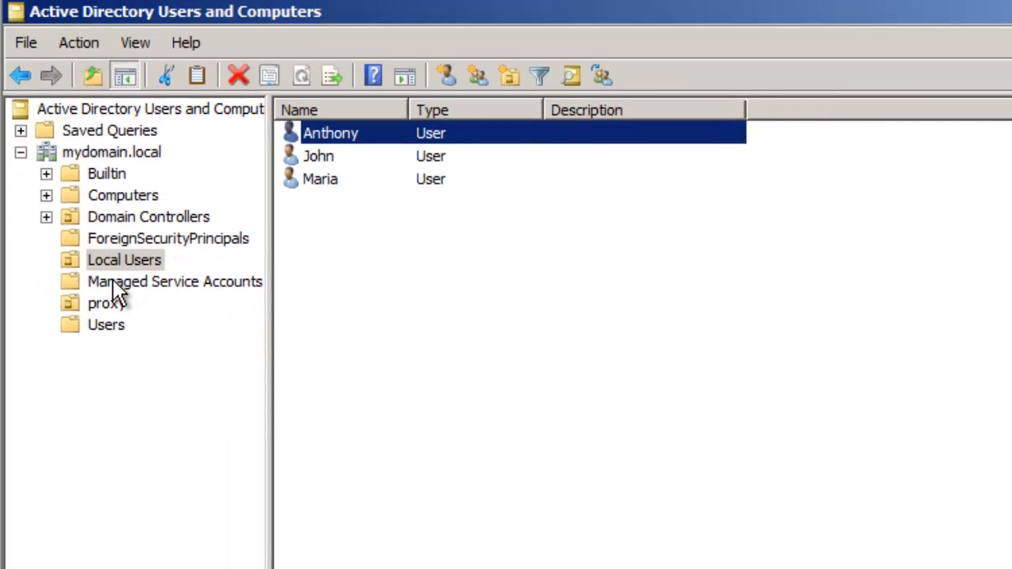
- In the proxy OU, view the Members of the level1, level2 and level3 groups
click(109, 304)
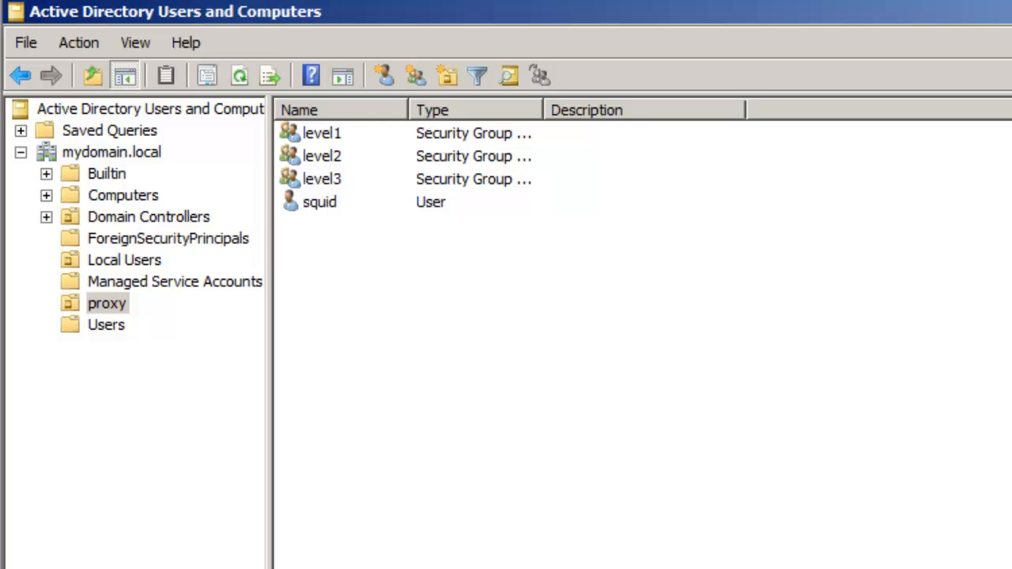
double_click(312, 133)
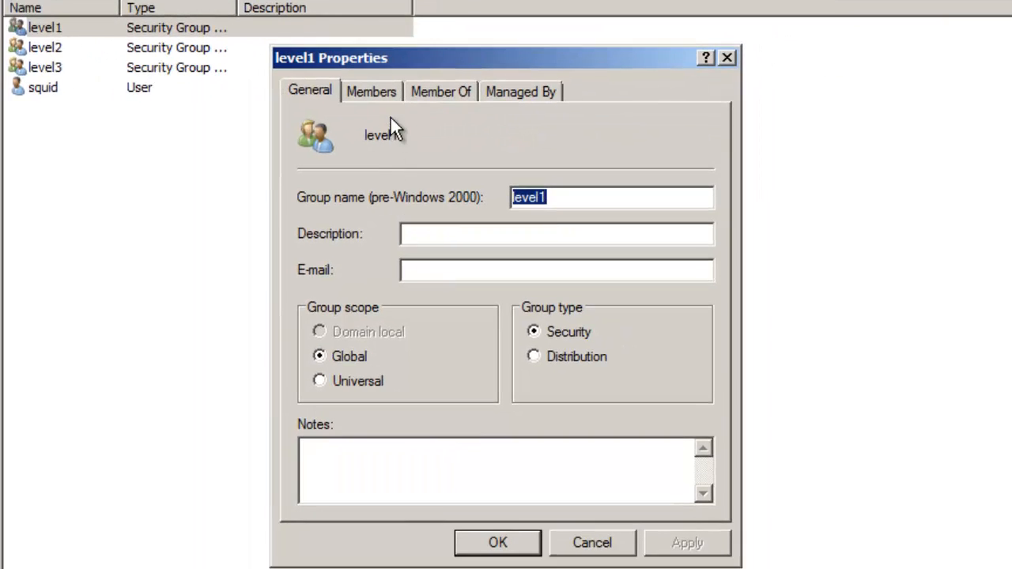
click(372, 91)
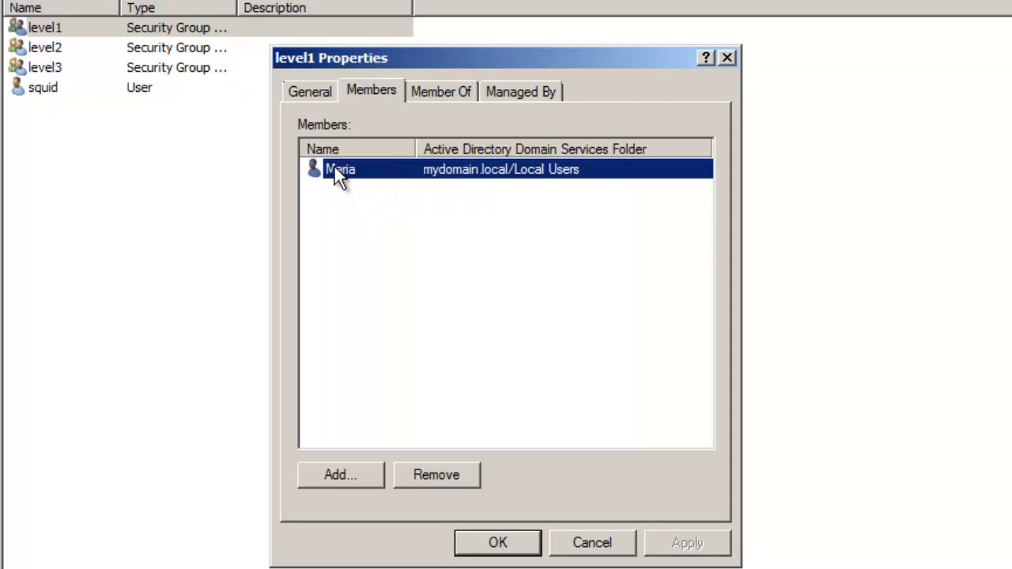
click(726, 58)
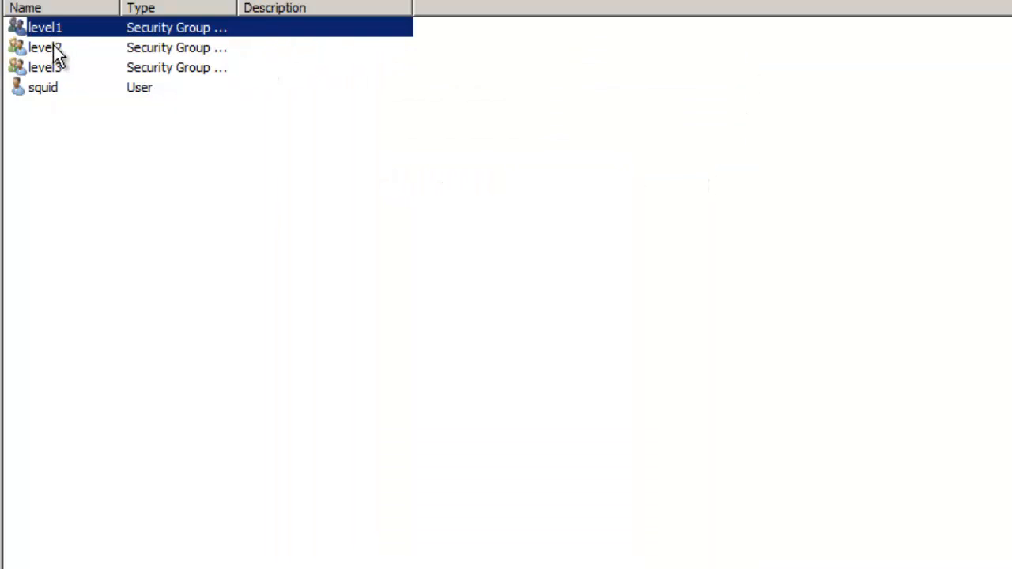
double_click(55, 49)
click(371, 92)
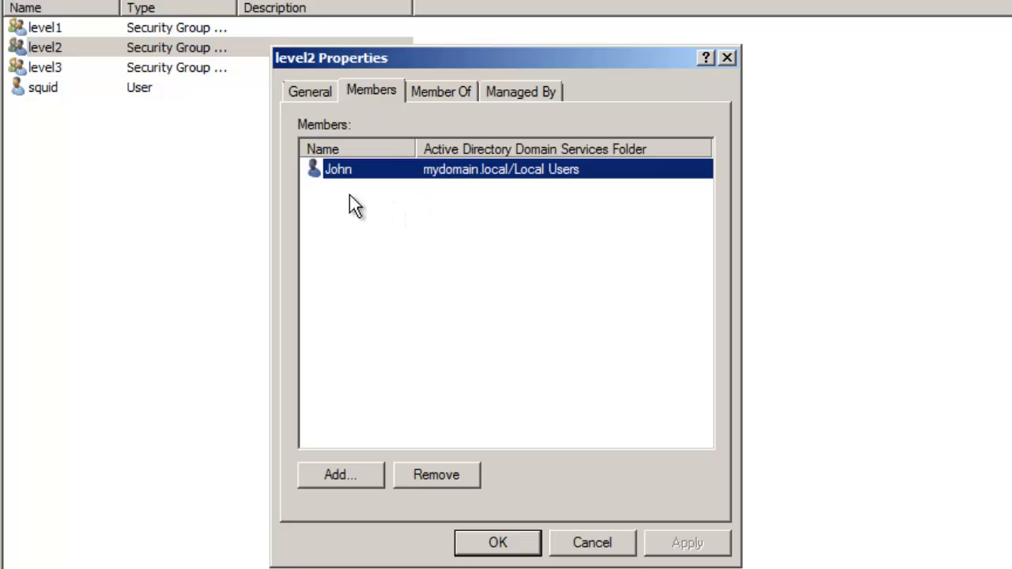
click(728, 58)
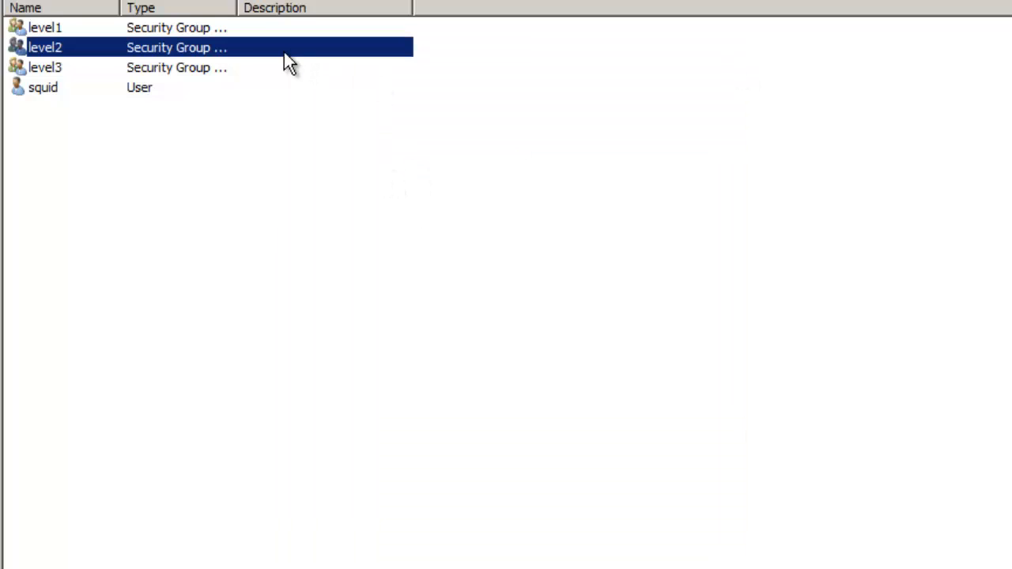
double_click(49, 68)
click(360, 93)
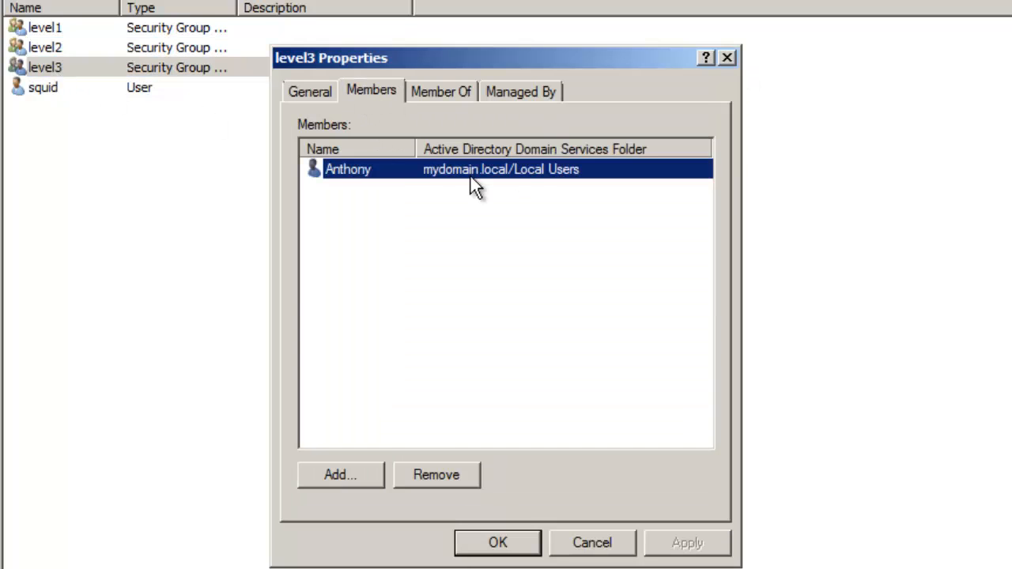
click(728, 59)
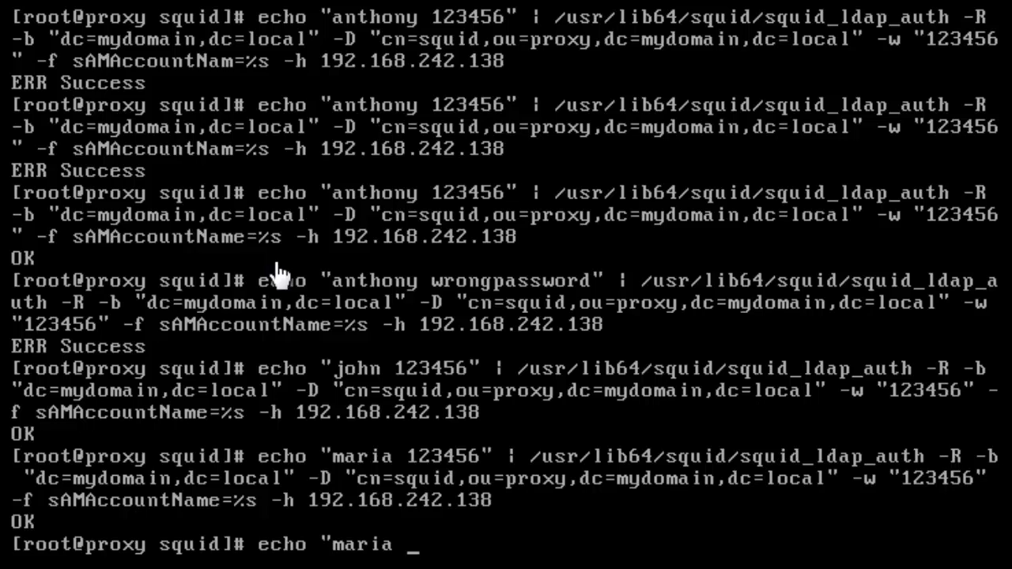
- Pipe the user's 'level1' echo into /usr/lib64/squid/squid_ldap_group
text(lewvel)
key(BackSpace)
key(BackSpace)
key(BackSpace)
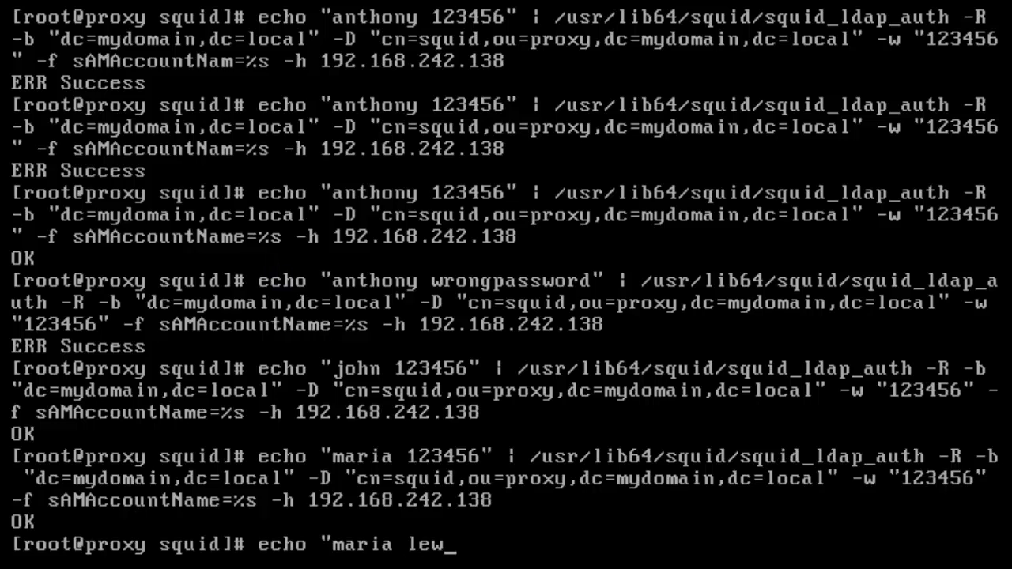
key(BackSpace)
text(vel1" |)
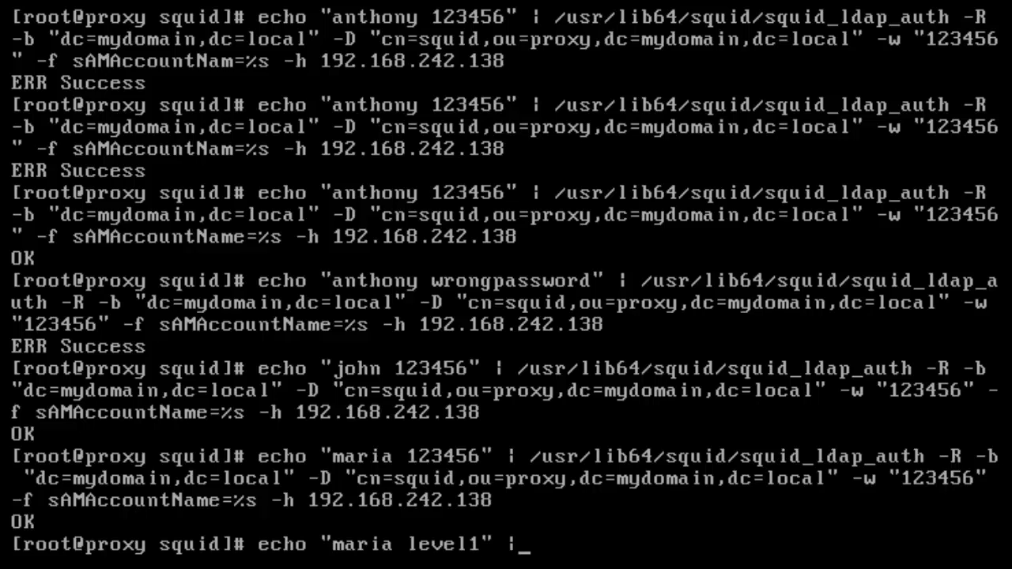
text( /usr/lib)
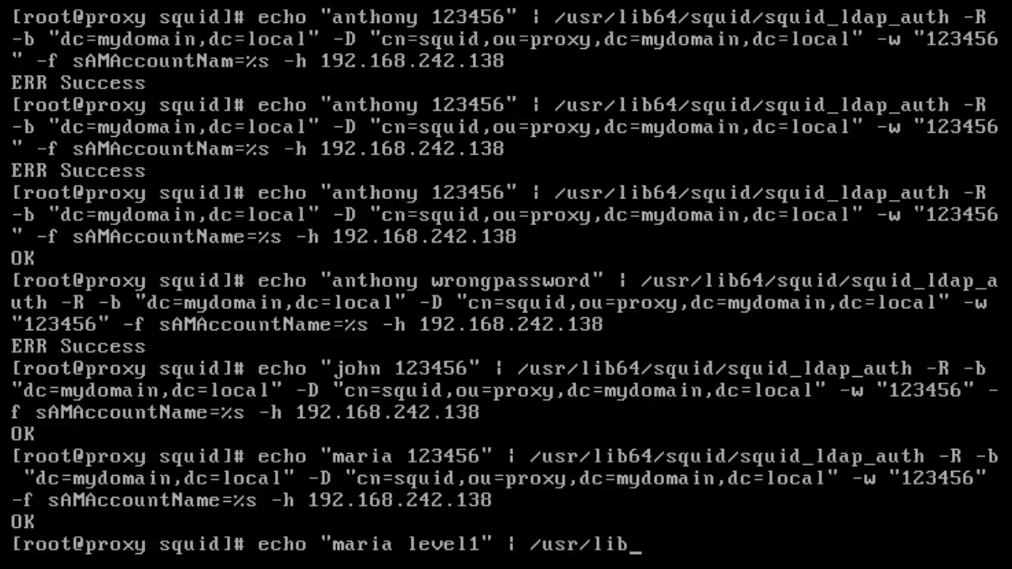
text(64/squid/)
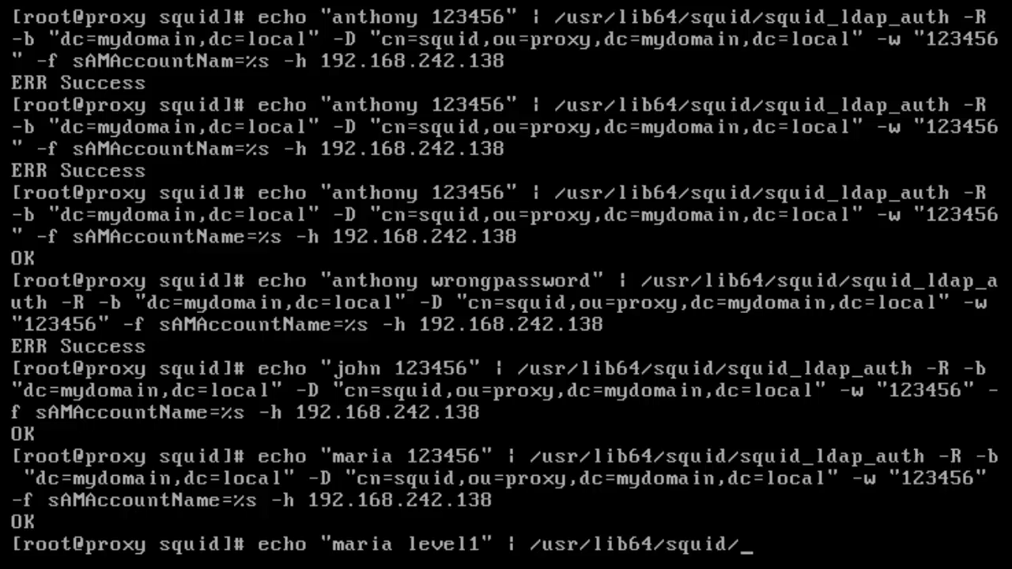
text(l)
key(BackSpace)
text(squid_ld)
key(BackSpace)
key(BackSpace)
text(ldap_)
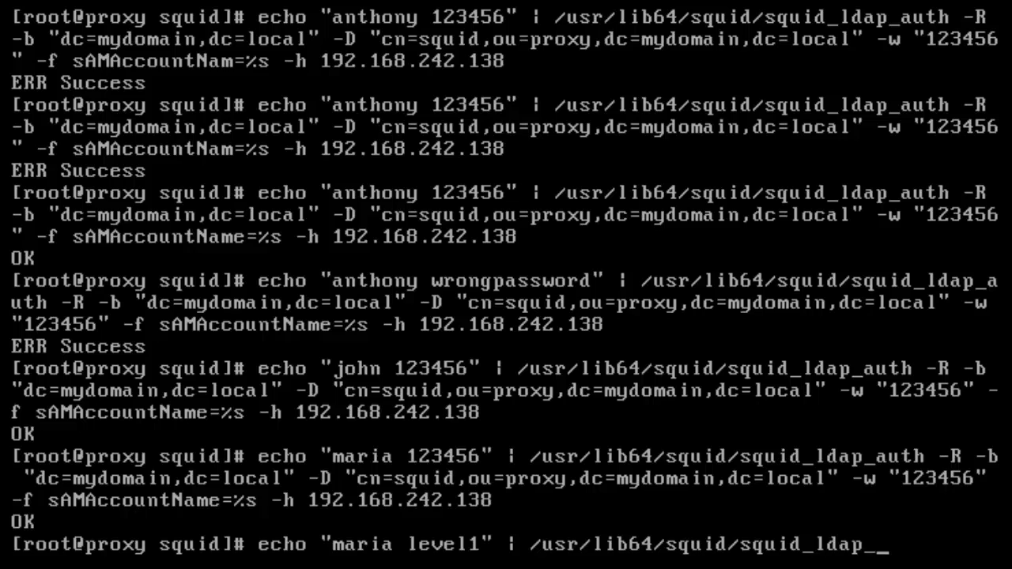
text(gor)
key(BackSpace)
key(BackSpace)
text(e)
key(BackSpace)
key(Tab)
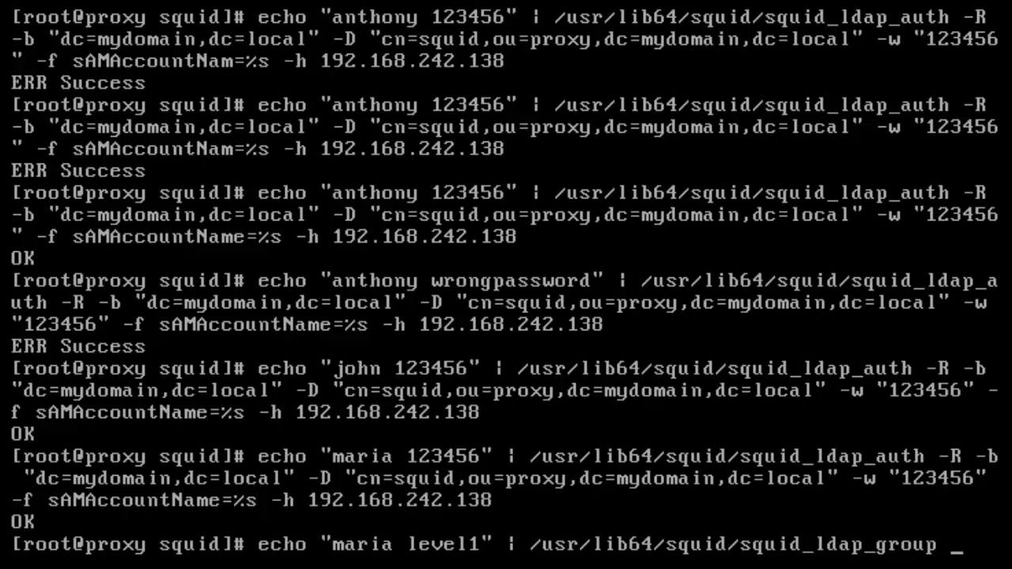
- Add -R, base dc=mydomain,dc=local, bind DN cn=squid,ou=proxy and the bind account's password
text(-R -b )
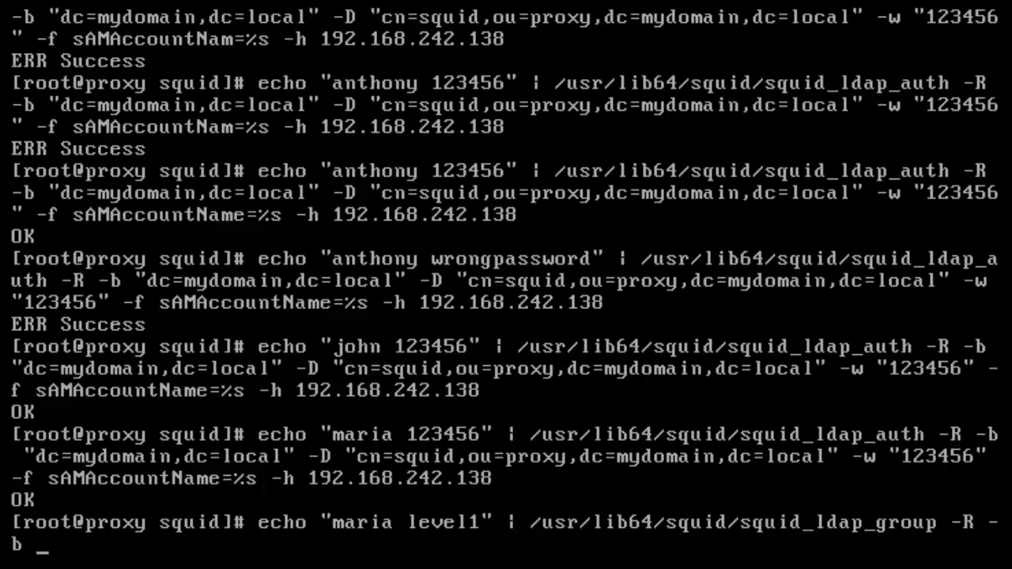
text("dc=m)
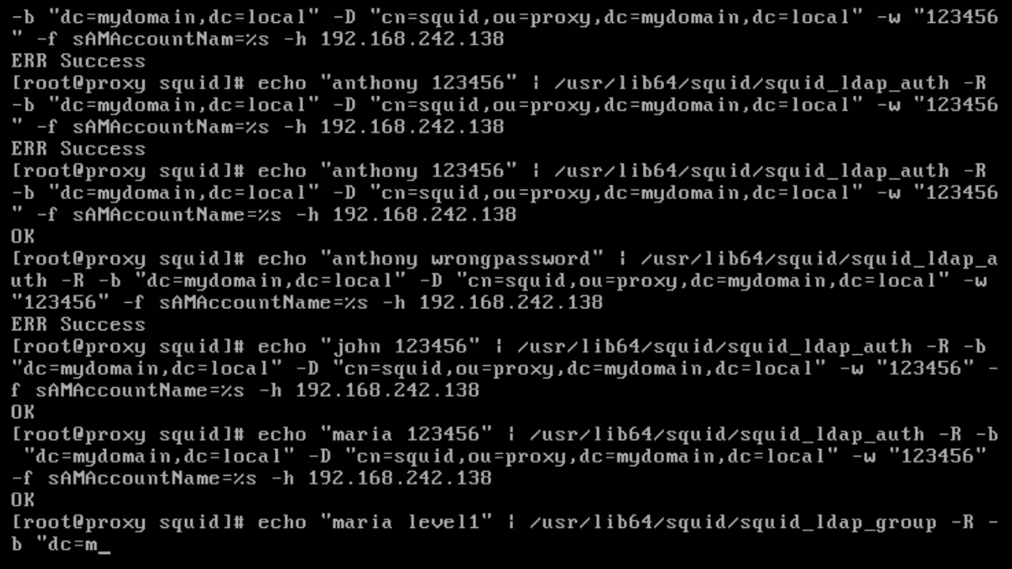
text(ydom)
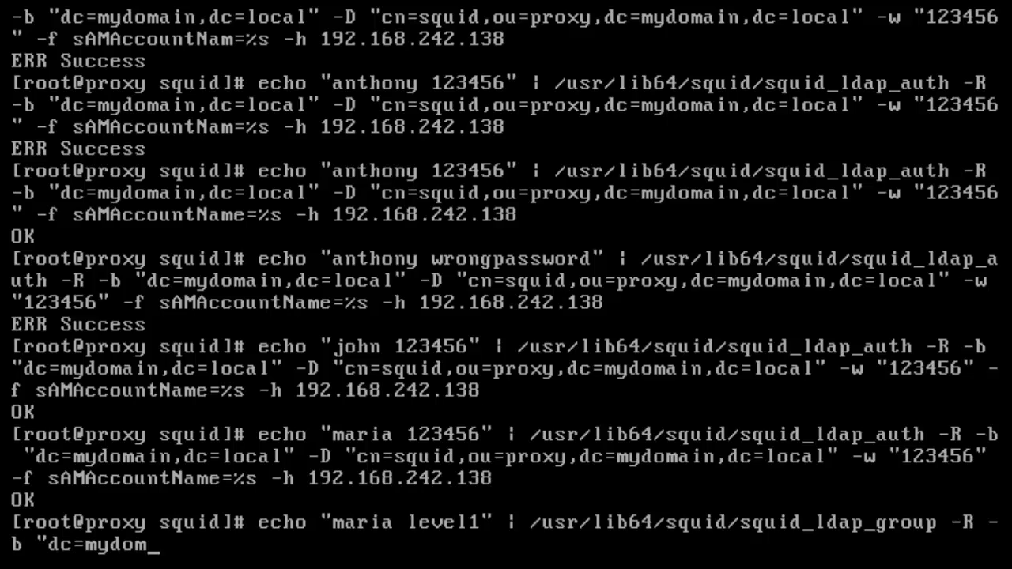
text(ain,dc=local":)
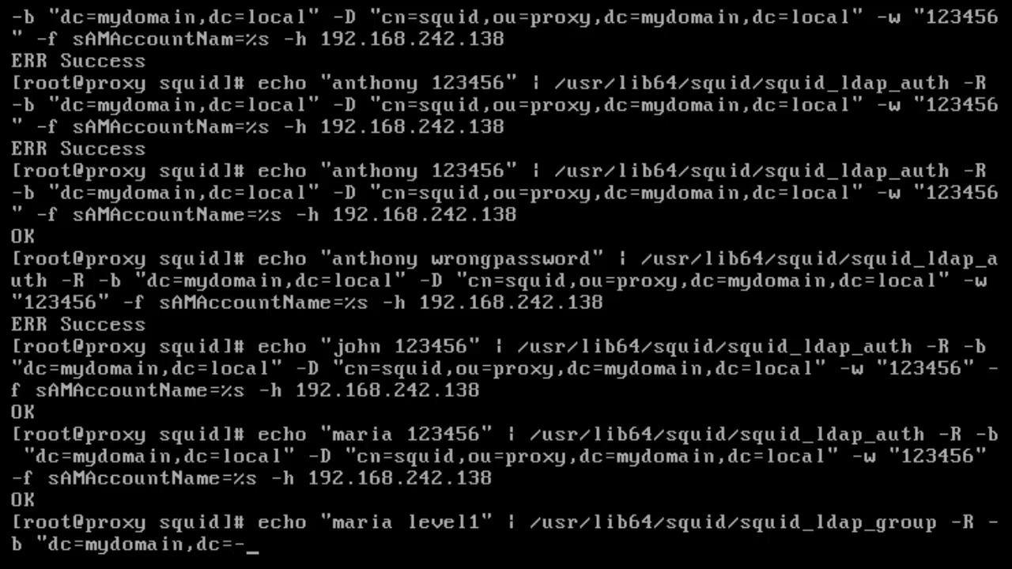
key(BackSpace)
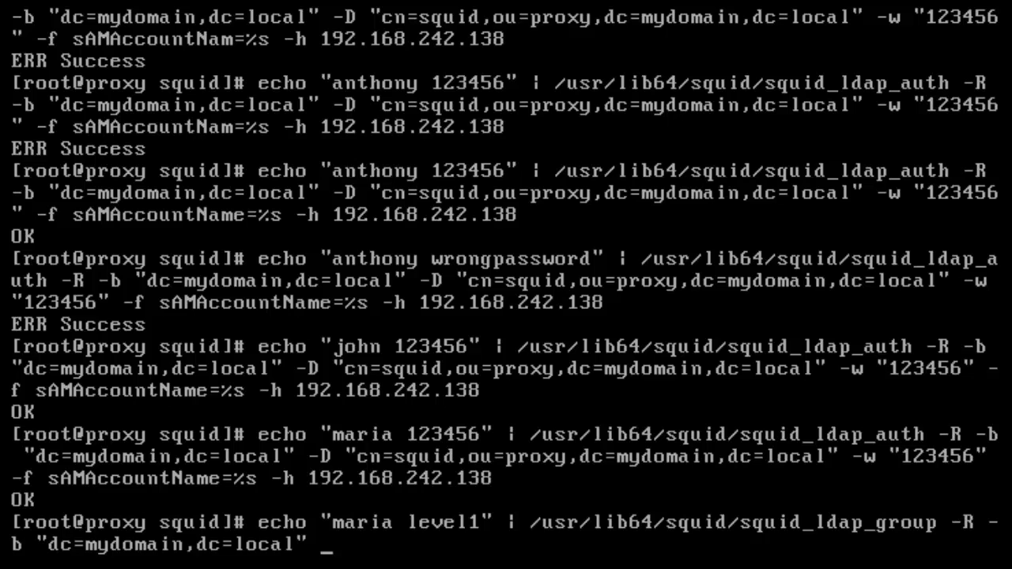
text(-D "ca)
key(BackSpace)
text(n+)
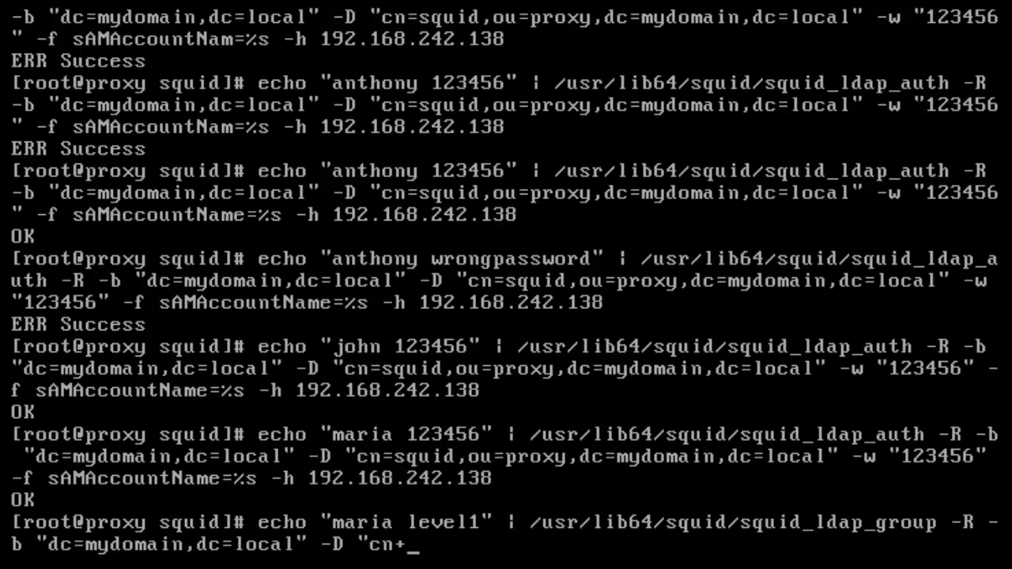
key(BackSpace)
text(=squid,o)
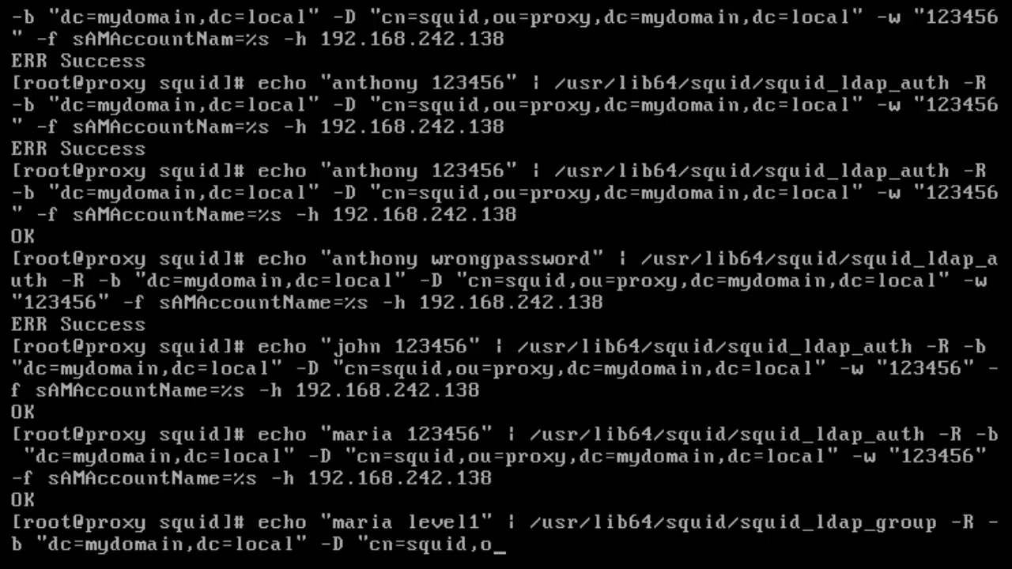
text(u=proxy)
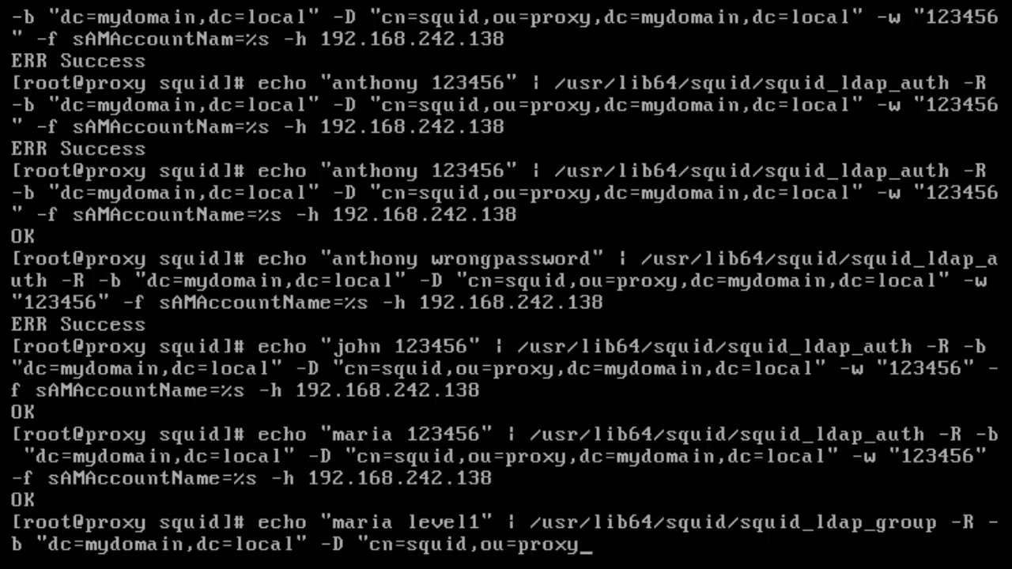
text(,dc=mydomain)
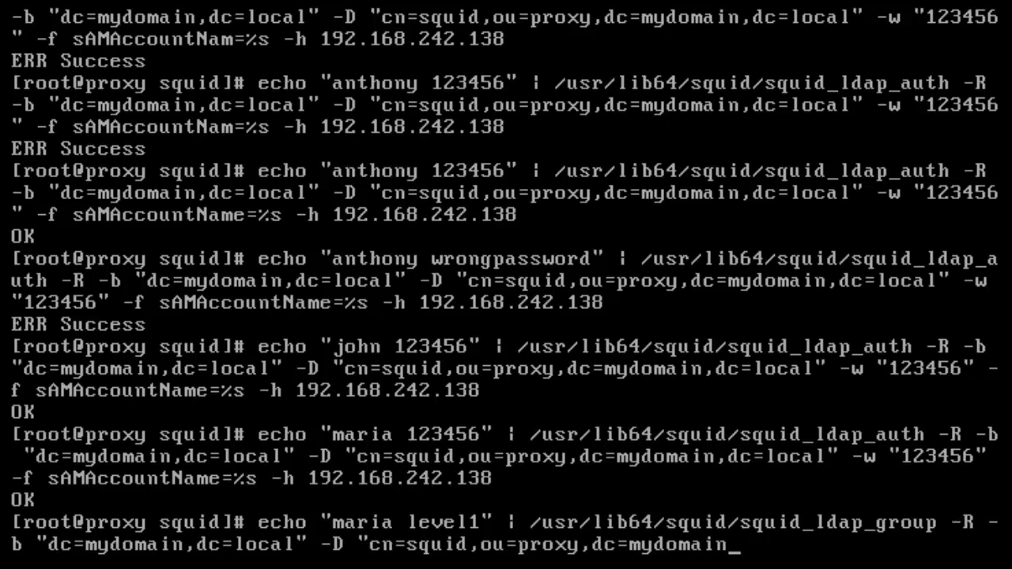
text(,d)
key(BackSpace)
text(dc=local)
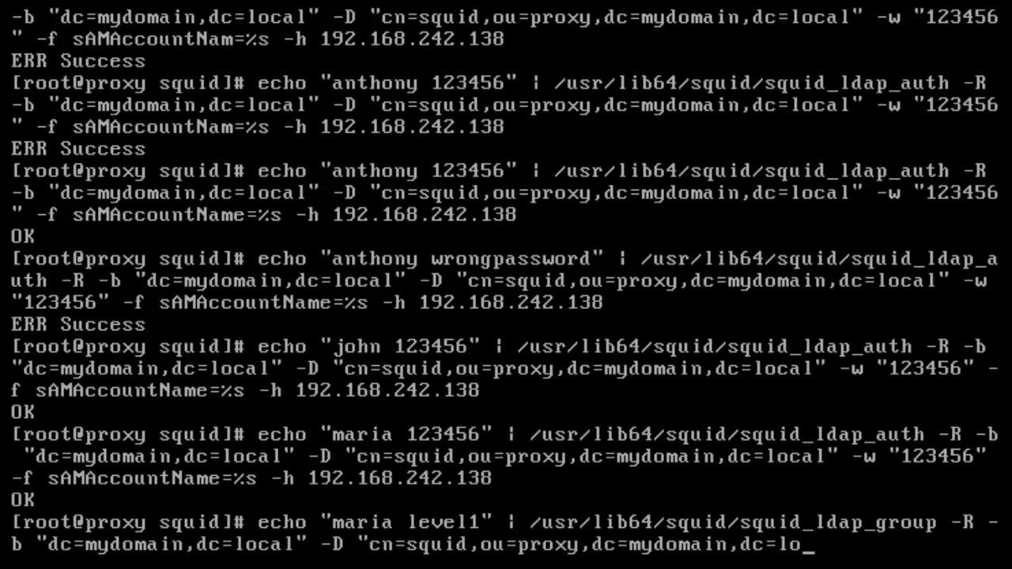
text(" -w "12)
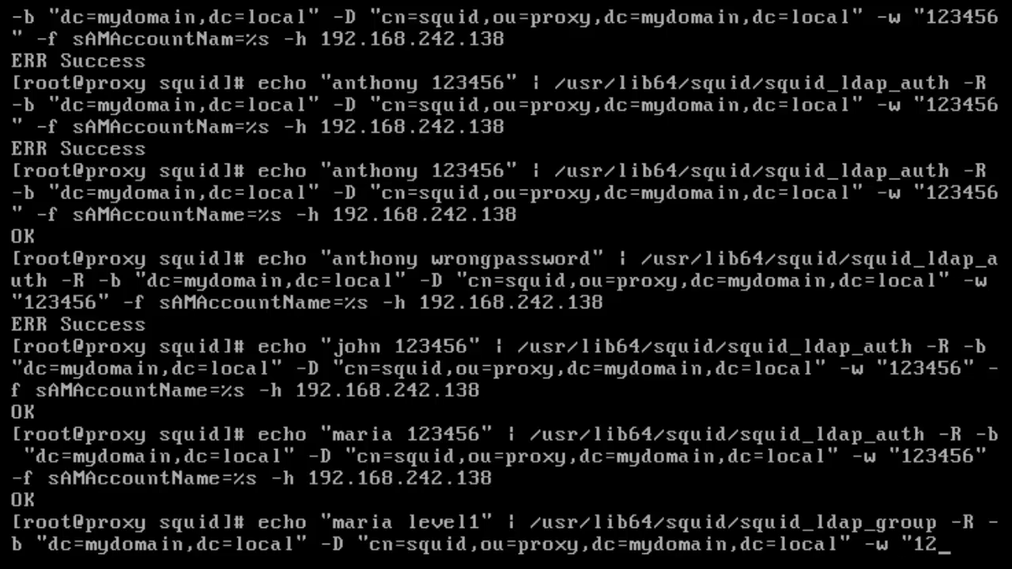
text(3456")
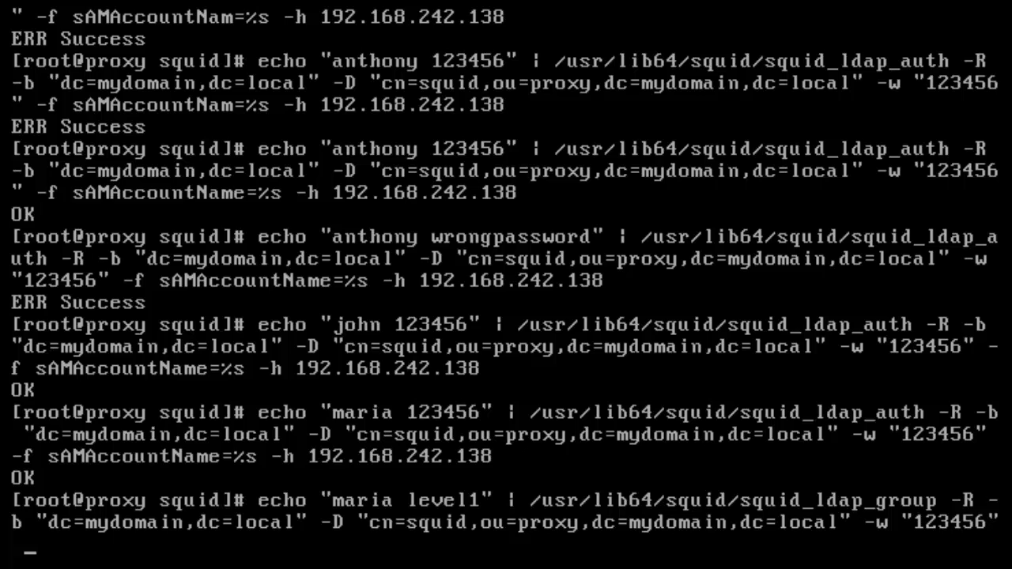
text( -f "(&()
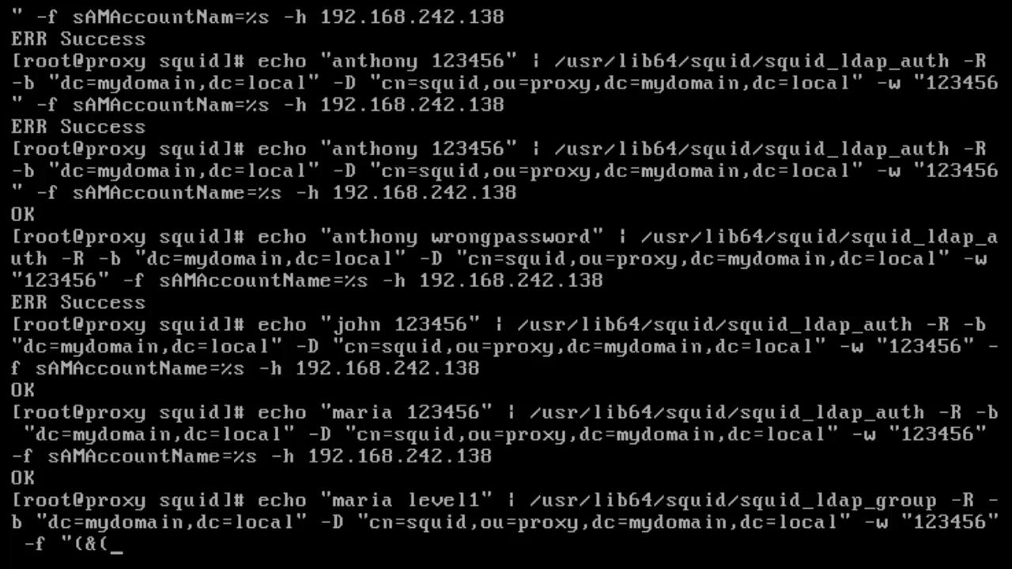
text(obje)
- Finish the filter with objectclass=person, sAMAccountname=%v, memberof=cn=%a,ou=proxy and host 192.168.242.138
text(ct)
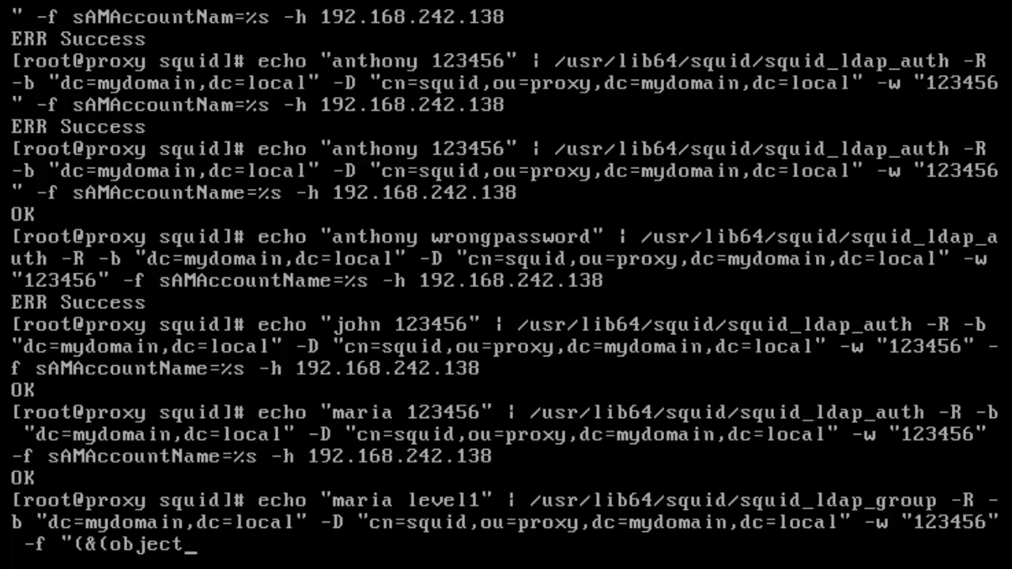
text(class=person)
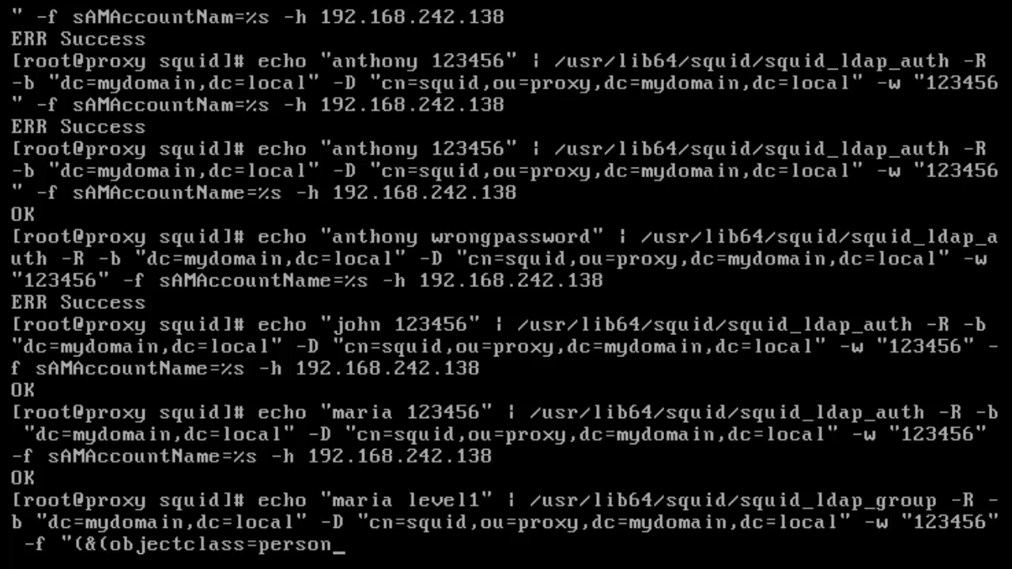
text() (sAMAcco)
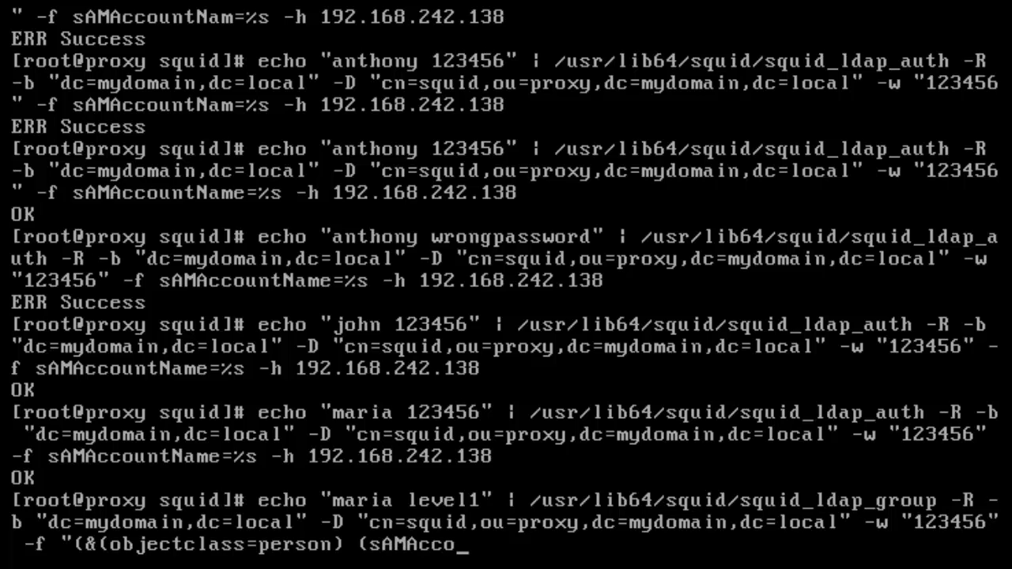
text(untname)
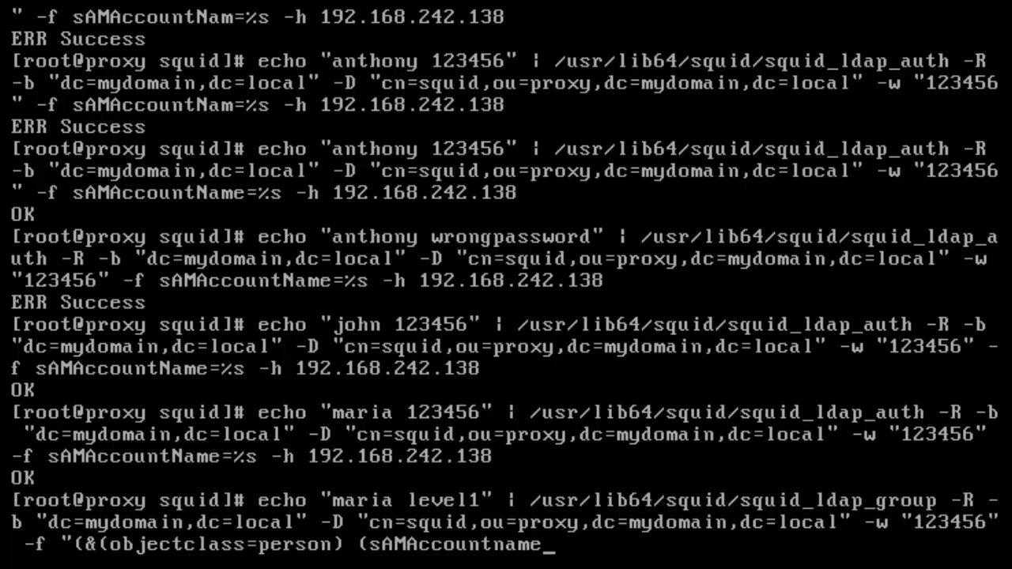
text(=)
text(%v)
text()))
text((memberof)
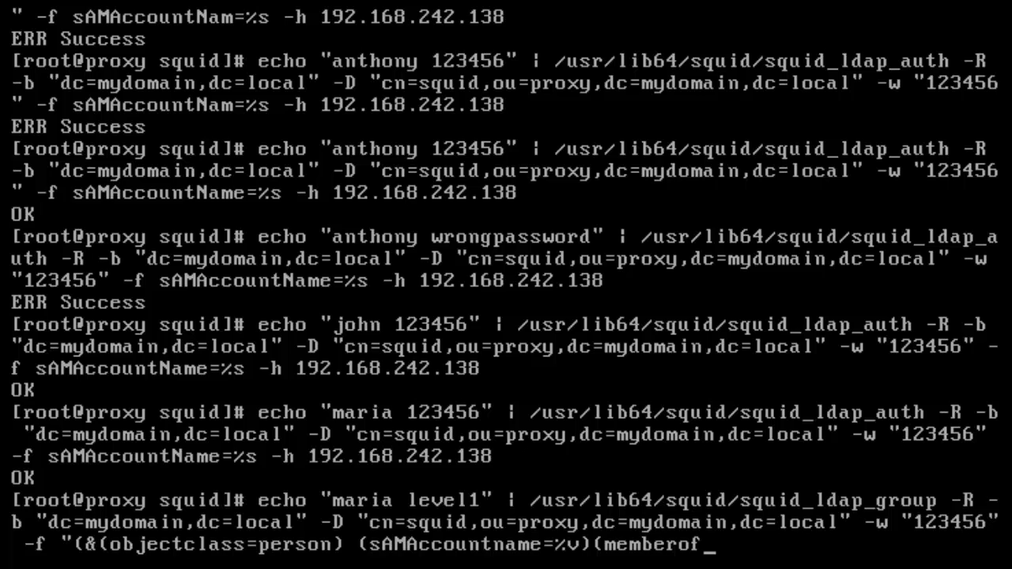
text(=cn=%a,o)
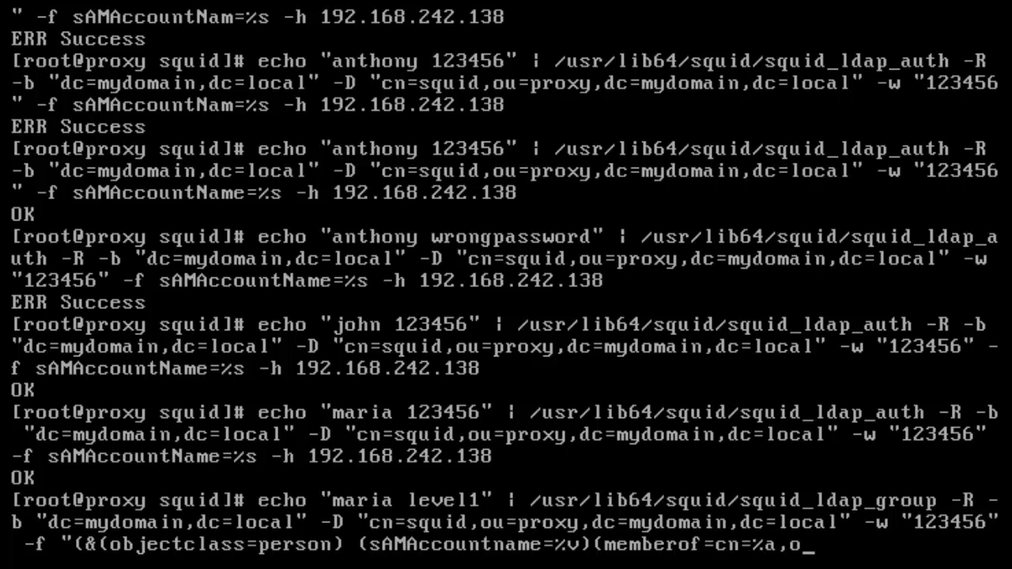
text(u=proxy)
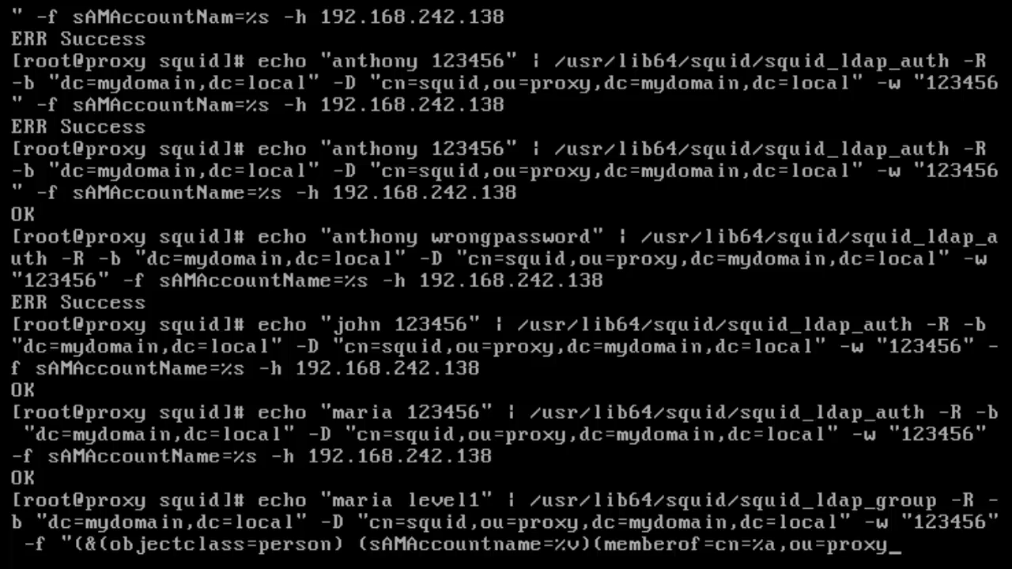
text(,dc=my)
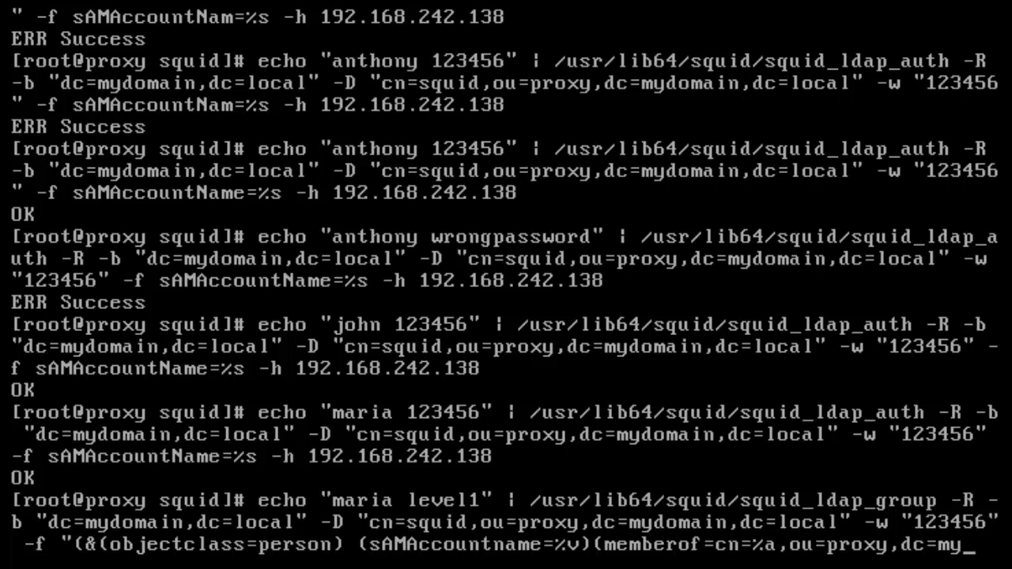
text(domain,)
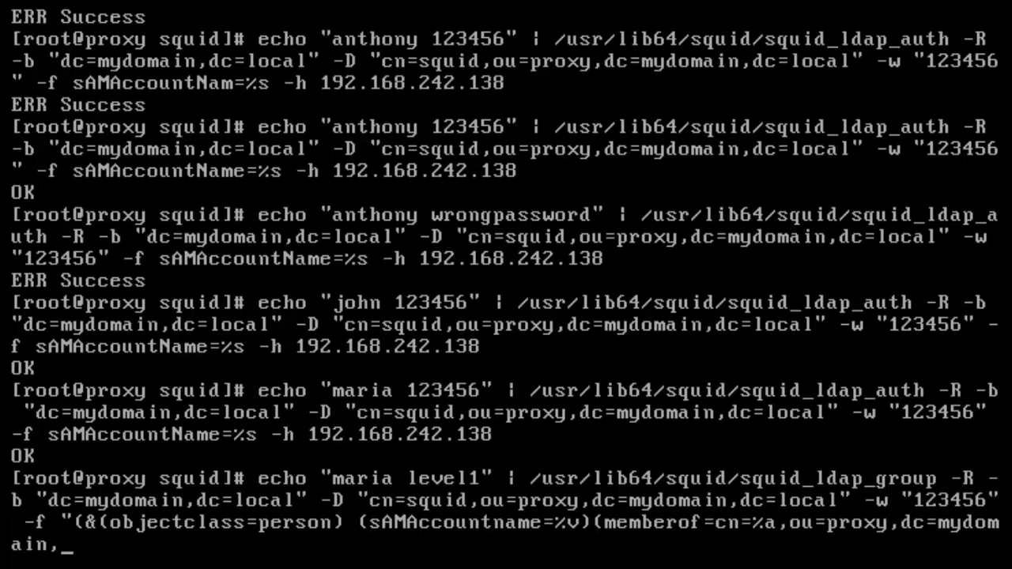
text(dc=local)
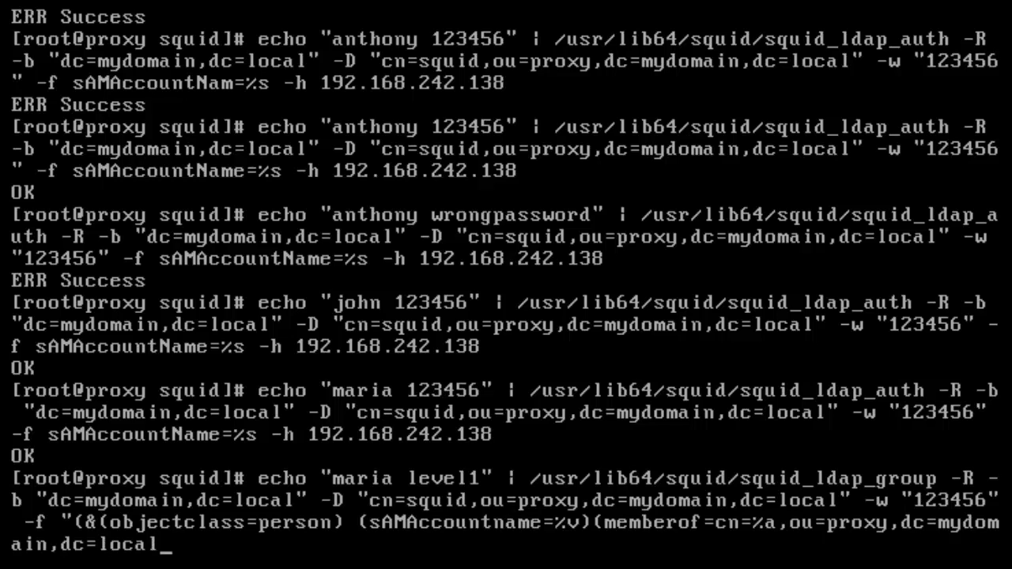
text())" -h 192.16)
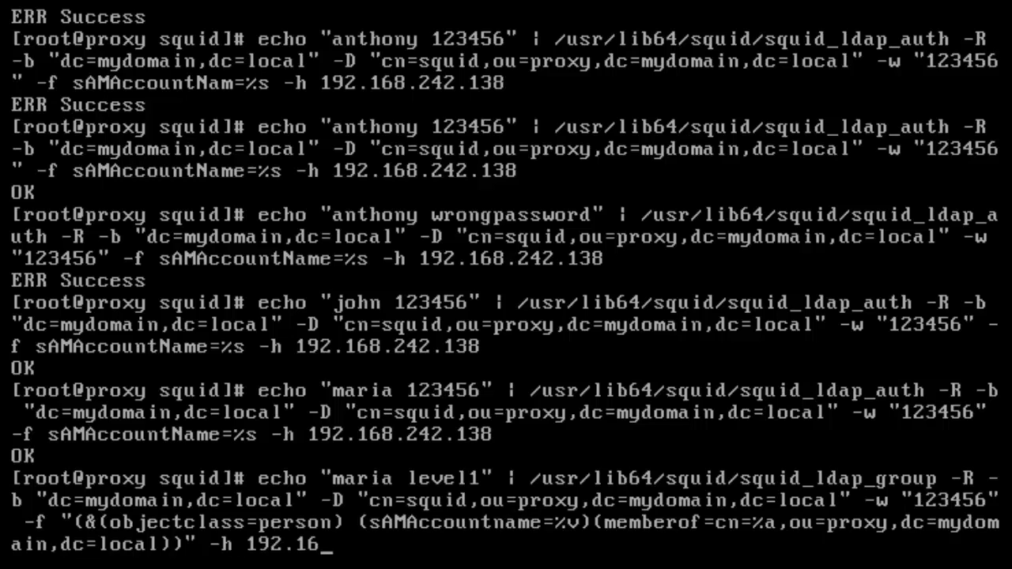
text(8.242.138)
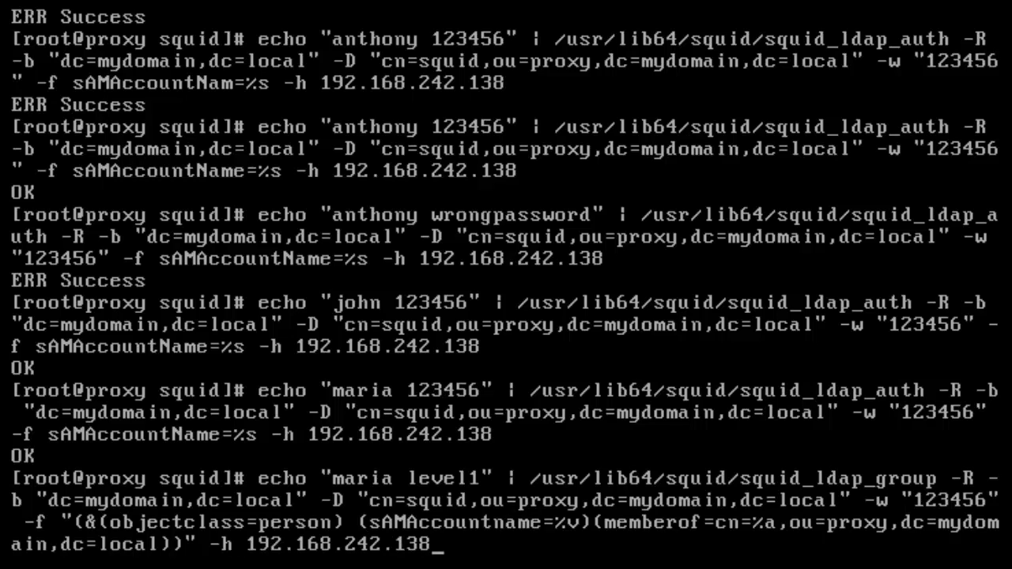
- Walk the cursor through the filter to explain objectclass=person, the %v and %a placeholders
key(Left)
key(Left)
key(Left)
key(Left)
key(Left)
key(Left)
key(Left)
key(Left)
key(Left)
key(Left)
key(Left)
key(Left)
key(Left)
key(Left)
key(Left)
key(Left)
key(Left)
key(Left)
key(Left)
key(Left)
key(Left)
key(Left)
key(Left)
key(Left)
key(Left)
key(Left)
key(Left)
key(Left)
key(Left)
key(Left)
key(Left)
key(Left)
key(Left)
key(Left)
key(Left)
key(Left)
key(Left)
key(Left)
key(Left)
key(Left)
key(Left)
key(Left)
key(Left)
key(Left)
key(Left)
key(Left)
key(Left)
key(Left)
key(Left)
key(Left)
key(Left)
key(Left)
key(Left)
key(Left)
key(Left)
key(Right)
key(Right)
key(Right)
key(Right)
key(Right)
key(Right)
key(Right)
key(Right)
key(Right)
key(Right)
key(Right)
key(Right)
key(Right)
key(Right)
key(Right)
key(Right)
key(Right)
key(Right)
key(Right)
key(Right)
key(Left)
key(Left)
key(Left)
key(Left)
key(Left)
key(Left)
key(Left)
key(Left)
key(Left)
key(Left)
key(Left)
key(Left)
key(Left)
key(Left)
key(Left)
key(Left)
key(Left)
key(Left)
key(Left)
key(Left)
key(Left)
key(Left)
key(Left)
key(Left)
key(Left)
key(Left)
key(Left)
key(Right)
key(Right)
key(Right)
key(Right)
key(Right)
key(Right)
key(Right)
key(Right)
key(Right)
key(Right)
key(Right)
key(Right)
key(Right)
key(Right)
key(Right)
key(Right)
key(Right)
key(Right)
key(Right)
key(Right)
key(Right)
key(Right)
key(Right)
key(Right)
key(Right)
key(Right)
key(Right)
key(Right)
key(Right)
key(Right)
key(Right)
key(Right)
key(Right)
key(Right)
key(Right)
key(Right)
key(Right)
key(Right)
key(Right)
key(Right)
key(Left)
key(Left)
key(Left)
key(Left)
key(Left)
key(Left)
key(Left)
key(Left)
key(Left)
key(Left)
key(Left)
key(Left)
key(Left)
key(Left)
key(Left)
key(Left)
key(Left)
key(Left)
key(Left)
key(Left)
key(Left)
key(Left)
key(Left)
key(Left)
key(Left)
key(Left)
key(Left)
key(Right)
key(Right)
key(Right)
key(Right)
key(Right)
key(Right)
key(Right)
key(Right)
key(Right)
key(Left)
key(Right)
key(Right)
key(Right)
key(Right)
key(Right)
key(Right)
key(Right)
key(Right)
key(Right)
key(Right)
key(Right)
key(Right)
key(Right)
key(Right)
key(Right)
key(Right)
key(Right)
key(Right)
key(Right)
key(Right)
key(Right)
key(Right)
key(Right)
key(Right)
key(Right)
key(Right)
key(Right)
key(Left)
key(Left)
key(Left)
key(Left)
key(Left)
key(Left)
key(Left)
key(Left)
key(Left)
key(Left)
key(Left)
key(Left)
key(Left)
key(Left)
key(Left)
key(Right)
key(Right)
key(Right)
key(Right)
key(Right)
key(Right)
key(Right)
key(Right)
key(Right)
key(Right)
key(Right)
key(Right)
key(Right)
key(Right)
key(Right)
key(Left)
key(Left)
key(Left)
key(Left)
key(Left)
key(Left)
key(Right)
key(Right)
key(Right)
key(Right)
key(Right)
key(Right)
key(Right)
key(Right)
key(Right)
key(Right)
key(Right)
key(Right)
key(Right)
key(Right)
key(Right)
key(Right)
key(Right)
key(Right)
key(Right)
key(Right)
key(Right)
key(Right)
key(Right)
key(Right)
key(Right)
key(Right)
key(Right)
key(Right)
key(Right)
key(Right)
key(Right)
key(Right)
key(Left)
key(Left)
key(Left)
key(Left)
key(Left)
key(Left)
key(Left)
key(Left)
key(Left)
key(Left)
key(Left)
key(Left)
key(Left)
key(Left)
key(Left)
key(Left)
key(Left)
key(Left)
key(Left)
key(Left)
key(Right)
key(Left)
key(Right)
key(Left)
key(Right)
key(Left)
key(Right)
key(Left)
key(Right)
key(Left)
key(Right)
key(Right)
key(Right)
key(Right)
key(Right)
key(Right)
key(Right)
key(Right)
key(Right)
key(Right)
key(Left)
key(Left)
key(Left)
key(Left)
key(Left)
key(Right)
key(Right)
key(Right)
key(Right)
key(Right)
key(Right)
key(Right)
key(Right)
key(Right)
key(Right)
key(Right)
key(Right)
key(Right)
key(Right)
key(Right)
key(Left)
key(Left)
key(Left)
key(Left)
key(Left)
key(Left)
key(Right)
key(Right)
key(Right)
key(Right)
key(Right)
key(Right)
key(Right)
key(Right)
key(Right)
key(Right)
key(Left)
key(Left)
key(Right)
key(Right)
key(Right)
key(Right)
key(Left)
key(Left)
key(Right)
key(Right)
key(Right)
key(Right)
key(Right)
key(Right)
key(Right)
key(Right)
key(Right)
key(Right)
key(Right)
key(Right)
key(Right)
key(Right)
key(Right)
key(Right)
key(Left)
key(Right)
key(Right)
key(Left)
key(Left)
key(Left)
key(Left)
key(Left)
key(Left)
key(Right)
key(Right)
key(Right)
key(Right)
key(Right)
key(Right)
key(Right)
key(Right)
key(Right)
key(Right)
key(Right)
key(Right)
key(Right)
key(Right)
key(Right)
key(Right)
key(Right)
key(Right)
key(Right)
key(Right)
key(Right)
key(Right)
key(Right)
key(Right)
key(Right)
key(Right)
key(Right)
key(Right)
key(Right)
key(Right)
key(Right)
key(Right)
key(Right)
key(Left)
key(Left)
key(Left)
key(Left)
key(Left)
key(Left)
key(Left)
key(Left)
key(Left)
key(Left)
key(Left)
key(Left)
key(Left)
key(Left)
key(Left)
key(Right)
key(Right)
key(Right)
key(Right)
key(Right)
key(Right)
key(Right)
key(Right)
key(Right)
key(Right)
key(Right)
key(Right)
key(Right)
key(Right)
key(Right)
key(Right)
- Run the squid_ldap_group level1 check and read the OK result
key(Return)
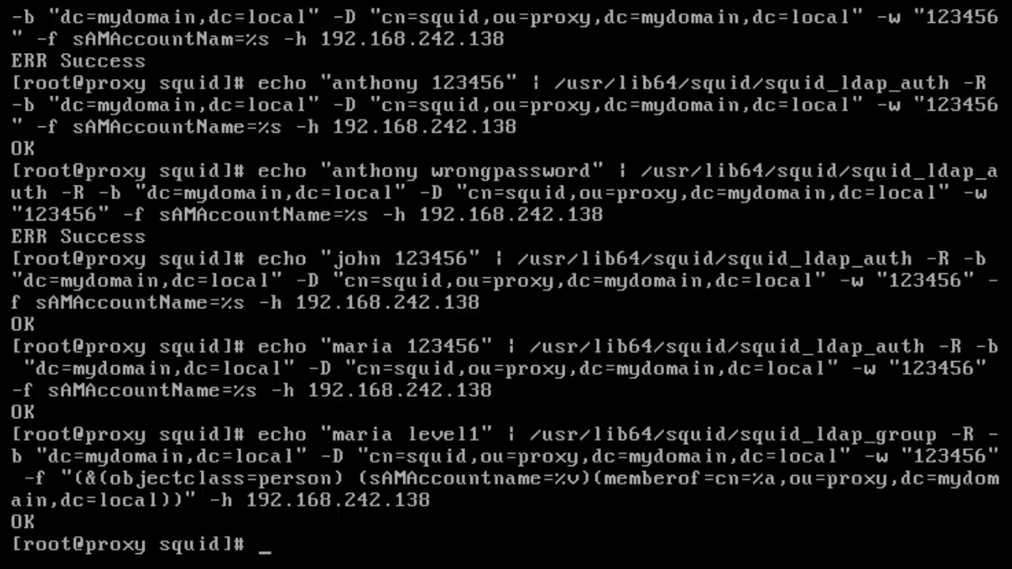
- Rerun the level1 group check for user john, which returns ERR
key(Up)
key(Left)
key(Left)
key(Left)
key(Left)
key(Left)
key(Left)
key(Left)
key(Left)
key(Left)
key(Left)
key(Left)
key(Left)
key(Left)
key(Left)
key(Left)
key(Left)
key(Left)
key(Left)
key(Left)
key(Left)
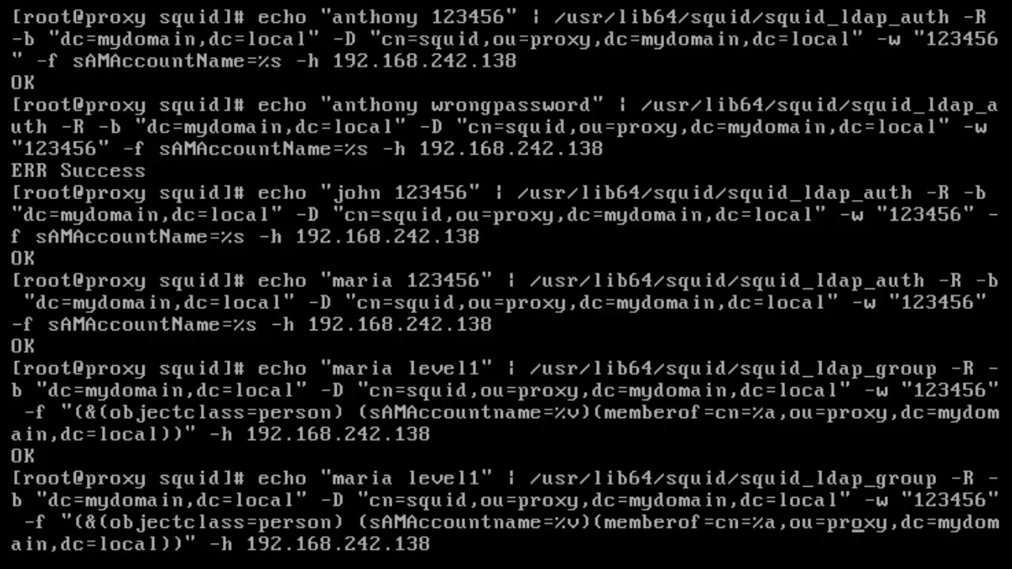
key(Left)
key(Left)
key(Left)
key(Left)
key(Left)
key(Left)
key(Left)
key(Left)
key(Left)
key(Left)
key(Left)
key(Left)
key(Left)
key(Left)
key(Left)
key(Left)
key(Left)
key(Left)
key(Left)
key(Left)
key(Left)
key(Left)
key(Left)
key(Left)
key(Left)
key(Left)
key(Left)
key(Left)
key(Left)
key(Left)
key(Left)
key(Left)
key(Left)
key(Left)
key(Left)
key(Left)
key(Left)
key(Left)
key(Left)
key(Left)
key(Left)
key(Left)
key(Left)
key(Left)
key(Left)
key(Left)
key(Left)
key(Left)
key(Left)
key(Left)
key(Left)
key(Left)
key(Left)
key(Left)
key(Left)
key(Left)
key(Left)
key(Left)
key(Left)
key(Left)
key(Left)
key(Left)
key(Left)
key(Left)
key(Left)
key(Left)
key(Left)
key(Left)
key(Left)
key(Left)
key(Left)
key(Left)
key(Left)
key(Left)
key(Left)
key(Left)
key(Left)
key(Left)
key(Left)
key(Left)
key(BackSpace)
key(BackSpace)
key(BackSpace)
key(BackSpace)
key(BackSpace)
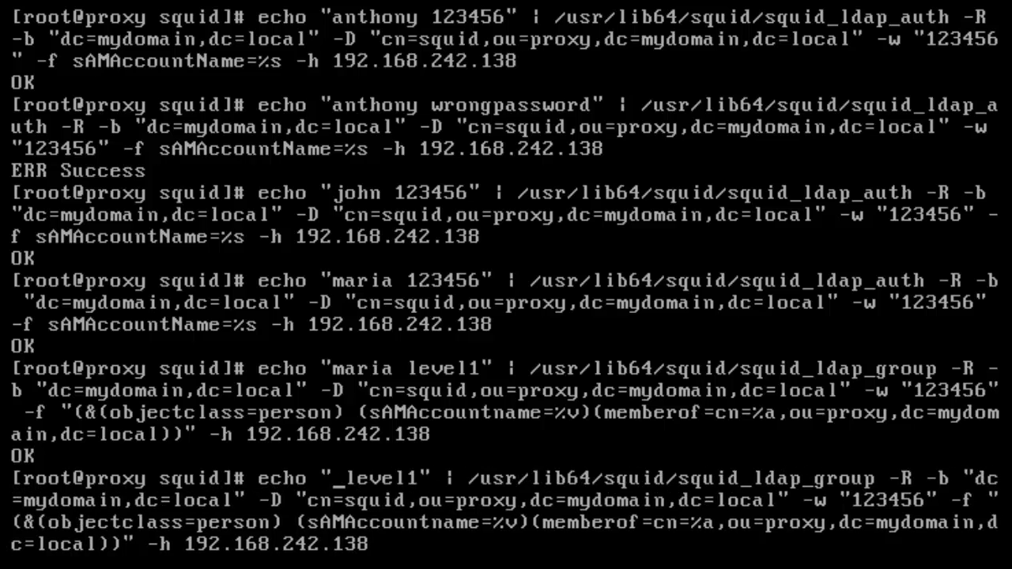
text(john)
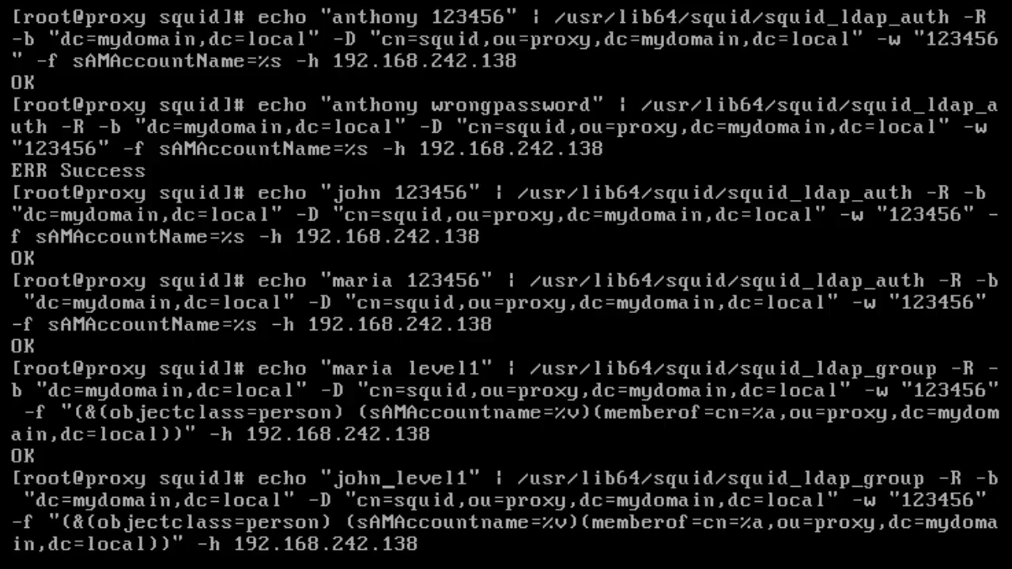
key(Return)
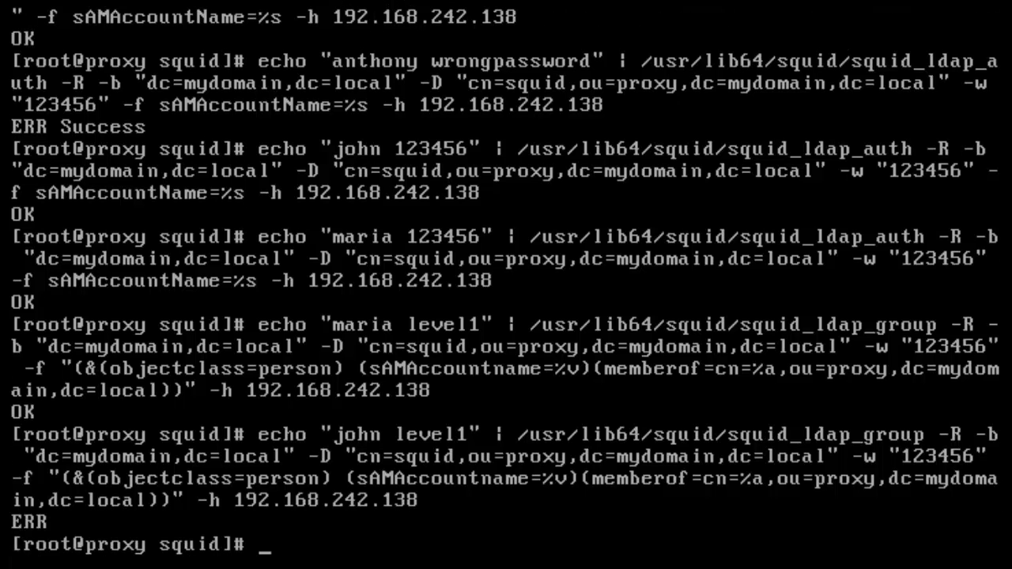
- Rerun john's check against group level2 instead, which returns OK
key(Up)
key(Left)
key(Left)
key(Left)
key(Left)
key(Left)
key(Left)
key(Left)
key(Left)
key(Left)
key(Left)
key(Left)
key(Left)
key(Left)
key(Left)
key(Left)
key(Left)
key(Left)
key(Left)
key(Left)
key(Left)
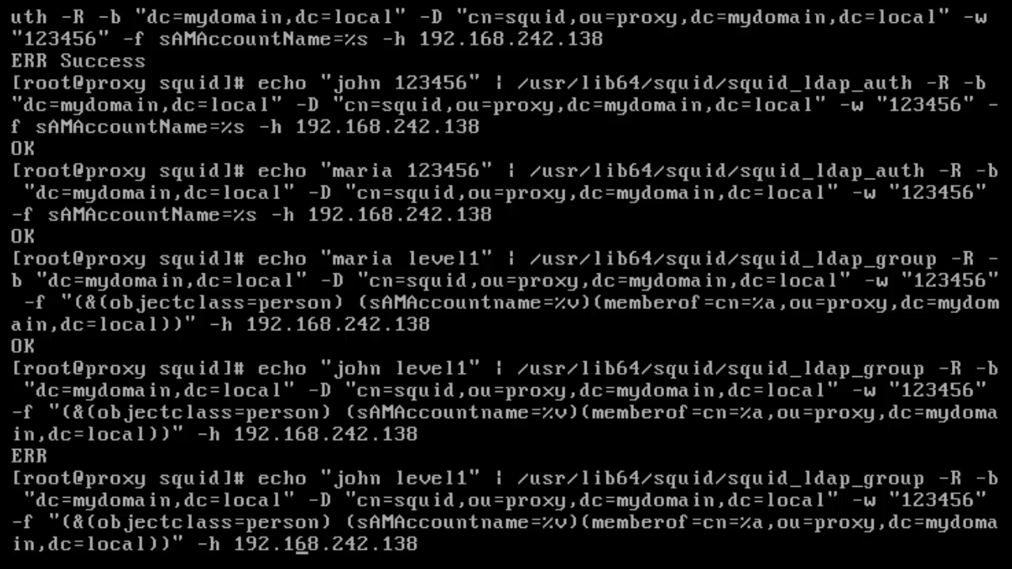
key(Left)
key(Left)
key(Left)
key(Left)
key(Left)
key(Left)
key(Left)
key(Left)
key(Left)
key(Left)
key(Left)
key(Left)
key(Left)
key(Left)
key(Left)
key(Left)
key(Left)
key(Left)
key(Left)
key(Left)
key(Left)
key(Left)
key(Left)
key(Left)
key(Left)
key(Left)
key(Left)
key(Left)
key(Left)
key(Left)
key(Left)
key(Left)
key(Left)
key(Left)
key(Left)
key(Left)
key(Left)
key(Left)
key(Left)
key(Left)
key(Left)
key(Left)
key(Left)
key(Left)
key(Left)
key(Left)
key(Left)
key(Left)
key(Left)
key(Left)
key(Left)
key(Left)
key(Left)
key(Left)
key(Left)
key(Left)
key(Left)
key(Left)
key(Left)
key(Left)
key(Left)
key(Left)
key(Left)
key(Left)
key(Left)
key(Left)
key(Left)
key(Left)
key(Left)
key(Left)
key(Left)
key(Left)
key(Left)
key(Left)
key(Left)
key(Left)
key(Left)
key(Left)
key(Left)
key(Left)
key(Delete)
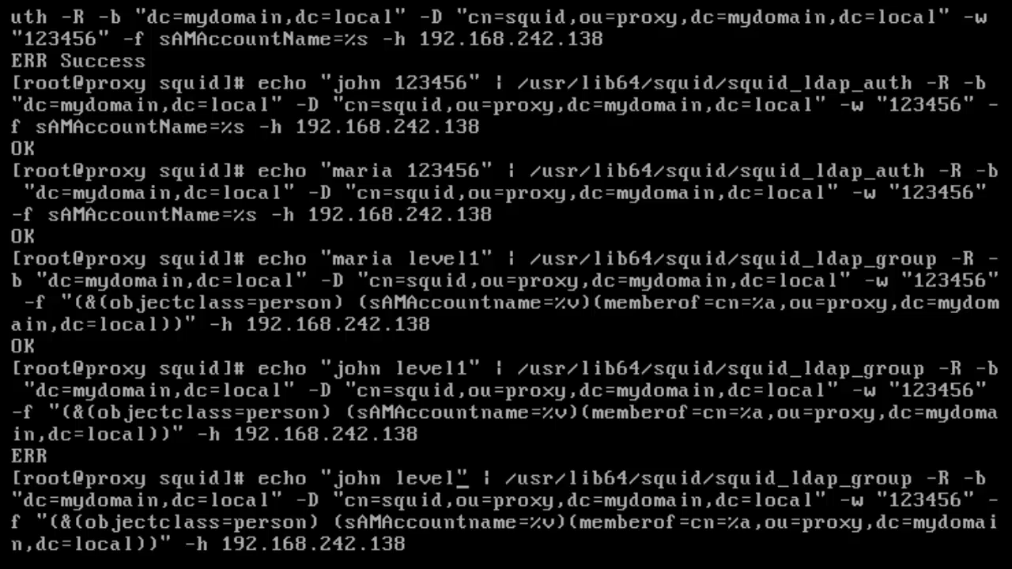
text(2)
key(Return)
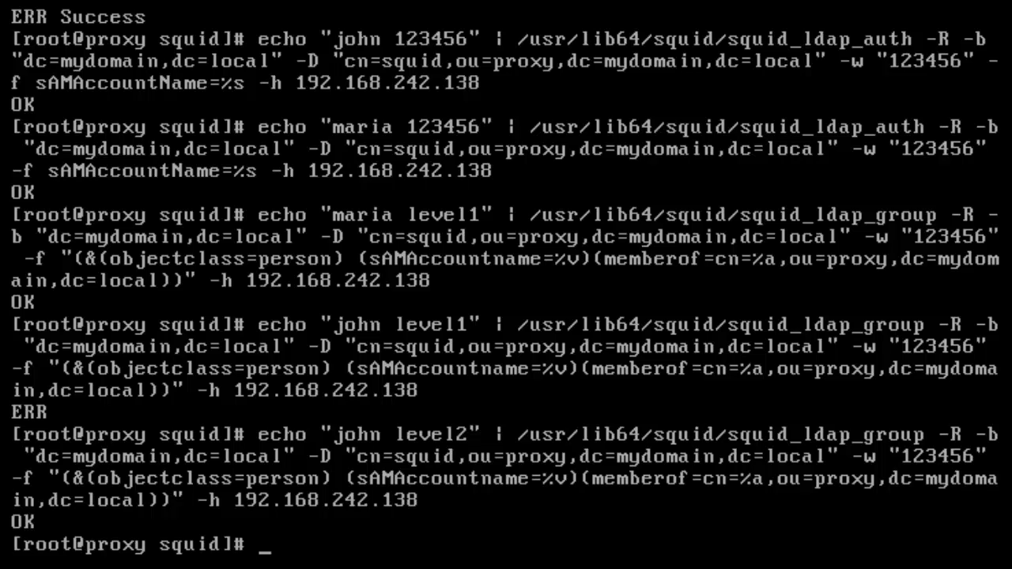
text(yum)
key(BackSpace)
key(BackSpace)
key(BackSpace)
key(BackSpace)
text(yum nano)
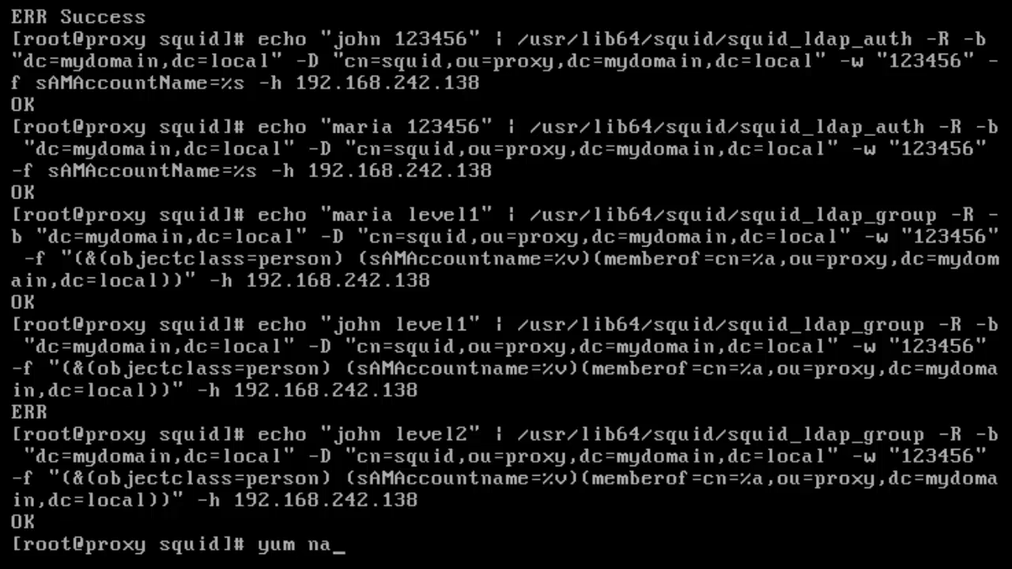
key(BackSpace)
key(BackSpace)
key(BackSpace)
key(BackSpace)
key(BackSpace)
text(intall nano)
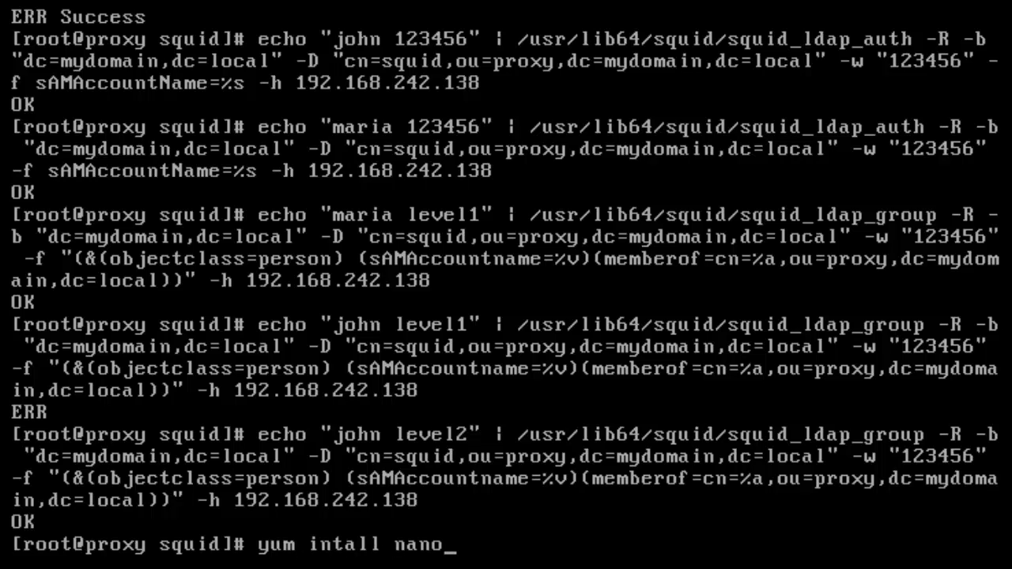
key(BackSpace)
key(BackSpace)
key(BackSpace)
key(BackSpace)
key(BackSpace)
key(BackSpace)
key(BackSpace)
key(BackSpace)
key(BackSpace)
key(BackSpace)
key(BackSpace)
key(BackSpace)
key(BackSpace)
key(BackSpace)
key(BackSpace)
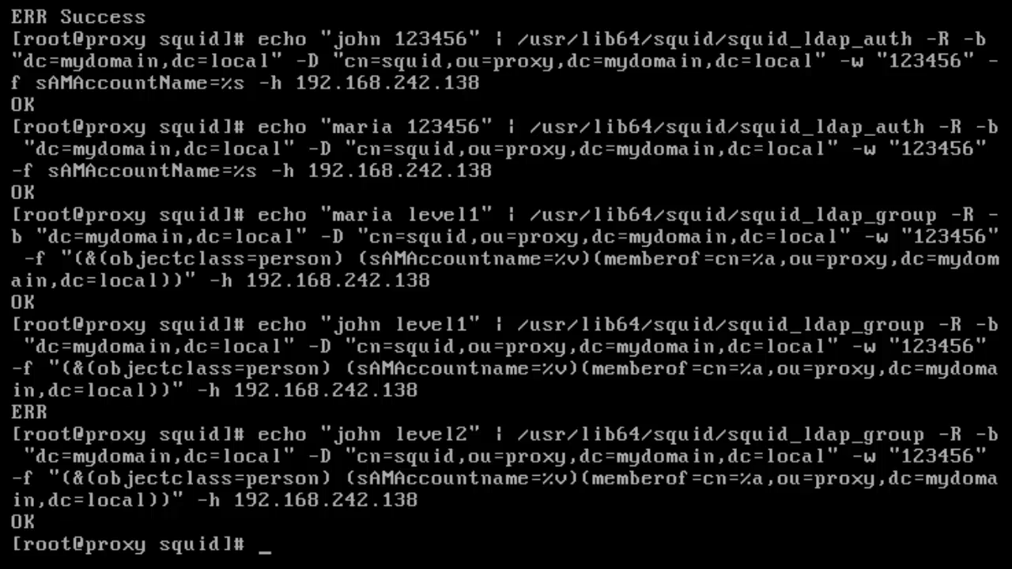
- Open /etc/squid/squid.conf in nano
text(nano /etc/)
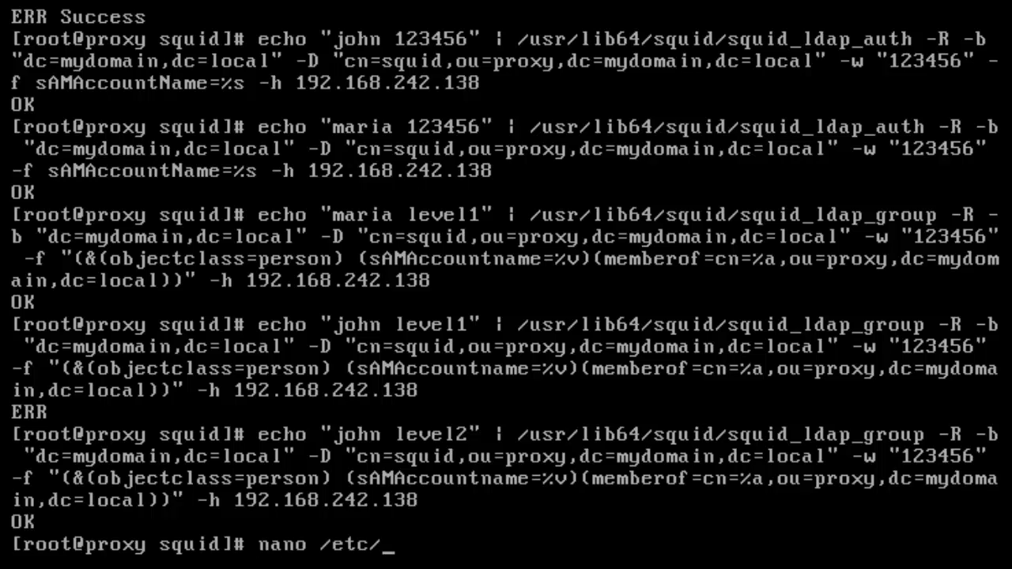
text(sq)
key(Tab)
text(sq)
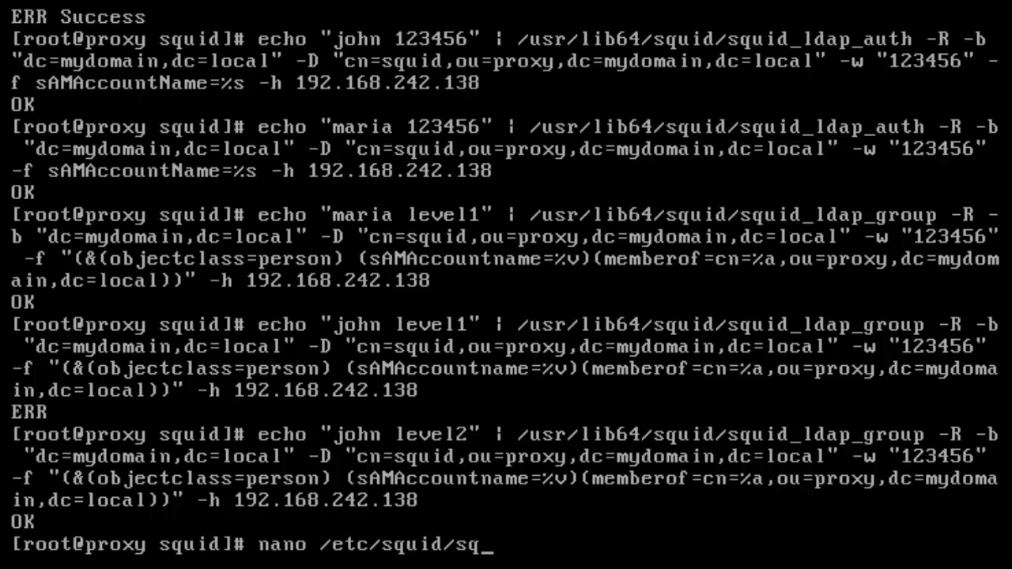
key(Tab)
key(Return)
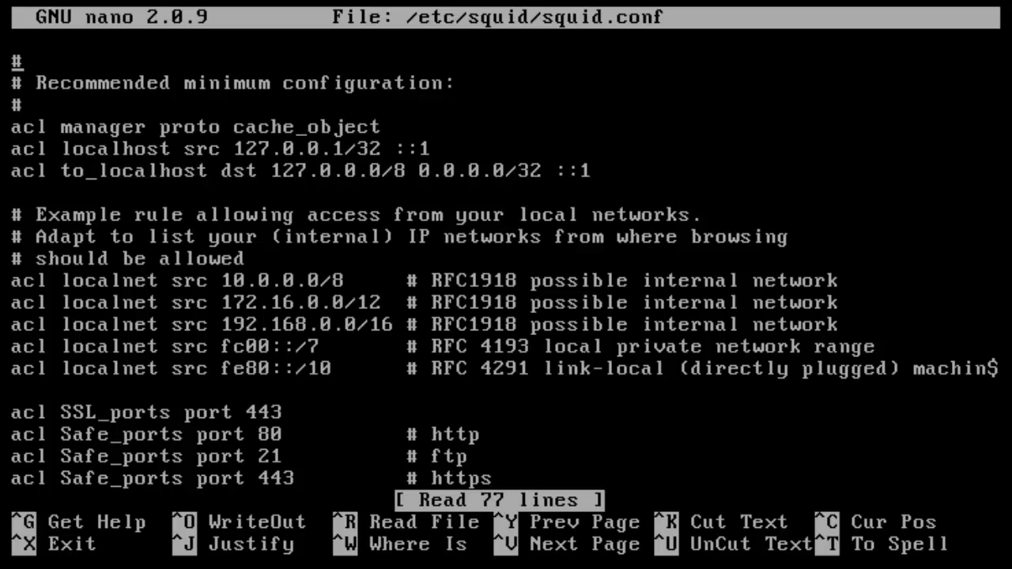
- Comment out the unneeded acl localnet lines, including fc00 and fe80, with #
key(Down)
key(Down)
key(Down)
key(Down)
key(Down)
key(Down)
key(Down)
key(Down)
key(Down)
key(Down)
key(Down)
key(Up)
text(@)
key(BackSpace)
text(#)
key(Down)
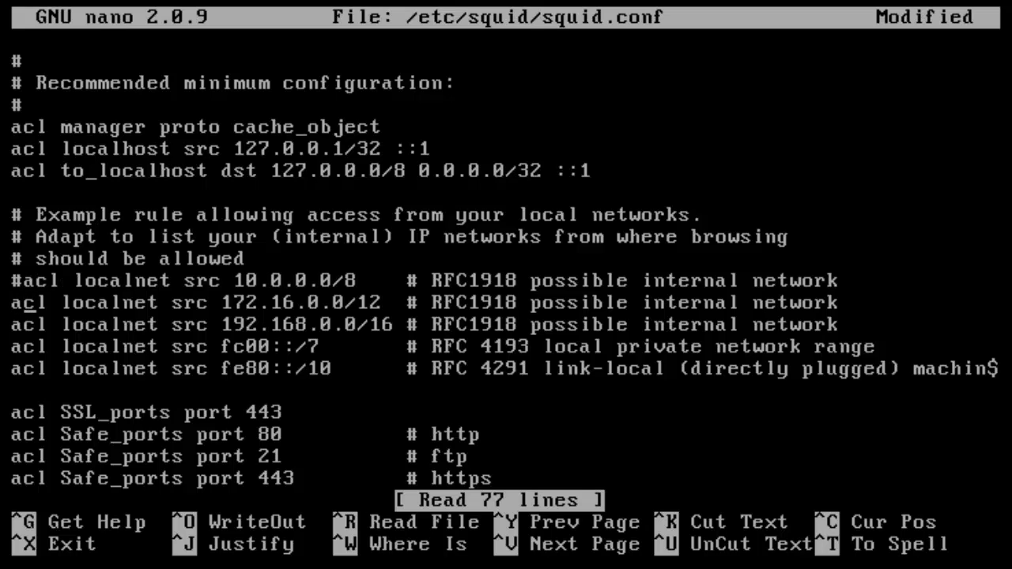
key(Left)
text(#)
key(Down)
key(Down)
key(Left)
text(#)
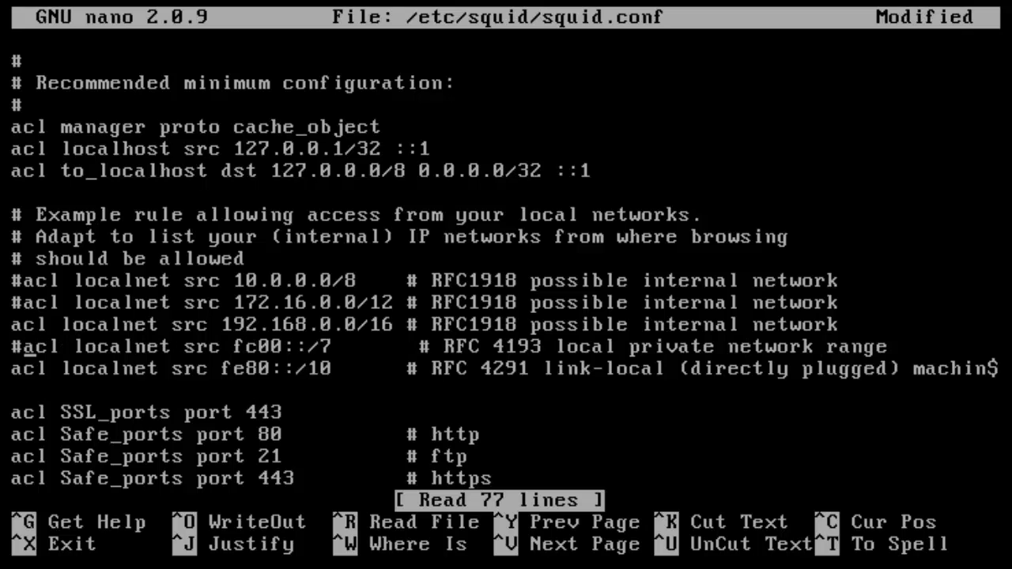
- Change the 192.168.0.0/16 localnet network to 192.168.242.0/24
key(Down)
key(Left)
text(#)
key(Up)
key(Up)
key(Up)
key(Right)
key(Down)
key(Right)
key(Right)
key(Right)
key(Right)
key(Right)
key(Right)
key(Right)
key(Right)
key(Right)
key(Right)
key(Right)
key(Right)
key(Right)
key(Right)
key(Right)
key(Right)
key(Right)
key(Right)
key(Right)
key(Right)
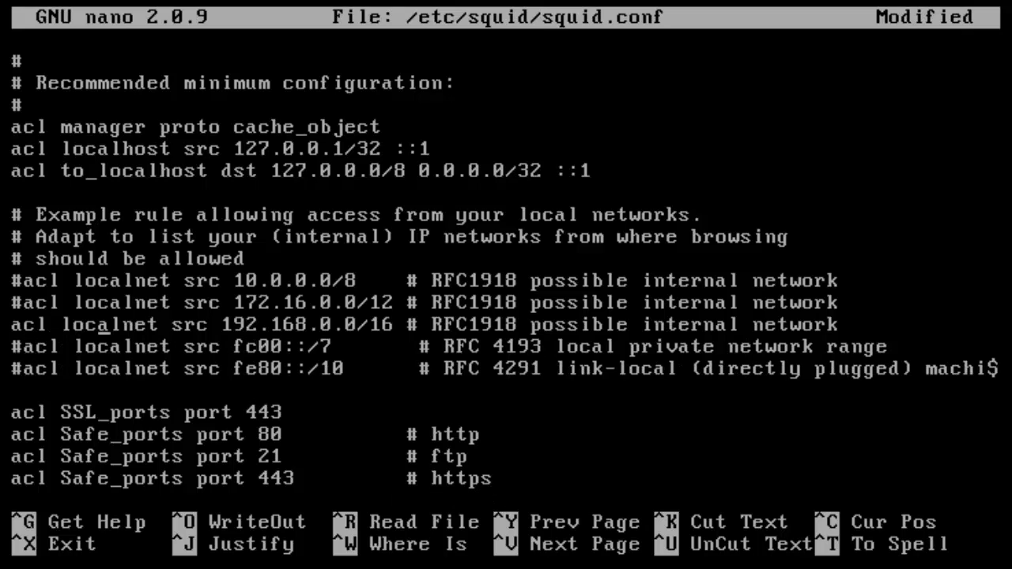
key(Right)
key(Right)
key(Right)
key(Right)
key(Right)
key(Right)
key(Right)
key(Left)
key(Left)
key(Left)
key(Right)
key(BackSpace)
key(BackSpace)
key(BackSpace)
key(BackSpace)
key(BackSpace)
key(BackSpace)
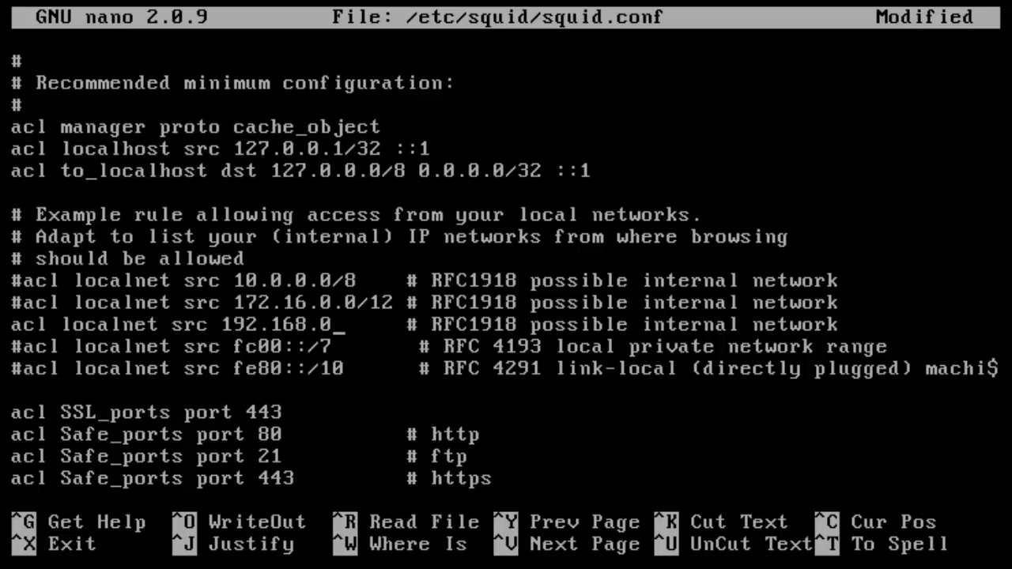
text(242.0 /)
key(BackSpace)
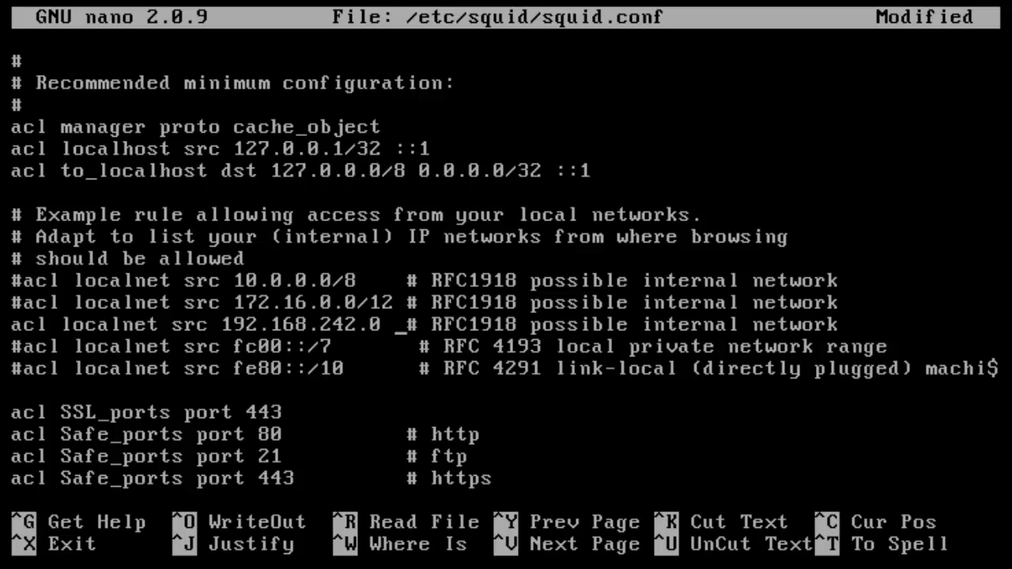
key(BackSpace)
text(/24)
key(Tab)
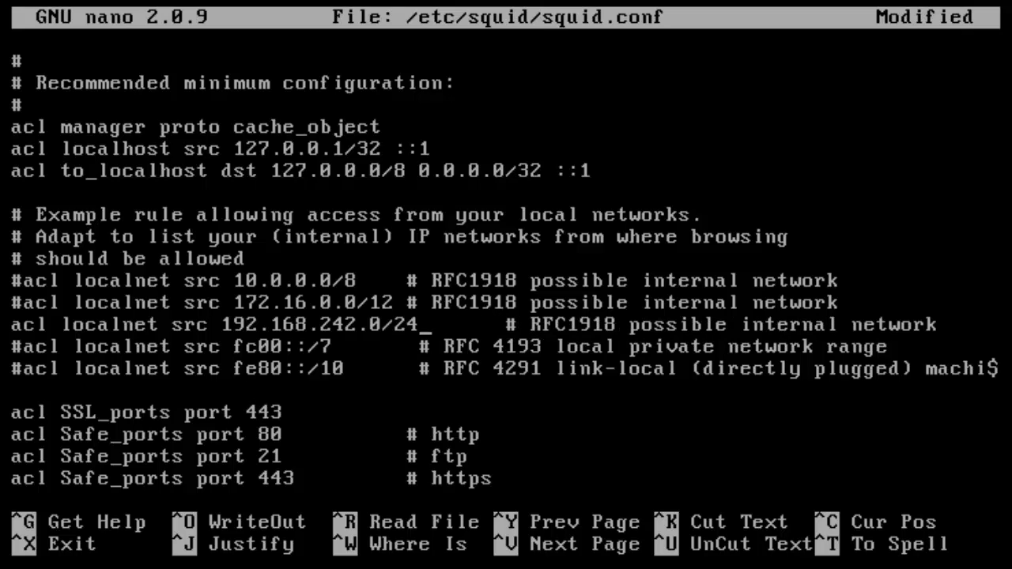
- Move down past the localnet lines to the Safe_ports entries
key(Up)
key(Left)
key(Left)
key(Left)
key(Left)
key(Left)
key(Left)
key(Left)
key(Left)
key(Left)
key(Left)
key(Left)
key(Left)
key(Left)
key(Left)
key(Left)
key(Left)
key(Left)
key(Left)
key(Left)
key(Left)
key(Left)
key(Left)
key(Left)
key(Down)
key(Left)
key(Down)
key(Down)
key(Down)
key(Down)
key(Down)
key(Down)
key(Down)
key(Down)
key(Down)
key(Down)
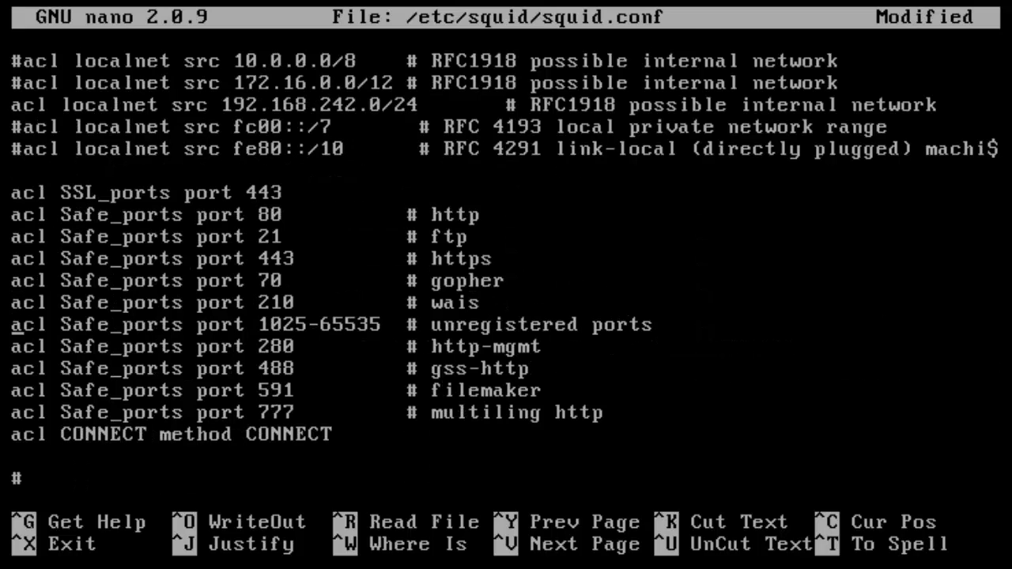
key(Up)
key(Up)
key(Up)
key(Up)
key(Up)
key(Up)
key(Up)
key(Up)
key(Up)
key(Up)
key(Up)
key(Up)
- Delete the example comments below INSERT YOUR OWN RULE(S) in squid.conf
key(Down)
key(Down)
key(Down)
key(Down)
key(Down)
key(Down)
key(Down)
key(Down)
key(Down)
key(Down)
key(Down)
key(Down)
key(Down)
key(Down)
key(Down)
key(Down)
key(Down)
key(Up)
key(Up)
key(Up)
key(Up)
key(Up)
key(Up)
key(Up)
key(Up)
key(Up)
key(Up)
key(Up)
key(Up)
key(Up)
key(Up)
key(Down)
key(Down)
key(Down)
key(Down)
key(Down)
key(Down)
key(Down)
key(Down)
key(Down)
key(Down)
key(Down)
key(Down)
key(Down)
key(Up)
key(Up)
key(Up)
key(Up)
key(Up)
key(Up)
key(Up)
key(Up)
key(Down)
key(Down)
key(Down)
key(Down)
key(Down)
key(Down)
key(Down)
key(Down)
key(Down)
key(Down)
key(Down)
key(Down)
key(Down)
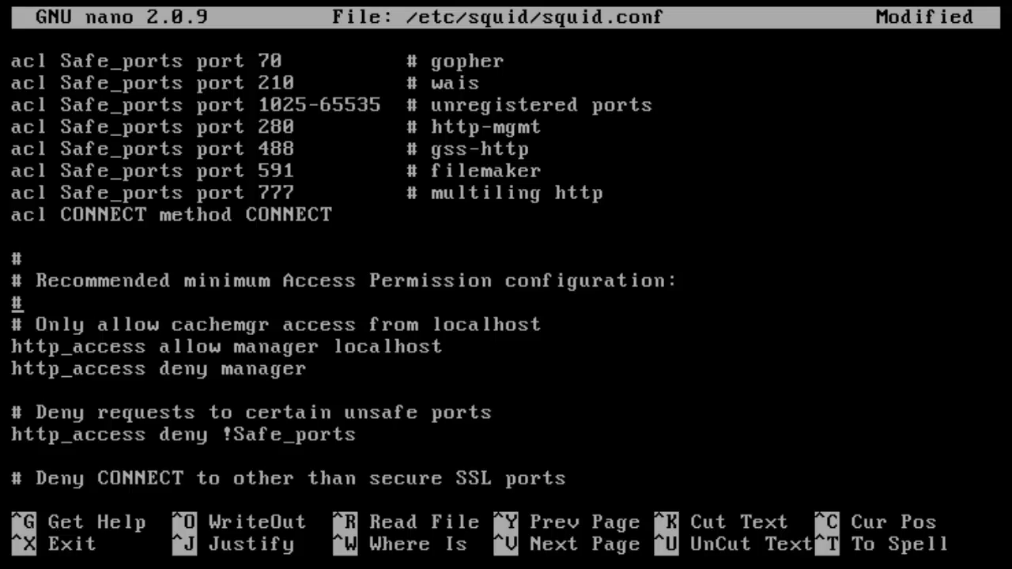
key(Down)
key(Down)
key(Down)
key(Down)
key(Down)
key(Down)
key(Down)
key(Down)
key(Down)
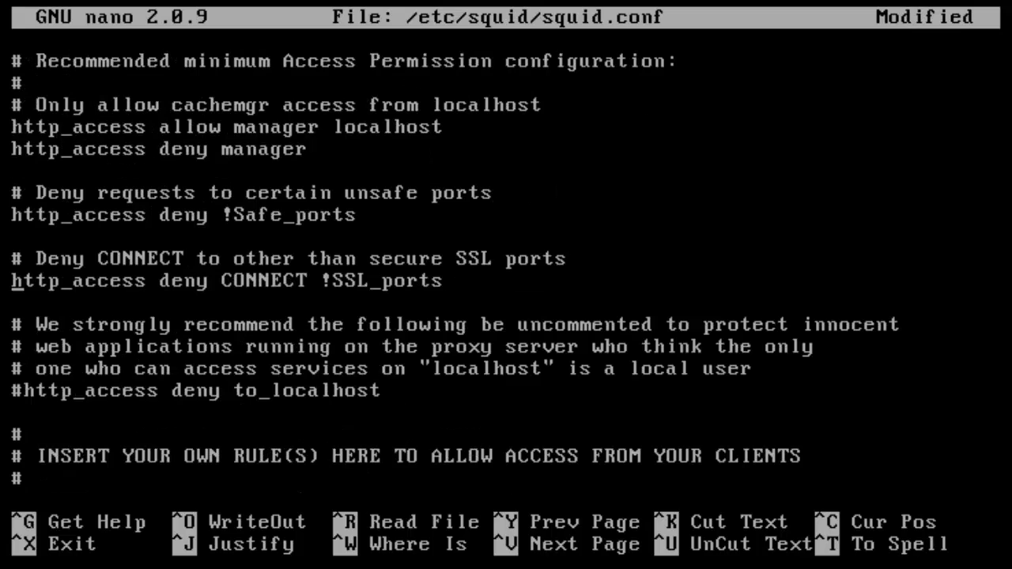
key(Down)
key(Down)
key(Down)
key(Down)
key(Down)
key(Down)
key(Down)
key(Down)
key(Down)
key(Down)
key(Down)
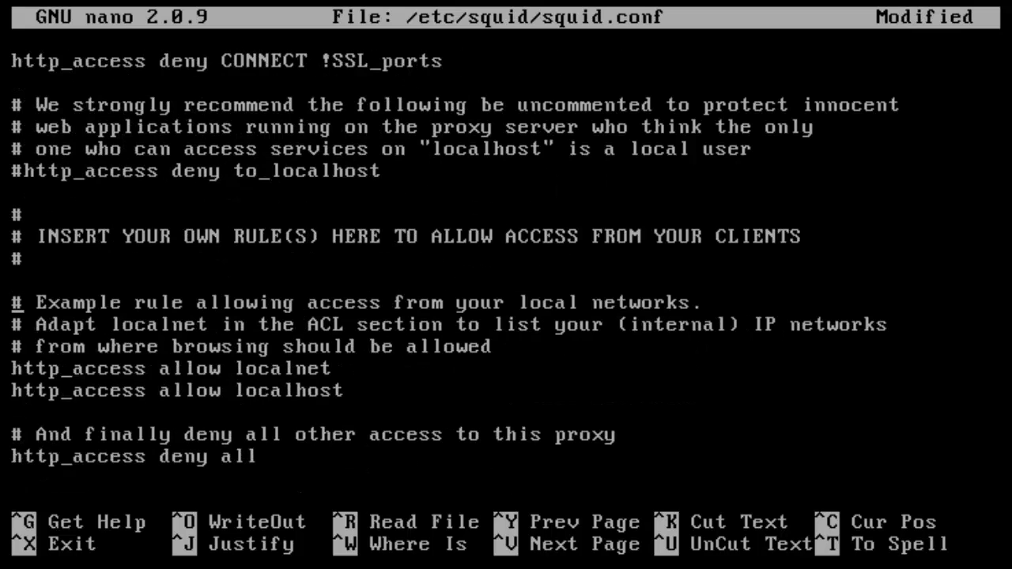
key(Down)
key(Up)
key(Up)
key(Up)
key(Up)
key(Up)
key(Down)
key(Down)
key(Down)
key(Down)
key(Down)
key(Down)
key(Up)
key(Up)
key(Up)
key(Up)
key(Up)
key(Up)
key(Up)
key(Up)
key(Up)
key(Down)
key(Down)
key(Down)
key(Down)
key(Down)
key(Down)
key(Down)
key(Down)
key(Down)
key(Down)
key(Delete)
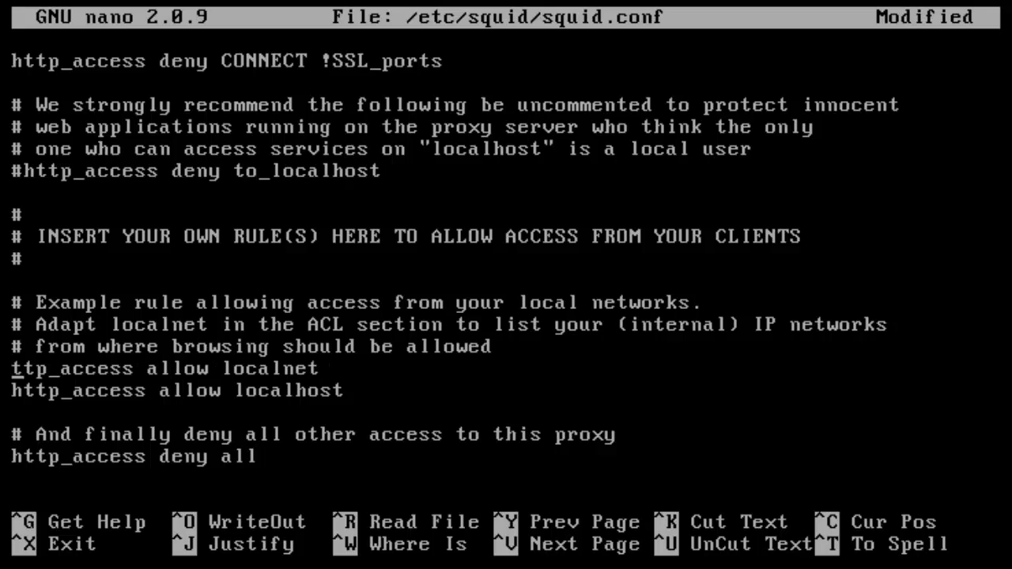
key(Up)
key(Up)
key(Up)
key(Up)
key(Delete)
key(Delete)
key(Delete)
key(Delete)
key(Delete)
key(Delete)
key(Delete)
key(Delete)
key(Delete)
key(Delete)
key(Delete)
key(Delete)
key(Delete)
key(Delete)
key(Delete)
key(Delete)
key(Delete)
key(Delete)
key(Delete)
key(Delete)
key(Delete)
key(Delete)
key(Delete)
key(Delete)
key(Delete)
key(Delete)
key(Delete)
key(Delete)
key(Delete)
key(Delete)
key(Delete)
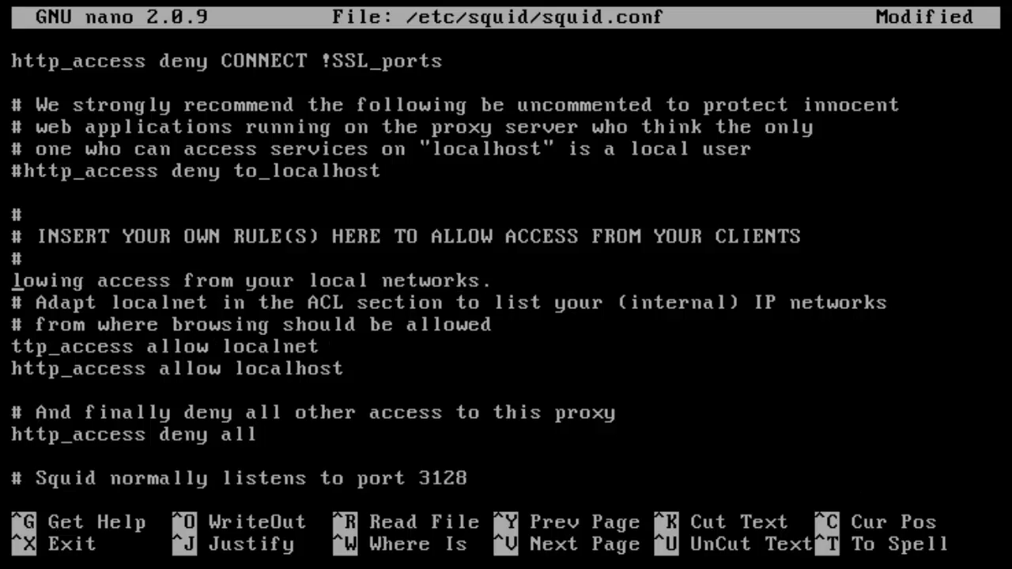
key(Delete)
key(Delete)
key(Delete)
key(Delete)
key(Delete)
key(Delete)
key(Delete)
key(Delete)
key(Delete)
key(Delete)
key(Delete)
key(Delete)
key(Delete)
key(Delete)
key(Delete)
key(Delete)
key(Delete)
key(Delete)
key(Delete)
key(Delete)
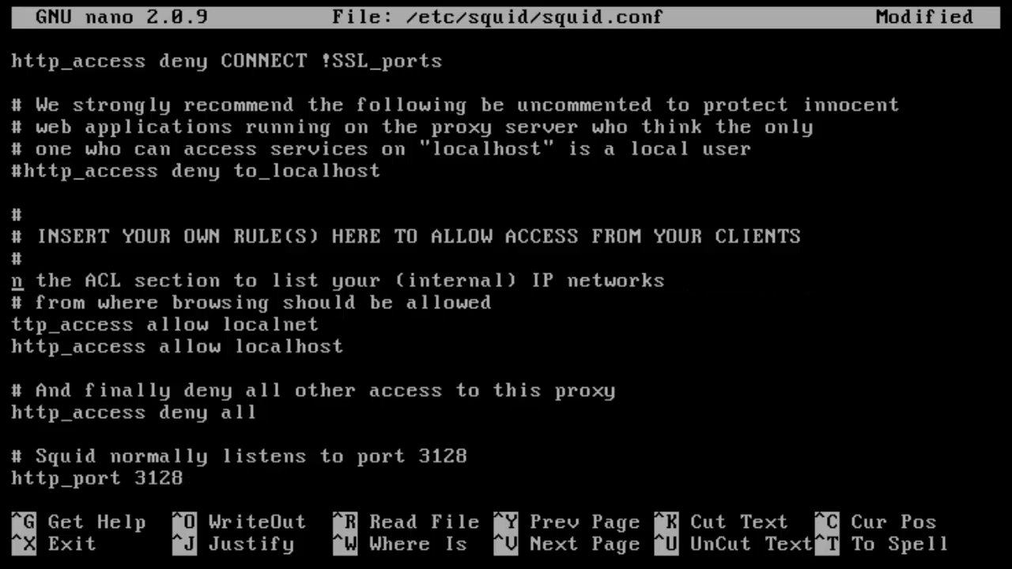
- Remove the http_access allow localnet, allow localhost and deny all rules, then begin 'auth_param basic program'
key(Delete)
key(Delete)
key(Delete)
key(Delete)
key(Delete)
key(Delete)
key(Delete)
key(Delete)
key(Delete)
key(Delete)
key(Delete)
key(Delete)
key(Delete)
key(Delete)
key(Delete)
key(Delete)
key(Delete)
key(Delete)
key(Delete)
key(Delete)
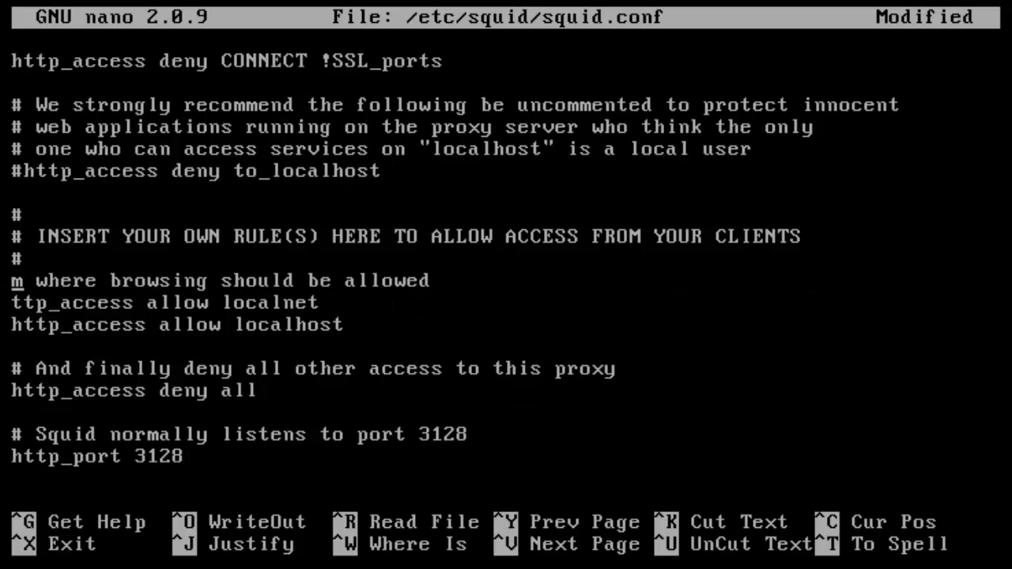
key(Delete)
key(Delete)
key(Delete)
key(Delete)
key(Delete)
key(Delete)
key(Delete)
key(Delete)
key(Delete)
key(Delete)
key(Delete)
key(Delete)
key(Delete)
key(Delete)
key(Delete)
key(Delete)
key(Delete)
key(Delete)
key(Delete)
key(Delete)
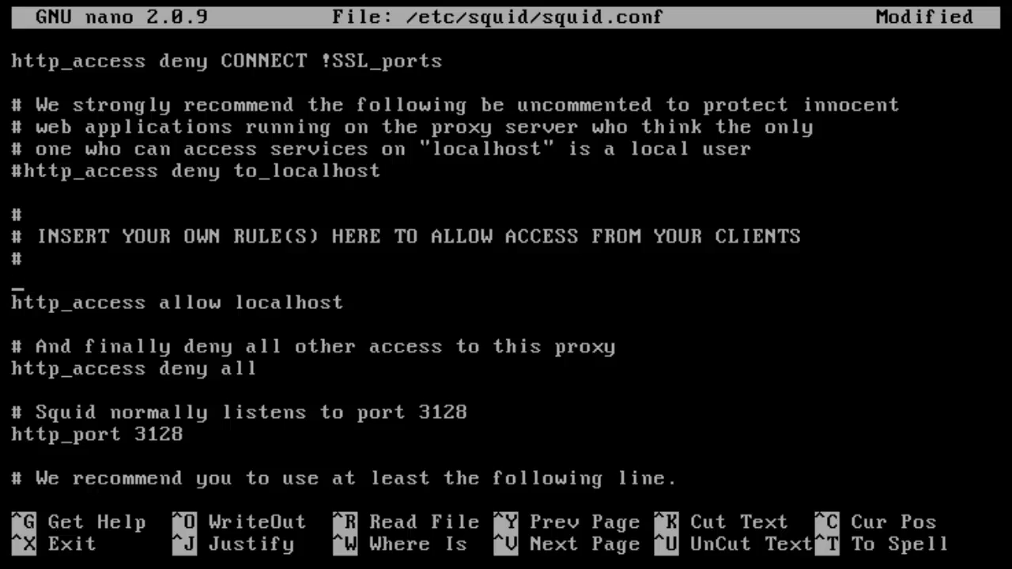
key(Delete)
key(Delete)
key(Delete)
key(Delete)
key(Delete)
key(Delete)
key(Delete)
key(Delete)
key(Delete)
key(Delete)
key(Delete)
key(Delete)
key(Delete)
key(Delete)
key(Delete)
key(Delete)
key(Delete)
key(Delete)
key(Delete)
key(Delete)
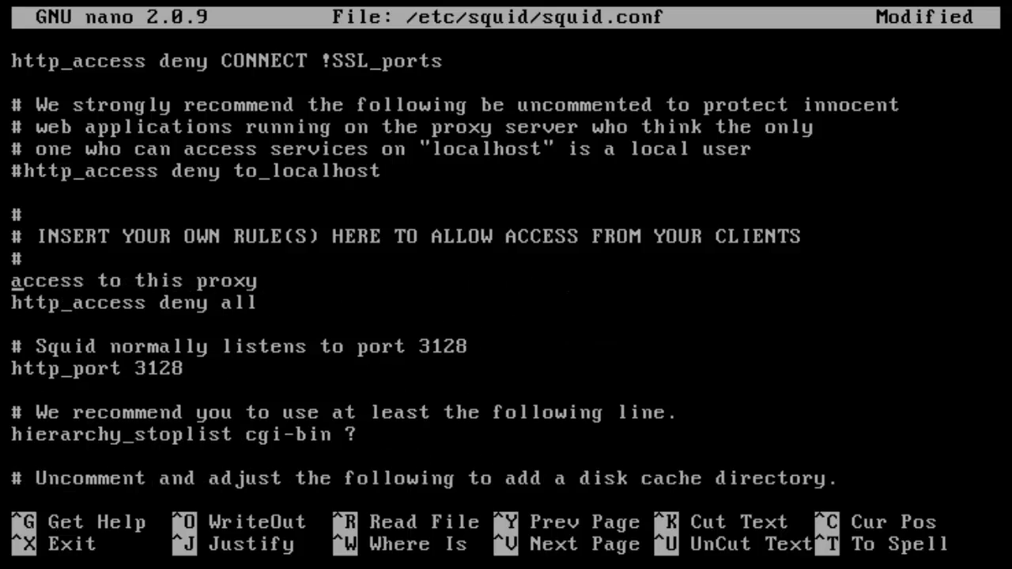
key(Delete)
key(Delete)
key(Delete)
key(Delete)
key(Delete)
key(Delete)
key(Delete)
key(Delete)
key(Delete)
key(Delete)
key(Delete)
key(Delete)
key(Delete)
key(Delete)
key(Delete)
key(Delete)
key(Delete)
key(Delete)
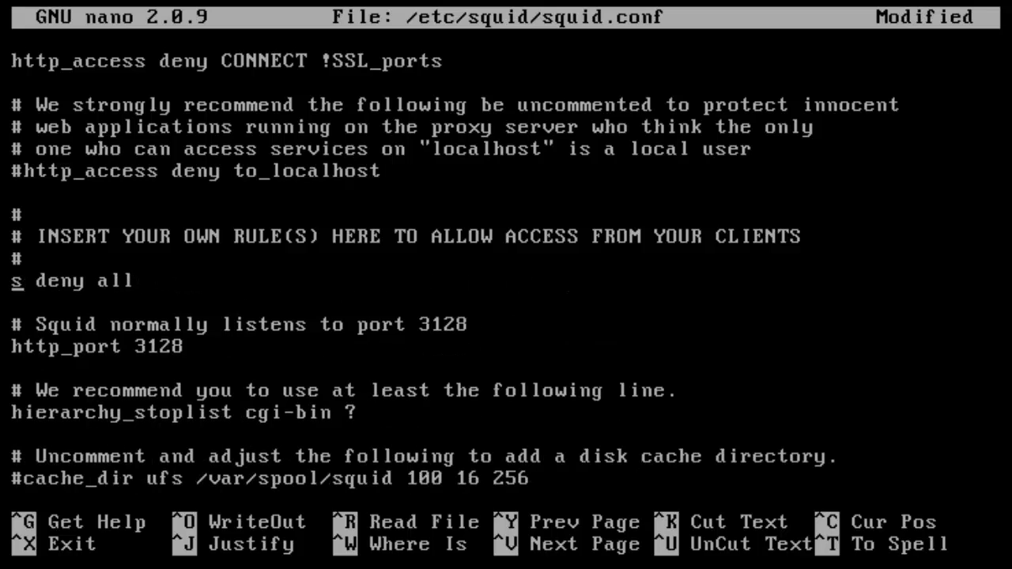
key(Delete)
key(Delete)
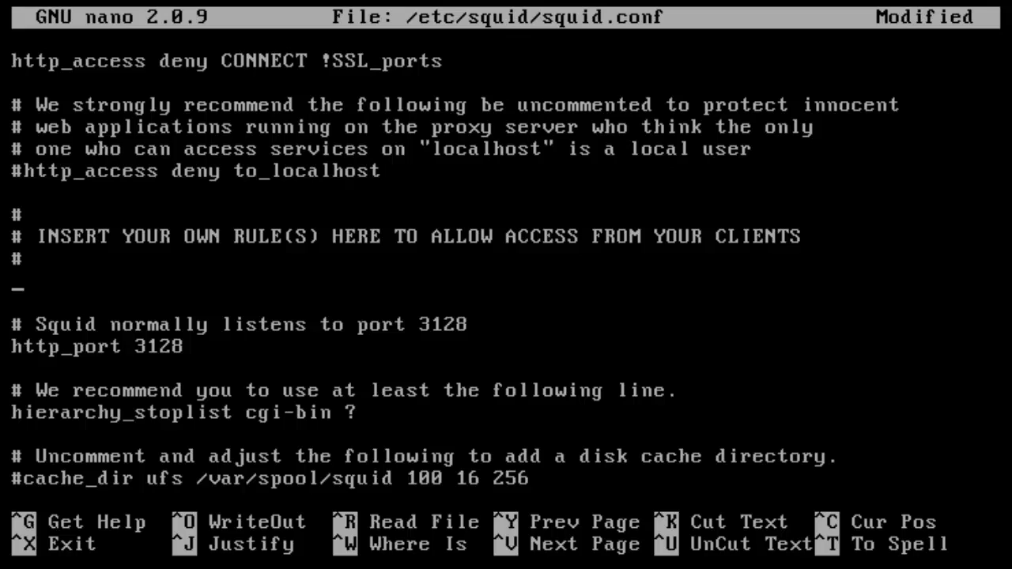
text(auth)
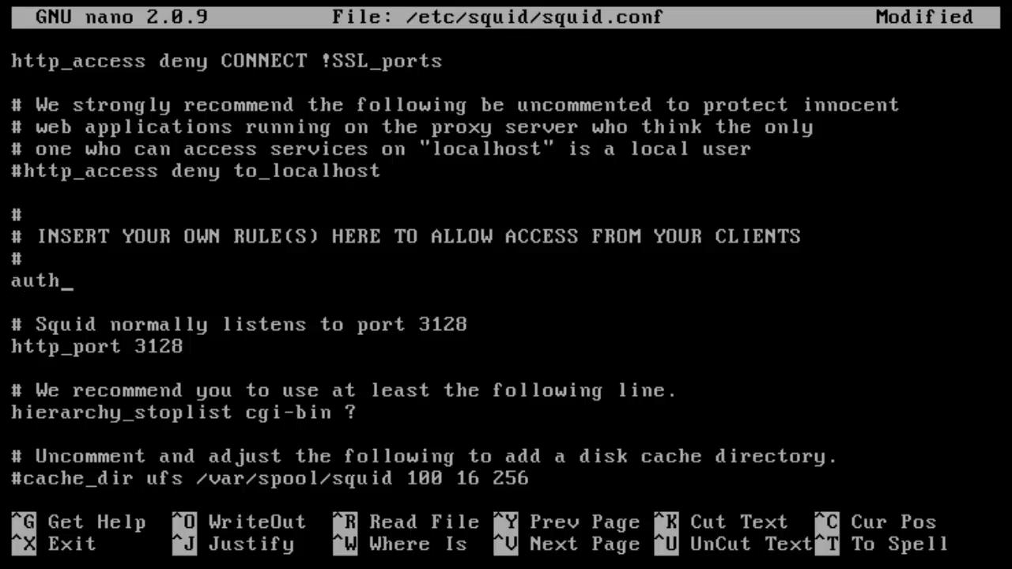
text(_param)
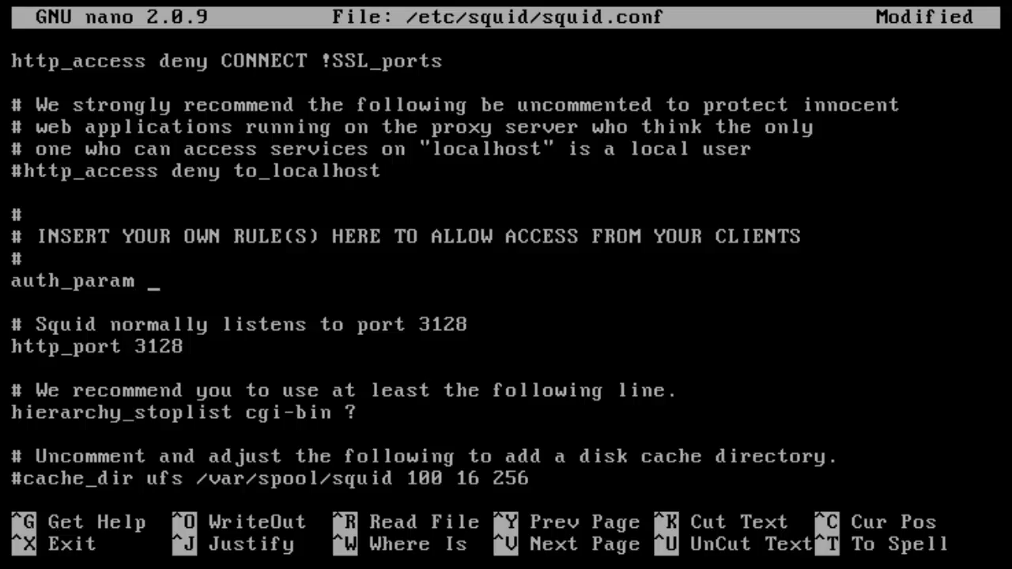
text( basic progr)
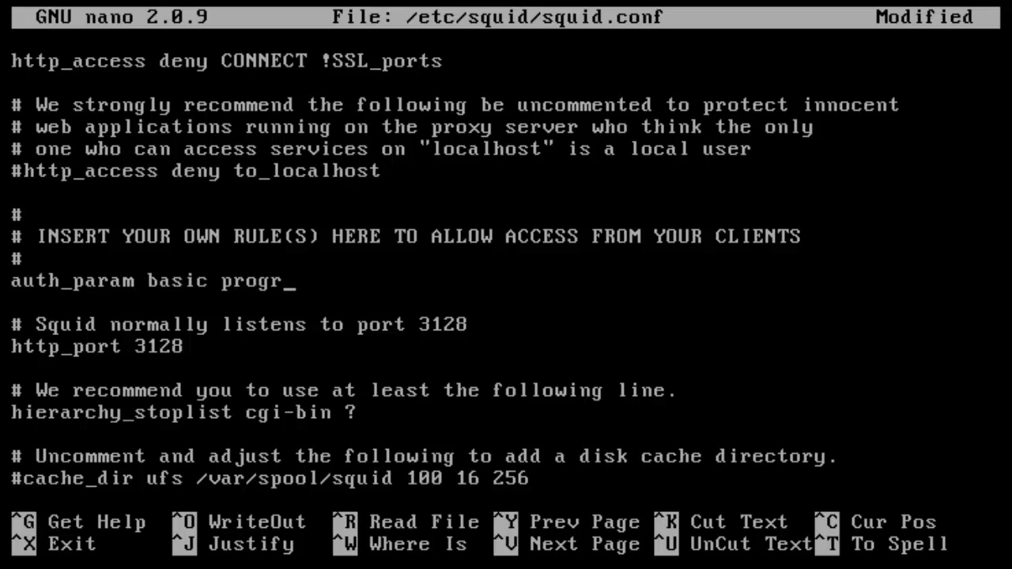
text(am)
- Continue the auth_param line with /usr/lib64/squid/squid_ldap_auth -R -b "dc= and end the line
text(/usr)
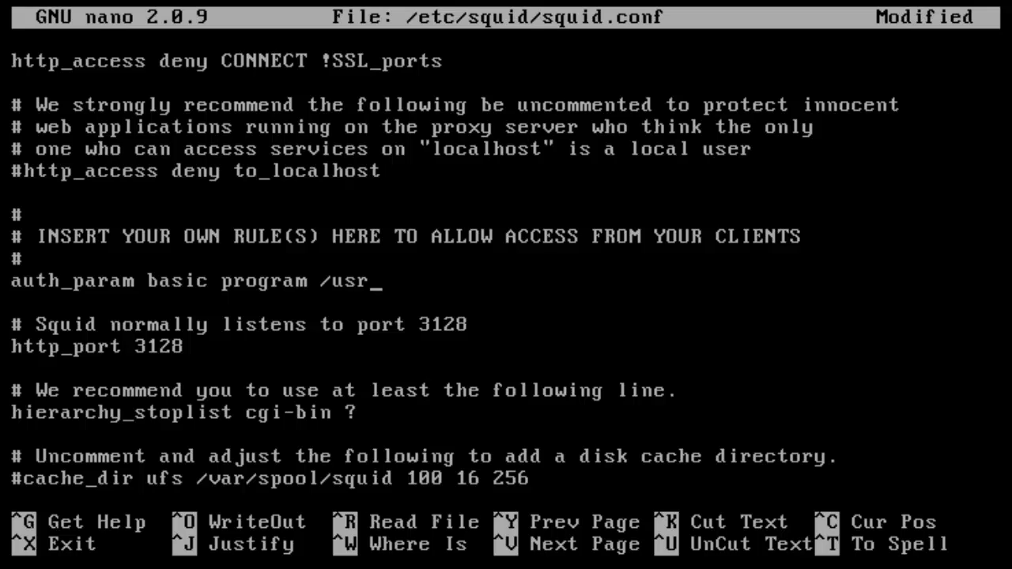
text(/lib64/)
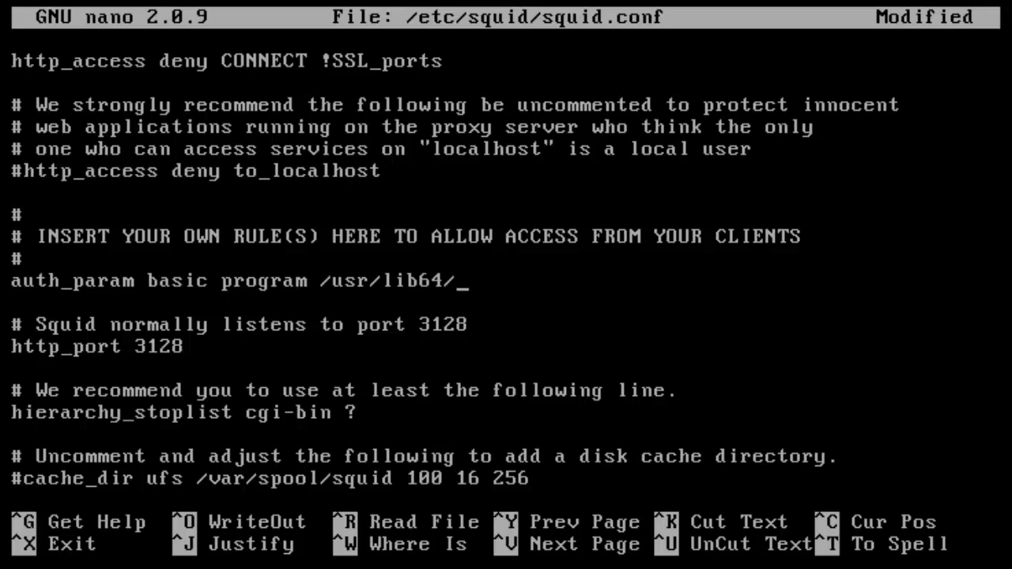
text(sq)
key(BackSpace)
text(uid/squi)
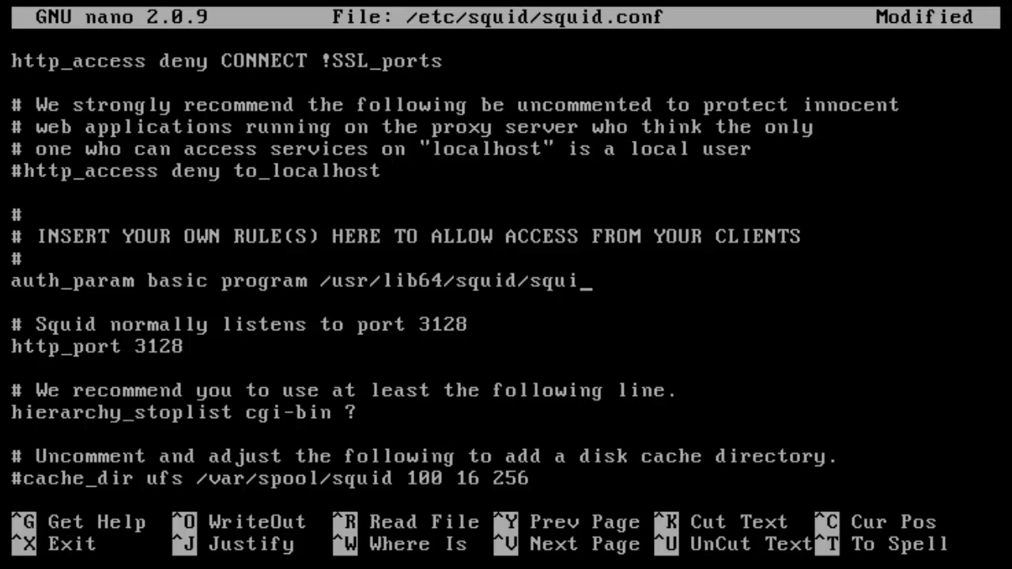
text(d_ldap_)
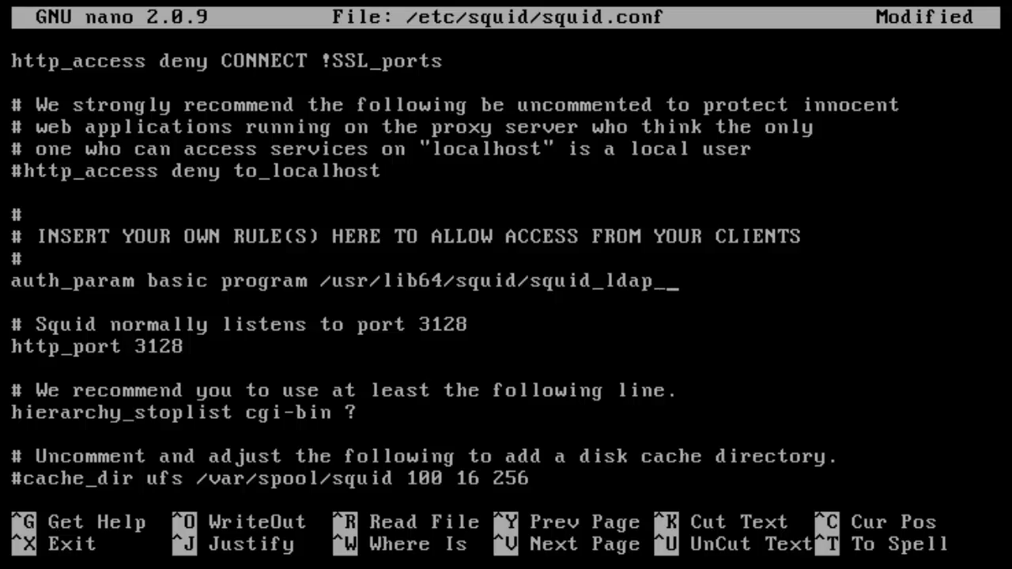
text(auth -R -)
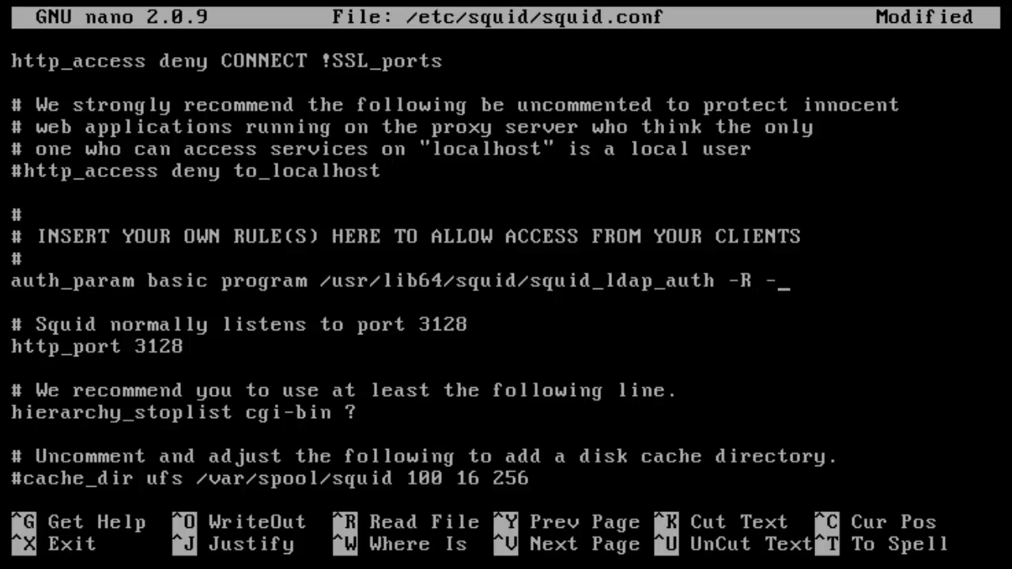
text(B)
key(BackSpace)
text(b )
text(")
text(dc)
text(=)
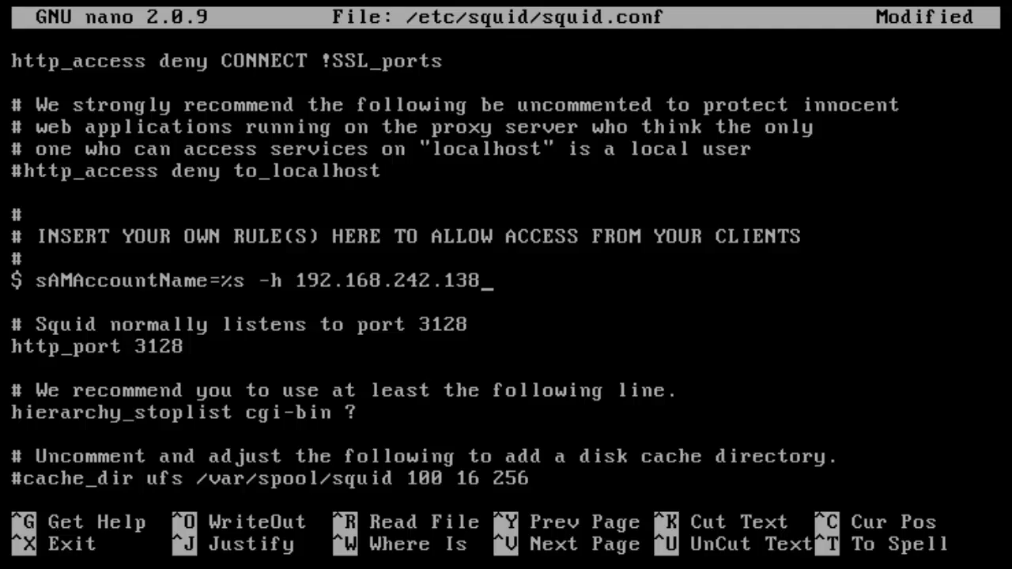
key(Return)
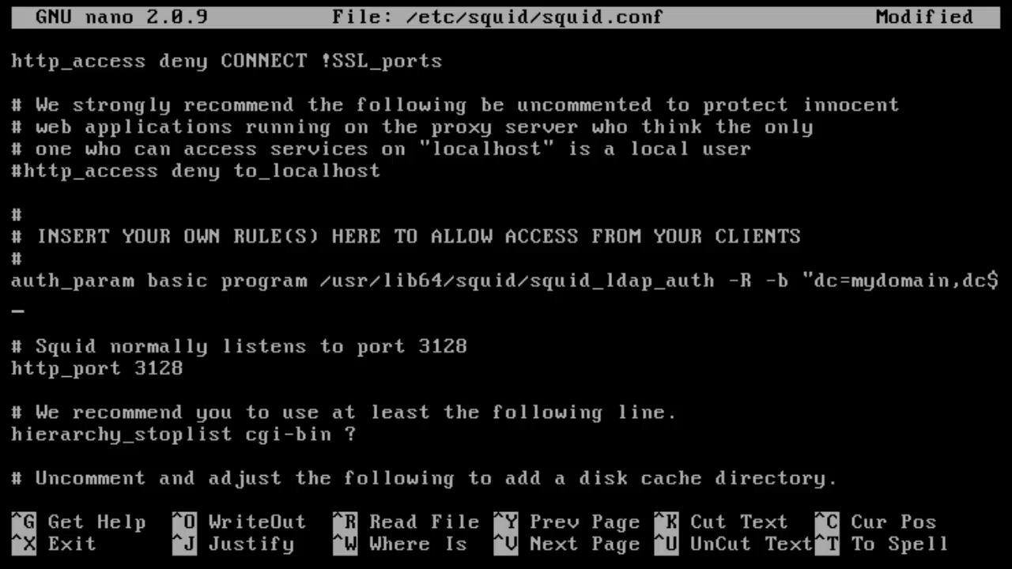
- Check the helper path, then add 'auth_param basic children 5' on the line below it
key(Up)
key(Right)
key(Right)
key(Right)
key(Right)
key(Right)
key(Right)
key(Right)
key(Right)
key(Right)
key(Right)
key(Right)
key(Right)
key(Right)
key(Right)
key(Right)
key(Right)
key(Right)
key(Right)
key(Right)
key(Right)
key(Left)
key(Left)
key(Right)
key(Right)
key(Left)
key(Right)
key(Right)
key(Right)
key(Right)
key(Right)
key(Right)
key(Right)
key(Right)
key(Right)
key(Right)
key(Right)
key(Right)
key(Right)
key(Right)
key(Right)
key(Left)
key(Left)
key(Left)
key(Left)
key(Left)
key(Left)
key(Left)
key(Left)
key(Left)
key(Left)
key(Left)
key(Left)
key(Left)
key(Left)
key(Left)
key(Left)
key(Left)
key(Left)
key(Left)
key(Left)
key(Left)
key(Left)
key(Left)
key(Left)
key(Left)
key(Left)
key(Left)
key(Left)
key(Left)
key(Down)
key(Left)
key(Right)
text(auth_param )
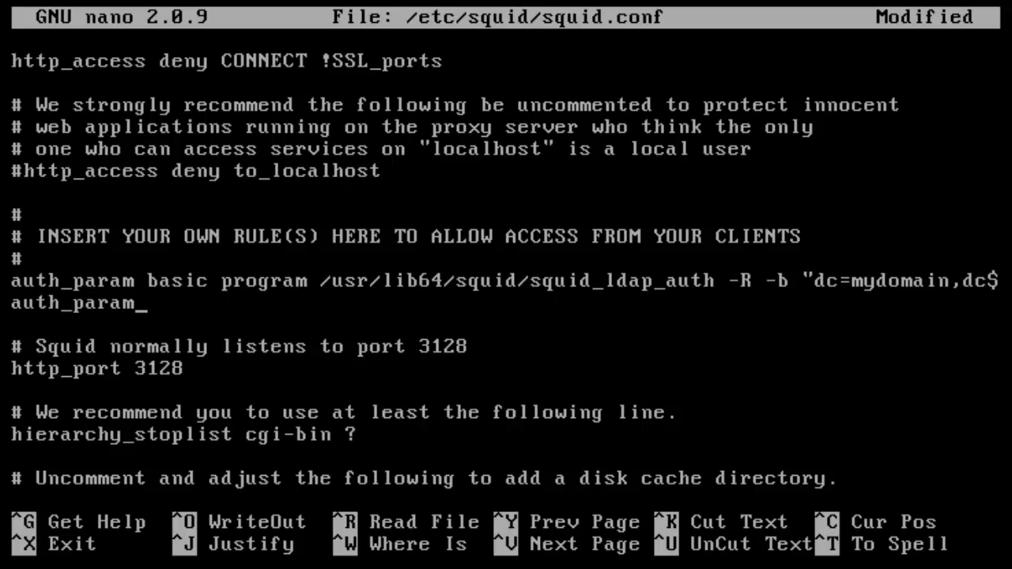
text(basic)
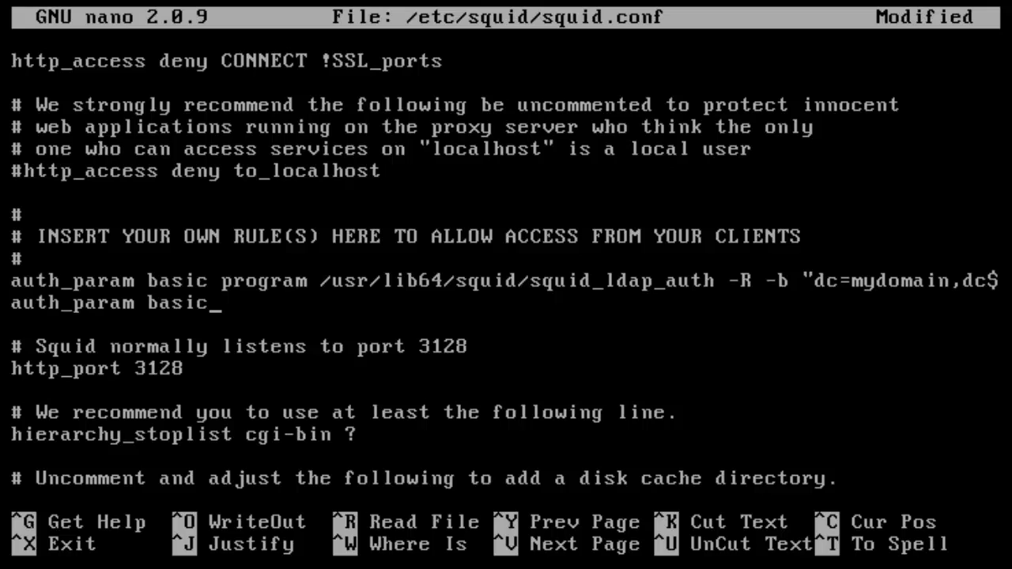
text( childo)
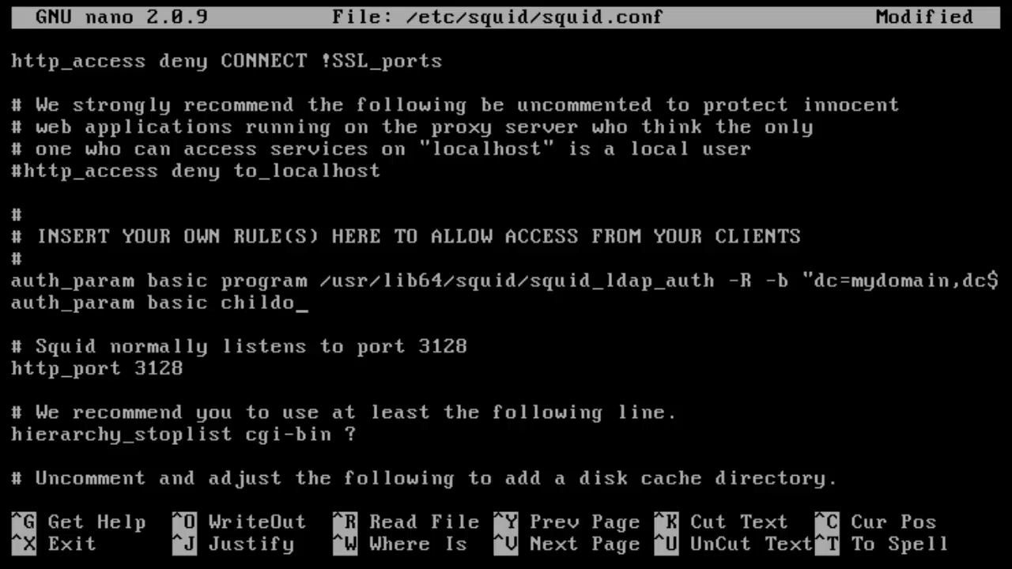
key(BackSpace)
text(rem)
key(BackSpace)
text(n 5)
- Start an 'auth_param basic realm Credentials' line after the children setting
key(Left)
key(Left)
key(Right)
key(Right)
key(Return)
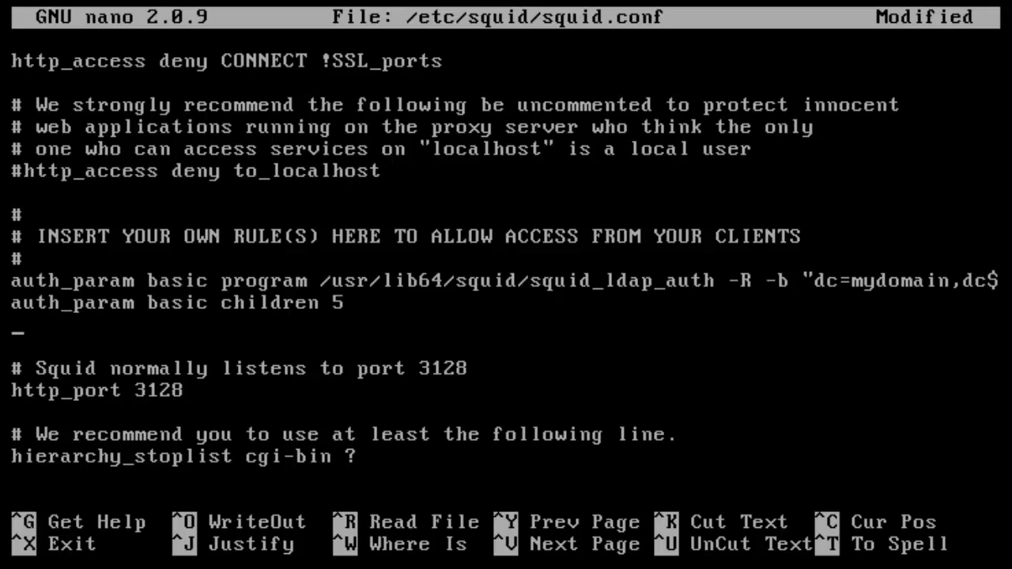
text(auth_param)
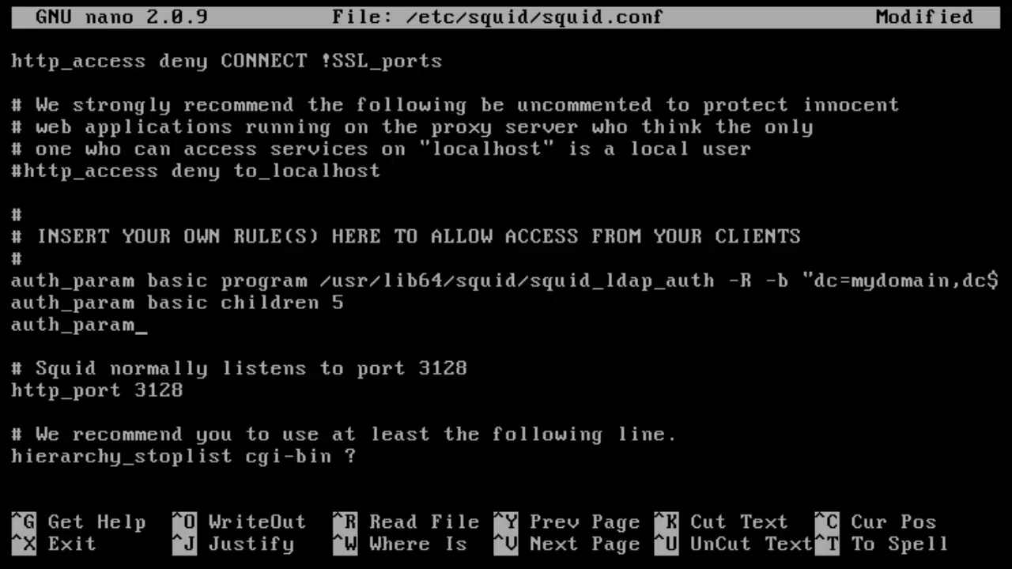
text( basic )
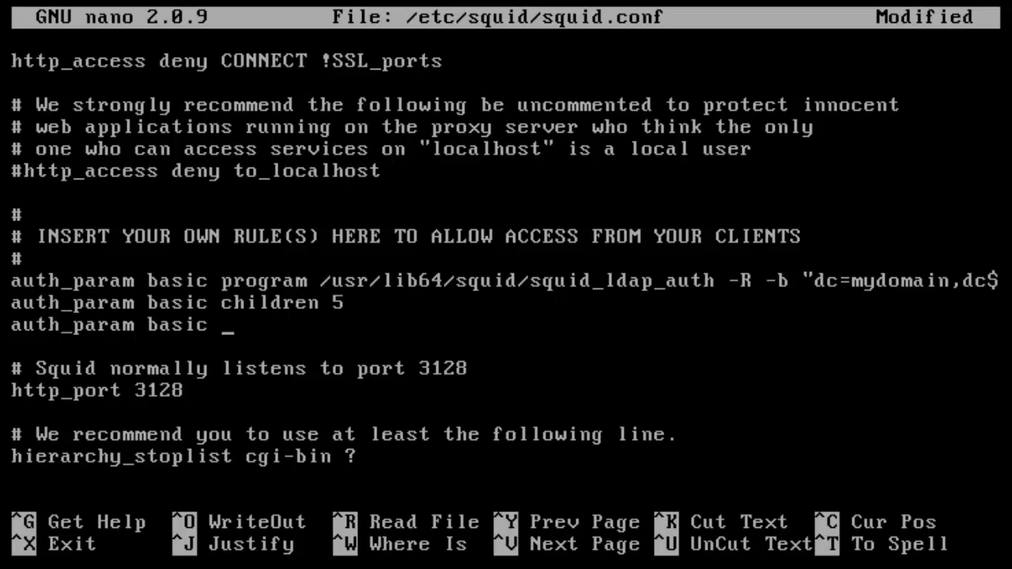
text(realm)
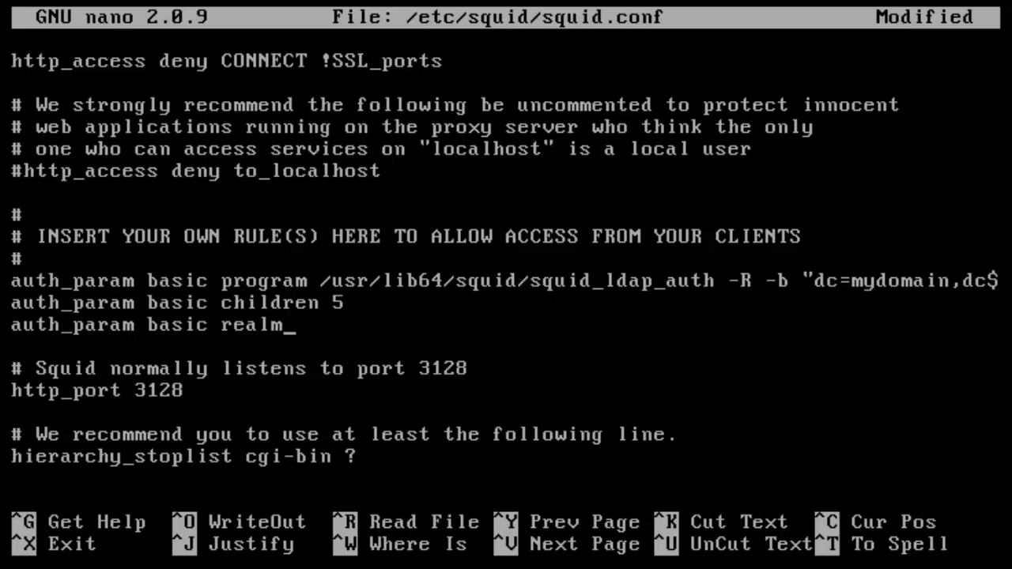
text( Credentials)
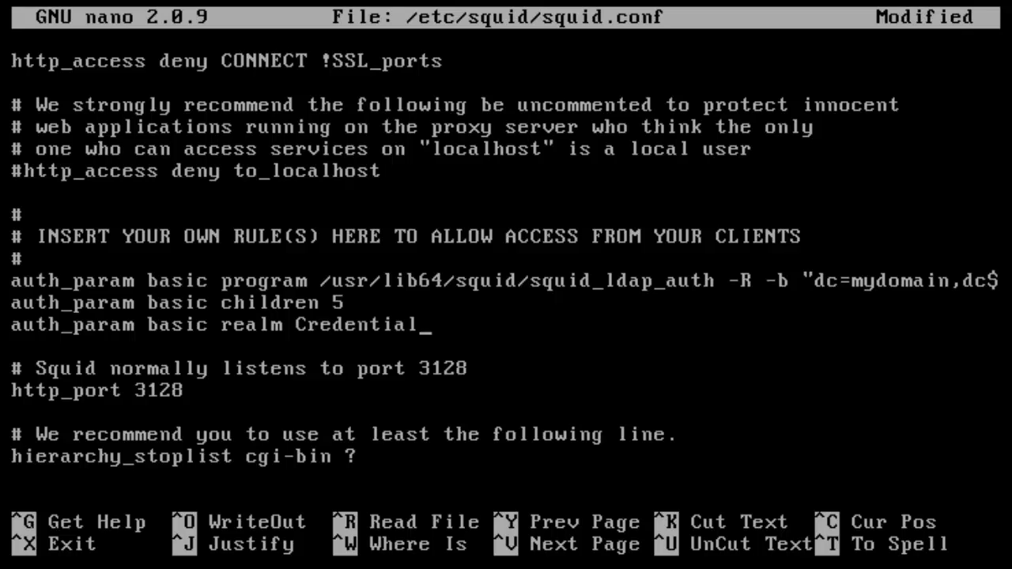
- Replace the realm text with 'Please insert your Windows credentials to navigate'
key(BackSpace)
key(BackSpace)
key(BackSpace)
key(BackSpace)
key(BackSpace)
key(BackSpace)
key(BackSpace)
key(BackSpace)
key(BackSpace)
key(BackSpace)
key(BackSpace)
text(Pl)
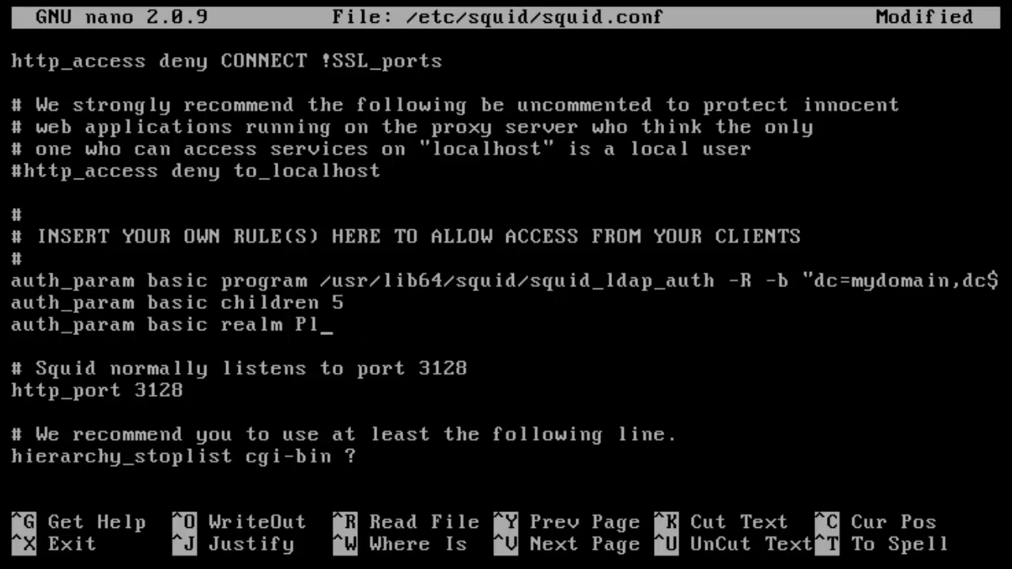
text(ease insert )
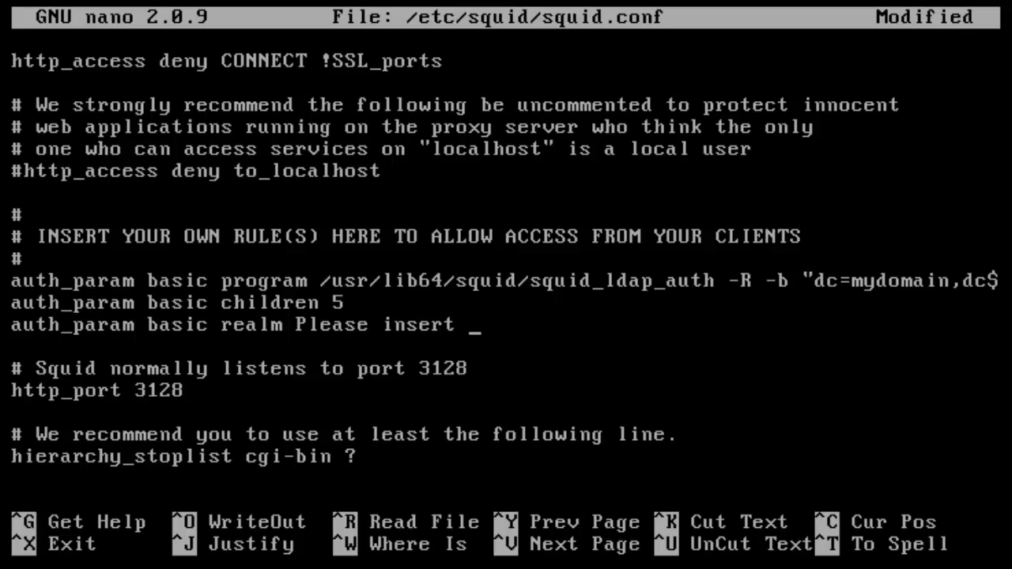
text(your Windows )
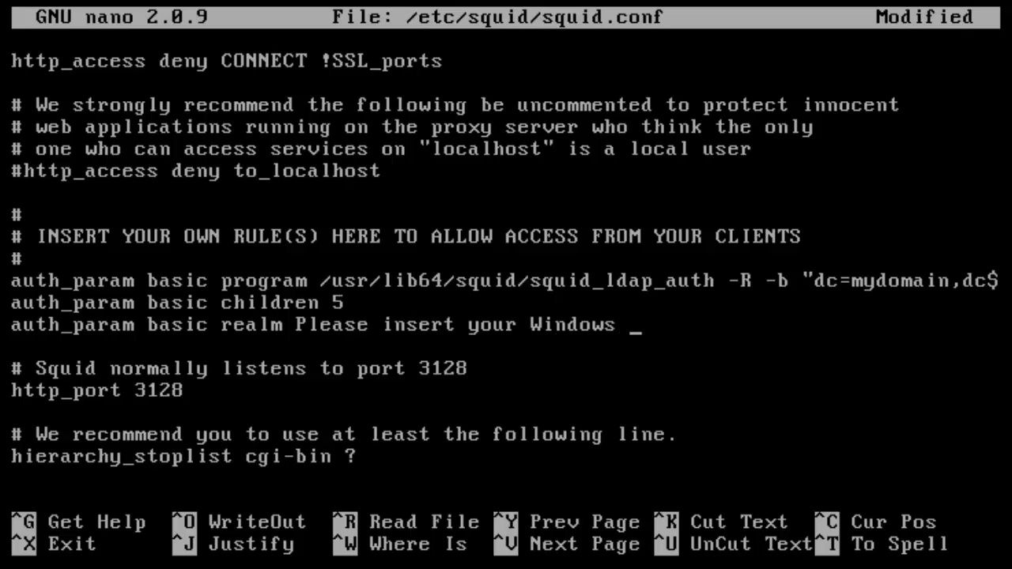
text(credentiasl)
key(BackSpace)
key(BackSpace)
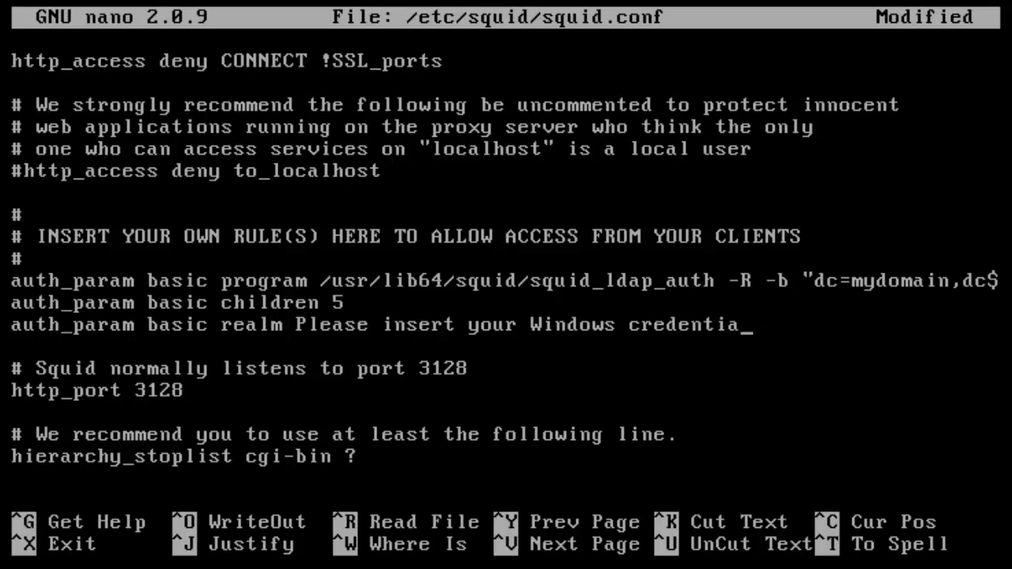
text(ls to navbi)
key(BackSpace)
key(BackSpace)
text(i)
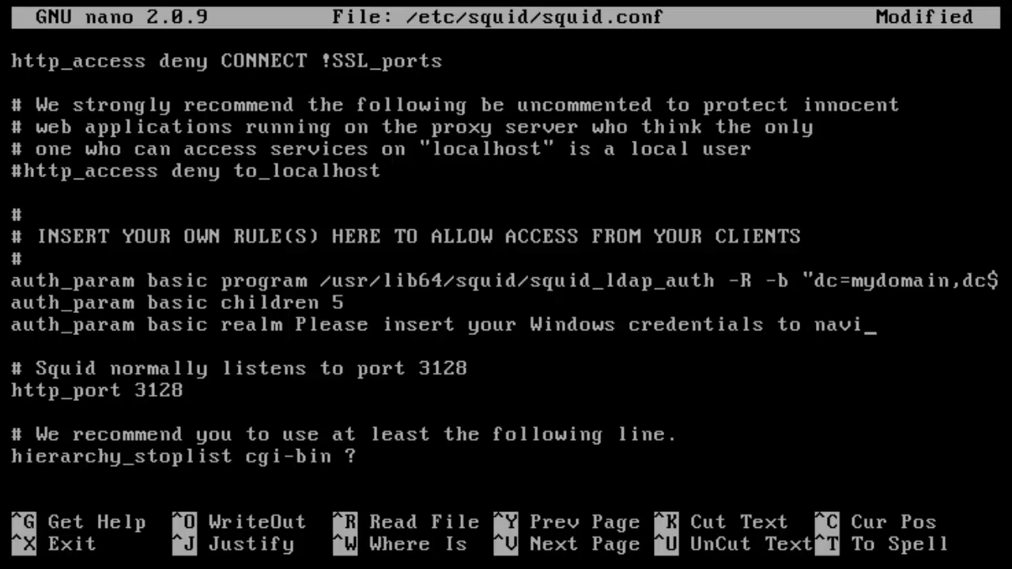
text(gate)
- Review the realm message, then type 'auth_param basic credentialsttl 15 minutes' on the next line
key(Left)
key(Left)
key(Left)
key(Left)
key(Left)
key(Left)
key(Left)
key(Left)
key(Left)
key(Left)
key(Left)
key(Left)
key(Left)
key(Left)
key(Left)
key(Left)
key(Left)
key(Left)
key(Left)
key(Left)
key(Left)
key(Left)
key(Left)
key(Left)
key(Left)
key(Left)
key(Right)
key(Right)
key(Right)
key(Right)
key(Right)
key(Right)
key(Right)
key(Right)
key(Right)
key(Right)
key(Right)
key(Right)
key(Right)
key(Right)
key(Right)
key(Right)
key(Right)
key(Right)
key(Right)
key(Right)
key(Right)
key(Right)
key(Right)
key(Right)
key(Right)
key(Right)
key(Right)
key(Right)
key(Right)
key(Left)
key(Left)
key(Left)
key(Left)
key(Left)
key(Left)
key(Left)
key(Left)
key(Left)
key(Left)
key(Left)
key(Left)
key(Left)
key(Left)
key(Left)
key(Left)
key(Left)
key(Left)
key(Left)
key(Left)
key(Left)
key(Left)
key(Left)
key(Left)
key(Left)
key(Left)
key(Left)
key(Left)
key(Left)
key(Left)
key(Left)
key(Left)
key(Left)
key(Left)
key(Left)
key(Left)
key(Right)
key(Right)
key(Right)
key(Right)
key(Right)
key(Right)
key(Right)
key(Right)
key(Right)
key(Right)
key(Right)
key(Right)
key(Right)
key(Right)
key(Right)
key(Right)
key(Right)
key(Right)
key(Right)
key(Right)
key(Right)
key(Right)
key(Right)
key(Right)
key(Right)
key(Right)
key(Right)
key(Right)
key(Right)
key(Right)
key(Right)
key(Right)
key(Right)
key(Right)
text(auth_param)
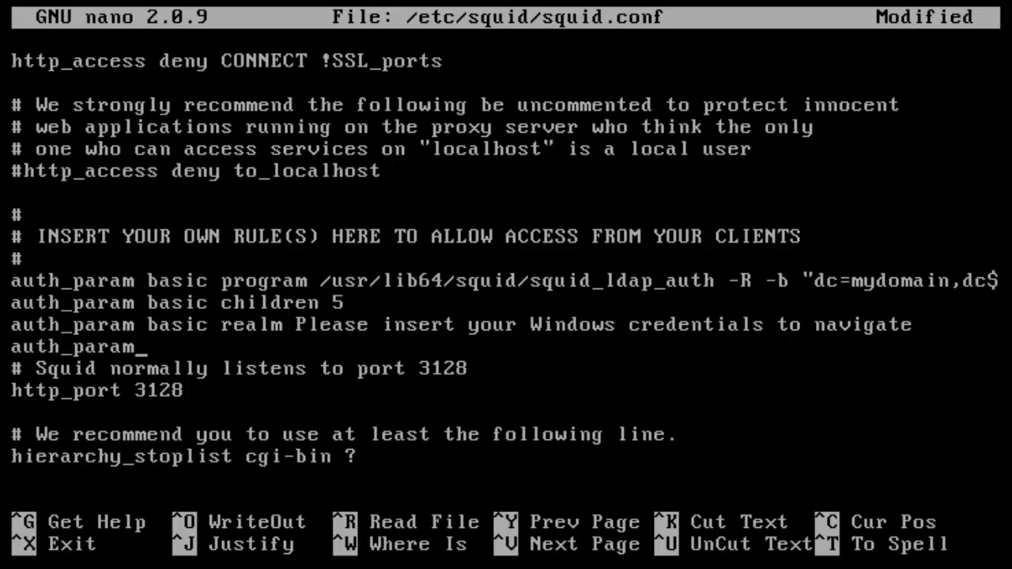
text( basic )
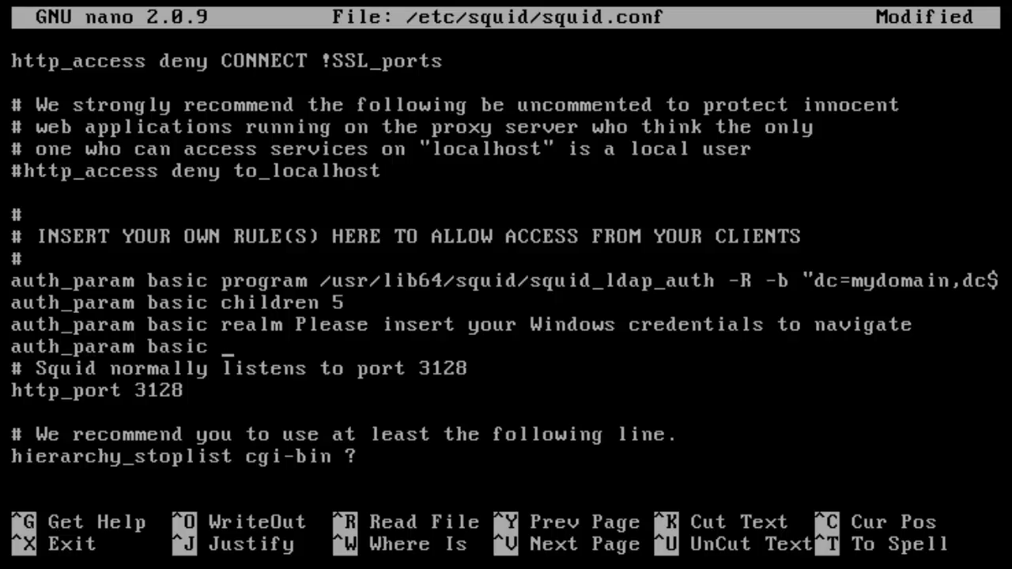
text(credentials)
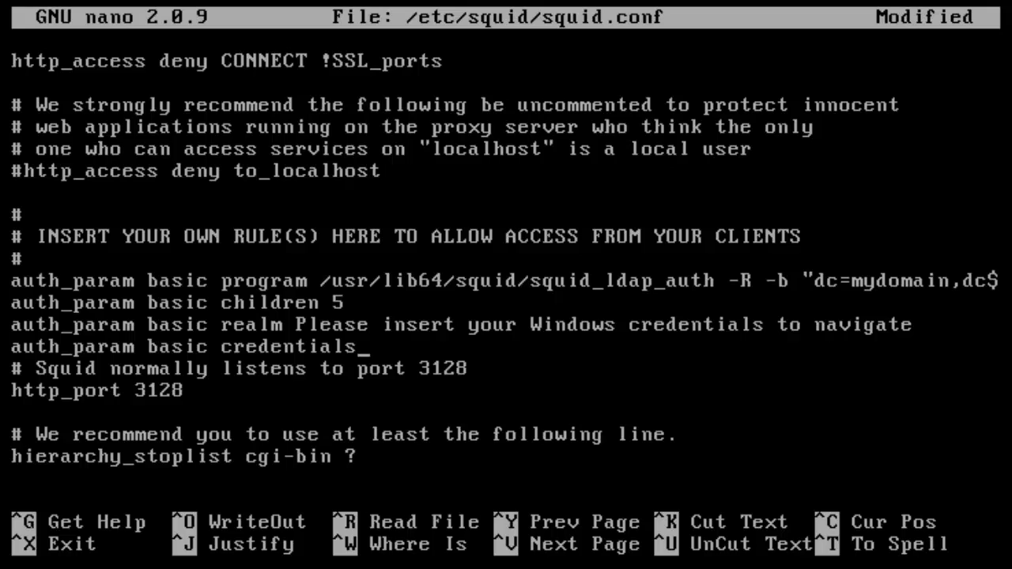
text(ttl 15 minutes)
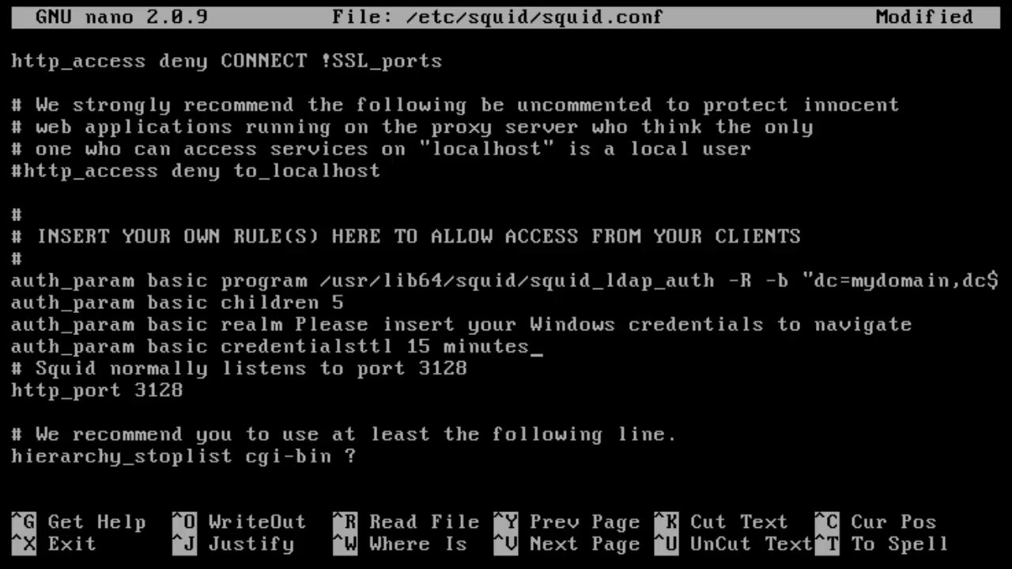
- Change the credentialsttl value from 15 minutes to 1 hour and add blank lines beneath it
key(Return)
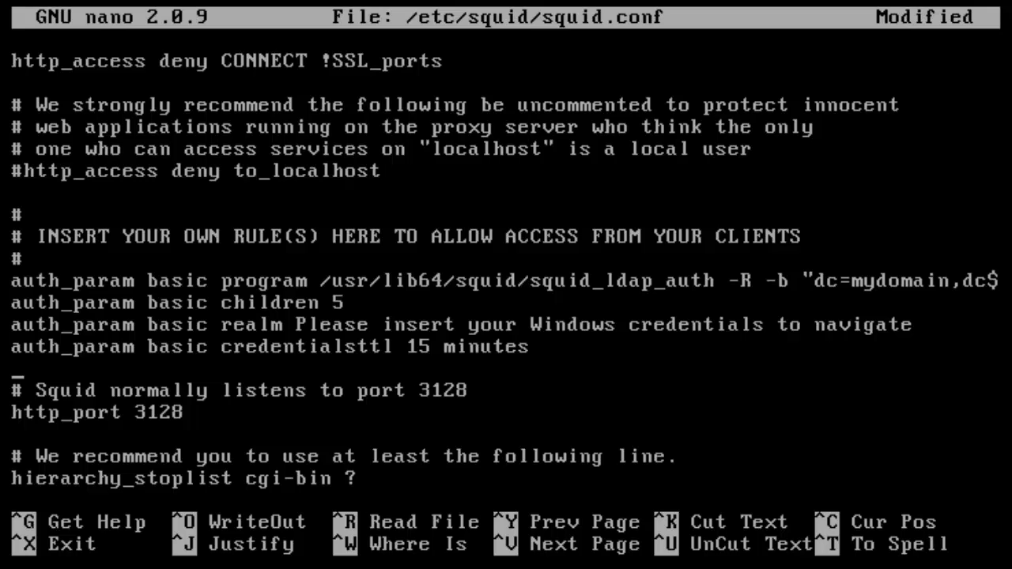
key(Left)
key(Left)
key(Left)
key(Left)
key(Left)
key(Left)
key(Left)
key(Left)
key(Left)
key(Right)
key(Right)
key(Right)
key(Right)
key(Right)
key(Right)
key(Right)
key(Right)
key(Right)
key(Right)
key(Right)
key(Left)
key(Left)
key(Left)
key(BackSpace)
key(BackSpace)
key(BackSpace)
key(BackSpace)
key(BackSpace)
key(BackSpace)
key(BackSpace)
key(BackSpace)
key(BackSpace)
key(BackSpace)
text(1 hour)
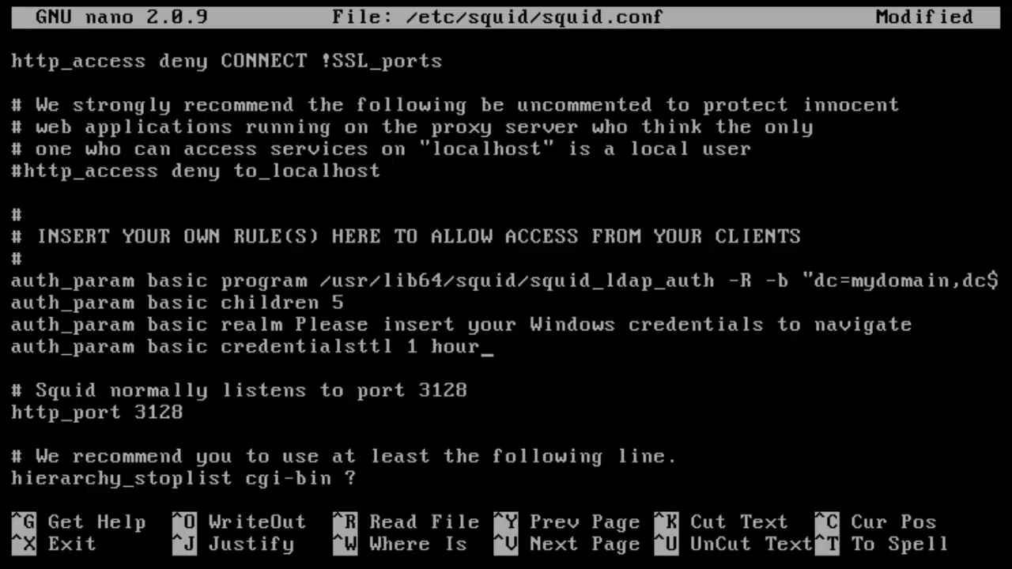
key(Return)
key(Return)
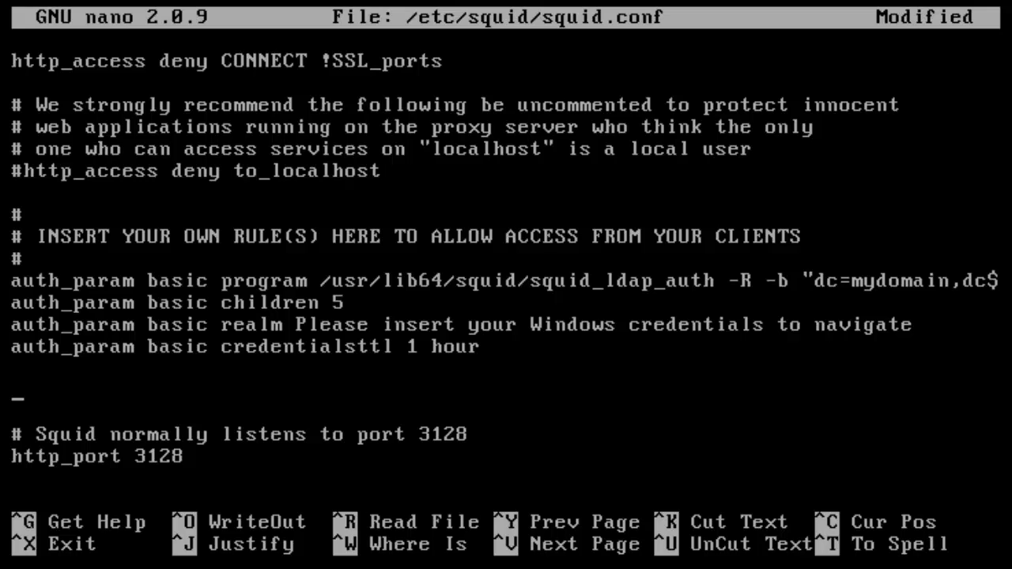
key(Up)
key(Up)
key(Up)
key(Up)
key(Up)
key(Up)
- Insert a '#AD communication commands #' heading above the auth_param basic program line
key(Down)
key(Down)
key(Down)
key(Down)
key(Down)
key(Up)
key(Up)
key(Up)
key(Up)
key(Up)
key(Down)
key(Return)
key(Up)
text(@+#)
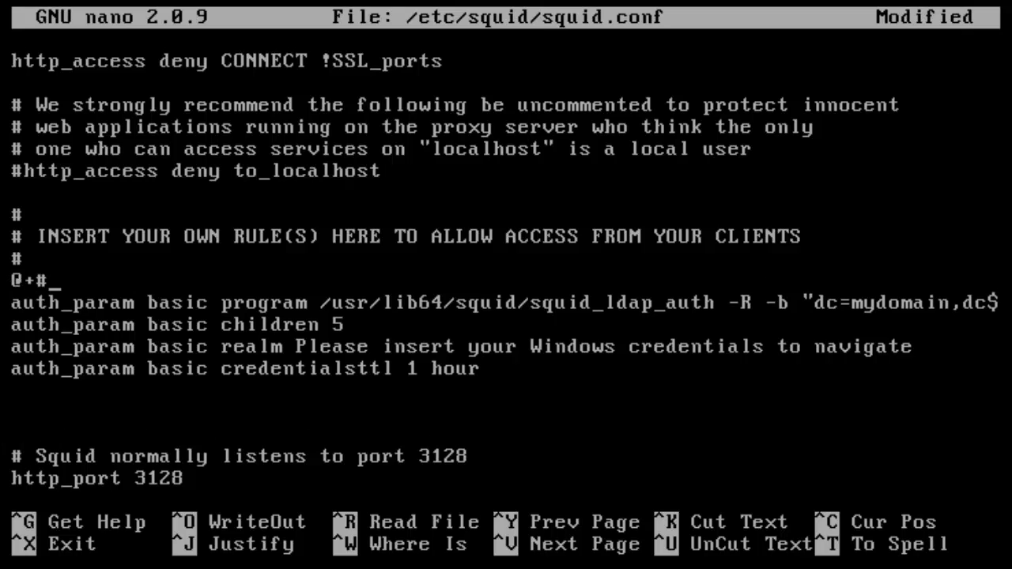
key(BackSpace)
key(BackSpace)
key(BackSpace)
text(#AD communita)
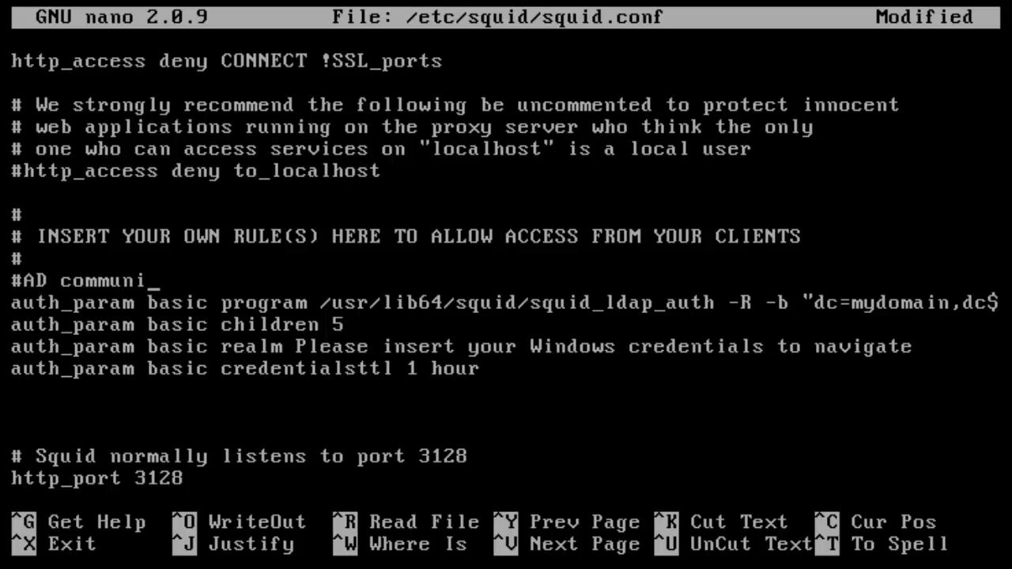
key(BackSpace)
key(BackSpace)
text(cation)
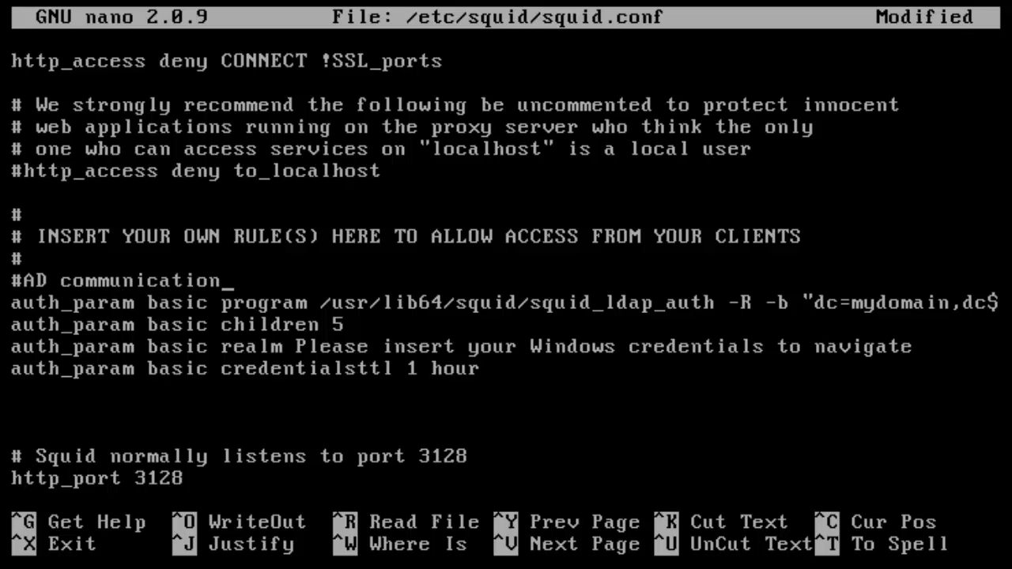
text( commands")
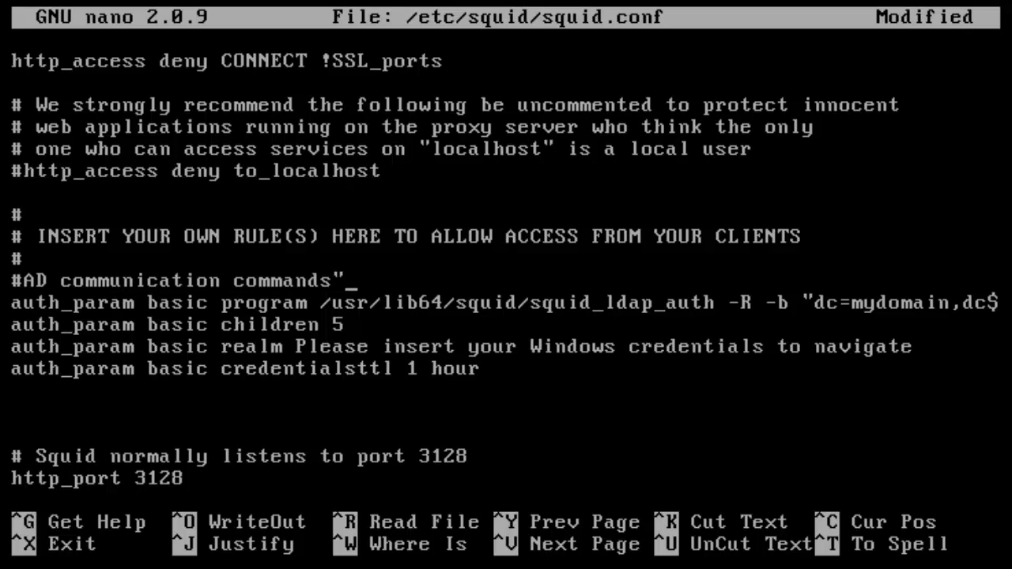
key(BackSpace)
text(#)
- Add '# AD group membership commands #' on the empty line below credentialsttl 1 hour
key(Down)
key(Down)
key(Down)
key(Down)
key(Left)
key(Right)
text(# AD m)
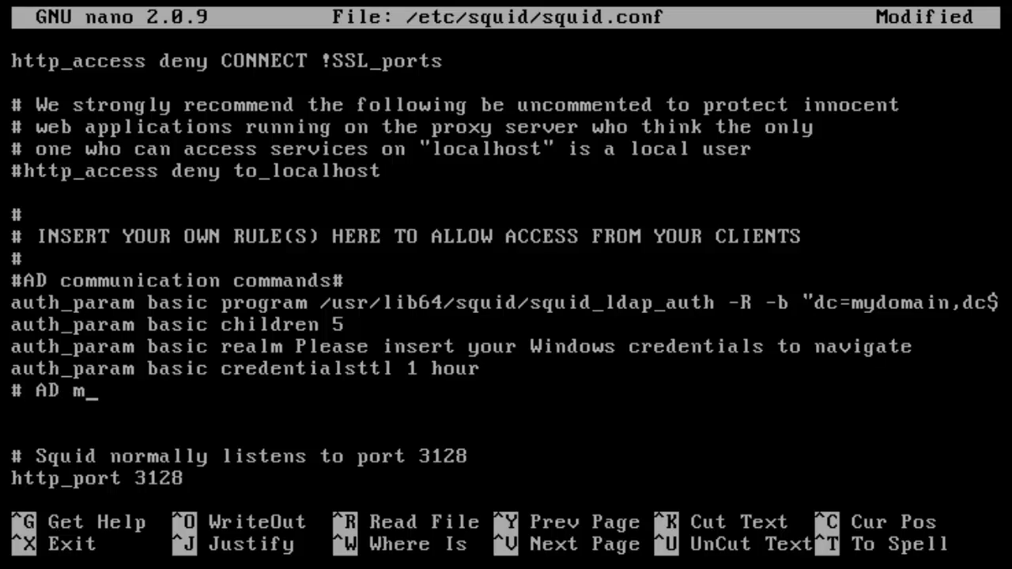
key(BackSpace)
text(goru)
key(BackSpace)
key(BackSpace)
key(BackSpace)
text(rou)
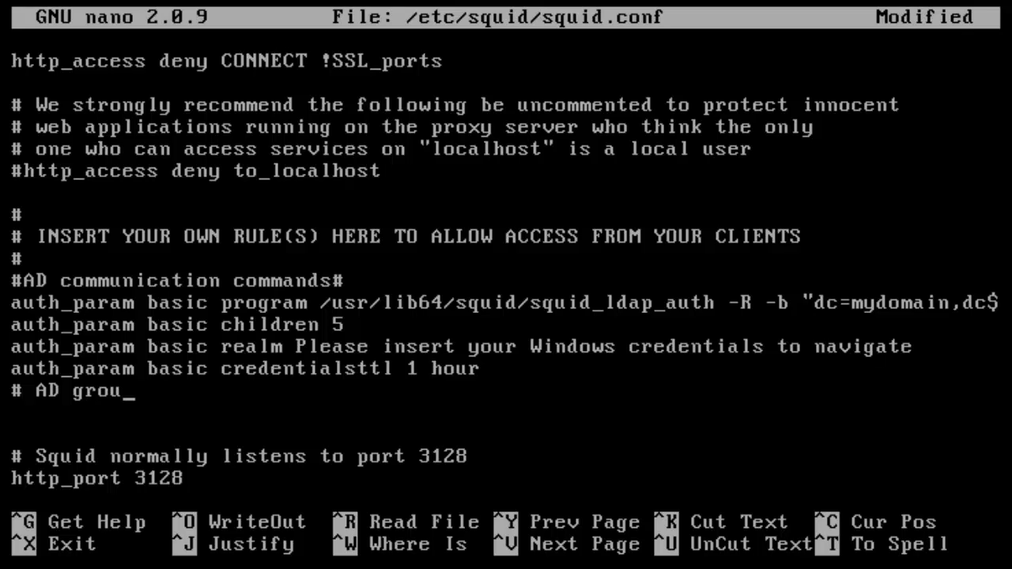
text(p membership)
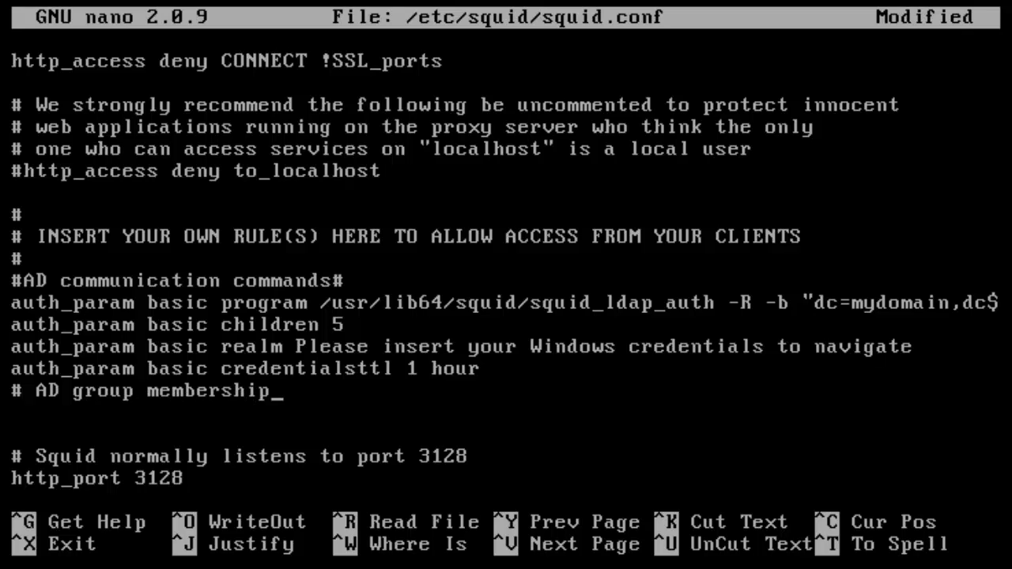
text( co)
text(s#)
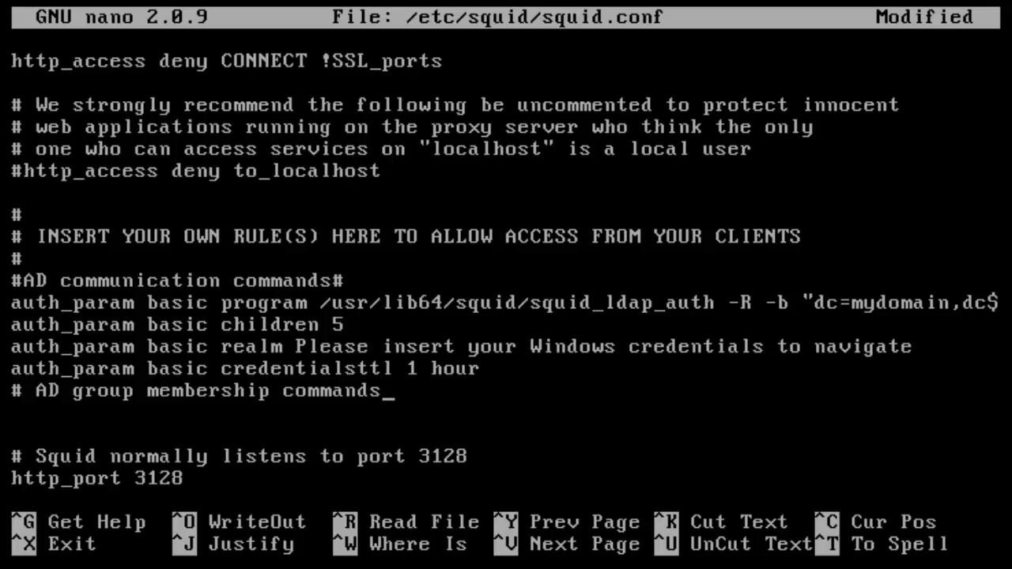
key(BackSpace)
text(#)
- Fix the spacing so the heading reads '# AD communication commands #'
key(Up)
key(Up)
key(Up)
key(Up)
key(Up)
key(Right)
key(Left)
key(Left)
key(Left)
key(Left)
key(Left)
key(Left)
key(Left)
key(Left)
key(Left)
key(Left)
key(Left)
key(Left)
key(Left)
key(Left)
key(Left)
key(Left)
key(Left)
key(Left)
key(Left)
key(Left)
key(Left)
key(Left)
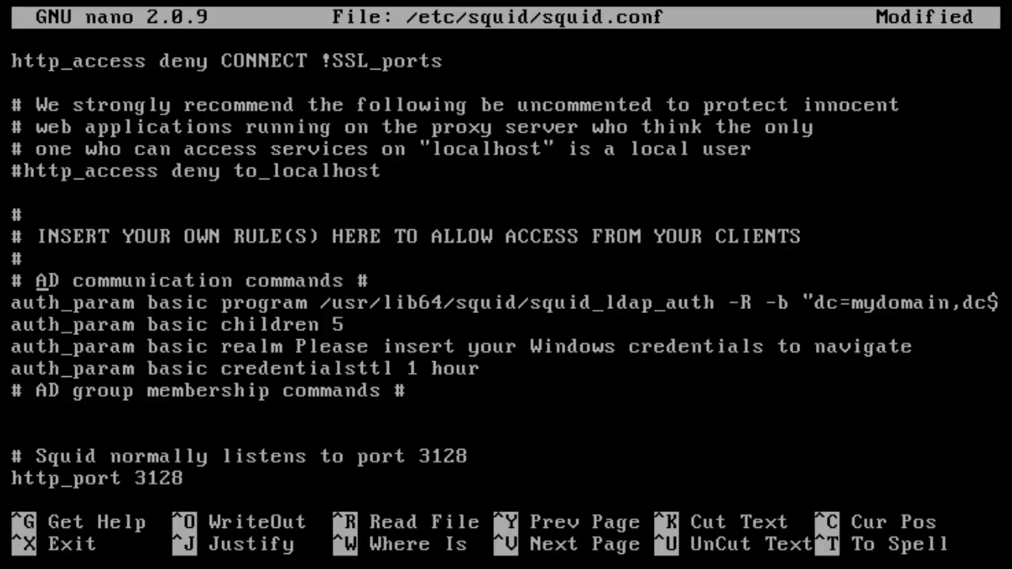
key(Down)
key(Down)
key(Down)
key(Down)
key(Down)
key(Down)
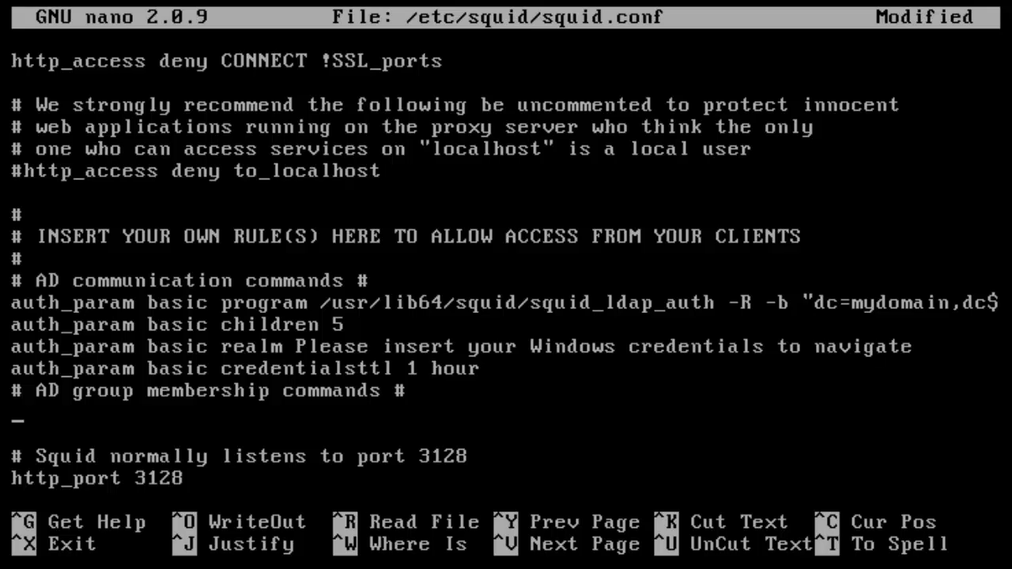
- Start the rule 'external_acl_type ldap_group %LOGIN' under the AD group membership heading
text(externar)
key(BackSpace)
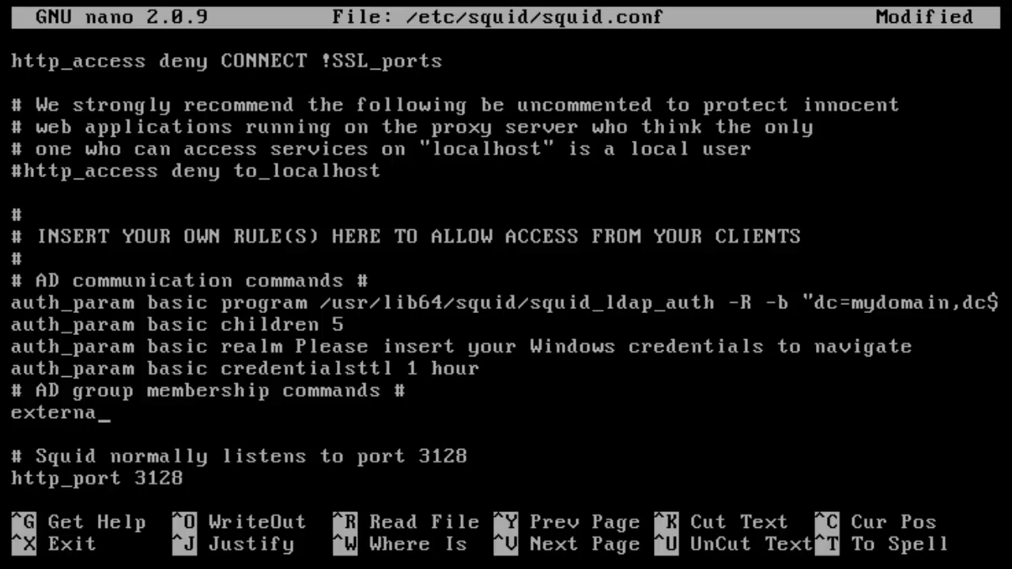
text(l_acl_type)
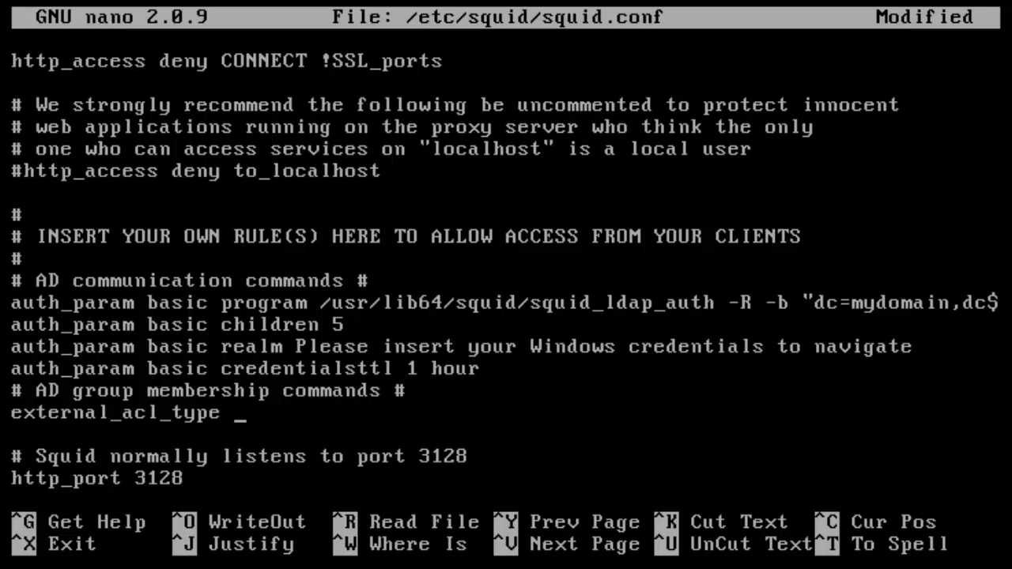
text(ldap_group )
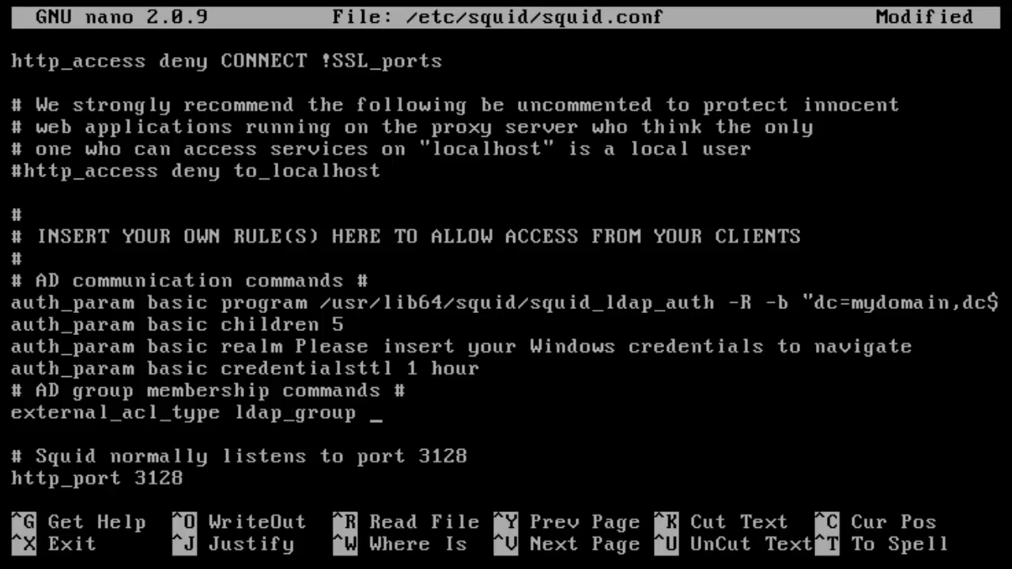
text(%LOGIN)
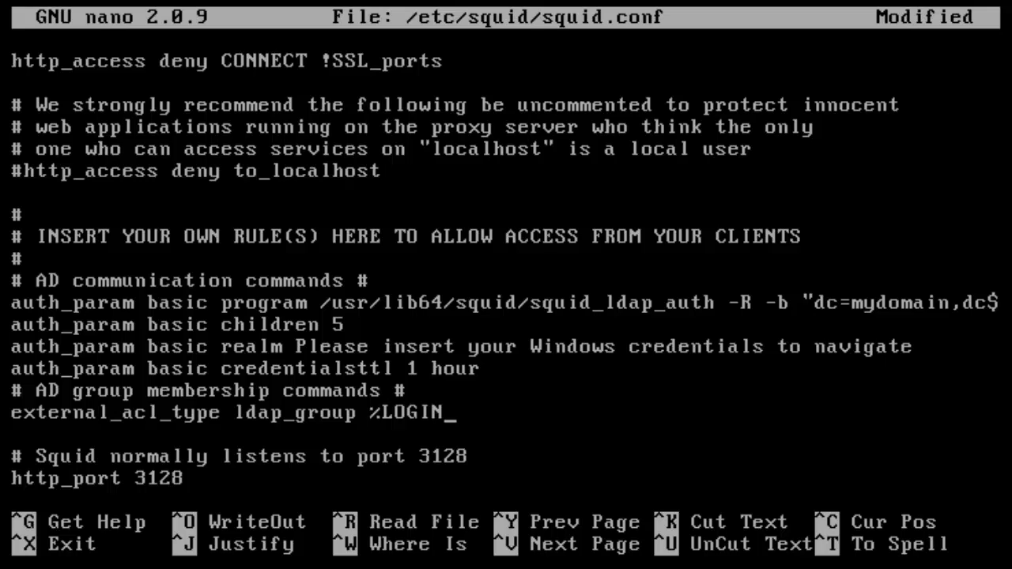
key(Left)
key(Left)
key(Left)
key(Left)
key(Left)
key(Left)
key(Right)
key(Right)
key(Right)
key(Up)
key(Up)
key(Up)
key(Up)
key(Up)
key(Left)
key(Left)
key(Left)
key(Left)
key(Left)
key(Left)
key(Left)
key(Left)
key(Left)
key(Left)
key(Left)
key(Left)
key(Left)
key(Left)
key(Left)
key(Left)
key(Left)
key(Left)
key(Left)
key(Left)
key(Left)
key(Left)
key(Left)
key(Left)
key(Left)
key(Left)
key(Right)
key(Right)
key(Right)
key(Right)
key(Right)
key(Right)
key(Right)
key(Right)
key(Right)
key(Right)
key(Right)
key(Right)
key(Right)
key(Right)
key(Down)
key(Down)
key(Down)
key(Down)
key(Down)
key(Right)
key(Right)
key(Right)
key(Right)
key(Right)
key(Right)
key(Right)
key(Right)
key(Down)
key(Down)
key(Up)
key(Up)
key(End)
- Add the helper path /usr/lib64/squid/squid_ldap_group with the -R -b options
text(/us)
key(BackSpace)
text(sr/s)
key(BackSpace)
text(lib)
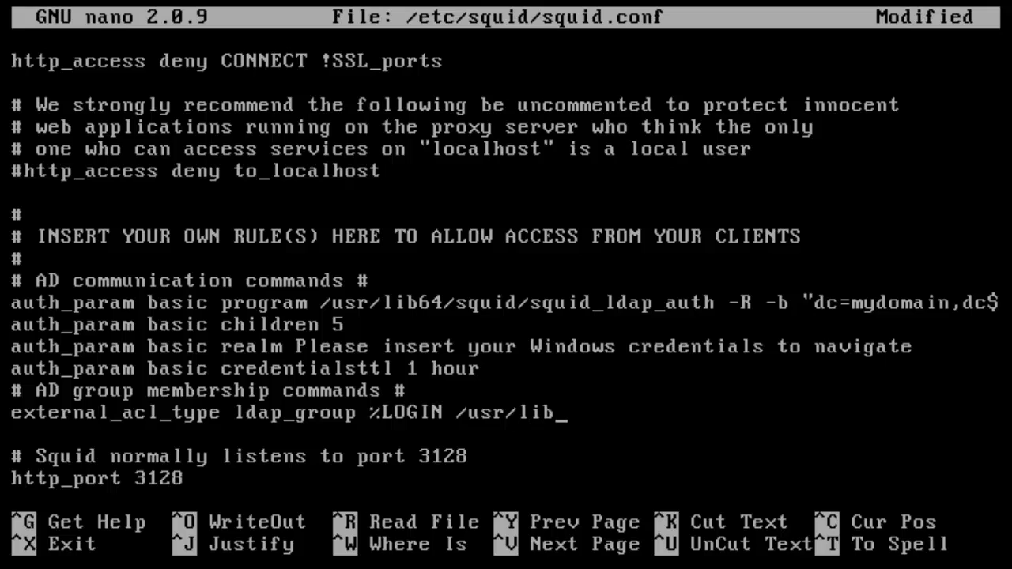
text(64/squid/squid)
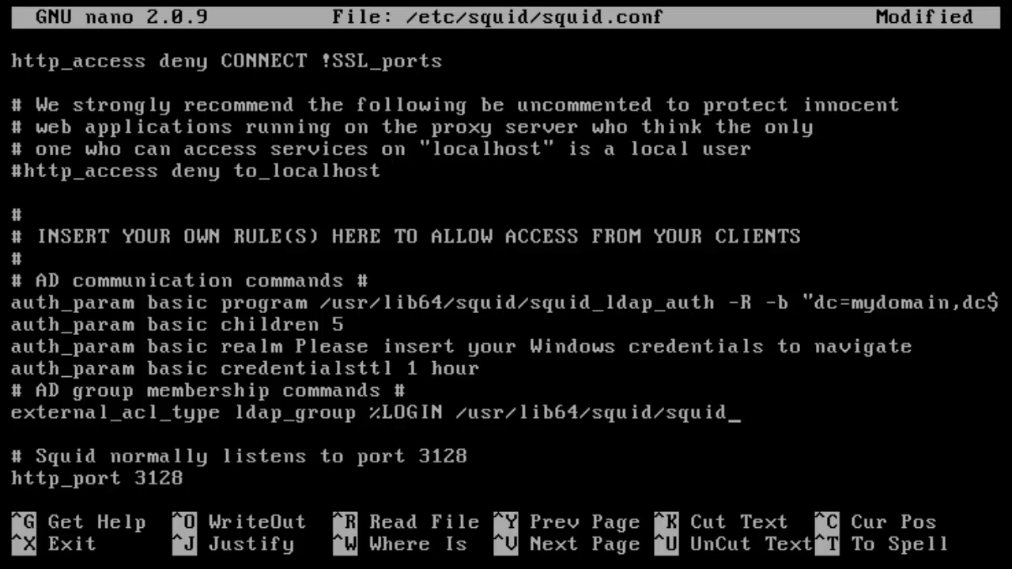
text(_ldap_)
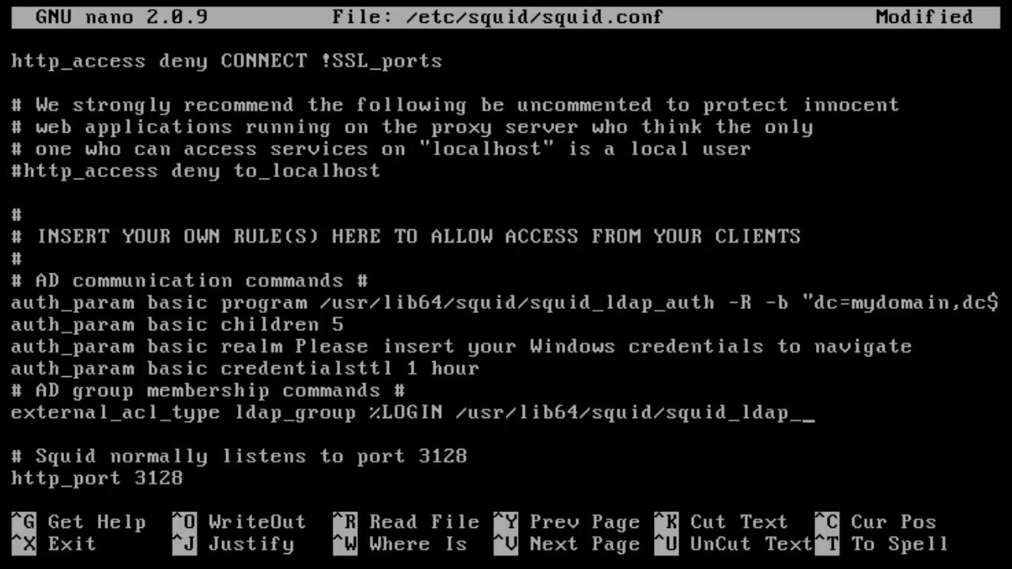
text(group)
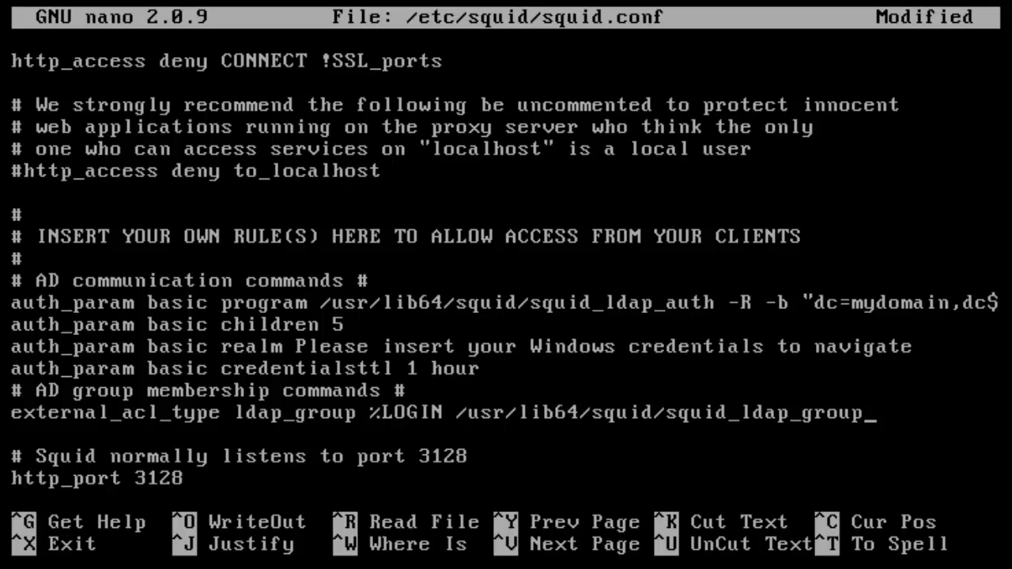
key(Left)
key(Left)
key(Left)
key(Left)
key(Left)
key(Left)
key(Left)
key(Left)
key(Left)
key(Left)
key(Left)
key(Left)
key(Left)
key(Left)
key(Left)
key(Left)
key(Left)
key(Left)
key(Left)
key(Left)
key(Right)
key(Right)
key(Left)
key(Left)
key(Right)
key(Right)
key(Right)
key(Right)
key(Right)
key(Right)
key(Right)
key(Right)
key(Right)
key(Right)
key(Right)
key(Right)
key(Right)
key(Right)
key(Right)
key(Right)
key(Right)
key(Right)
key(Right)
key(Right)
key(Right)
key(Right)
key(Right)
key(Right)
key(Right)
key(Right)
text(-R -b)
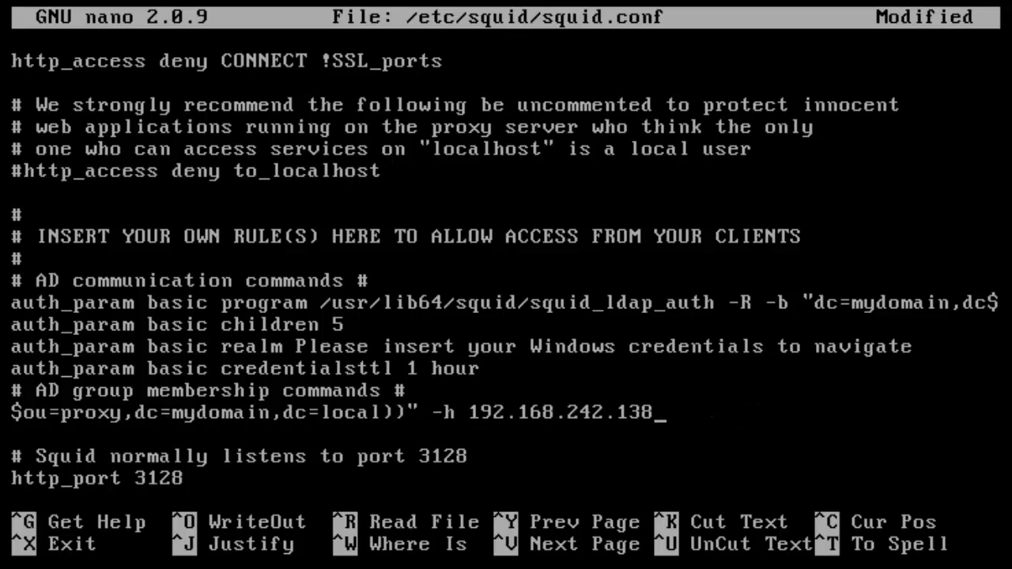
key(Return)
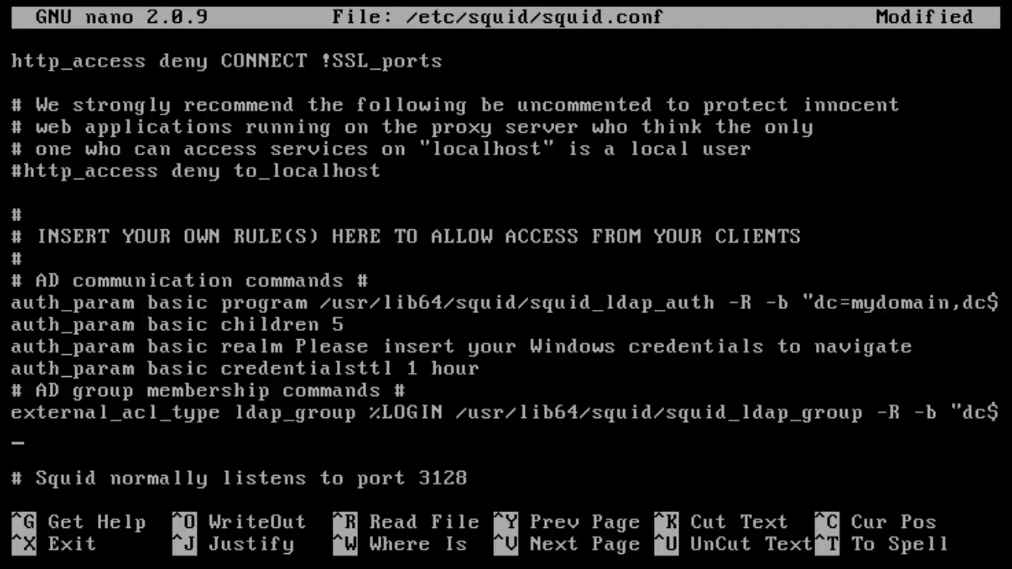
- Add a lone '#' separator line below the external_acl_type rule
text(#)
key(Return)
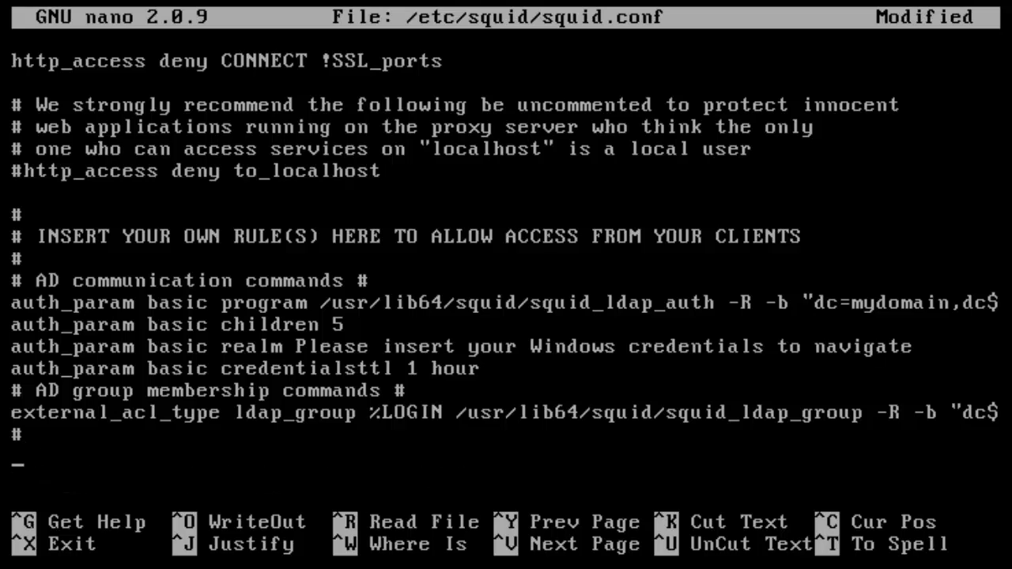
key(Up)
key(Up)
key(Up)
key(Down)
key(Down)
key(Down)
- Begin the rule 'acl level1 external' on the next line
text(acl)
text(level1)
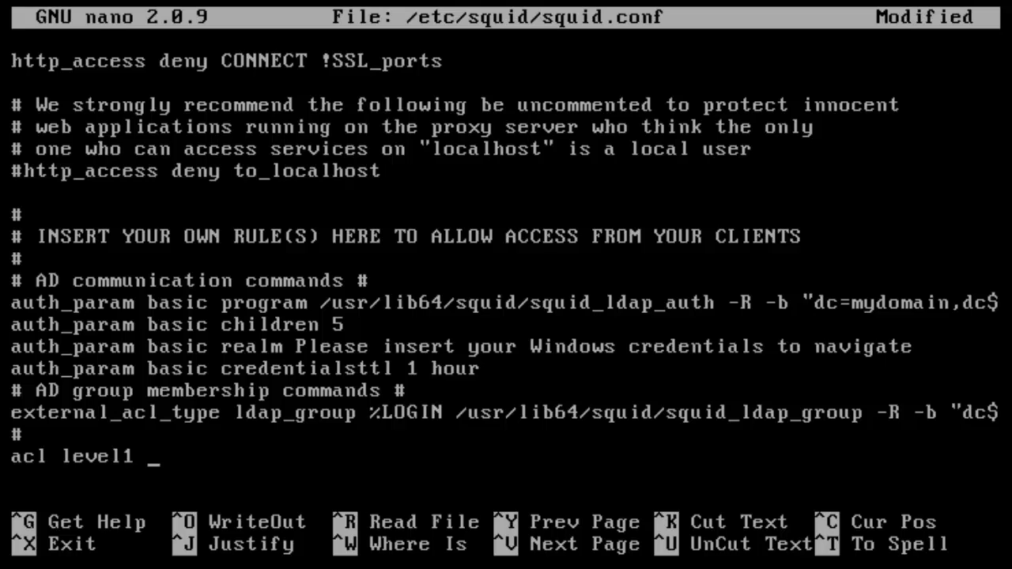
key(Left)
key(Left)
key(Left)
key(Left)
key(Left)
key(Left)
key(Left)
key(Right)
key(Right)
key(Right)
key(Right)
key(Right)
key(Right)
key(Right)
key(Left)
key(Left)
key(Left)
key(Left)
key(Left)
key(Left)
key(Left)
key(Right)
key(Right)
key(Right)
key(Right)
key(Right)
key(Right)
key(Right)
text(externh)
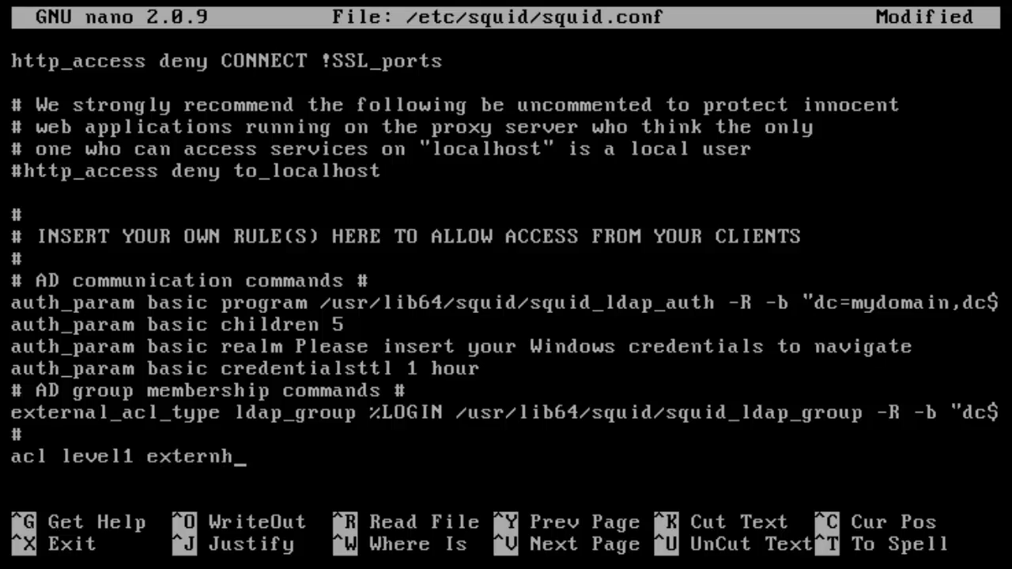
key(BackSpace)
text(al)
key(BackSpace)
key(Left)
key(Left)
key(Left)
key(Left)
key(Left)
key(Left)
key(Left)
key(Left)
key(Left)
key(Left)
key(Left)
key(Left)
key(Left)
key(Right)
key(Right)
key(Right)
key(Right)
key(Left)
key(Left)
key(Left)
key(Left)
key(Left)
key(Right)
key(Right)
key(Right)
key(Right)
key(Right)
key(Right)
key(Right)
key(Right)
key(Right)
key(Right)
key(Right)
key(Right)
key(Right)
key(Right)
key(Left)
key(Left)
key(Left)
key(Left)
key(Left)
key(Left)
key(Left)
key(Left)
key(Left)
key(Right)
key(Right)
key(Right)
key(Right)
key(Right)
key(Right)
key(Right)
key(Right)
key(Right)
key(Up)
key(Up)
key(Up)
key(Down)
key(Left)
key(Left)
key(Left)
key(Left)
key(Left)
key(Left)
key(Left)
key(Left)
key(Right)
key(Right)
key(Right)
key(Right)
key(Right)
key(Right)
key(Right)
key(Right)
key(Right)
key(Right)
key(Right)
key(Right)
key(Right)
key(Right)
key(Right)
key(Right)
key(Right)
key(Right)
key(Right)
key(Right)
key(Right)
key(Right)
key(Down)
key(Up)
key(Left)
key(Left)
key(Left)
key(Left)
key(Left)
key(Left)
key(Left)
key(Left)
key(Left)
key(Right)
key(Right)
key(Right)
key(Right)
key(Right)
key(Right)
key(Right)
key(Down)
key(Down)
- Complete the rule with 'ldap_group level1'
text(ldap_)
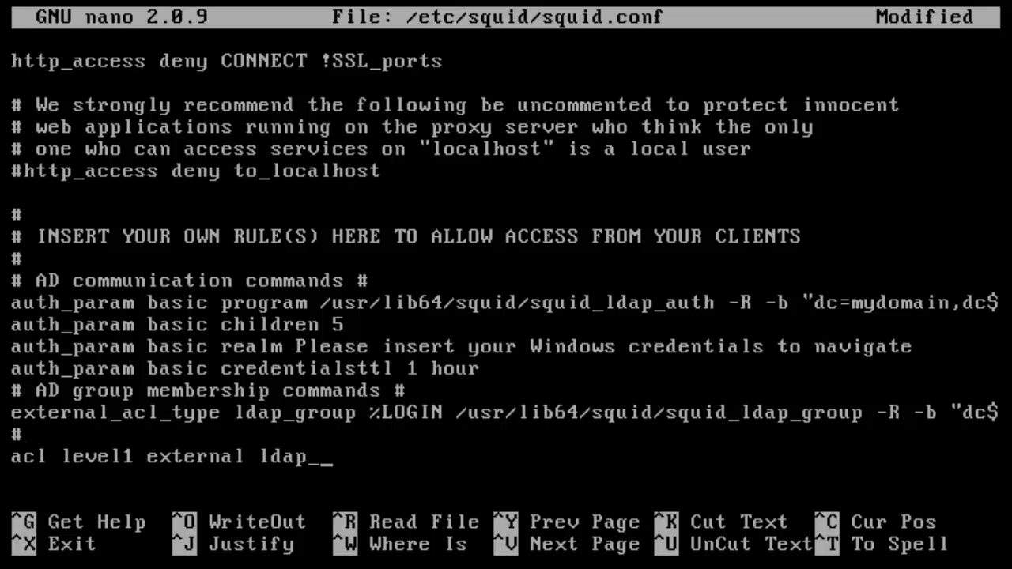
text(group)
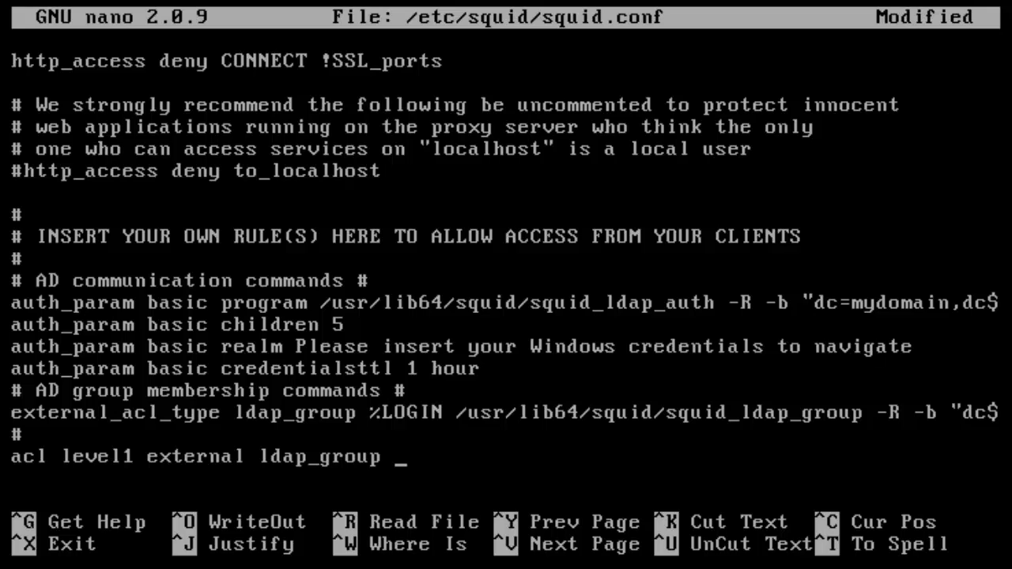
text(level1)
key(Left)
key(Left)
key(Left)
key(Left)
key(Left)
key(Left)
key(Left)
key(Left)
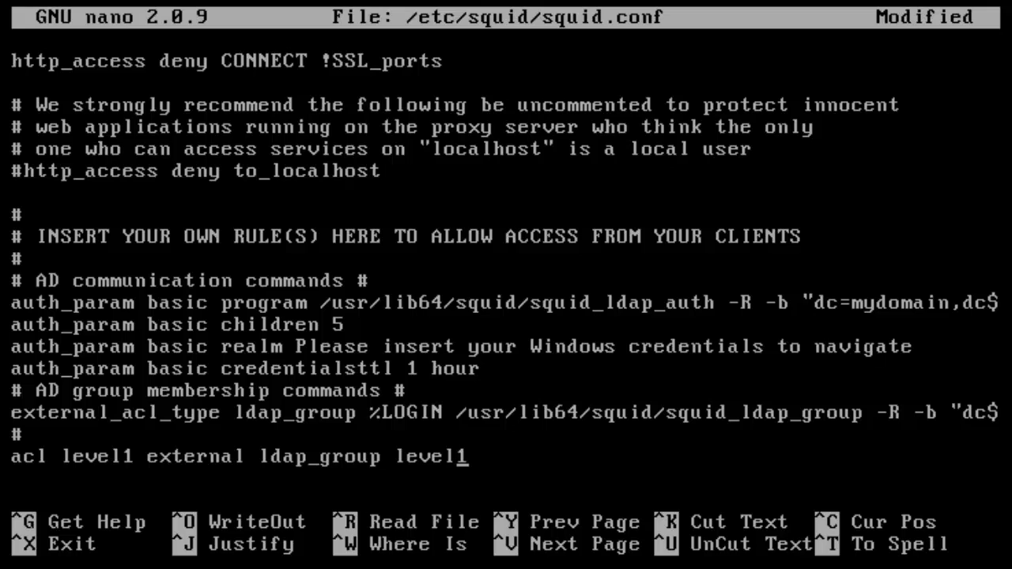
key(Left)
key(Left)
key(Left)
key(Left)
key(Left)
key(Left)
key(Left)
key(Left)
key(Left)
key(BackSpace)
text(_)
key(Left)
key(Left)
key(Left)
key(Left)
key(Left)
key(Left)
key(Left)
key(Left)
key(Left)
key(Left)
key(Left)
key(Left)
key(Left)
key(Left)
key(Left)
key(Left)
key(Left)
key(Left)
key(Left)
key(Right)
key(Right)
key(Right)
key(Right)
key(BackSpace)
text(_)
key(Right)
key(Right)
key(Right)
key(Right)
key(Right)
key(Right)
key(Left)
key(Left)
key(Left)
key(Left)
key(Left)
key(Left)
key(Left)
key(Right)
key(Right)
key(Right)
key(Right)
key(Right)
key(Right)
key(Right)
key(Left)
key(Left)
key(Left)
key(Left)
key(Left)
key(Right)
key(Right)
key(Right)
key(Right)
key(Right)
key(Left)
key(Left)
key(Left)
key(Left)
key(Left)
key(Right)
key(Right)
key(Right)
key(Right)
key(Right)
key(Right)
key(Left)
key(Left)
key(Left)
key(Left)
key(Right)
key(Right)
key(Right)
key(Right)
key(Right)
key(Right)
key(Right)
key(Right)
key(Right)
key(Right)
key(Right)
key(Right)
key(Right)
key(Right)
key(Right)
key(Right)
key(Right)
key(Right)
key(Right)
key(Right)
key(Right)
key(Right)
key(Right)
key(Left)
key(Left)
key(Left)
key(Left)
key(Left)
key(Left)
key(Left)
key(Left)
key(Left)
key(Left)
key(Left)
key(Left)
key(Left)
key(Left)
key(Left)
key(Left)
key(Left)
key(Left)
key(Left)
key(Left)
key(Left)
key(Left)
key(Left)
key(Left)
key(Left)
key(Left)
key(Left)
key(Left)
key(Left)
key(Left)
key(Right)
key(Right)
key(Right)
key(Right)
key(Right)
key(Right)
key(Right)
key(Right)
key(Right)
key(Right)
key(Right)
key(Right)
key(Right)
key(Left)
key(Left)
key(Left)
key(Right)
key(Right)
key(Right)
key(Right)
key(Right)
key(Left)
key(Left)
key(Left)
key(Left)
key(Left)
key(Right)
key(Right)
key(Right)
key(Right)
key(Right)
key(Right)
key(Right)
key(Right)
key(Right)
key(Right)
key(Right)
key(Right)
key(Right)
key(Right)
key(Right)
key(Left)
key(Left)
key(Left)
key(Left)
key(Up)
key(Up)
key(Left)
key(Left)
key(Left)
key(Left)
key(Left)
key(Left)
key(Right)
key(Right)
key(Right)
key(Right)
key(Right)
key(Right)
key(Right)
key(Right)
key(Right)
key(Left)
key(Left)
key(Left)
key(Left)
key(Left)
key(Left)
key(Left)
key(Left)
key(Left)
key(Left)
key(Left)
key(Left)
key(Left)
key(Left)
key(Left)
key(Left)
key(Left)
key(Left)
key(Left)
key(Left)
key(Right)
key(Right)
key(Right)
key(Right)
key(Right)
key(Right)
key(Right)
key(Right)
key(Right)
key(Right)
key(Right)
key(Right)
key(Right)
key(Right)
key(Right)
key(Right)
key(Right)
key(Right)
key(Right)
key(Right)
key(Right)
key(Left)
key(Left)
key(Left)
key(Left)
key(Left)
key(Left)
key(Left)
key(Left)
key(Left)
key(Left)
key(Left)
key(Left)
key(Left)
key(Left)
key(Left)
key(Left)
key(Left)
key(Left)
key(Left)
key(Left)
key(Right)
key(Right)
key(Right)
key(Right)
key(Down)
key(Down)
key(Right)
key(Right)
key(Right)
key(Right)
key(Right)
key(Right)
key(Right)
key(Right)
key(Right)
key(Right)
key(Right)
key(Right)
key(Right)
key(Right)
key(Right)
key(Right)
key(Right)
key(Left)
key(Right)
key(Right)
key(Right)
key(Right)
key(Right)
key(Right)
key(Right)
key(Up)
key(Up)
key(Left)
key(Left)
key(Left)
key(Left)
key(Left)
key(Left)
key(Left)
key(Left)
key(Left)
key(Left)
key(Left)
key(Left)
key(Left)
key(Left)
key(Left)
key(Left)
key(Left)
key(Left)
key(Right)
key(Right)
key(Right)
key(Right)
key(Right)
key(Right)
key(Right)
key(Left)
key(Left)
key(Left)
key(Left)
key(Left)
key(Left)
key(Right)
key(Right)
key(Right)
key(Right)
key(Right)
key(Right)
key(Right)
key(Right)
key(Right)
key(Left)
key(Left)
key(Left)
key(Right)
key(Down)
key(Down)
key(Down)
key(Up)
key(Right)
key(Right)
key(Right)
key(Right)
key(Right)
key(Right)
key(Right)
key(Right)
key(Right)
key(Right)
key(Right)
key(Right)
key(Left)
key(Left)
key(Left)
key(Right)
key(Right)
key(Left)
key(Left)
key(Left)
key(Left)
key(Right)
key(Right)
key(Right)
key(Right)
key(Up)
key(Up)
key(Up)
key(Up)
key(Down)
key(Up)
key(Up)
key(Up)
key(Up)
key(Down)
key(Down)
key(Down)
key(Down)
key(Down)
key(Down)
key(Up)
key(Up)
key(Up)
key(Up)
key(Up)
key(Up)
key(Left)
key(Left)
key(Left)
key(Left)
key(Left)
key(Left)
key(Left)
key(Left)
key(Left)
key(Left)
key(Left)
key(Left)
key(Left)
key(Left)
key(Left)
key(Left)
key(Left)
key(Left)
key(Left)
key(Left)
key(Left)
key(Left)
key(Left)
key(Left)
key(Right)
key(Right)
key(Right)
key(Right)
key(Right)
key(Right)
key(Right)
key(Right)
key(Right)
key(Right)
key(Right)
key(Right)
key(Right)
key(Left)
key(Left)
key(Left)
key(Left)
key(Left)
key(Left)
key(Left)
key(Left)
key(Left)
key(Left)
key(Left)
key(Left)
key(Left)
key(Right)
key(Right)
key(Right)
key(Right)
key(Right)
key(Right)
key(Right)
key(Right)
key(Right)
key(Right)
key(Right)
key(Right)
key(Right)
key(Right)
key(Right)
key(Left)
key(Down)
key(Down)
key(Down)
key(Down)
key(Down)
key(Down)
key(Down)
key(Right)
key(Right)
key(Right)
key(Right)
key(Right)
key(Right)
key(Right)
key(Right)
key(Right)
key(Right)
key(Right)
key(Right)
key(Return)
- Add 'acl level2 external ldap_group level2' and 'acl level3 external ldap_group level3' rules
text(aclo)
key(BackSpace)
text(l)
text(evel2 )
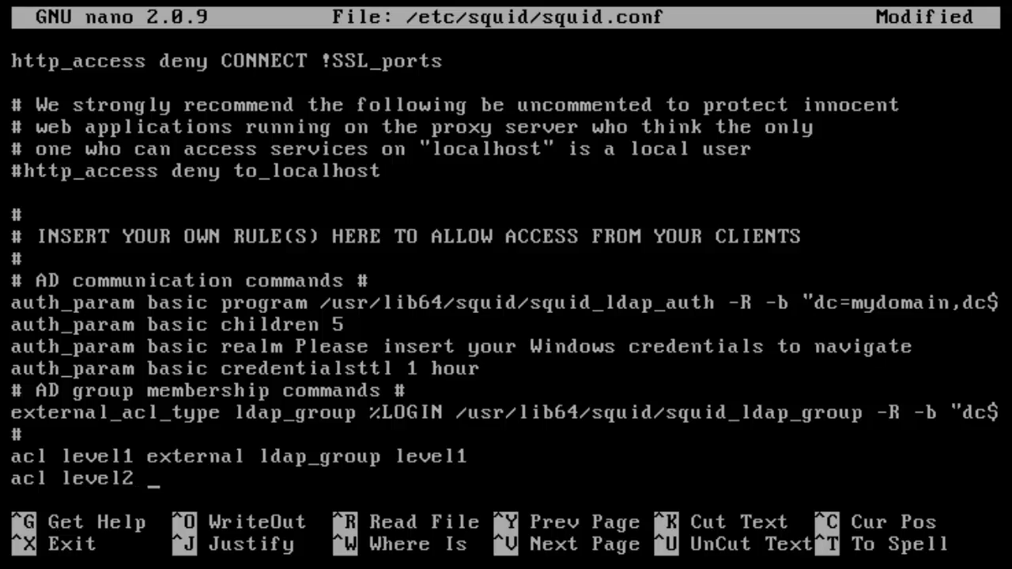
text(external l)
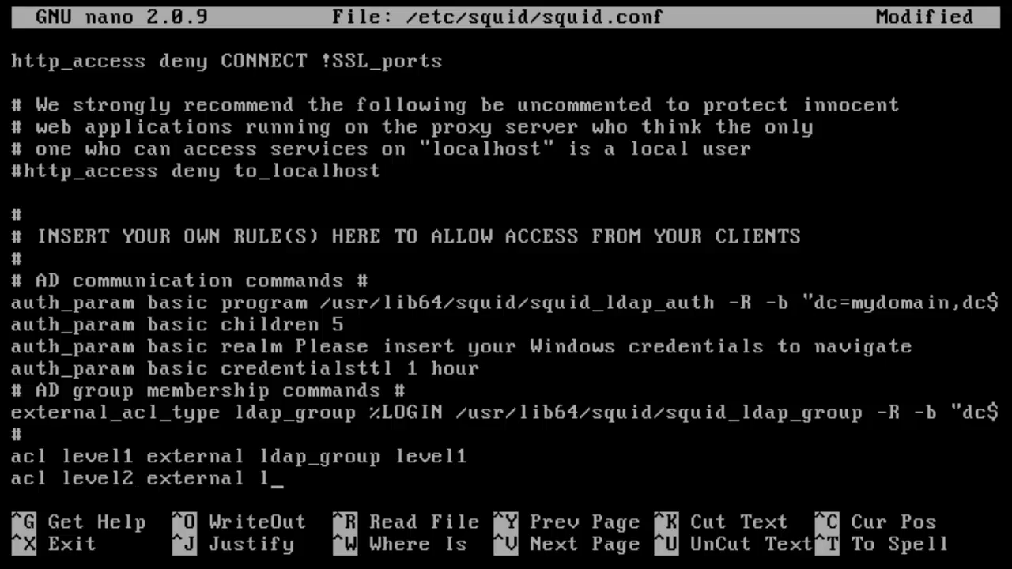
text(dap_group leve)
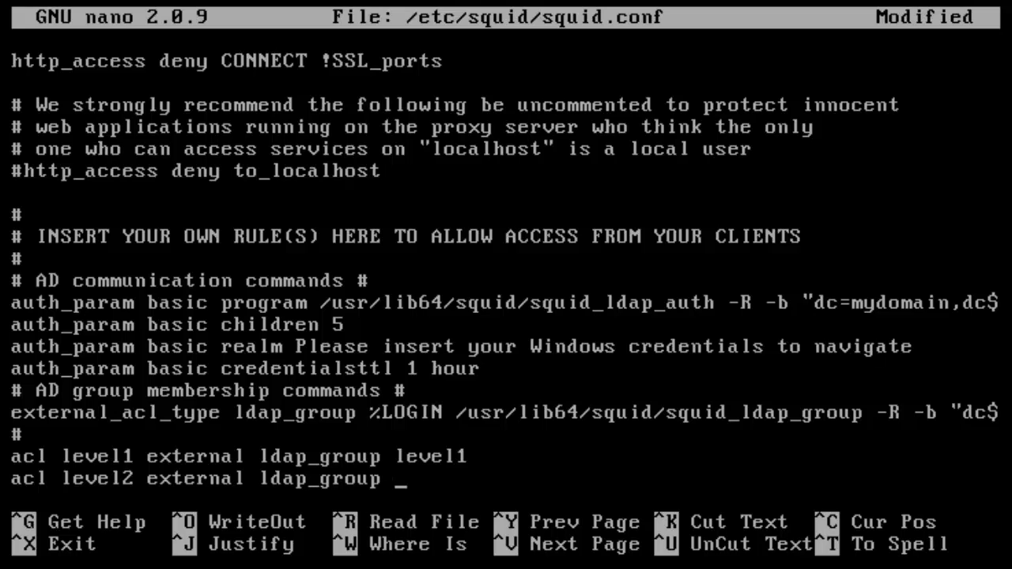
text(l2)
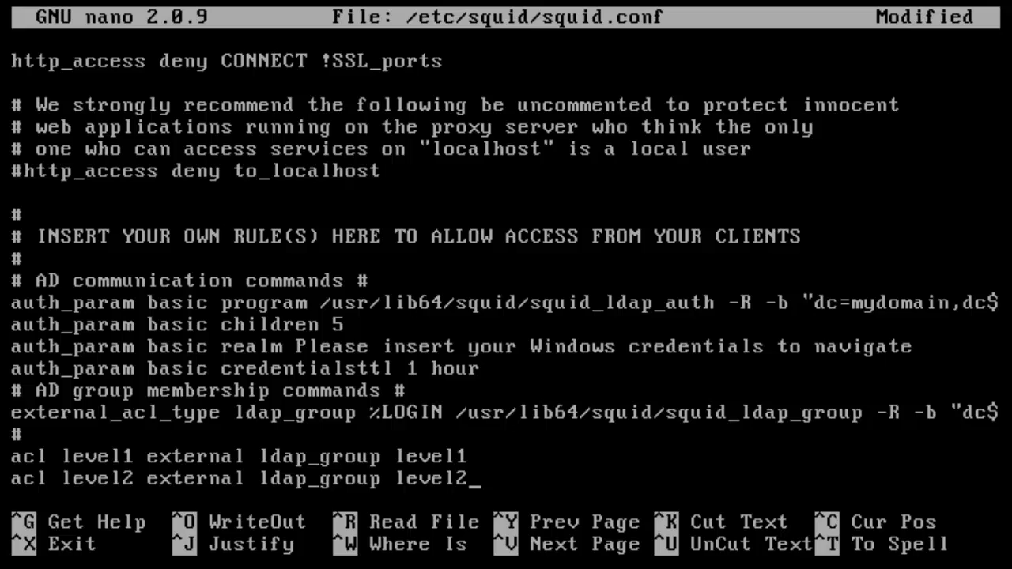
key(Return)
text(a)
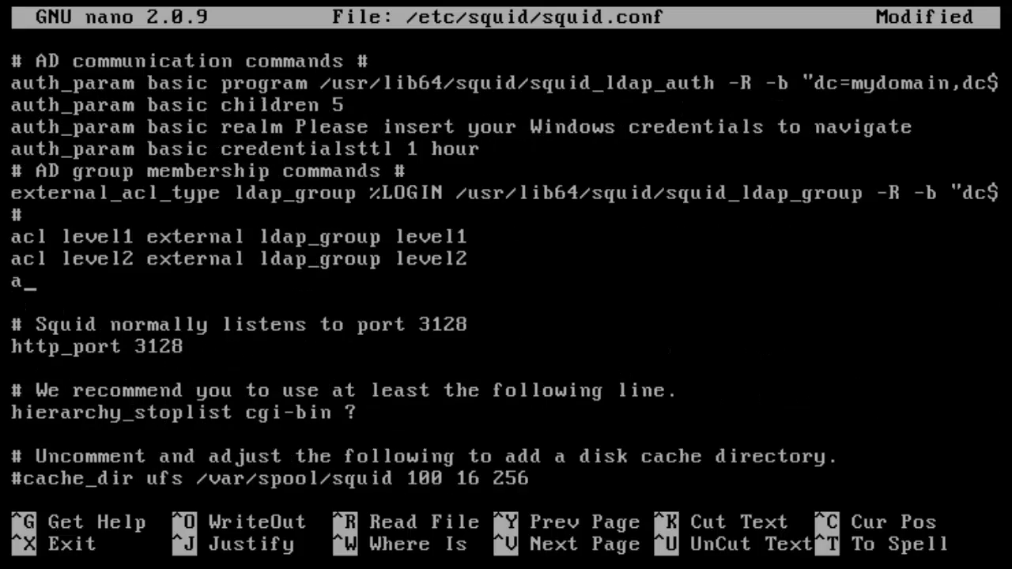
text(cl level3 exte)
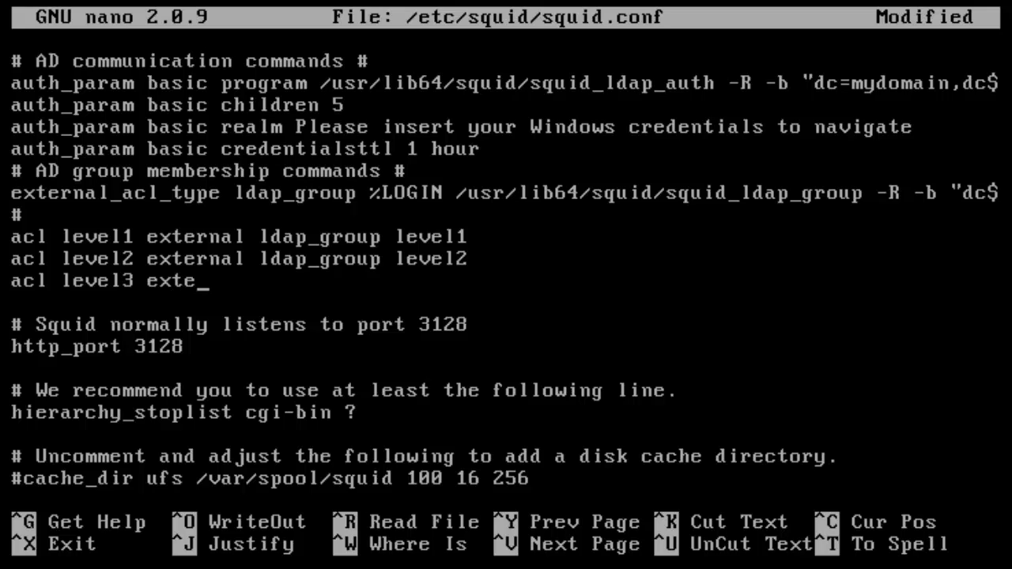
text(rnal ldap_)
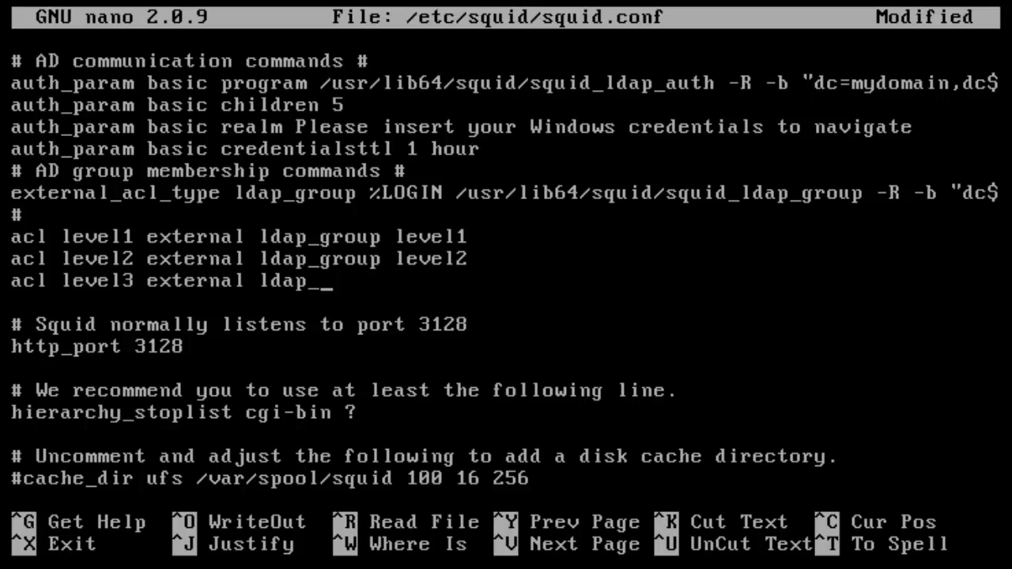
text(group)
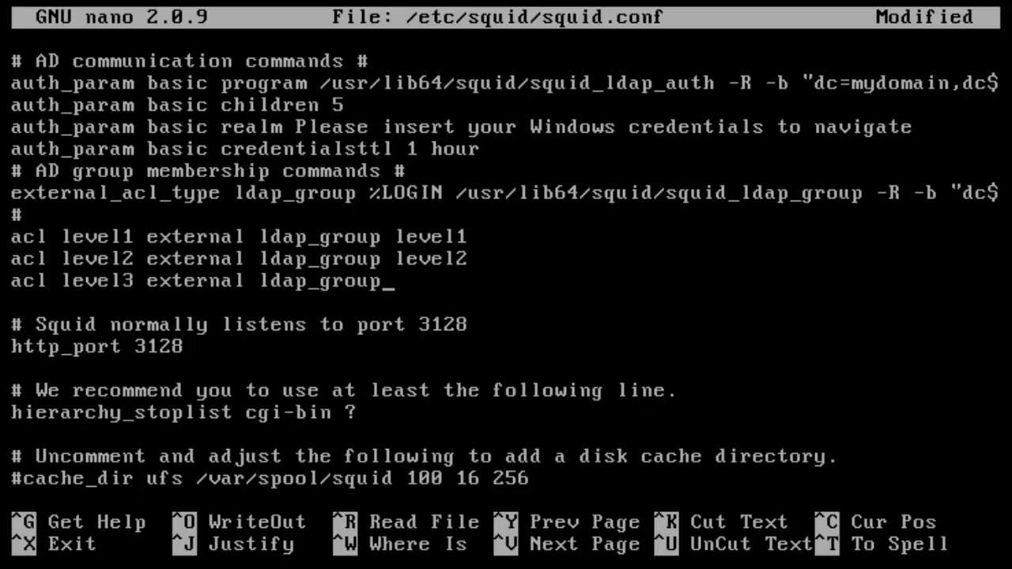
text( level3)
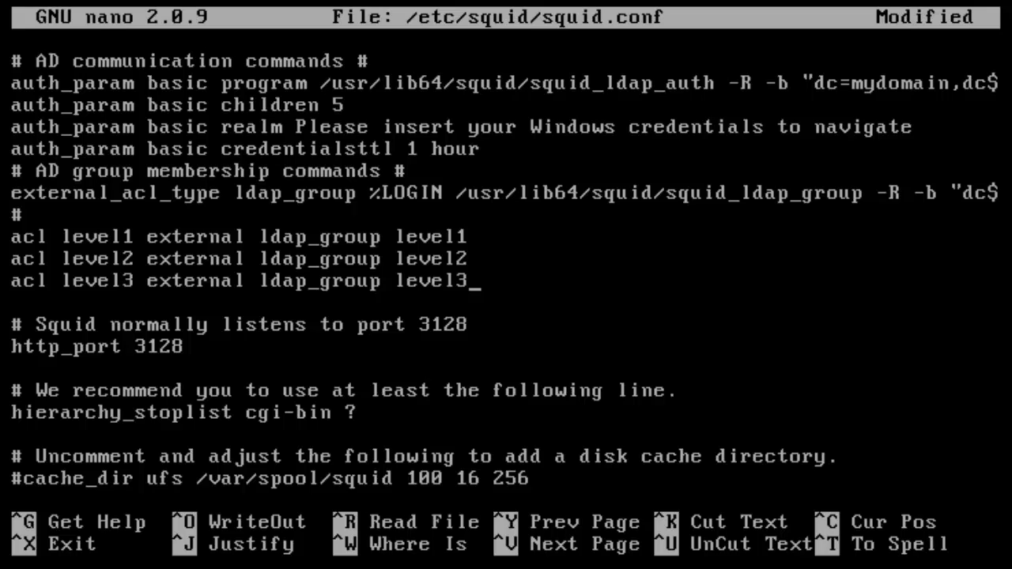
key(Return)
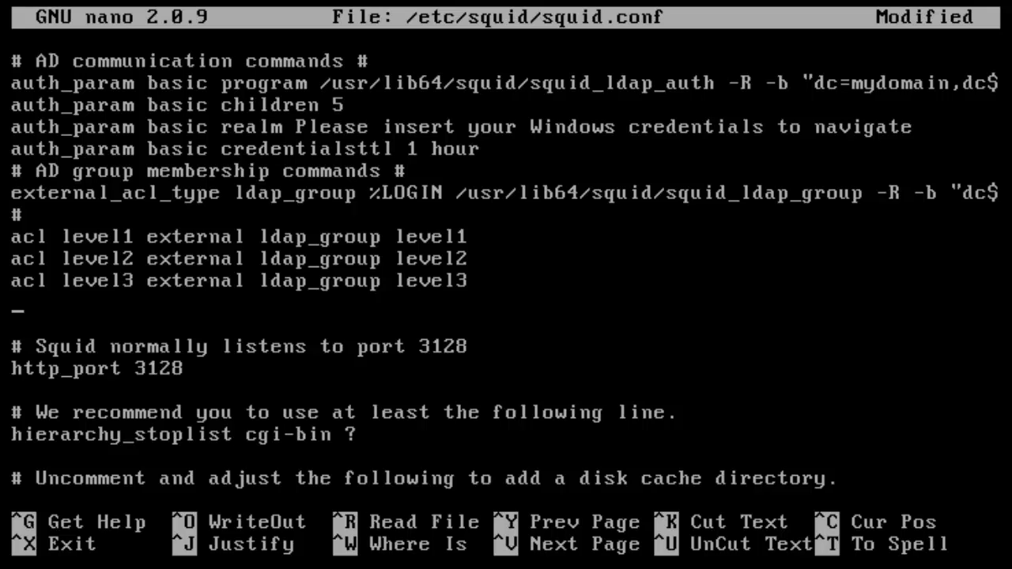
- Add the rule 'acl rule1 url_regex -i facebook.com' after a blank line
key(Return)
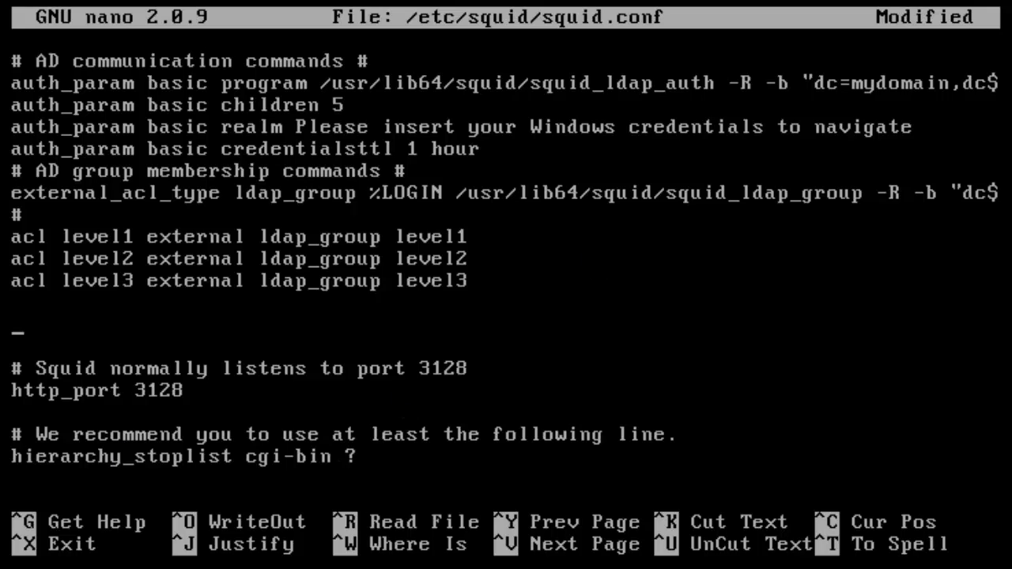
text(acl rule)
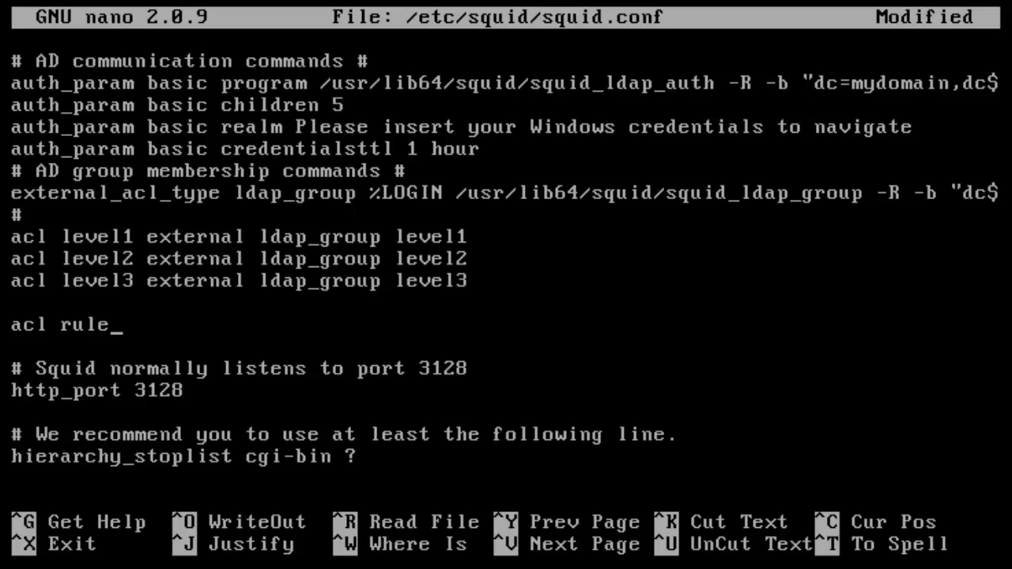
text(1 url_rege)
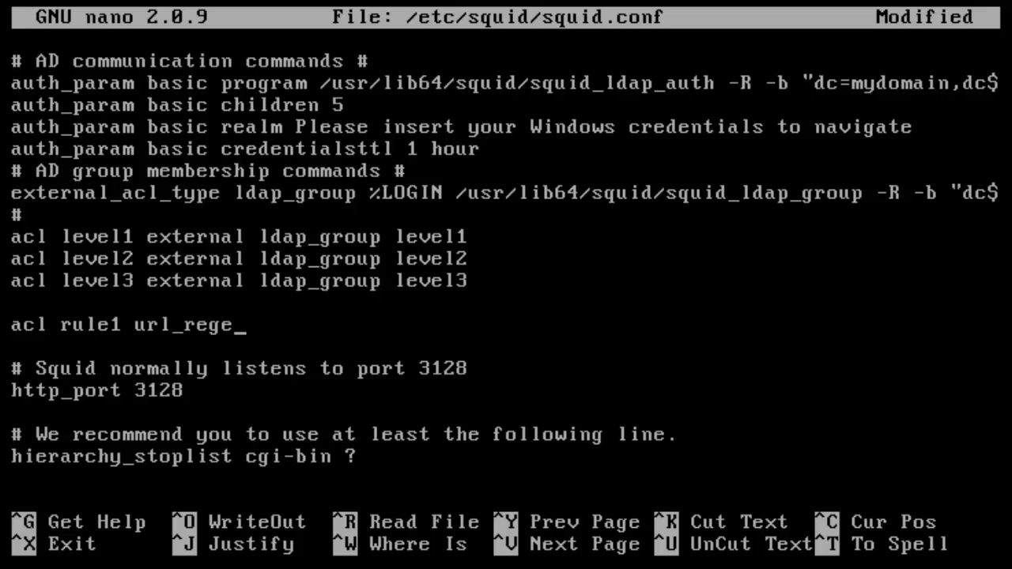
text(x -i google.com)
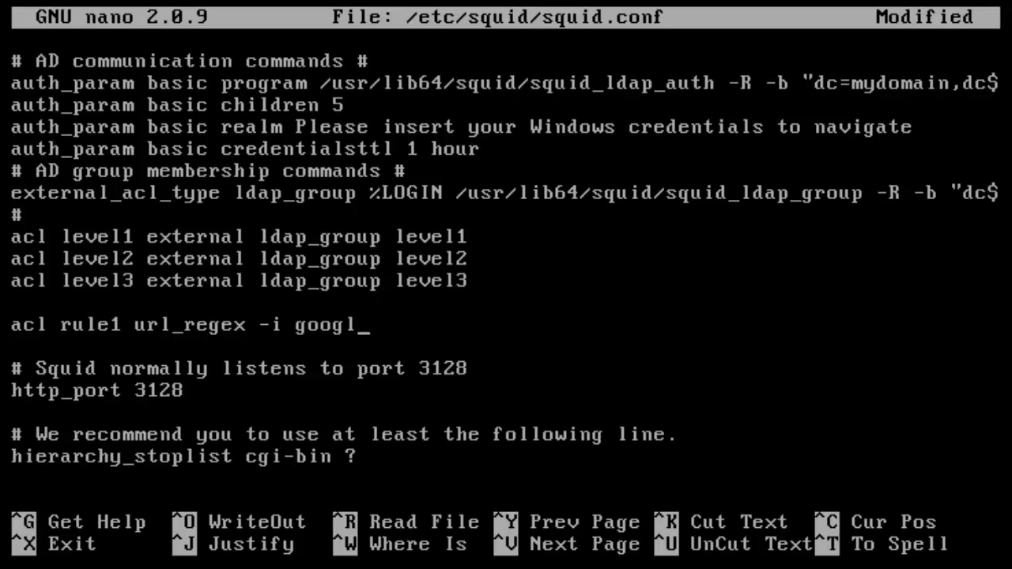
key(BackSpace)
key(BackSpace)
key(BackSpace)
key(BackSpace)
key(BackSpace)
key(BackSpace)
key(BackSpace)
key(BackSpace)
key(BackSpace)
key(BackSpace)
text(facebnoo)
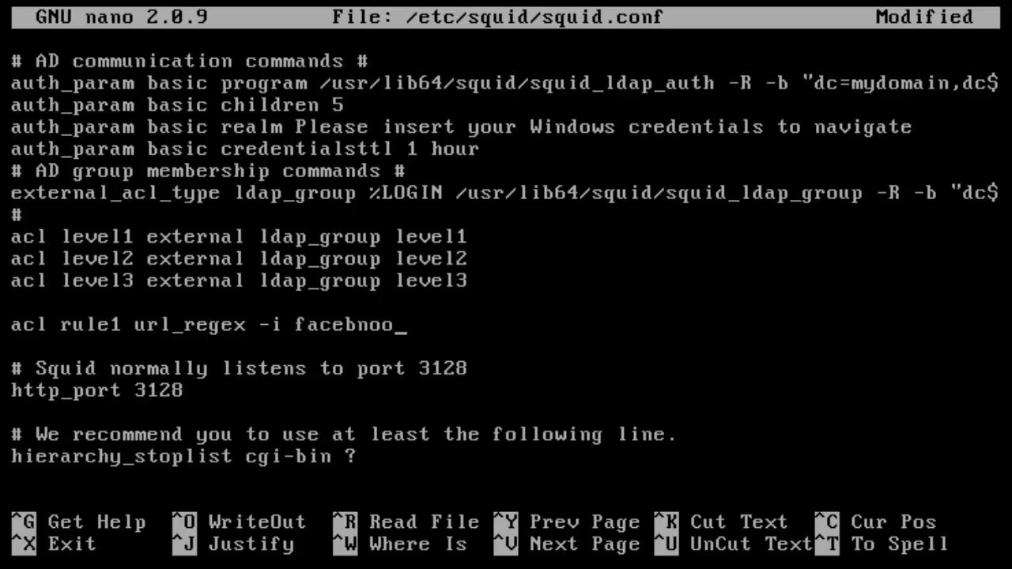
key(BackSpace)
key(BackSpace)
key(BackSpace)
text(oolk)
key(BackSpace)
key(BackSpace)
text(k.com)
key(Return)
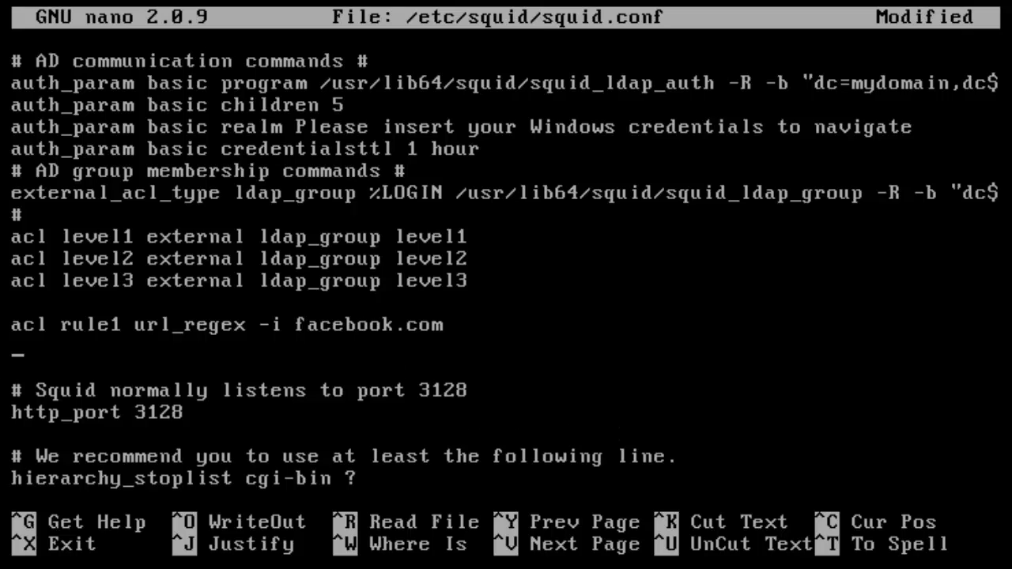
- Add url_regex -i rules rule2 for youtube.com and rule3 for twitter.com
text(alc rul)
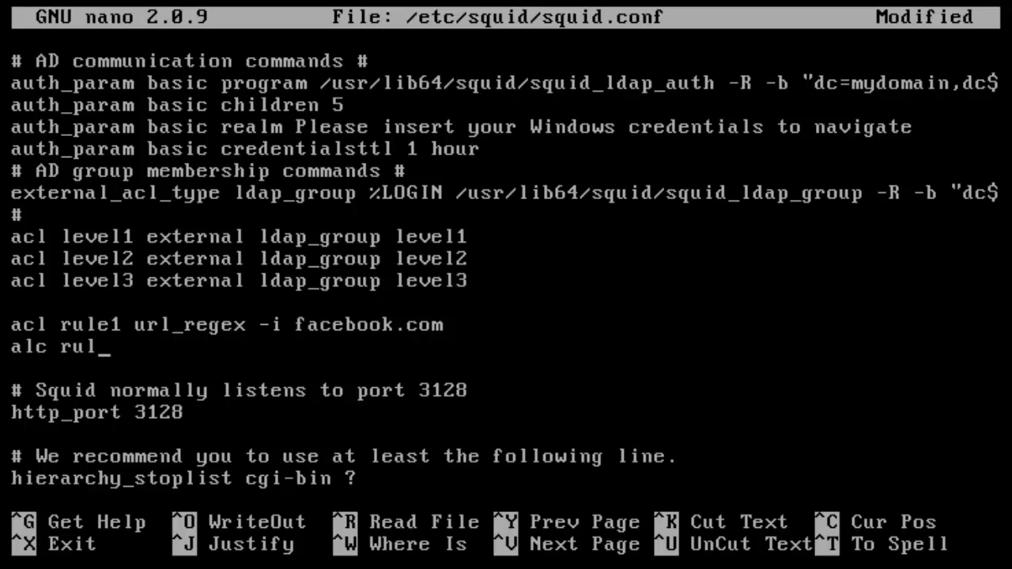
text(e2 url_regex)
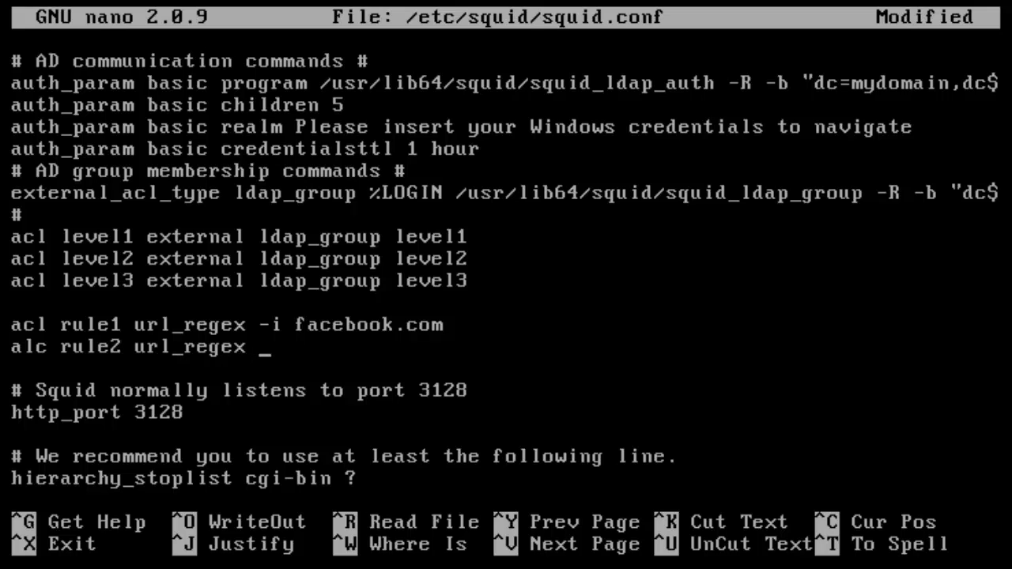
text( -i youtube.com)
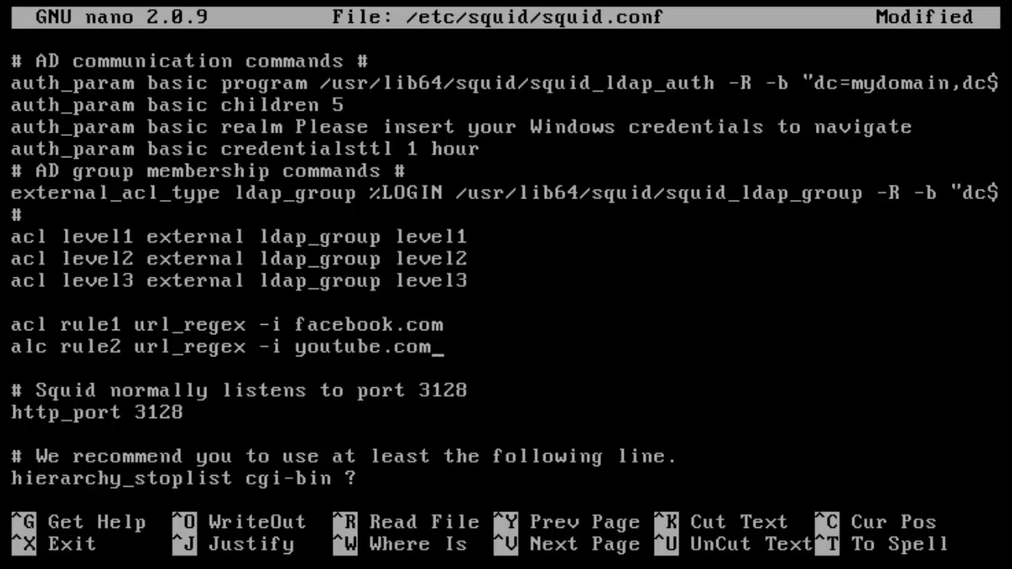
key(Return)
text(acl)
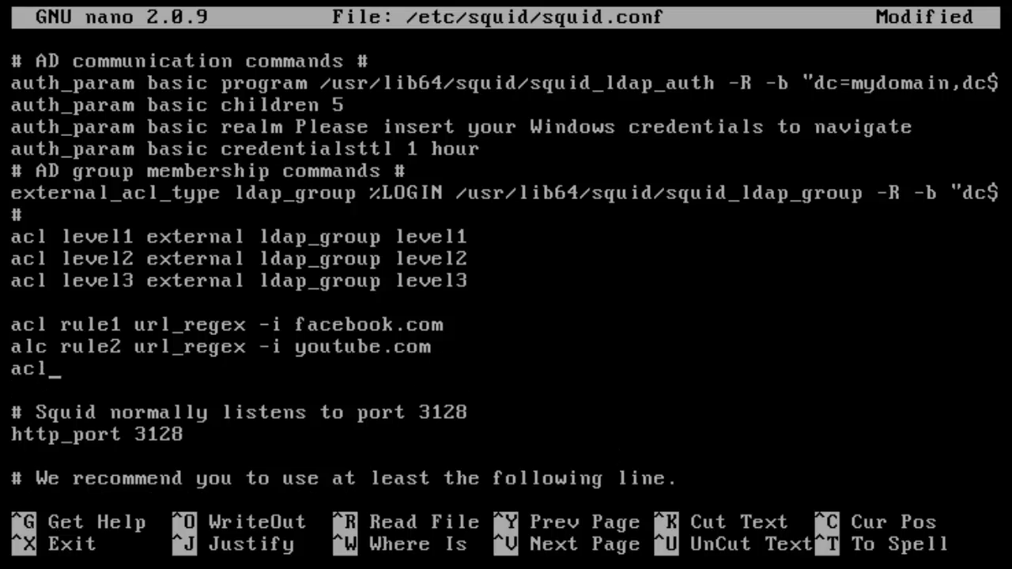
text( rule3 url_)
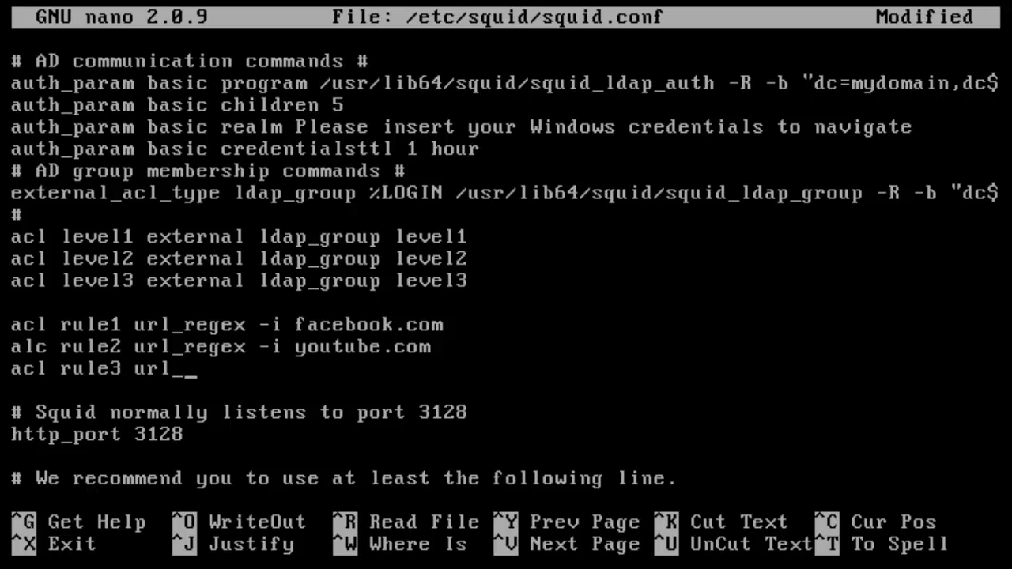
text(regex)
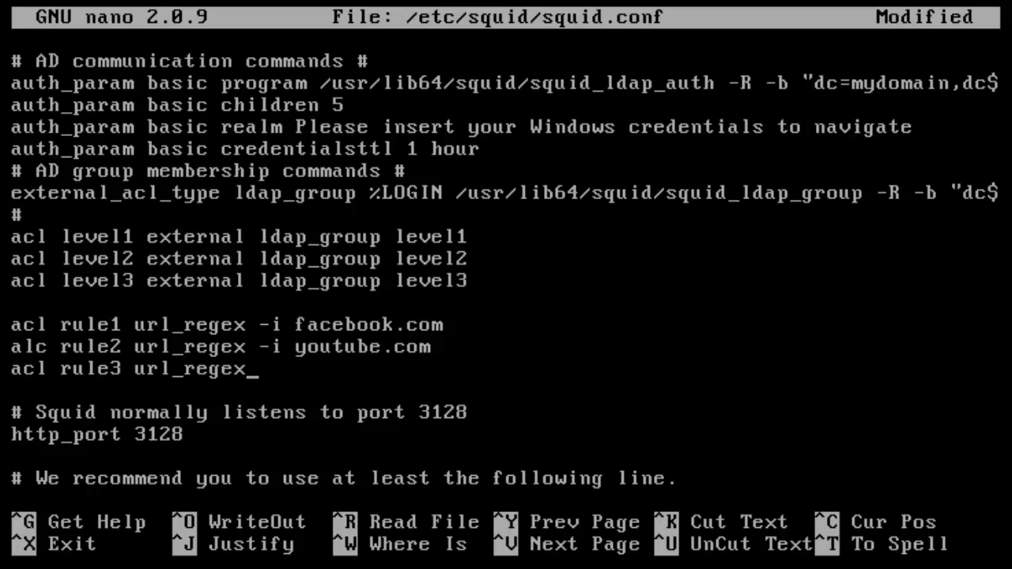
text( -i twitter.com)
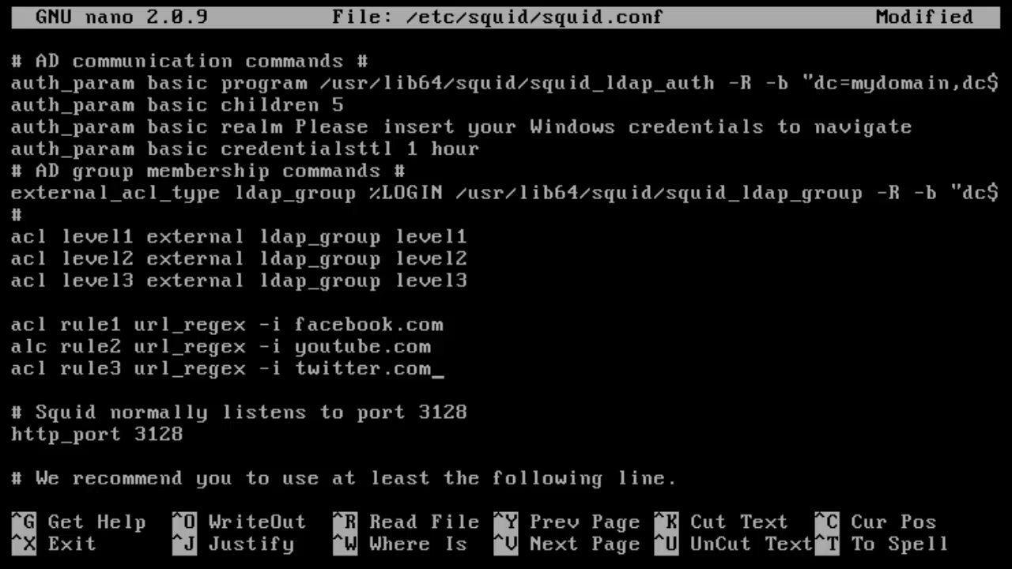
- Insert blank lines after the twitter rule and review the acl level and rule lines
key(Return)
key(Return)
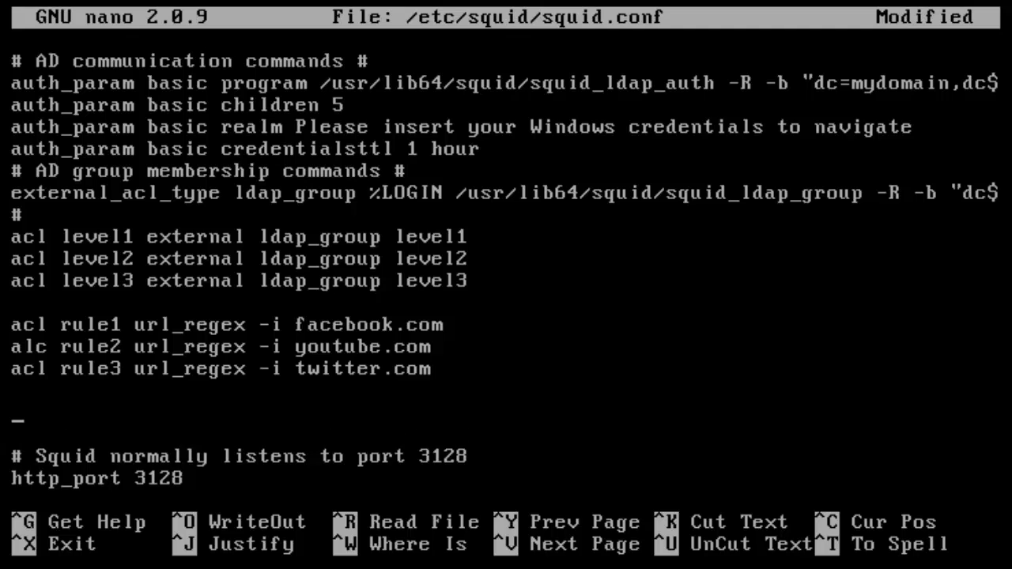
key(Up)
key(Up)
key(Up)
key(Up)
key(Down)
key(Down)
key(Down)
key(Down)
key(Up)
key(Up)
key(Up)
key(Up)
key(Up)
key(Up)
key(Up)
key(Up)
key(Down)
key(Right)
key(Down)
key(Right)
key(Up)
key(Right)
key(Right)
key(Right)
key(Right)
key(Right)
key(Right)
key(Right)
key(Right)
key(Right)
key(Right)
key(Left)
key(Left)
key(Left)
key(Left)
key(Left)
key(Left)
key(Left)
key(Left)
key(Left)
key(Left)
key(Down)
key(Down)
key(Down)
key(Up)
key(Up)
key(Right)
key(Right)
key(Right)
key(Right)
key(Right)
key(Right)
key(Right)
key(Right)
key(Right)
key(Right)
key(Right)
key(Right)
key(Right)
key(Right)
key(Right)
key(Right)
key(Left)
key(Left)
key(Left)
key(Left)
key(Left)
key(Left)
key(Left)
key(Left)
key(Left)
key(Left)
key(Left)
key(Left)
key(Left)
key(Left)
key(Left)
key(Left)
key(Left)
key(Left)
key(Left)
key(Left)
key(Up)
key(Left)
key(Left)
key(Left)
key(Left)
key(Left)
key(Left)
key(Left)
key(Left)
key(Down)
key(Down)
key(Down)
key(Down)
key(Down)
key(Right)
key(Right)
key(Right)
key(Right)
key(Right)
key(Right)
key(Right)
key(Right)
key(Right)
key(Right)
key(Right)
key(Right)
key(Right)
key(Right)
key(Right)
key(Right)
key(Right)
key(Right)
key(Right)
key(Right)
key(Left)
key(Left)
key(Left)
key(Left)
key(Left)
key(Left)
key(Left)
key(Left)
key(Left)
key(Left)
key(Left)
key(Left)
key(Left)
key(Up)
key(Left)
key(Left)
key(Left)
key(Left)
key(Left)
key(Left)
key(Left)
key(Down)
key(Down)
key(Down)
key(Down)
key(Down)
key(Down)
key(Down)
key(Up)
key(Up)
key(Up)
key(Right)
key(Right)
key(Right)
key(Right)
key(Right)
key(Right)
key(Right)
key(Right)
key(Right)
key(Right)
key(Right)
key(Right)
key(Right)
key(Right)
key(Right)
key(Right)
key(Right)
key(Right)
key(Right)
key(Right)
key(Right)
key(Right)
key(Right)
key(Left)
key(Left)
key(Left)
key(Left)
key(Left)
key(Left)
key(Left)
key(Left)
key(Left)
key(Left)
key(Left)
key(Left)
key(Left)
key(Left)
key(Left)
key(Left)
key(Left)
key(Left)
key(Left)
key(Left)
key(End)
key(Down)
key(Down)
- Add http_access lines 'level1 !rule1', 'level2 !rule2' and a level3 entry
text(http_a)
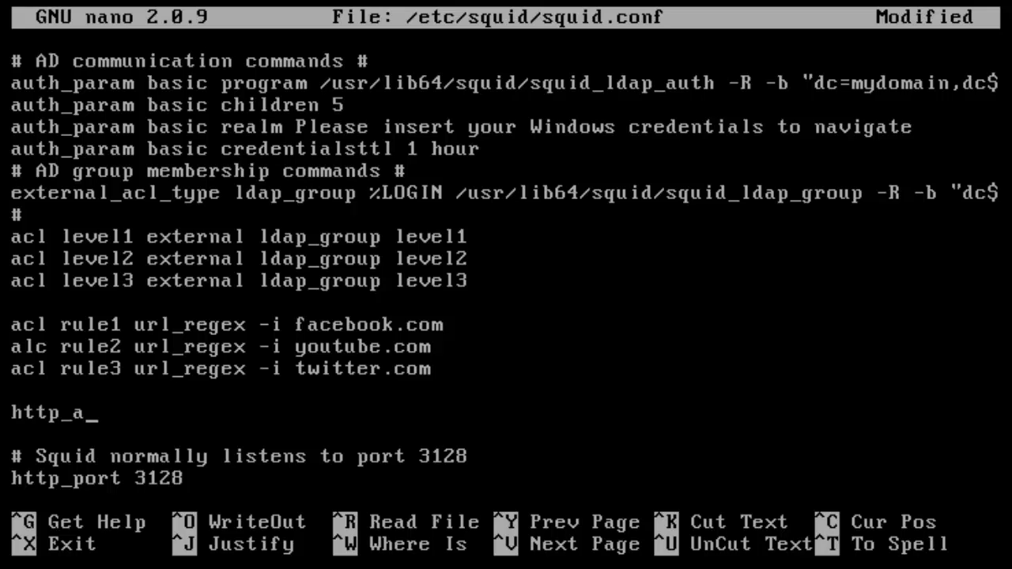
text(ccess)
key(BackSpace)
text(s )
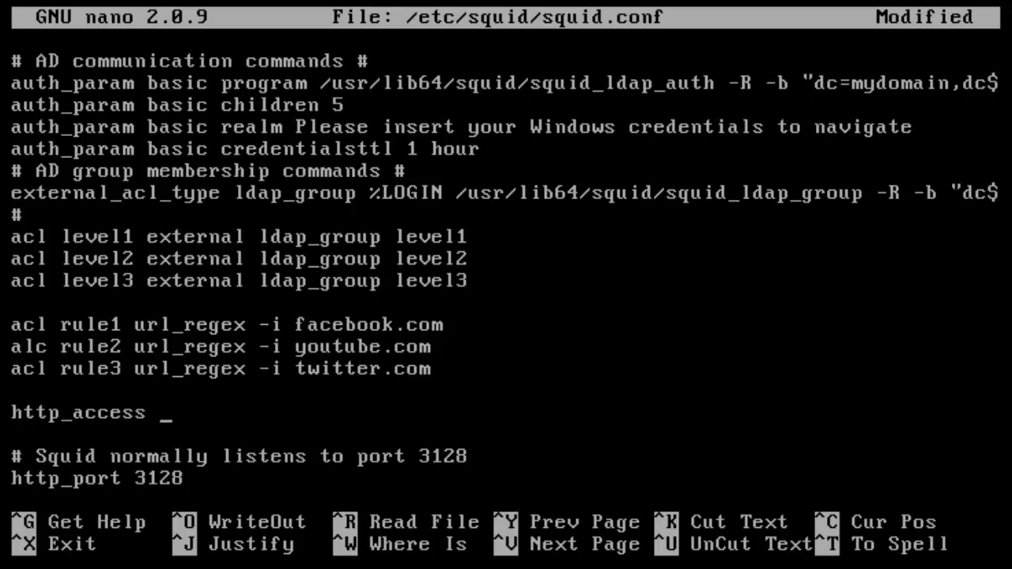
text(level1)
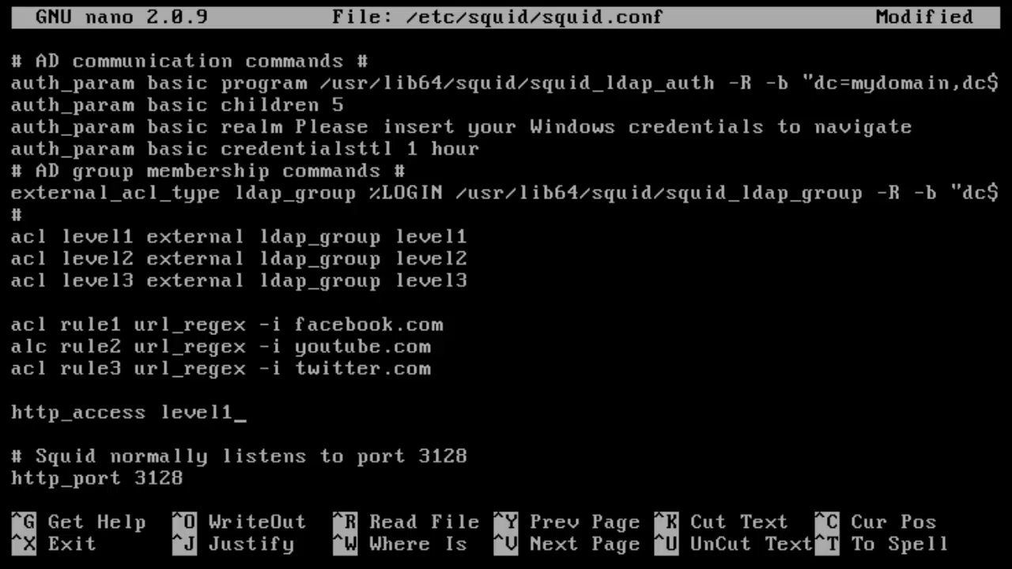
text( !rule1)
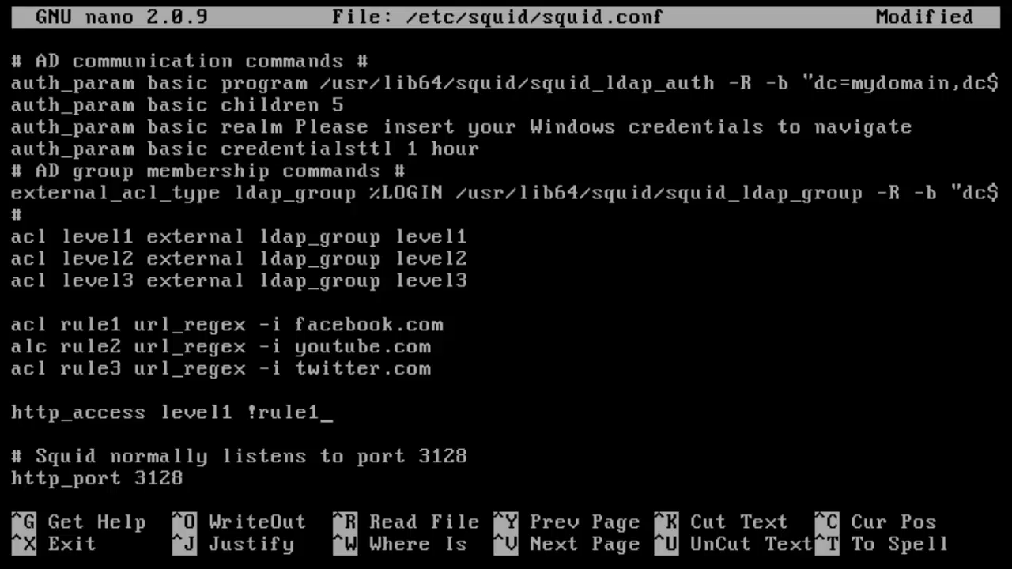
key(Return)
text(http)
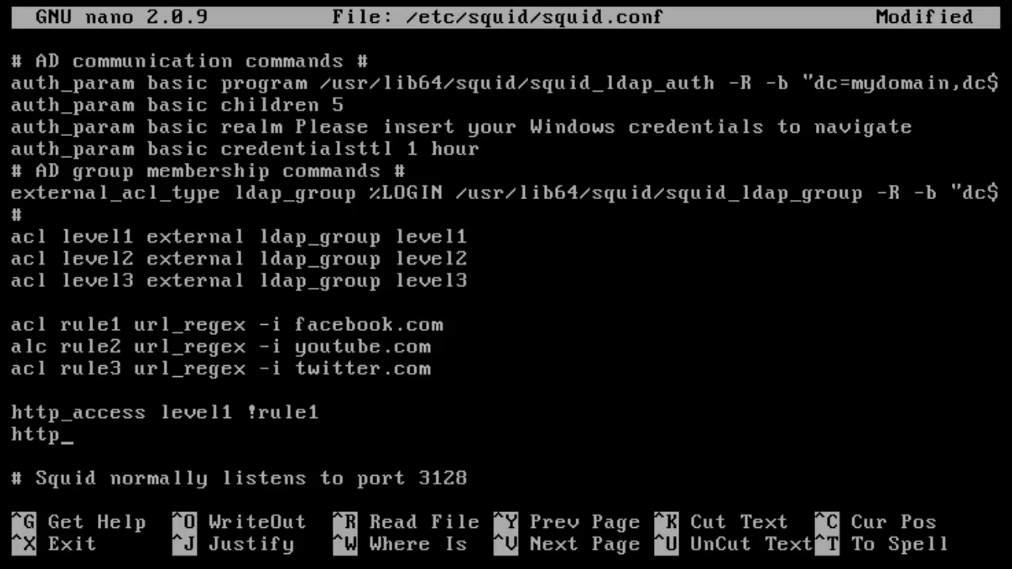
text(_acces)
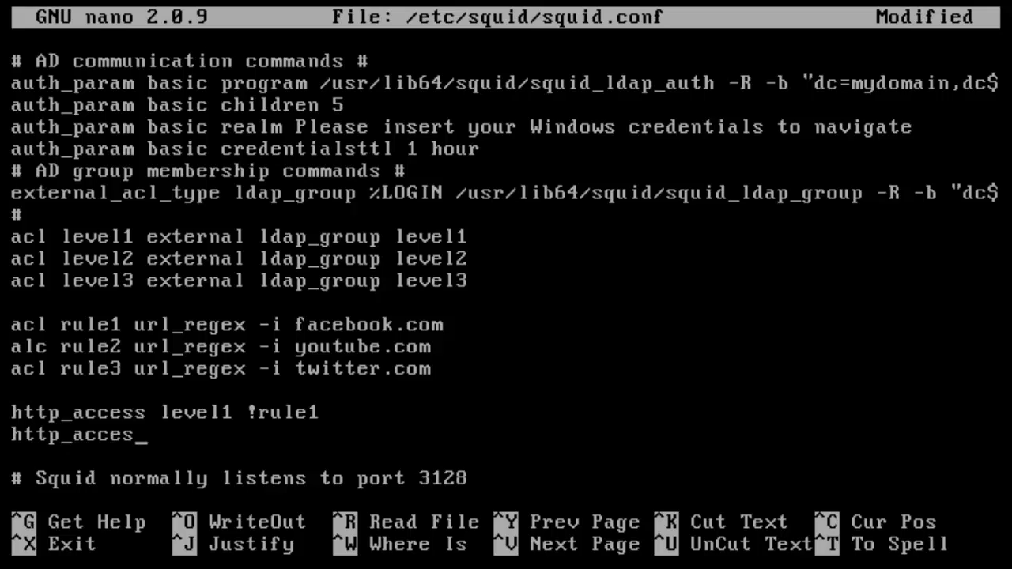
text(s level2 !)
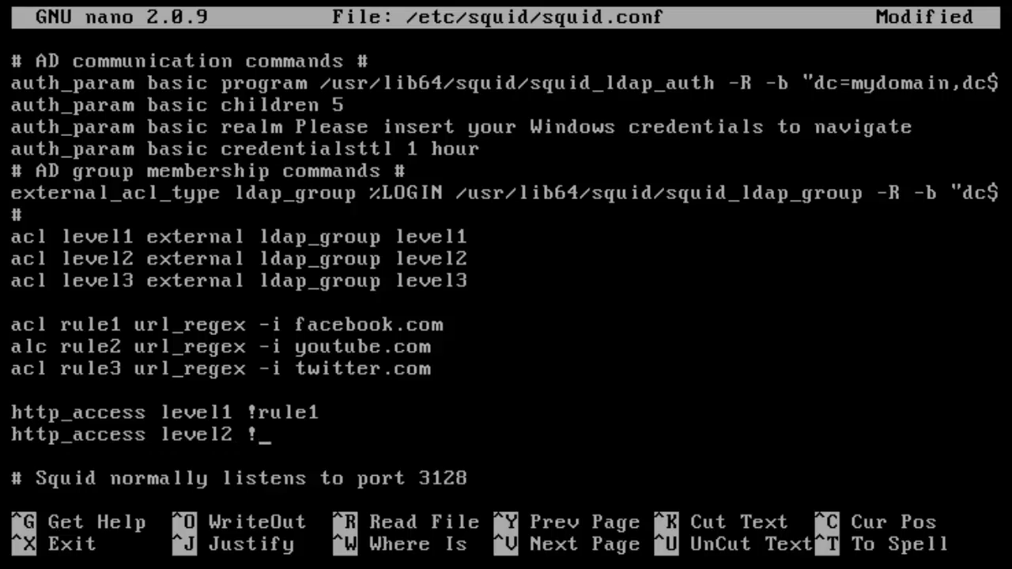
text(rule2)
key(Return)
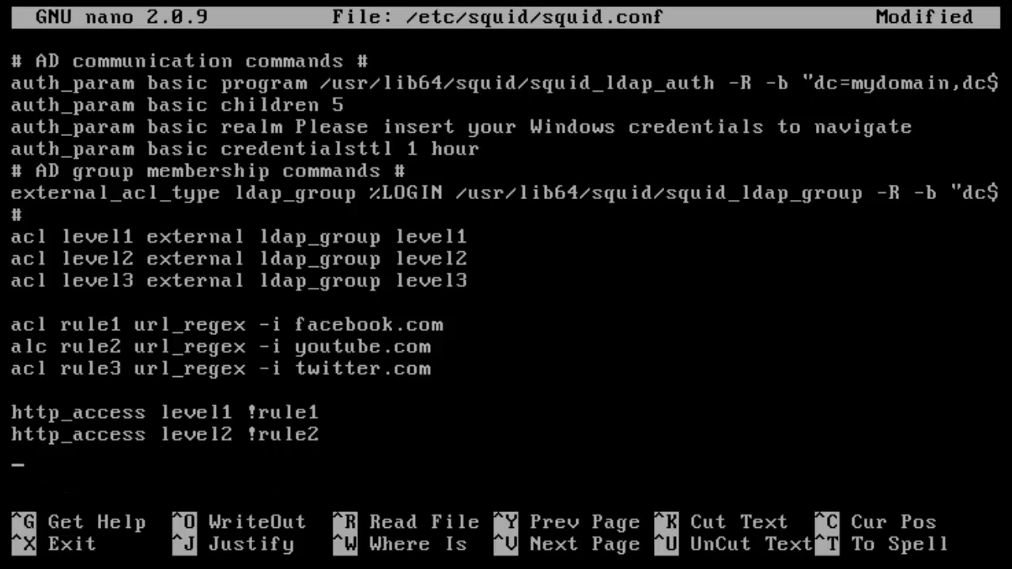
text(http_)
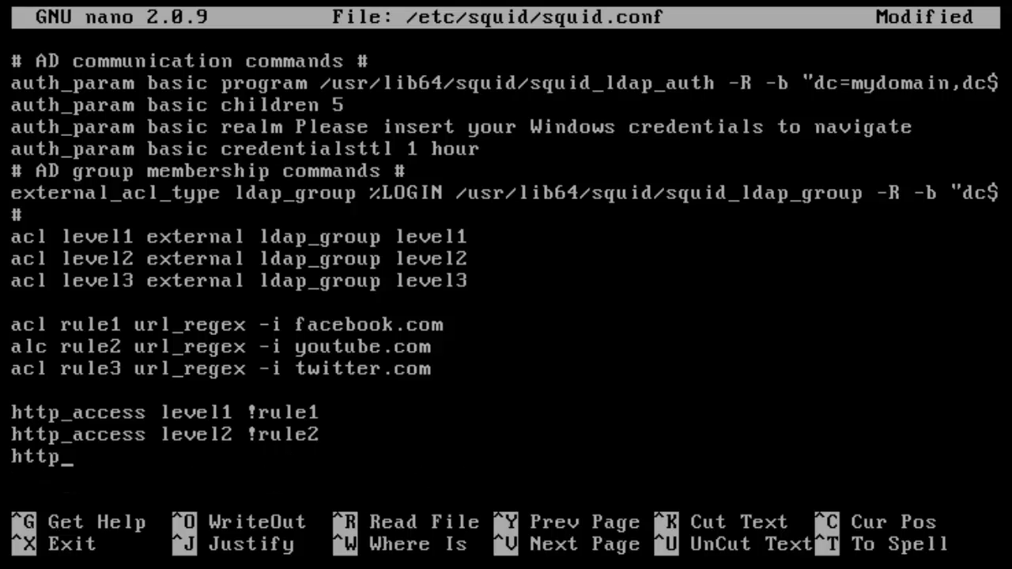
text(access leve)
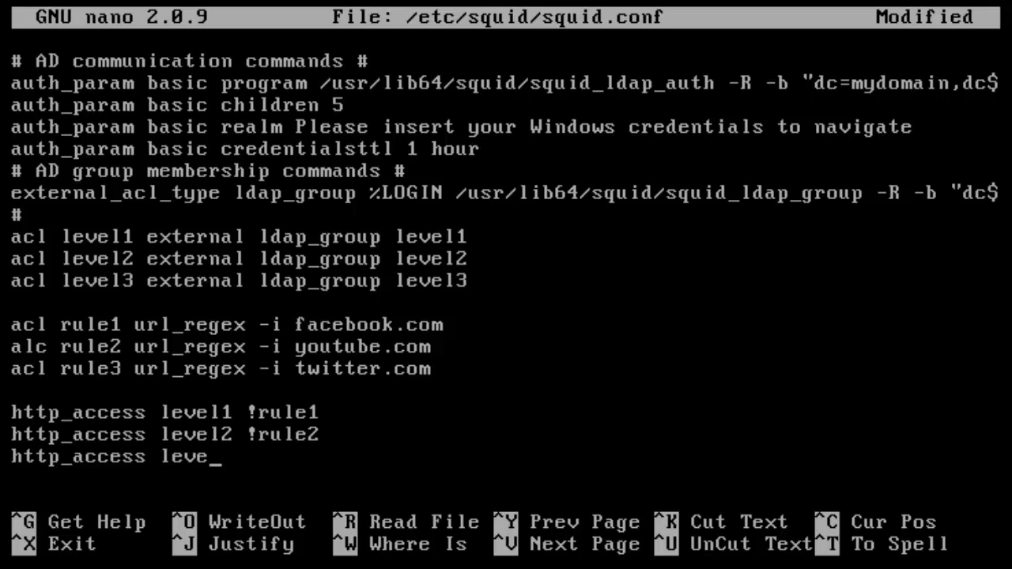
text(l3 !rule2)
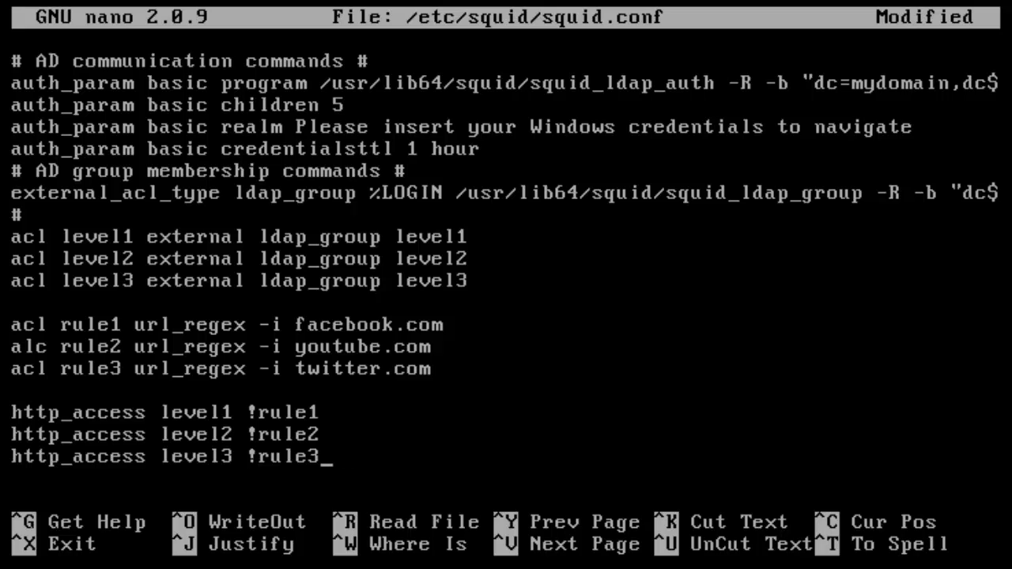
- Review the http_access level1–level3 rules and their rule1/rule2 and site definitions
key(Down)
key(Down)
key(Down)
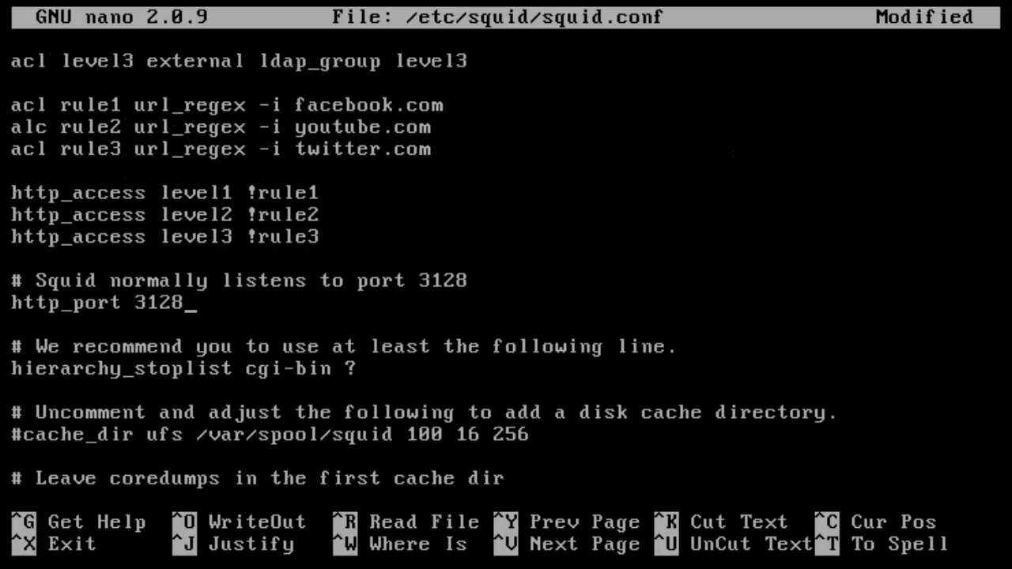
key(Up)
key(Up)
key(Up)
key(Up)
key(Up)
key(Up)
key(Up)
key(Up)
key(Down)
key(Down)
key(Down)
key(Down)
key(Down)
key(Down)
key(Down)
key(Down)
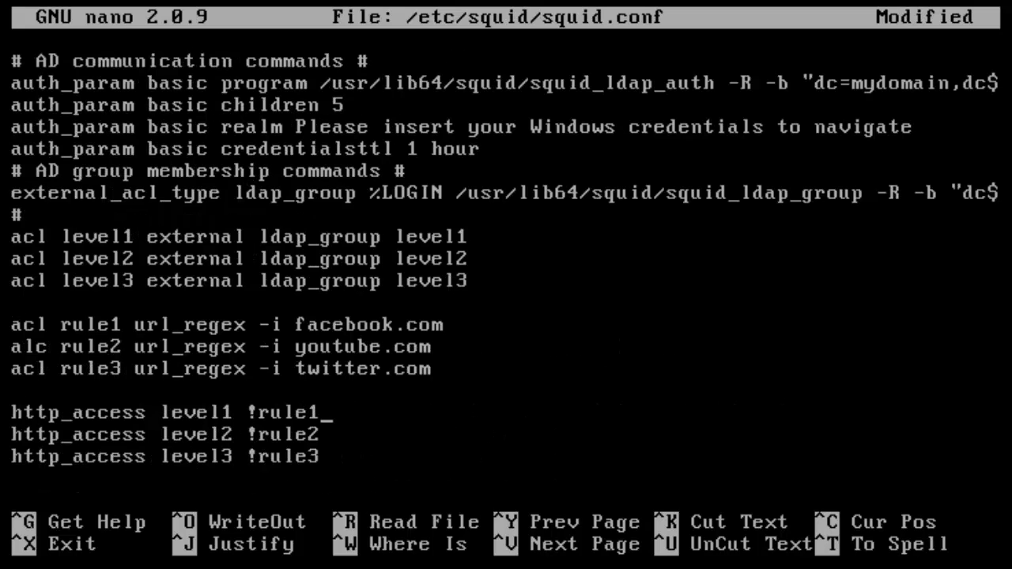
key(Up)
key(Up)
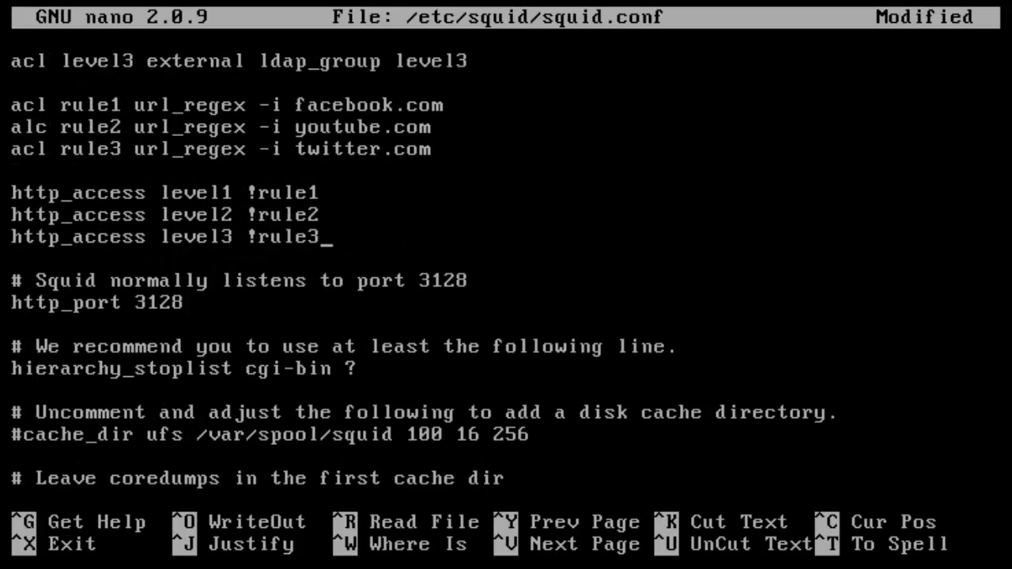
key(Up)
key(Up)
key(Left)
key(Left)
key(Left)
key(Left)
key(Left)
key(Left)
key(Left)
key(Left)
key(Left)
key(Left)
key(Left)
key(Left)
key(Left)
key(Left)
key(Right)
key(Right)
key(Right)
key(Left)
key(Left)
key(Left)
key(Left)
key(Left)
key(Left)
key(Left)
key(Left)
key(Right)
key(Right)
key(Right)
key(Right)
key(Right)
key(Right)
key(Right)
key(Right)
key(Right)
key(Left)
key(Left)
key(Right)
key(Right)
key(Left)
key(Left)
key(Left)
key(Left)
key(Left)
key(Left)
key(Left)
key(Left)
key(Left)
key(Left)
key(Left)
key(Left)
key(Right)
key(Right)
key(Right)
key(Right)
key(Right)
key(Right)
key(Right)
key(Right)
key(Right)
key(Right)
key(Right)
key(Right)
key(Right)
key(Right)
key(Right)
key(Right)
key(Right)
key(Right)
key(Right)
key(Left)
key(Left)
key(Left)
key(Left)
key(Right)
key(Right)
key(Left)
key(Left)
key(Left)
key(Up)
key(Up)
key(Up)
key(Up)
key(Down)
key(Down)
key(Down)
key(Down)
key(Down)
key(Left)
key(Left)
key(Left)
key(Left)
key(Left)
key(Left)
key(Left)
key(Left)
key(Left)
key(Right)
key(Right)
key(Right)
key(Right)
key(Right)
key(Right)
key(Right)
key(Right)
key(Right)
key(Right)
key(Left)
key(Left)
key(Left)
key(Left)
key(Up)
key(Up)
key(Up)
key(Up)
key(Right)
key(Right)
key(Right)
key(Right)
key(Right)
key(Right)
key(Right)
key(Right)
key(Right)
key(Right)
key(Right)
key(Left)
key(Left)
key(Left)
key(Left)
key(Left)
key(Left)
key(Left)
key(Left)
key(Left)
key(Down)
key(Down)
key(Down)
key(Down)
key(Down)
key(Left)
key(Left)
key(Left)
key(Left)
key(Left)
key(Left)
key(Left)
key(Left)
key(Right)
key(Right)
key(Right)
key(Right)
key(Right)
key(Right)
key(Left)
key(Left)
key(Left)
key(Up)
key(Up)
key(Up)
key(Up)
key(Right)
key(Right)
key(Right)
key(Right)
key(Right)
key(Right)
key(Right)
key(Right)
key(Right)
key(Left)
key(Left)
key(Left)
key(Left)
key(Left)
key(Left)
key(Left)
key(Left)
key(Left)
key(Left)
key(Left)
key(Left)
key(Left)
key(Left)
key(Left)
key(Left)
key(Left)
key(Left)
key(Left)
key(Left)
key(Down)
key(Down)
key(Down)
key(Down)
key(Down)
key(Down)
- Delete the 'http_port 3128' line and its '# Squid normally listens to port 3128' comment
key(End)
key(BackSpace)
key(BackSpace)
key(BackSpace)
key(BackSpace)
key(BackSpace)
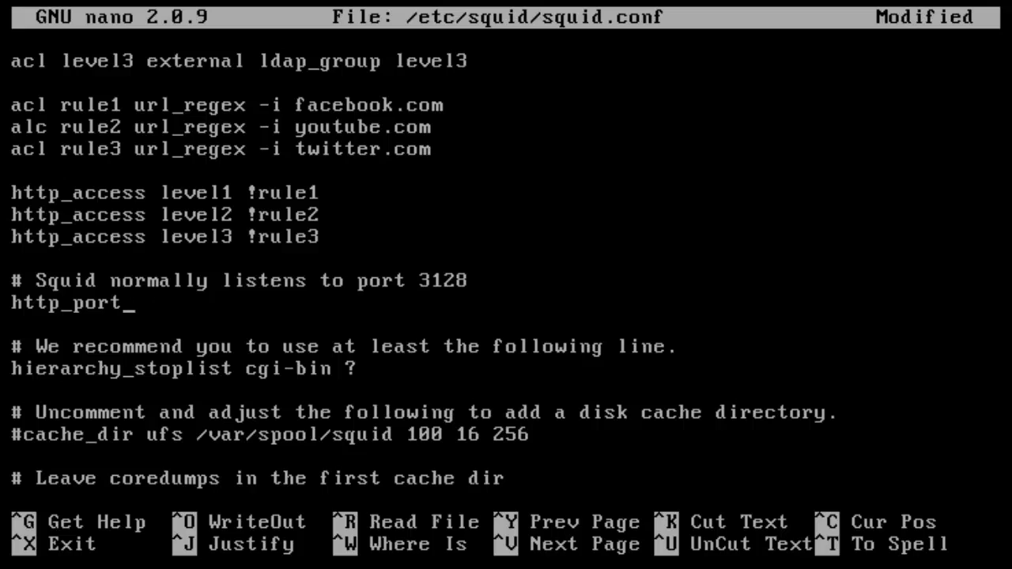
key(BackSpace)
key(BackSpace)
key(BackSpace)
key(BackSpace)
key(BackSpace)
key(BackSpace)
key(BackSpace)
key(BackSpace)
key(BackSpace)
key(BackSpace)
key(BackSpace)
key(BackSpace)
key(BackSpace)
key(BackSpace)
key(BackSpace)
key(BackSpace)
key(BackSpace)
key(BackSpace)
key(BackSpace)
key(BackSpace)
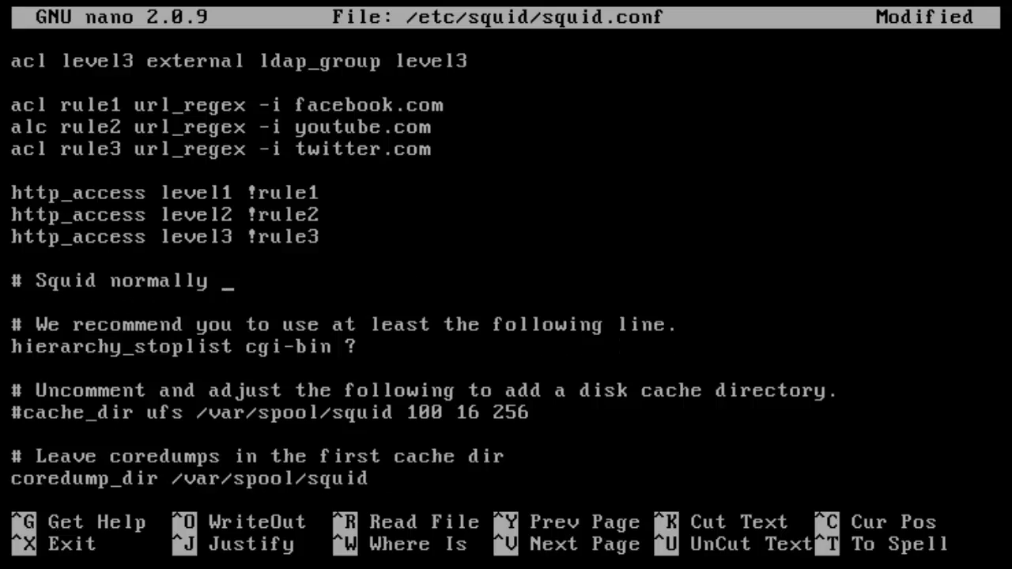
key(BackSpace)
key(BackSpace)
key(BackSpace)
key(BackSpace)
key(BackSpace)
key(BackSpace)
key(BackSpace)
key(BackSpace)
key(BackSpace)
key(BackSpace)
key(BackSpace)
key(BackSpace)
key(BackSpace)
key(BackSpace)
key(BackSpace)
key(BackSpace)
key(BackSpace)
key(BackSpace)
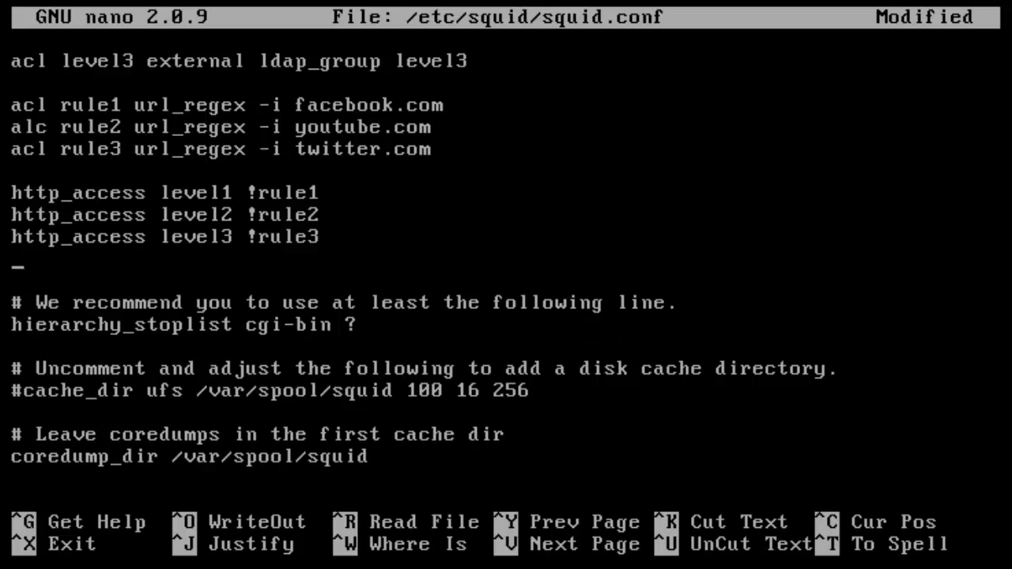
key(BackSpace)
key(Up)
key(Up)
key(Up)
key(Up)
key(Up)
key(Up)
key(Up)
key(Up)
key(Up)
key(Up)
key(Up)
key(Up)
key(Up)
key(Up)
key(Up)
key(Up)
key(Up)
key(Up)
key(Up)
key(Up)
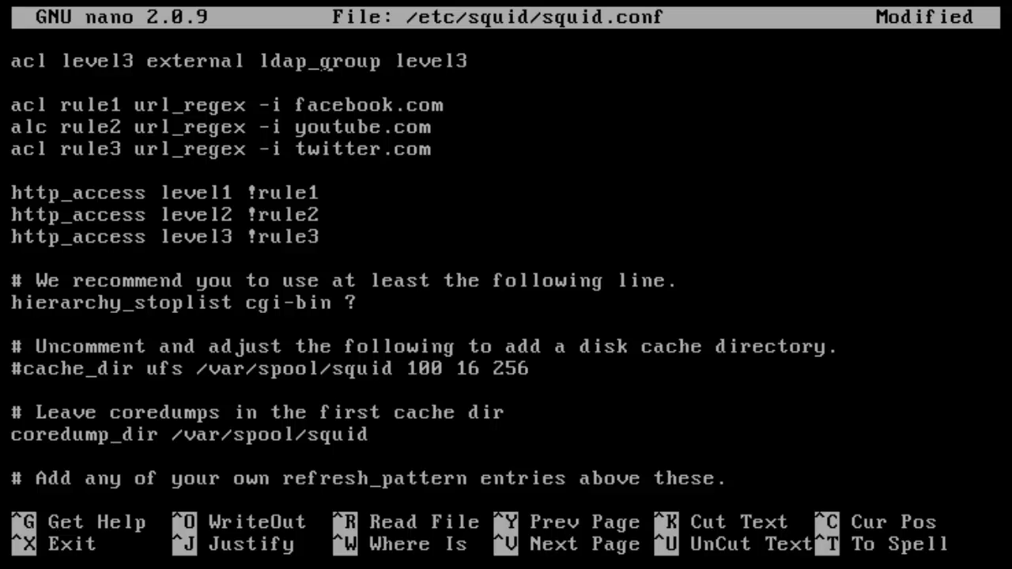
- Replace the lone '#' on the top line with 'http_port 3128'
key(Up)
key(Up)
key(Up)
key(Up)
key(Up)
key(Up)
key(Up)
key(Up)
key(Up)
key(Up)
key(Up)
key(Up)
key(Up)
key(Up)
key(Up)
key(Up)
key(Up)
key(Up)
key(Up)
key(Up)
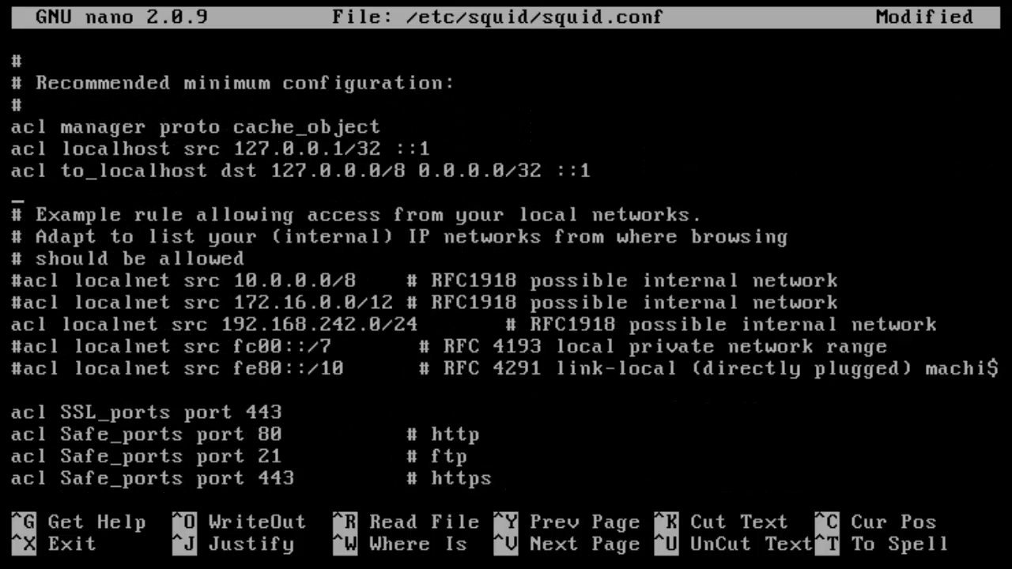
key(BackSpace)
text(httlo)
key(BackSpace)
key(BackSpace)
text(p)
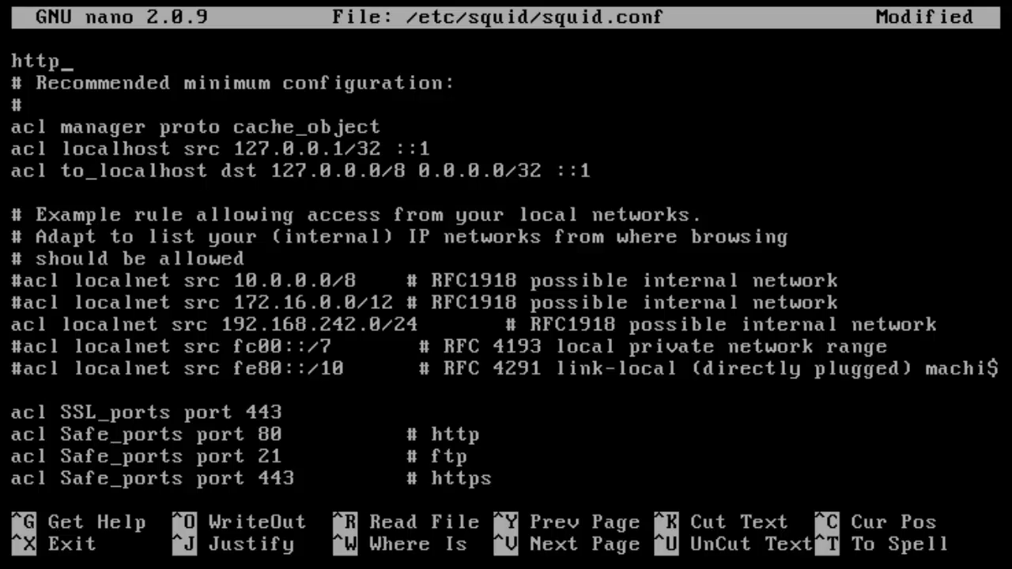
text(_port 3128)
key(Return)
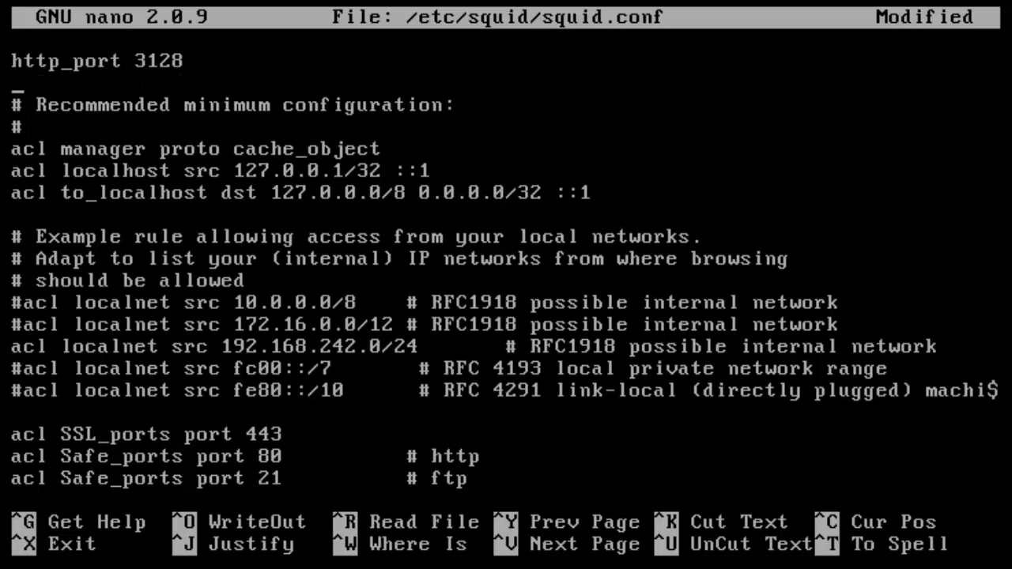
- Add 'visible_hostname proxy.mydomain.local' on the next line
text(visibleP)
key(BackSpace)
text(_)
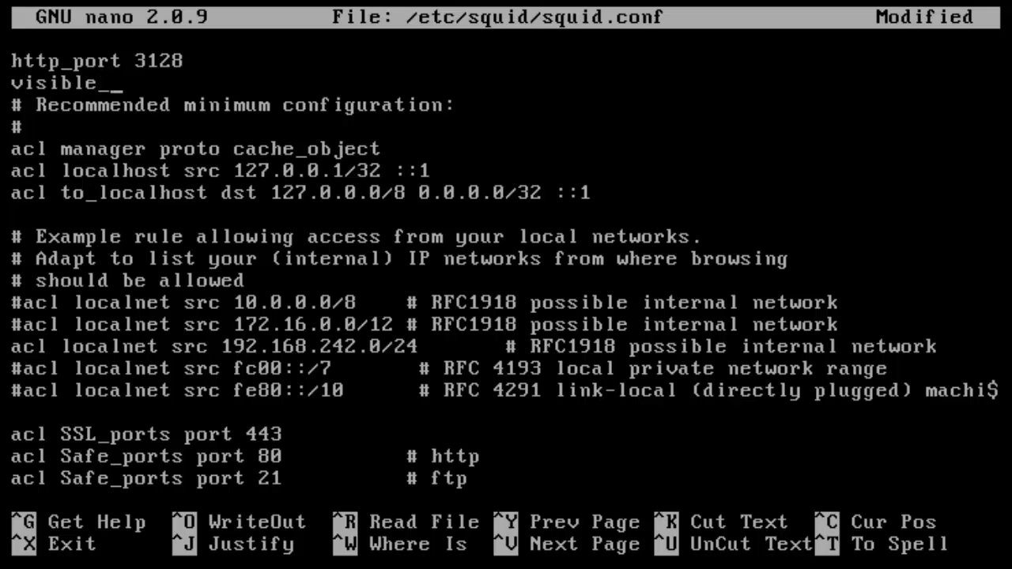
text(hotname)
key(BackSpace)
key(BackSpace)
key(BackSpace)
key(BackSpace)
key(BackSpace)
text(stname)
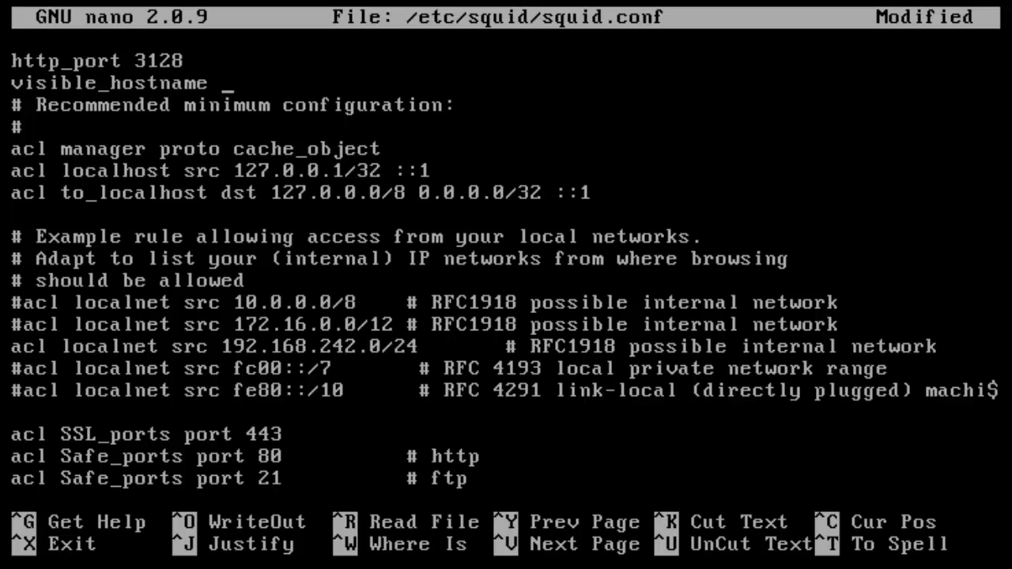
text( proxy)
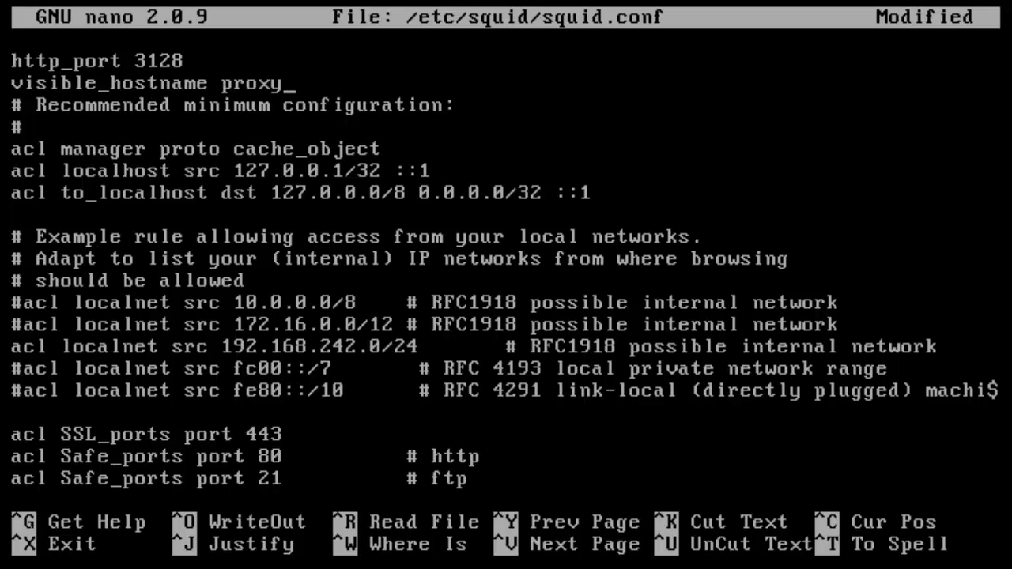
text(.mydomain.)
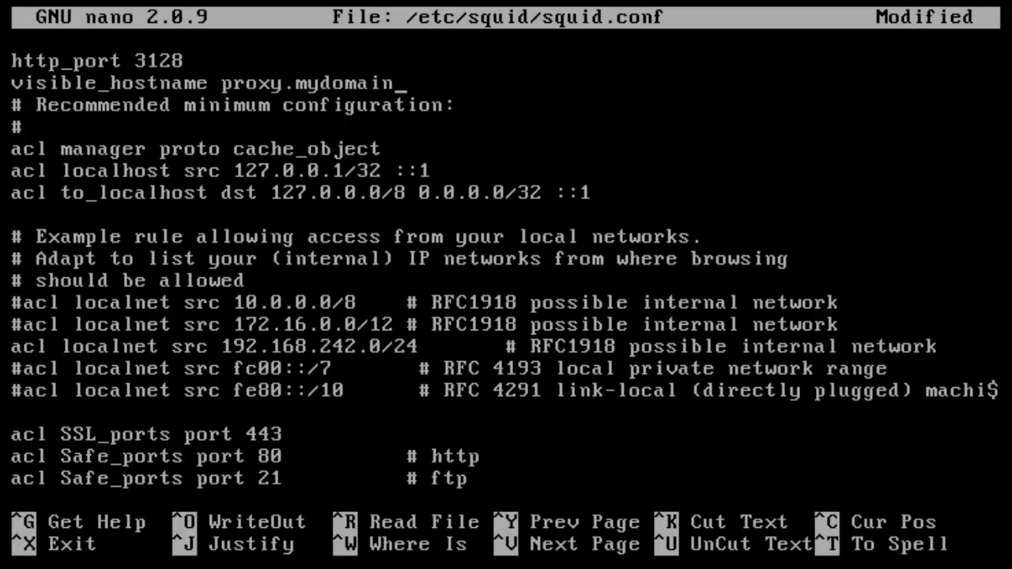
text(ocal)
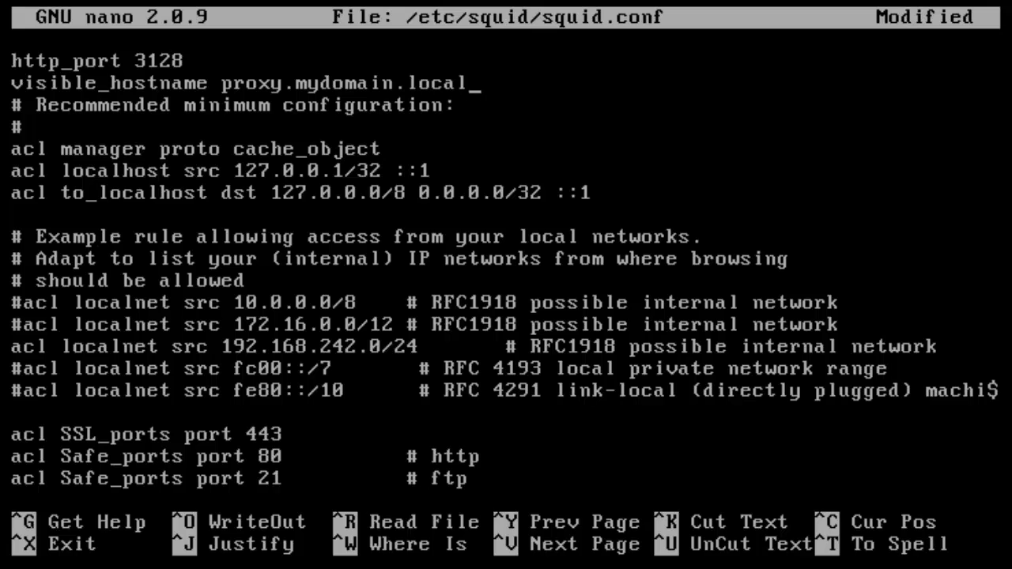
key(Return)
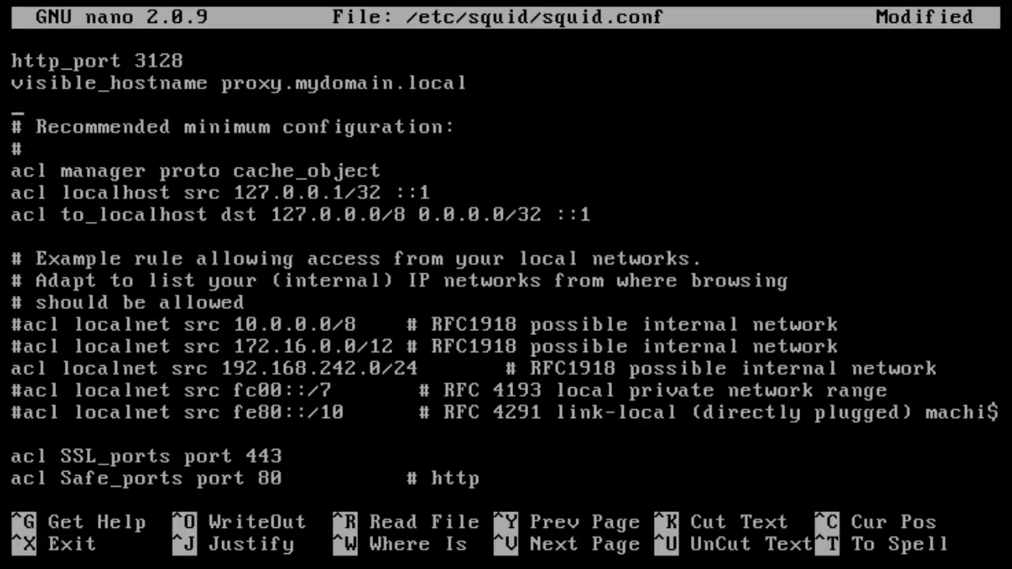
- Scroll down through squid.conf to the http_access level1–level3 rules
key(Down)
key(Down)
key(Down)
key(Down)
key(Down)
key(Down)
key(Down)
key(Down)
key(Down)
key(Down)
key(Down)
key(Down)
key(Down)
key(Down)
key(Down)
key(Down)
key(Down)
key(Down)
key(Down)
key(Down)
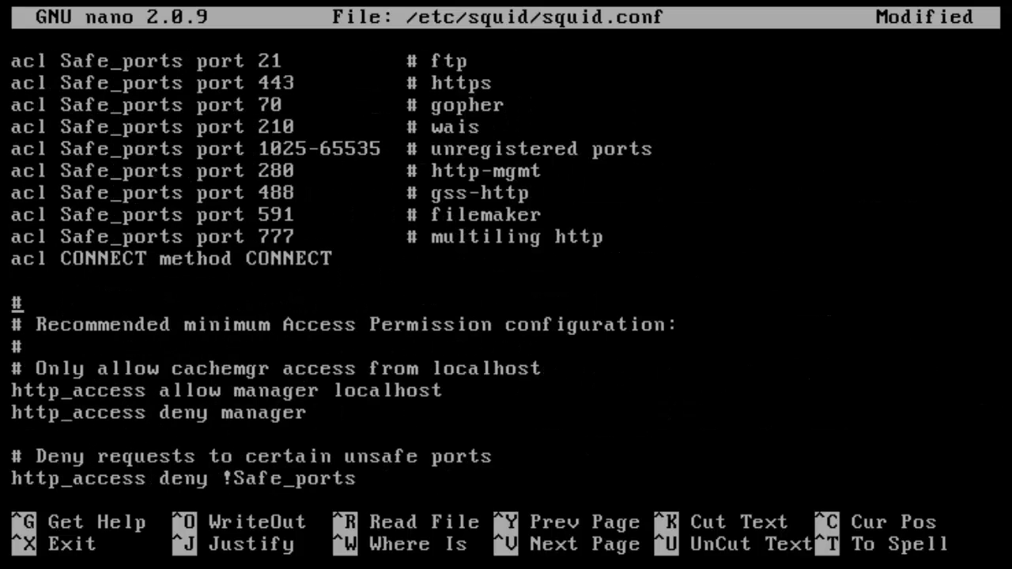
key(Up)
key(Up)
key(Up)
key(Up)
key(Up)
key(Up)
key(Up)
key(Up)
key(Up)
key(Up)
key(Up)
key(Up)
key(Down)
key(Down)
key(Down)
key(Down)
key(Down)
key(Down)
key(Down)
key(Down)
key(Down)
key(Down)
key(Down)
key(Down)
key(Down)
key(Down)
key(Down)
key(Down)
key(Down)
key(Down)
key(Down)
key(Down)
key(Down)
key(Down)
key(Down)
key(Down)
key(Down)
key(Down)
key(Down)
key(Down)
key(Down)
key(Down)
key(Down)
key(Up)
key(Up)
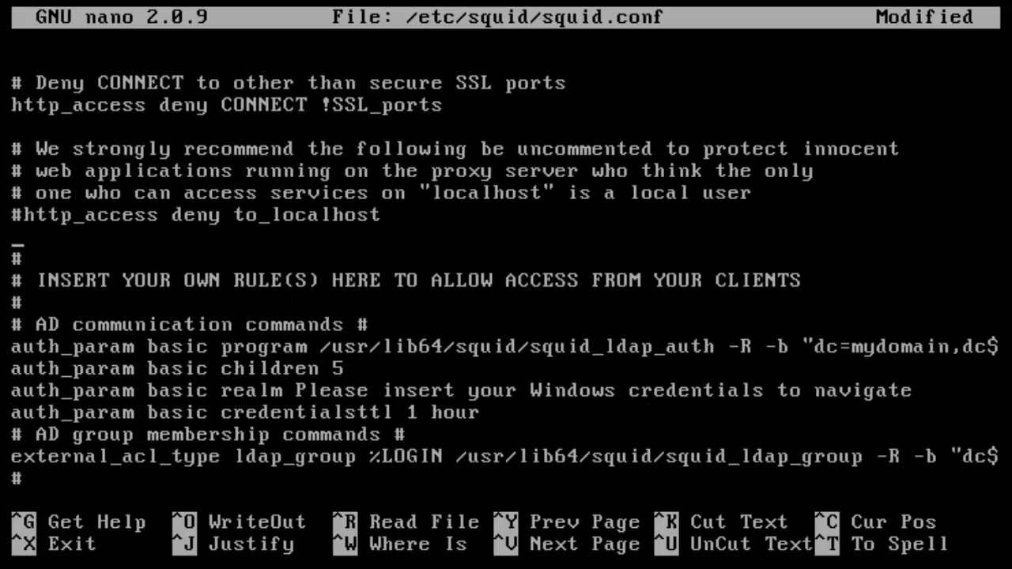
key(Up)
key(Down)
key(Down)
key(Down)
key(Down)
key(Down)
key(Down)
key(Down)
key(Down)
key(Down)
key(Down)
key(Down)
key(Down)
key(Down)
key(Down)
key(Down)
key(Down)
key(Down)
key(Down)
key(Down)
key(Down)
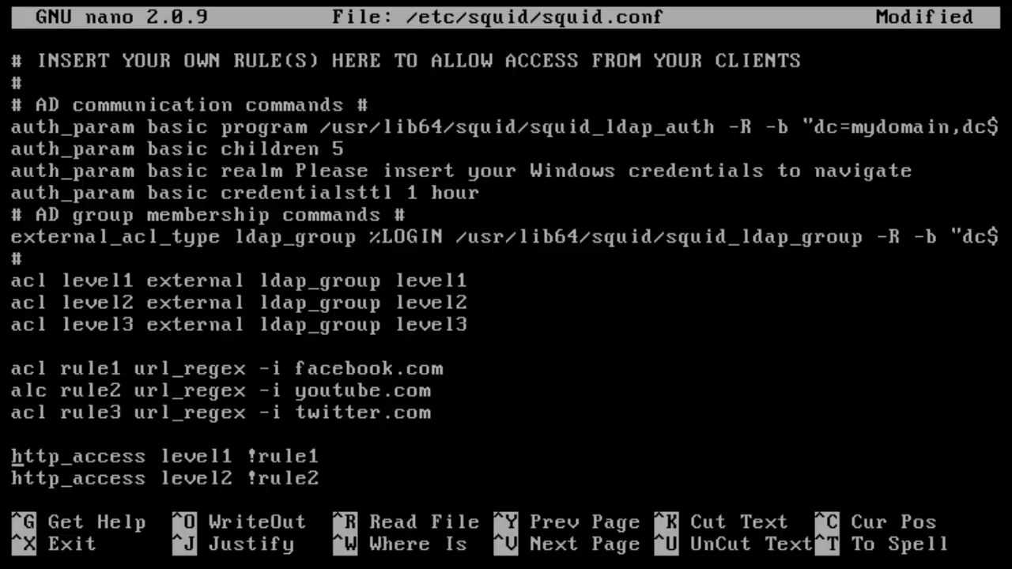
key(Down)
key(Down)
key(Down)
key(Down)
key(Down)
key(Down)
key(Up)
key(Up)
key(Up)
key(Up)
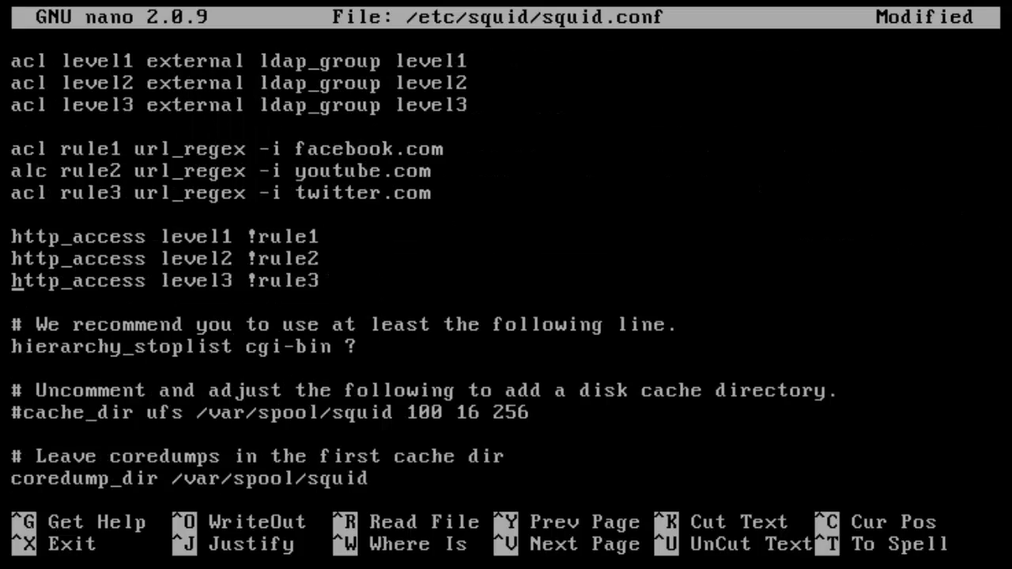
- Add 'http_access deny all' below the level3 rule and insert 'allow' before level3
key(Down)
text(http_access)
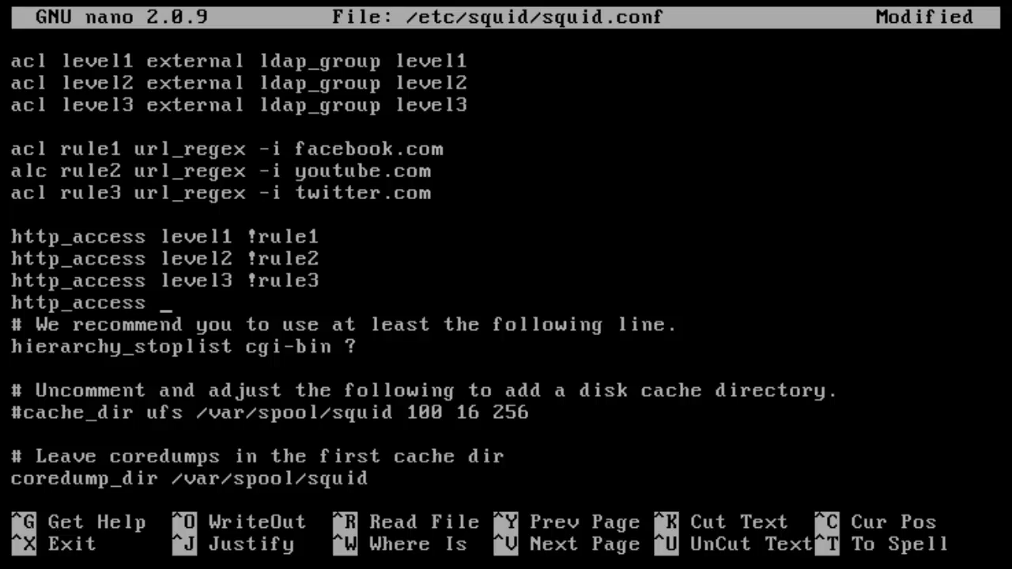
text( deny all)
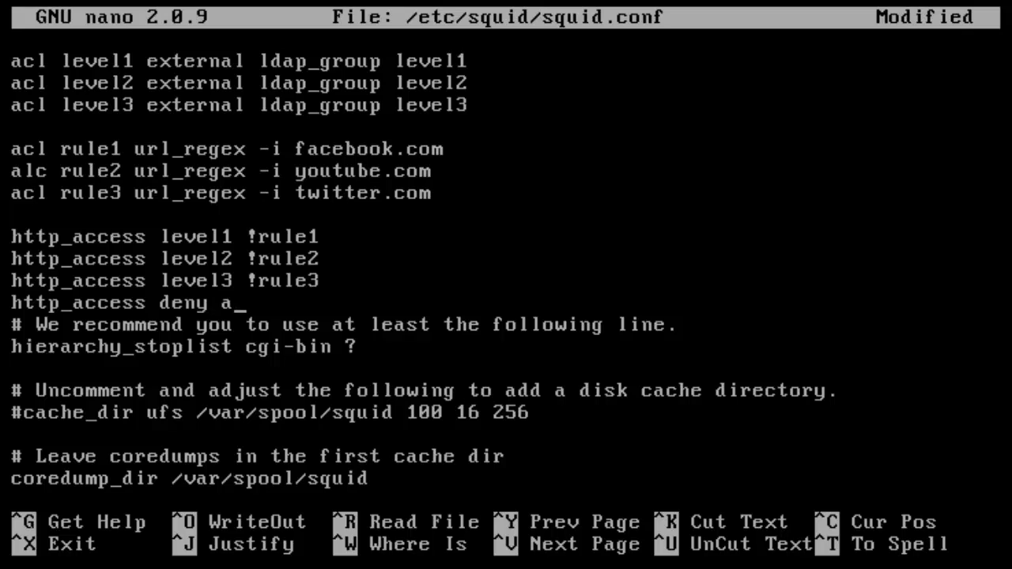
key(Up)
key(Left)
key(Left)
key(Left)
key(Left)
key(Left)
key(Left)
key(Left)
- Insert 'allow' before level2 and level1, correcting the 'allolw' typo
key(Left)
text(allow)
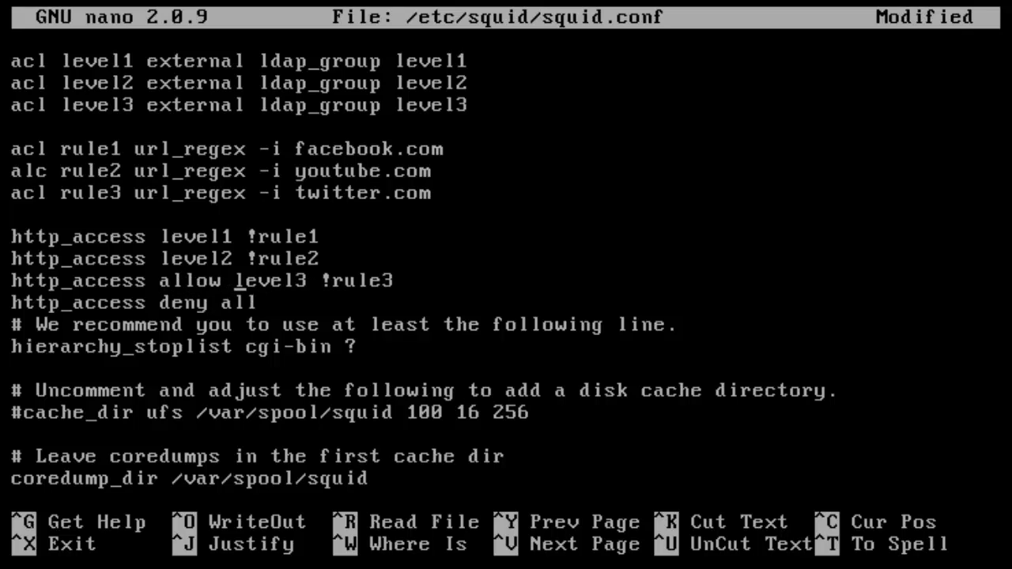
key(Up)
key(Left)
key(Left)
key(Left)
key(Left)
key(Left)
text(allolw)
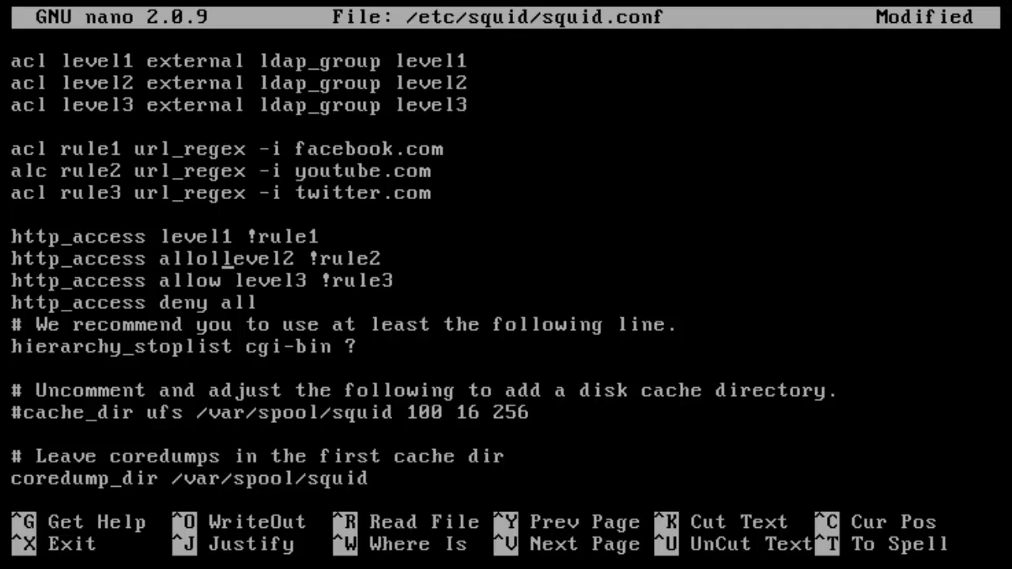
key(Up)
key(Down)
key(BackSpace)
key(BackSpace)
key(BackSpace)
key(BackSpace)
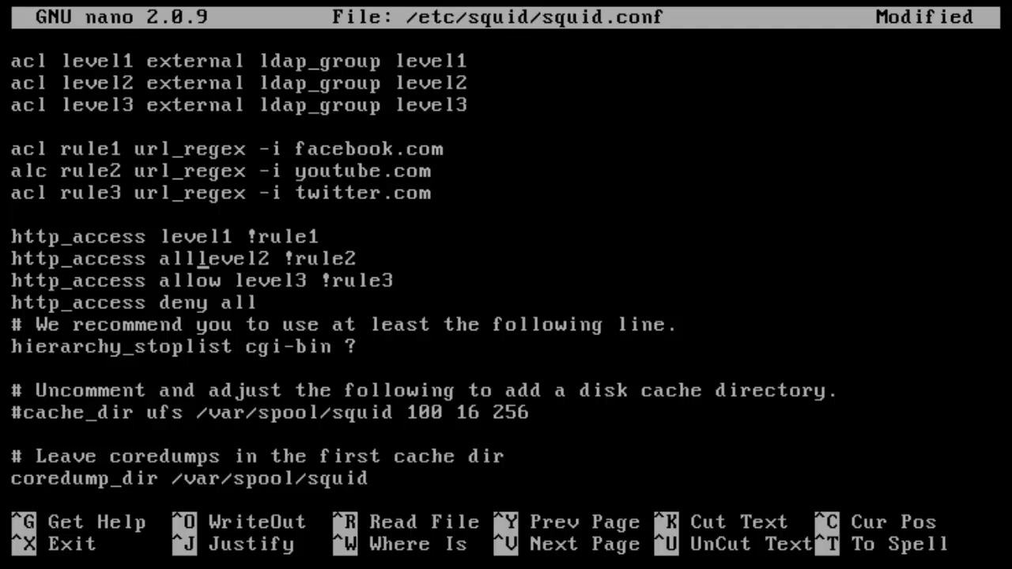
text(ow)
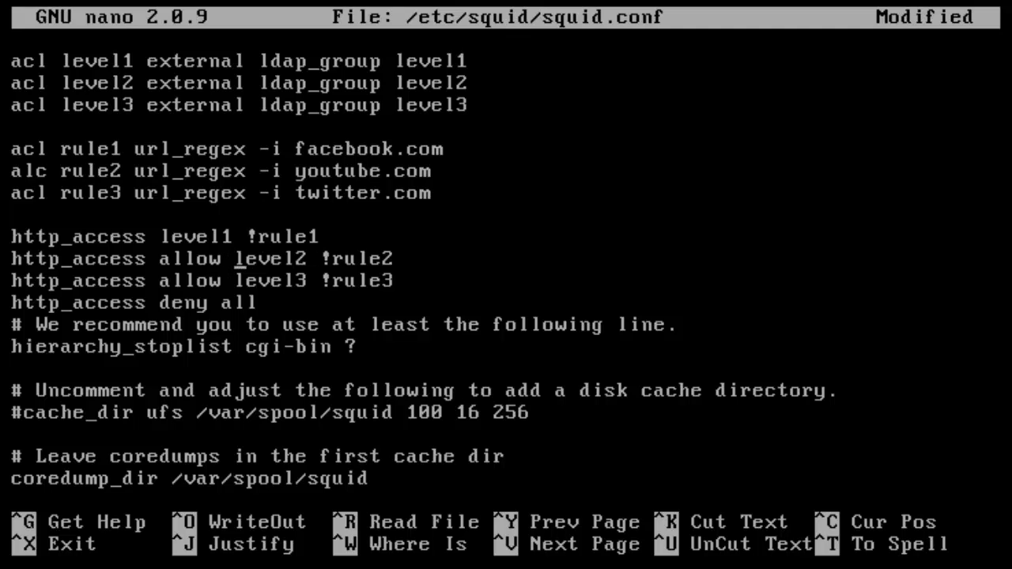
key(Up)
key(Left)
key(Left)
key(Left)
key(Left)
key(Left)
key(Left)
text(al)
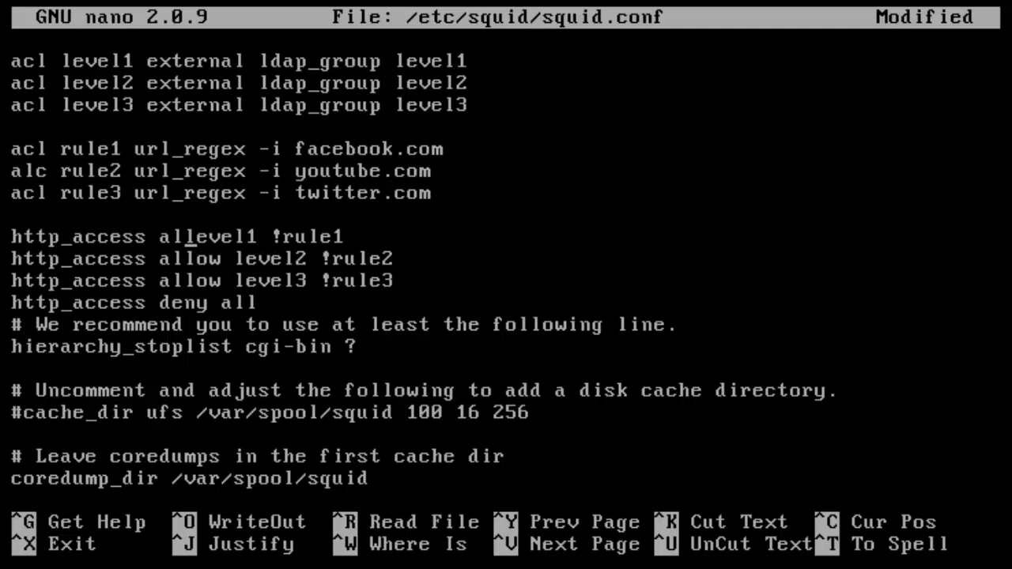
text(low)
- Add a blank line after 'http_access deny all' and review the rules above
key(Down)
key(Down)
key(Down)
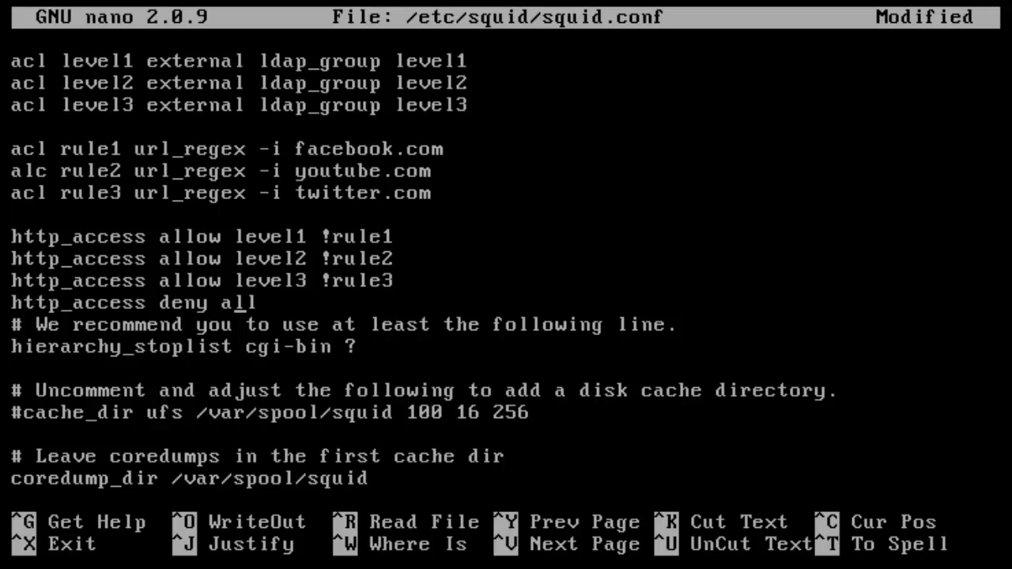
key(Left)
key(Left)
key(Left)
key(Left)
key(Left)
key(Left)
key(Left)
key(Left)
key(Right)
key(Right)
key(Right)
key(Right)
key(Right)
key(Right)
key(Right)
key(Right)
key(Right)
key(Right)
key(Return)
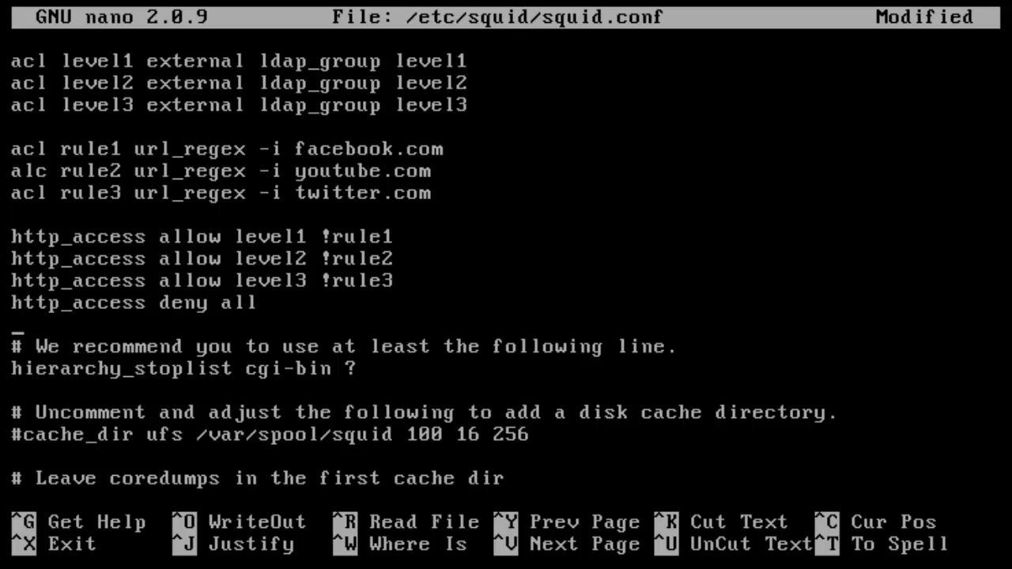
key(Up)
key(Right)
key(Right)
key(Right)
key(Right)
key(Right)
key(Right)
key(Right)
key(Right)
key(Right)
key(Right)
key(Right)
key(Right)
key(Right)
key(Right)
key(Right)
key(Right)
key(Up)
key(Up)
key(Up)
key(Up)
key(Up)
- Save squid.conf and exit nano
key(ctrl+x)
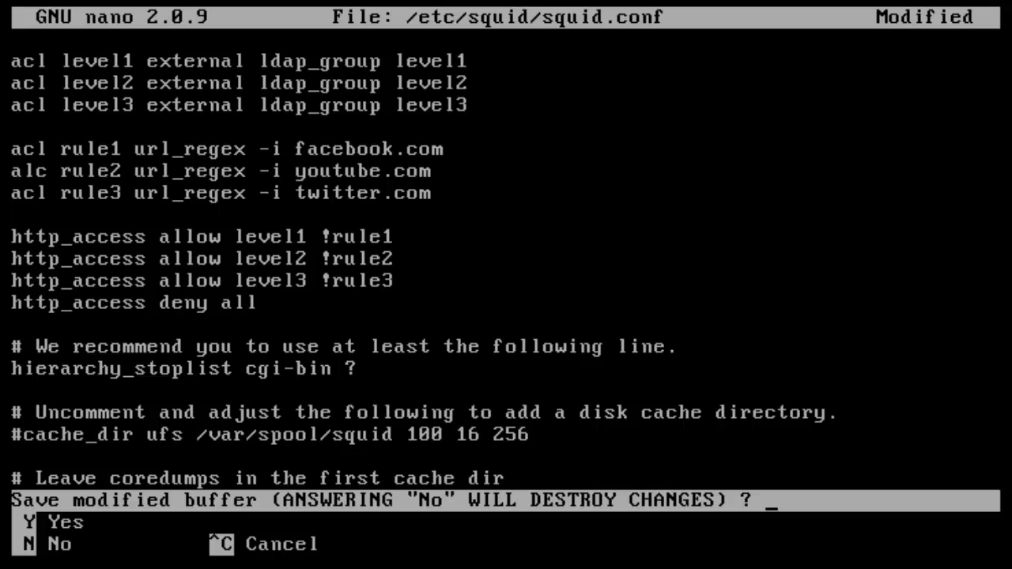
key(y)
key(Return)
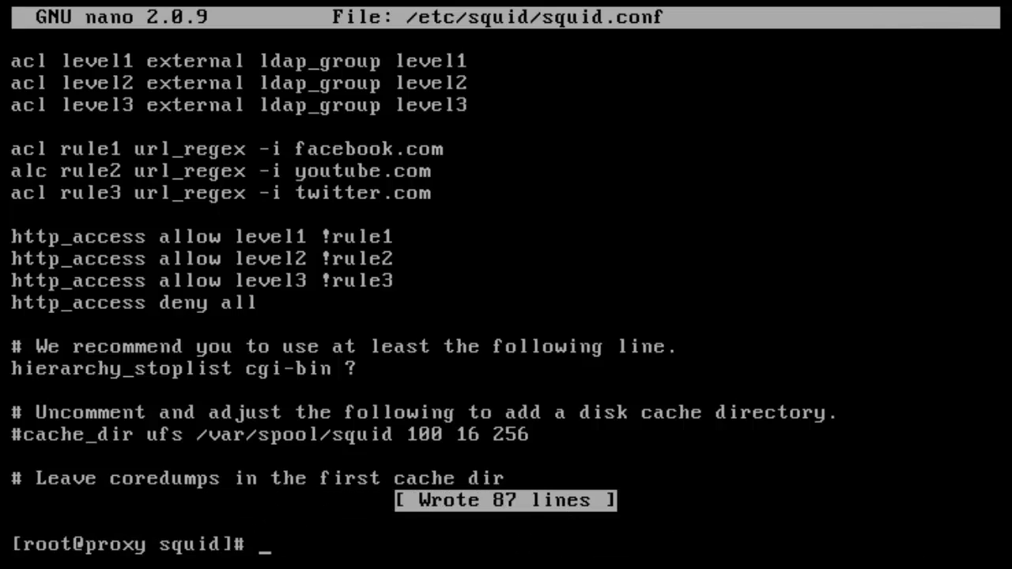
- Clear the terminal screen, then start and abandon a 'service' command
text(clear)
key(Return)
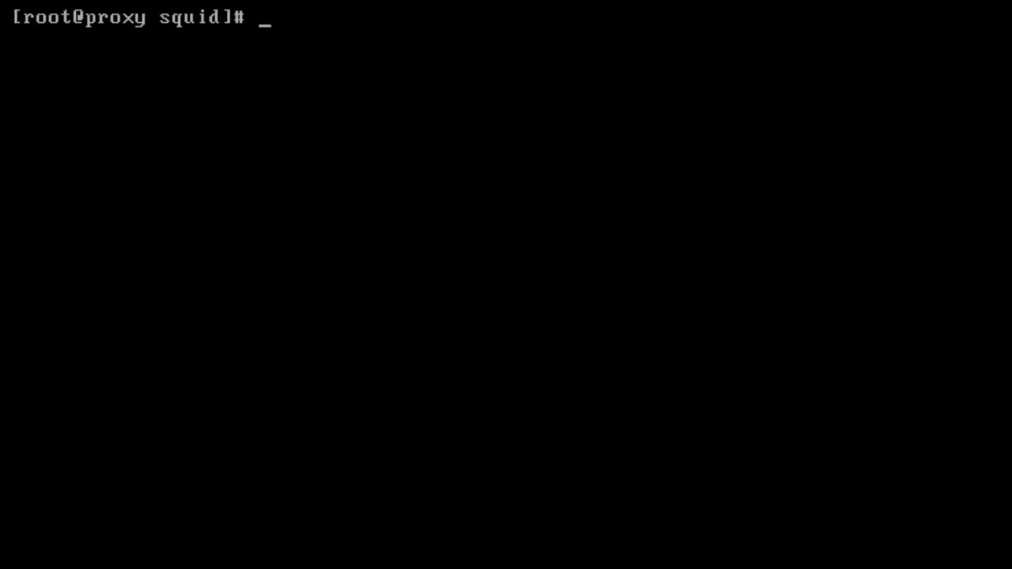
text(server)
key(BackSpace)
key(BackSpace)
key(BackSpace)
text(ice)
key(BackSpace)
key(BackSpace)
key(BackSpace)
key(BackSpace)
key(BackSpace)
key(BackSpace)
key(BackSpace)
- Run 'yum install system-config-firewall-tui' and answer y to confirm
text(yum int)
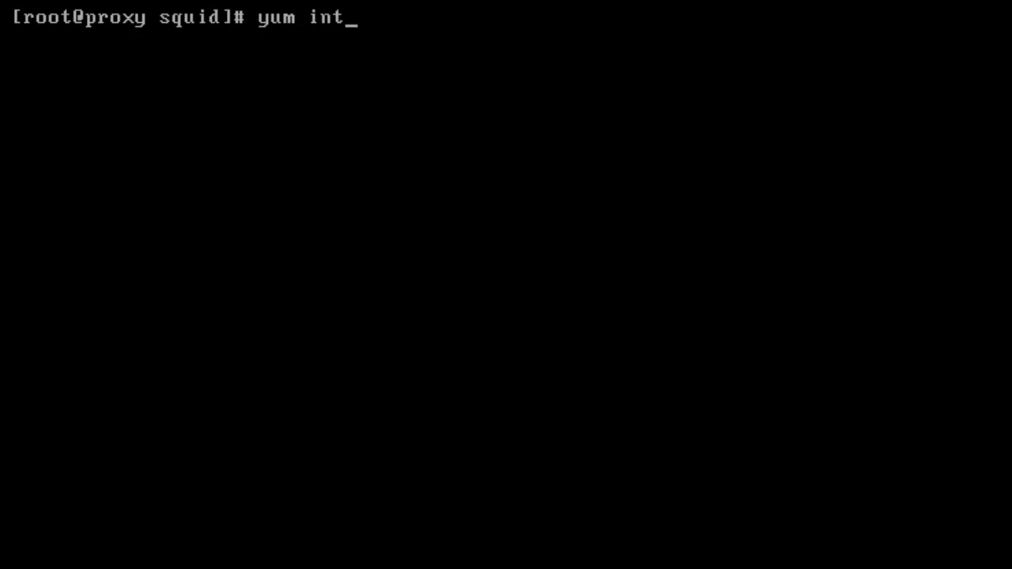
key(BackSpace)
text(stall)
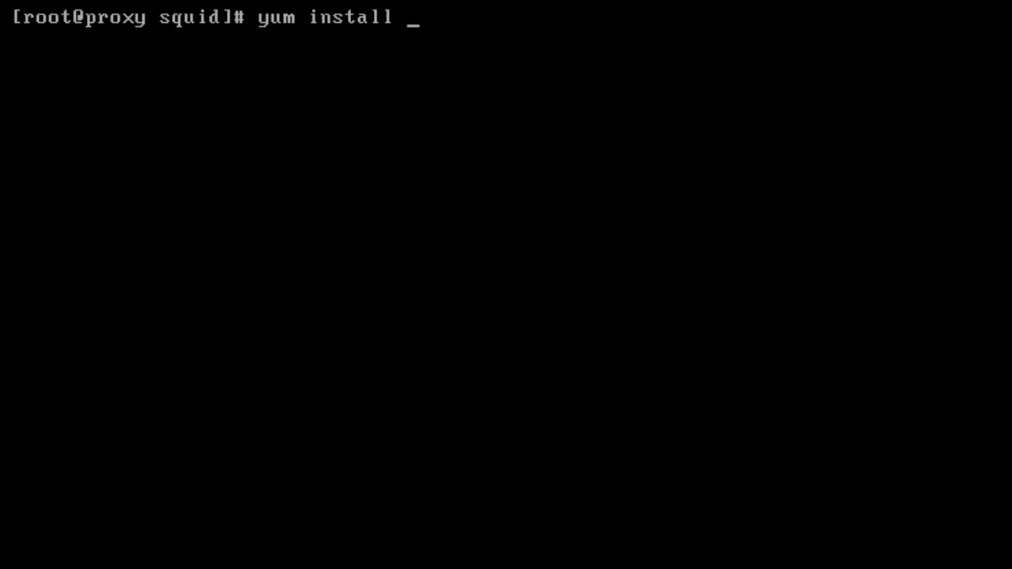
text(syste)
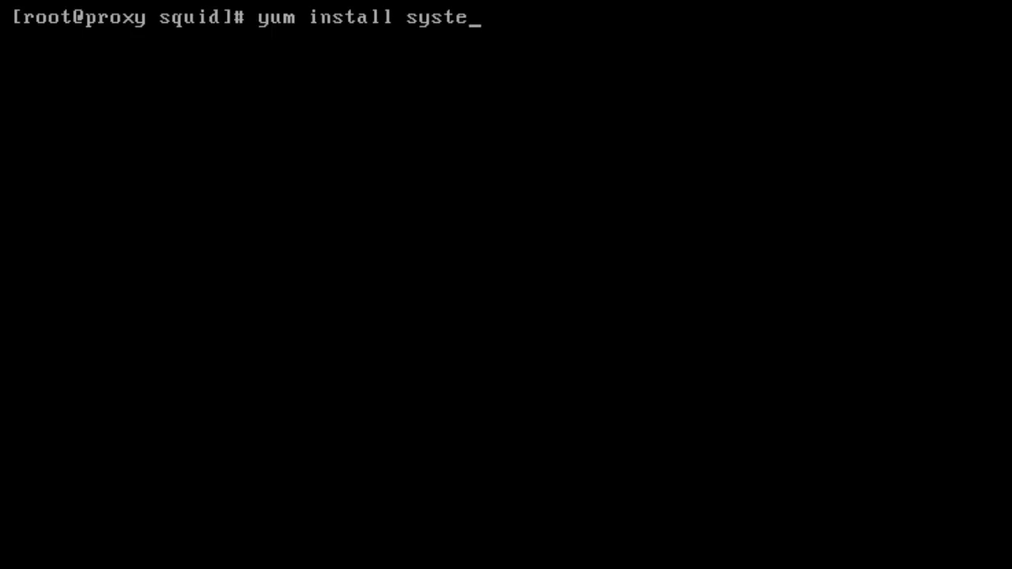
text(m-config-)
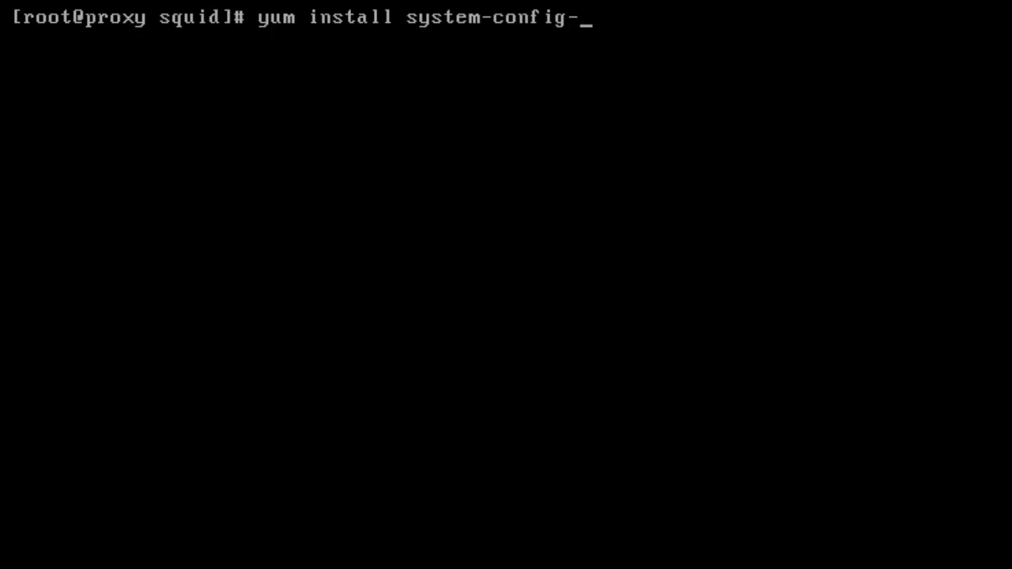
text(d)
key(BackSpace)
text(firewall-tui)
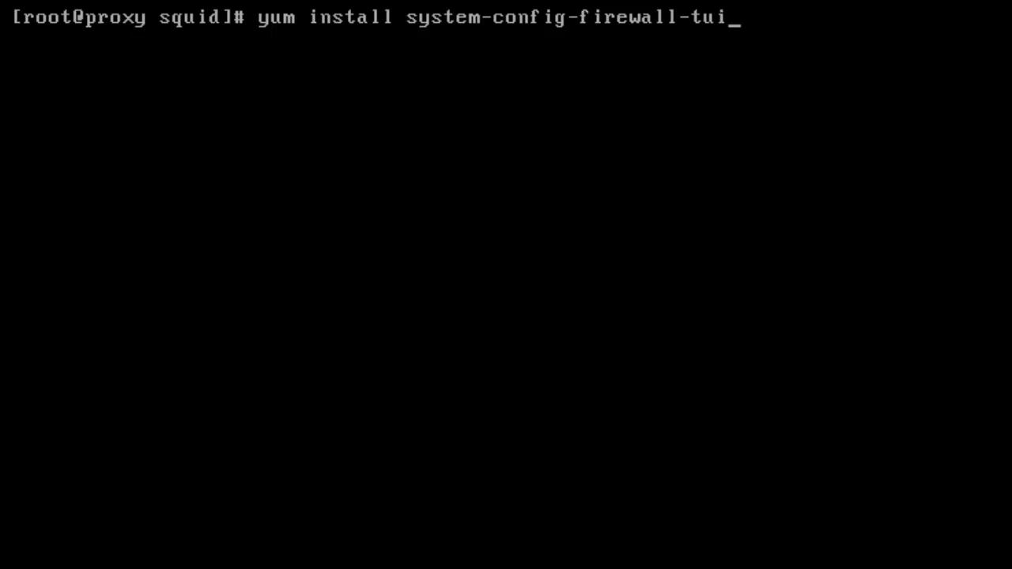
key(Return)
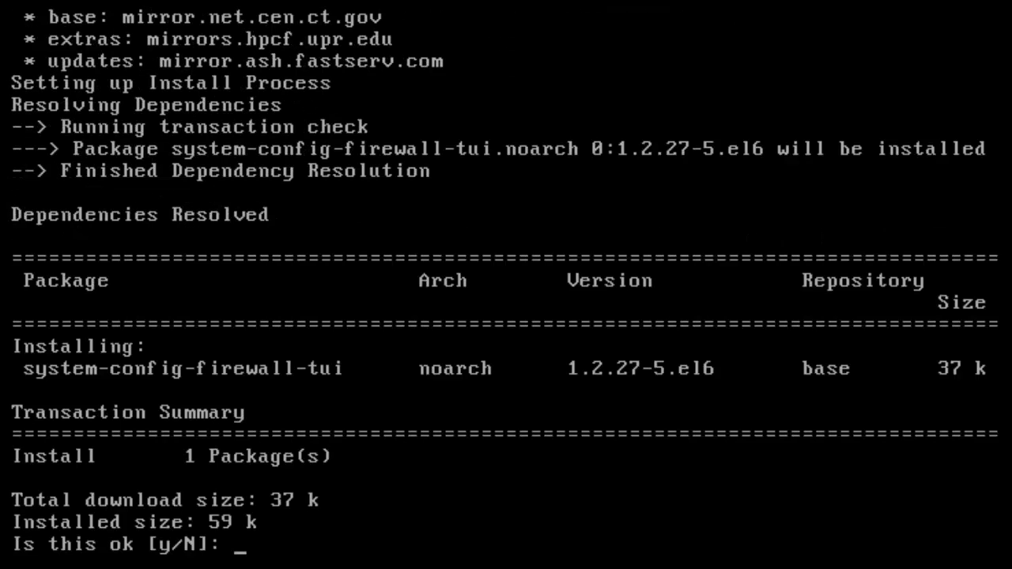
text(y)
key(Return)
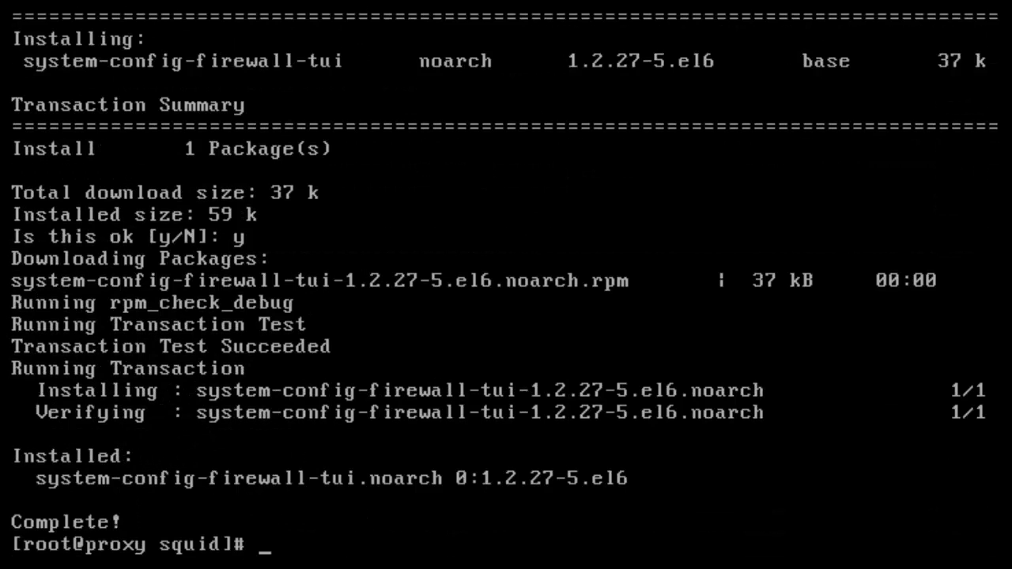
text(system-c)
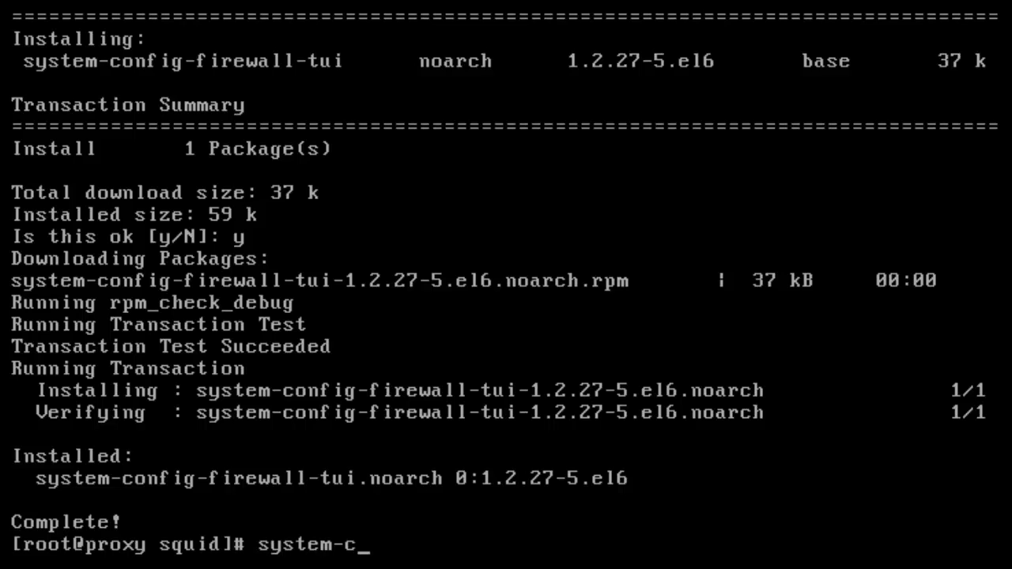
text(onfig-fir)
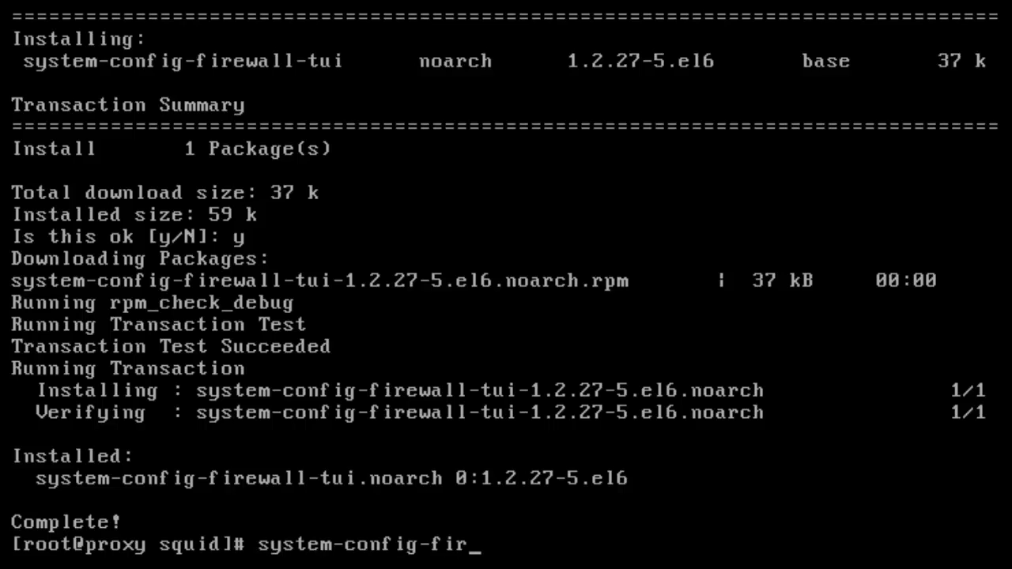
- Launch system-config-firewall-tui and go through Customize to the Other Ports screen
key(Tab)
key(Return)
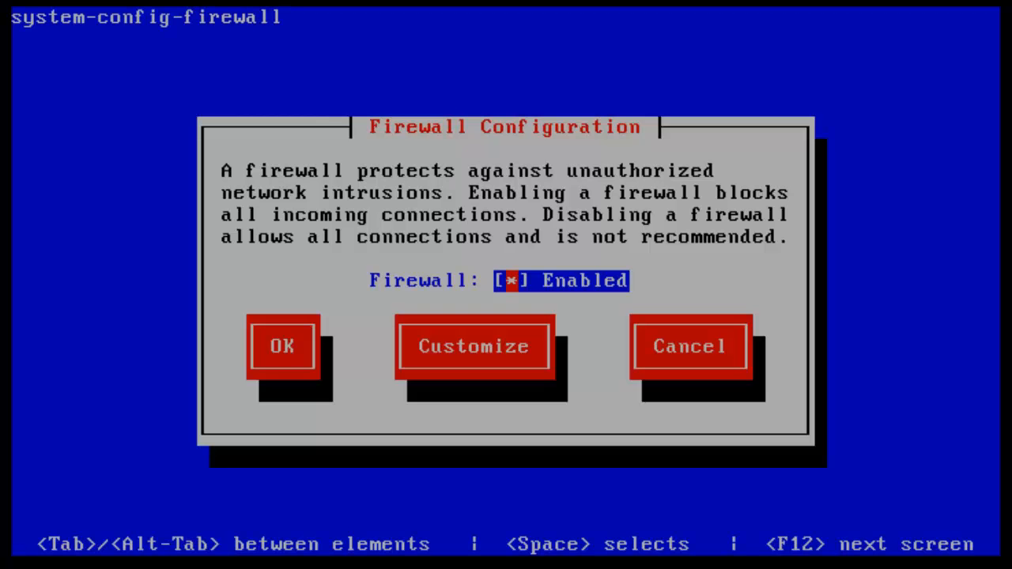
key(Tab)
key(Tab)
key(Return)
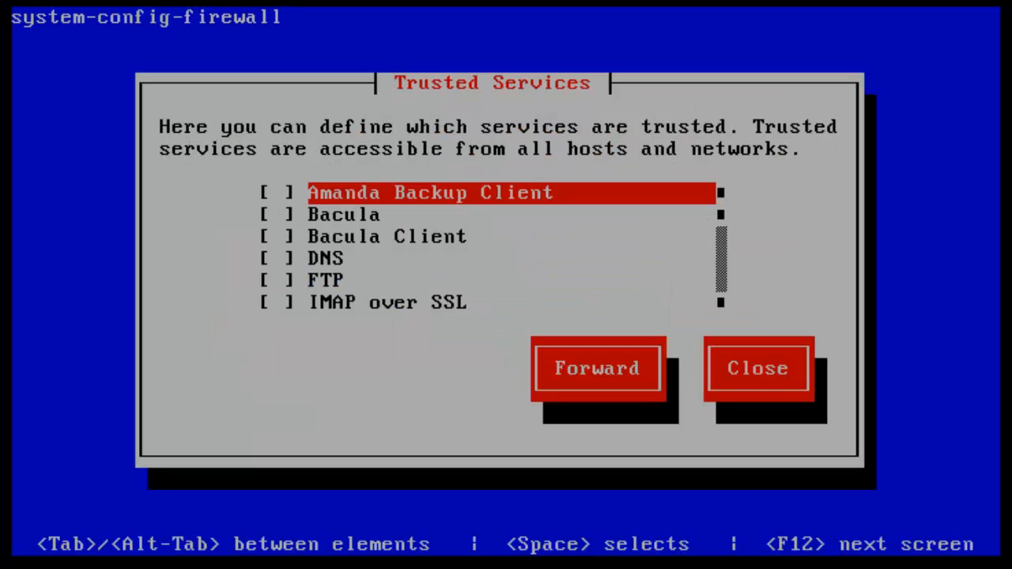
key(Tab)
key(Return)
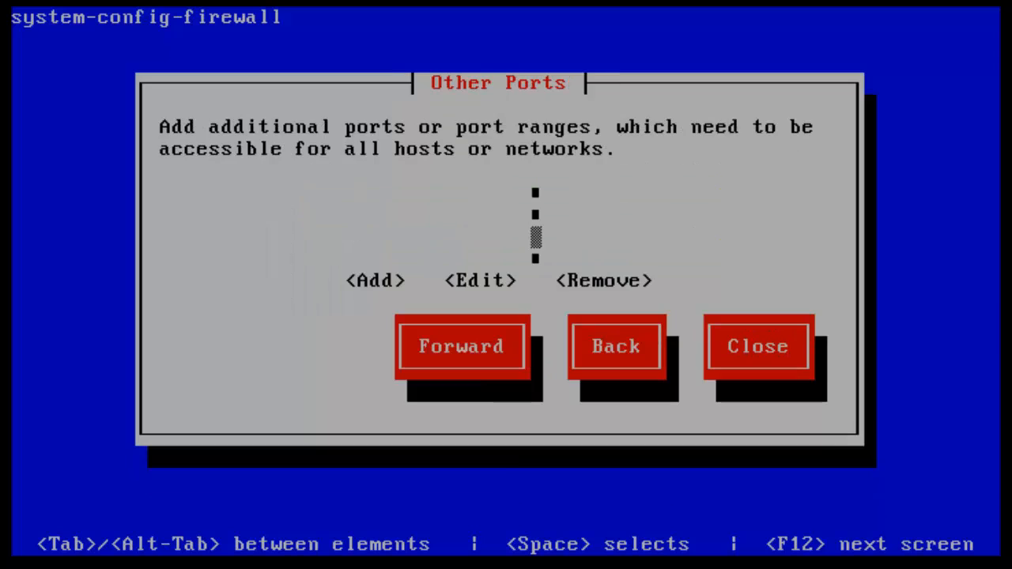
key(Tab)
- Add port 3128 for both tcp and udp under Other Ports
key(Return)
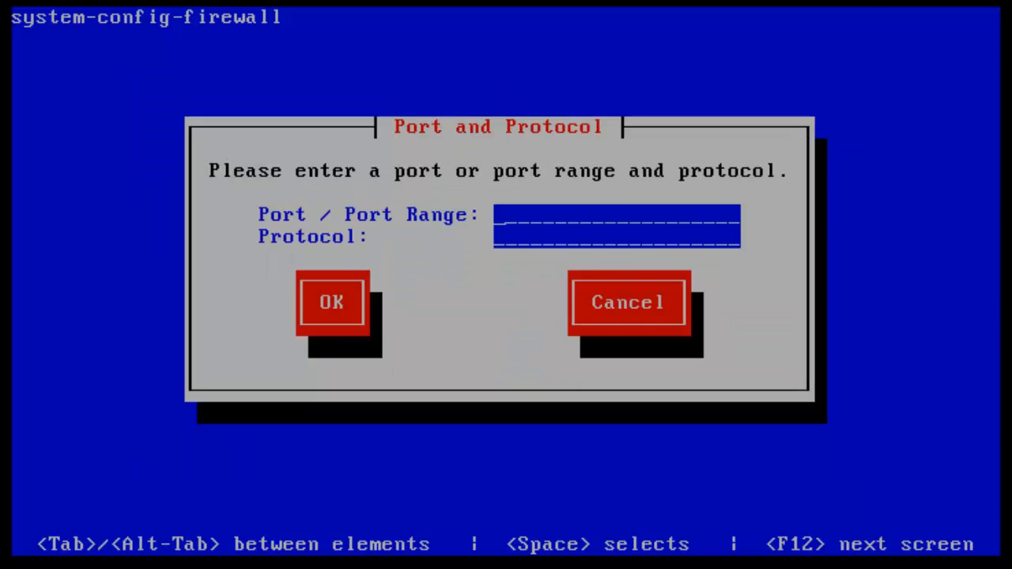
text(3128)
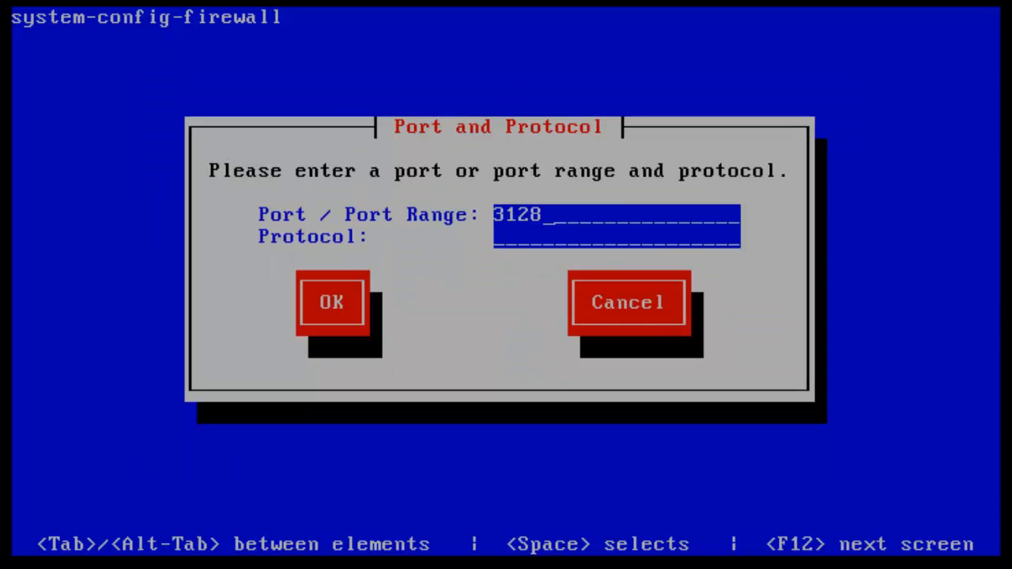
key(Tab)
text(tcp)
key(Tab)
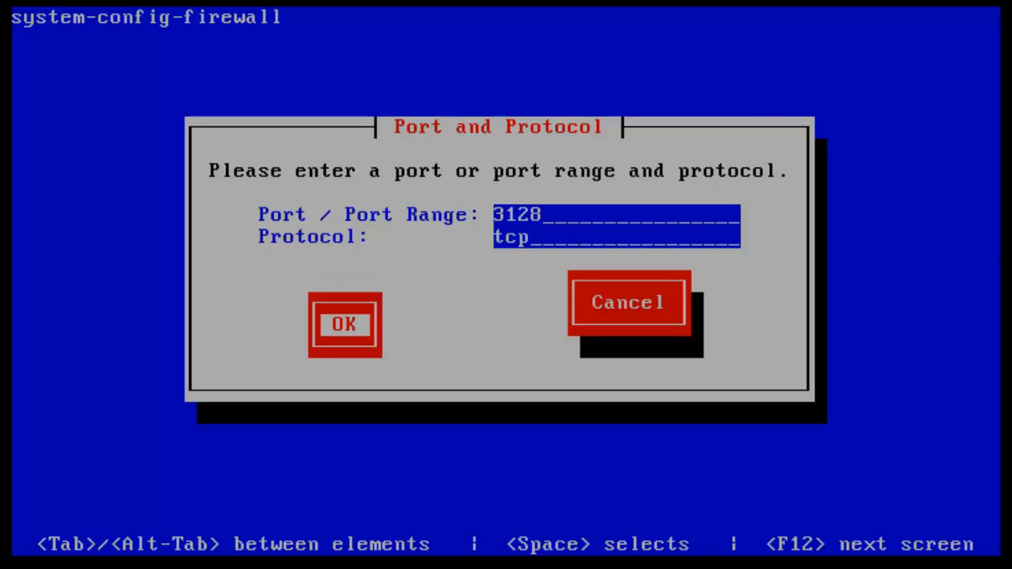
key(Return)
key(Return)
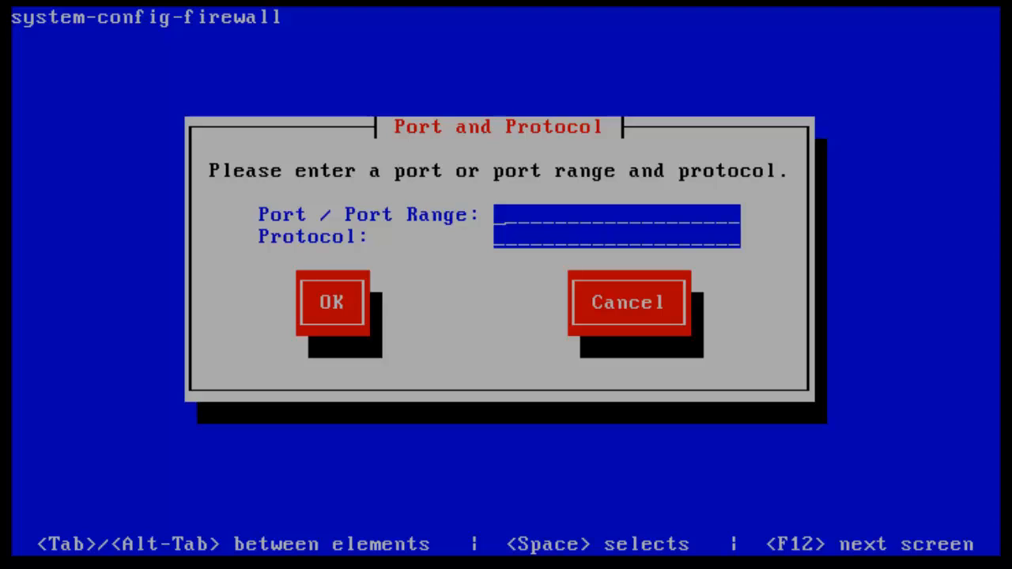
text(3128)
key(Tab)
text(udp)
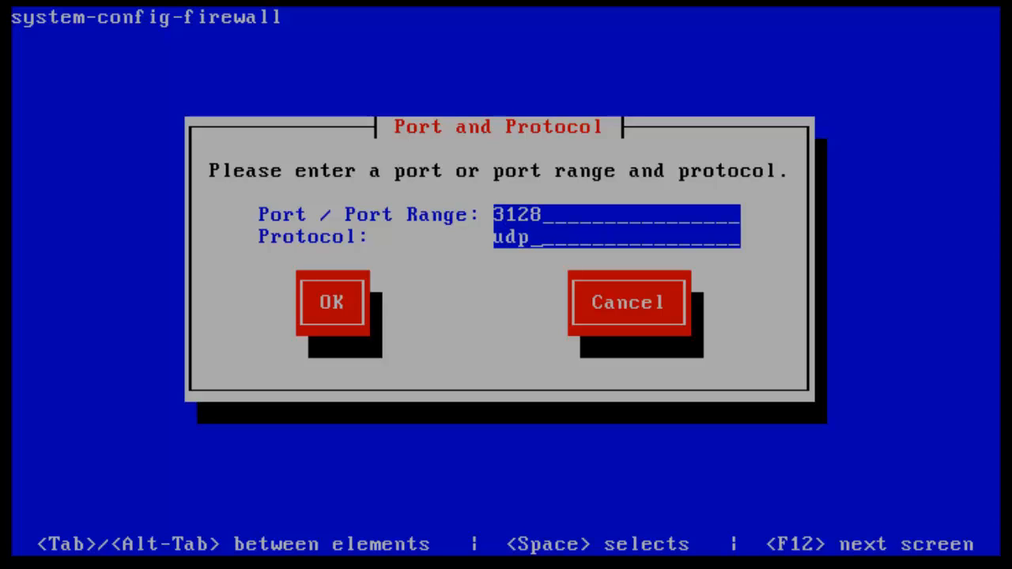
key(Tab)
key(Return)
- Go back to the Trusted Services page
key(Tab)
key(Tab)
key(Tab)
key(Tab)
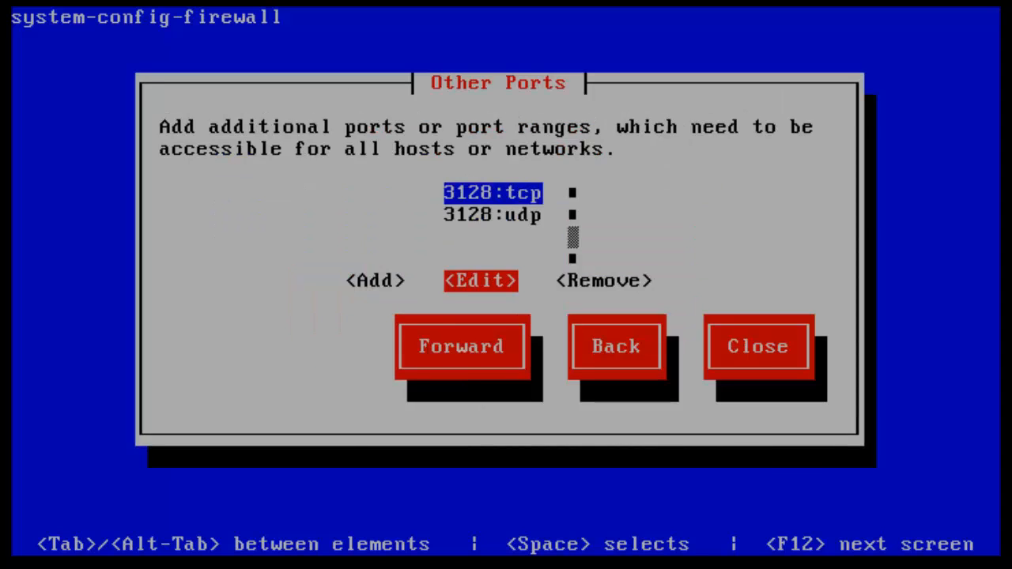
key(Tab)
key(shift+Tab)
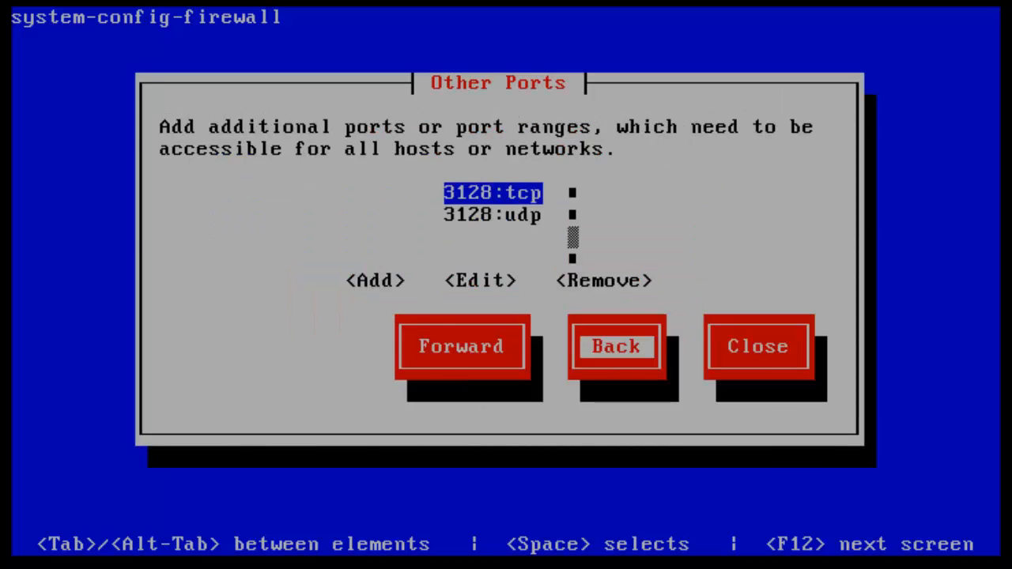
key(Return)
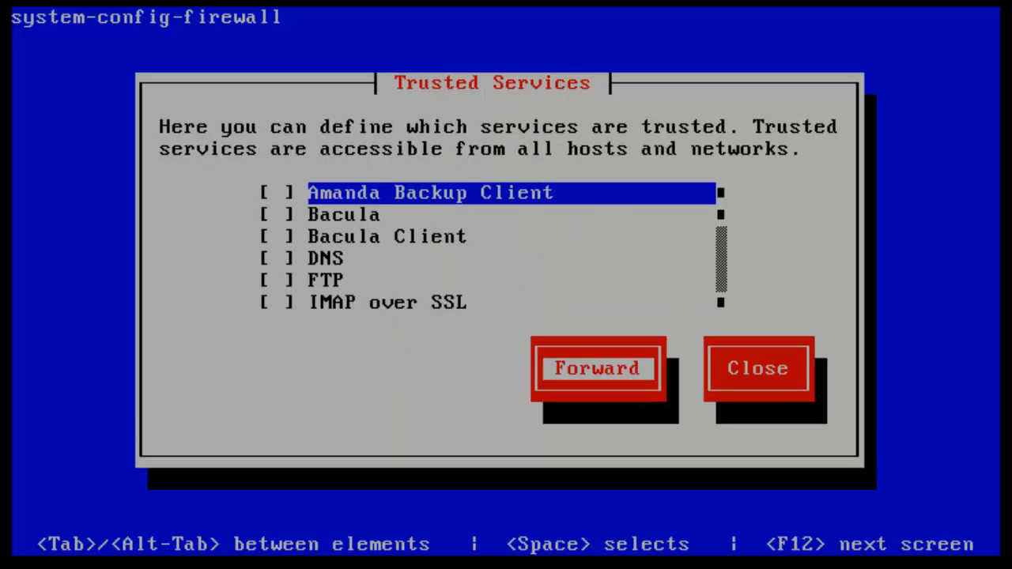
- Toggle WWW (HTTP) and Secure WWW (HTTPS) in the trusted services list
key(shift+Tab)
key(Down)
key(Down)
key(Down)
key(Down)
key(Down)
key(Down)
key(Down)
key(Down)
key(Down)
key(Down)
key(Down)
key(Down)
key(Down)
key(Down)
key(Down)
key(Down)
key(Down)
key(Down)
key(Down)
key(Down)
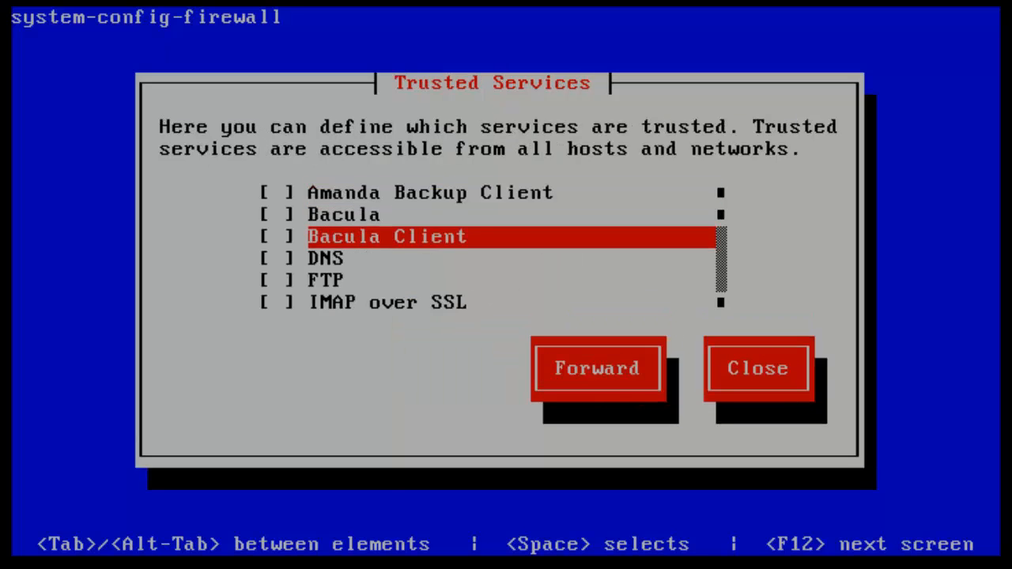
key(space)
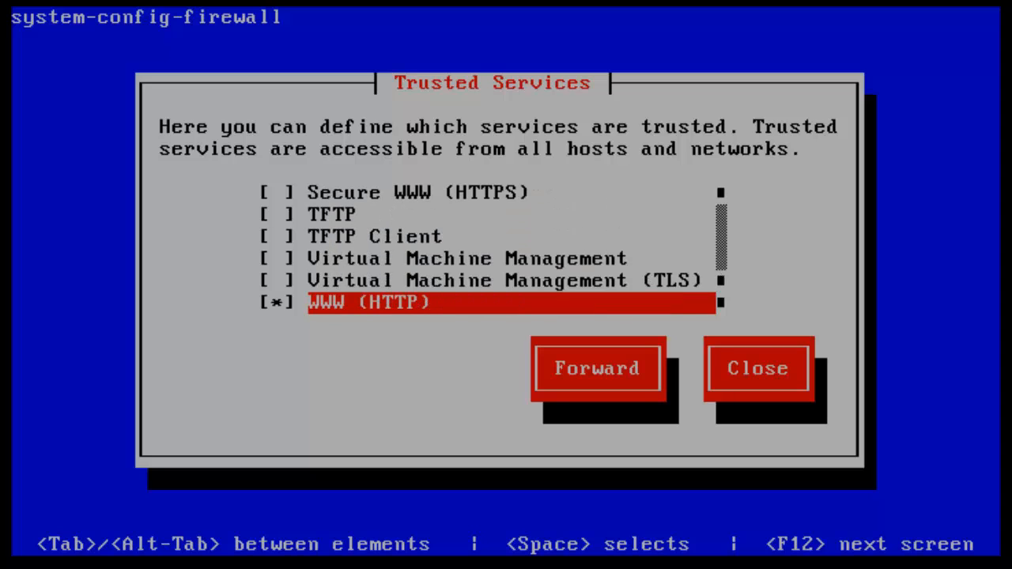
key(Up)
key(Up)
key(Up)
key(Up)
key(Up)
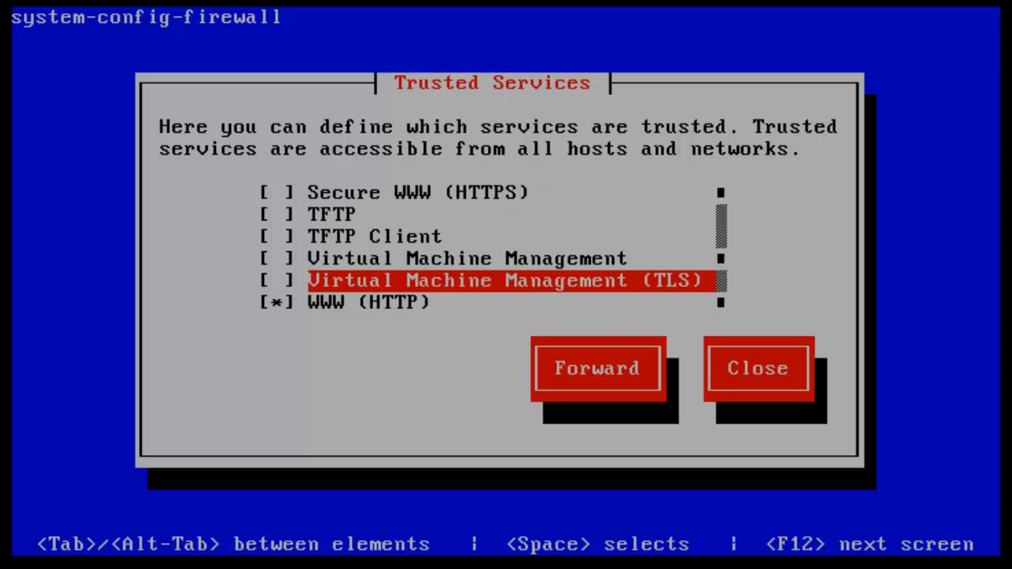
key(space)
key(Down)
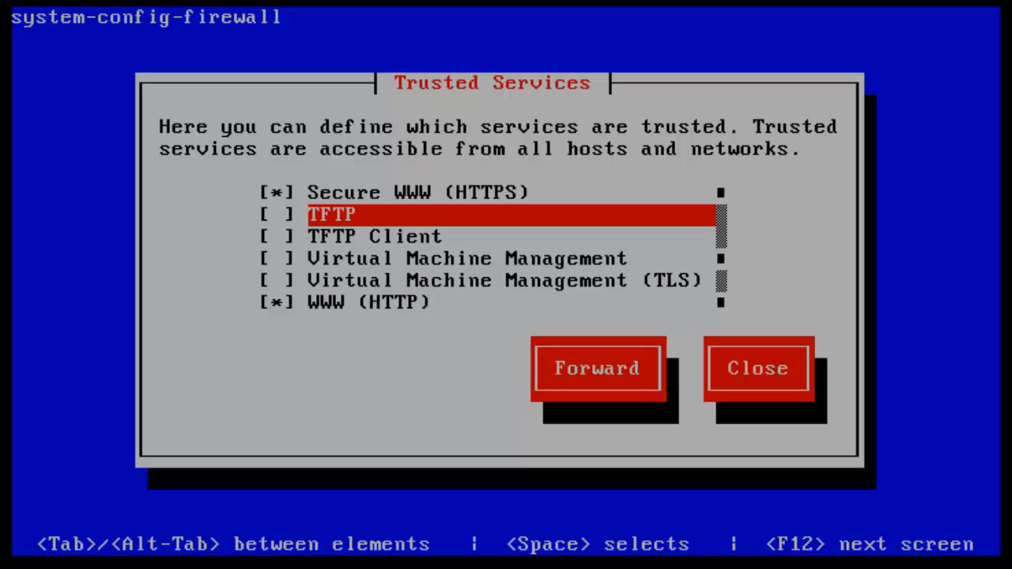
key(Up)
key(Up)
key(Up)
key(Up)
key(Up)
key(Up)
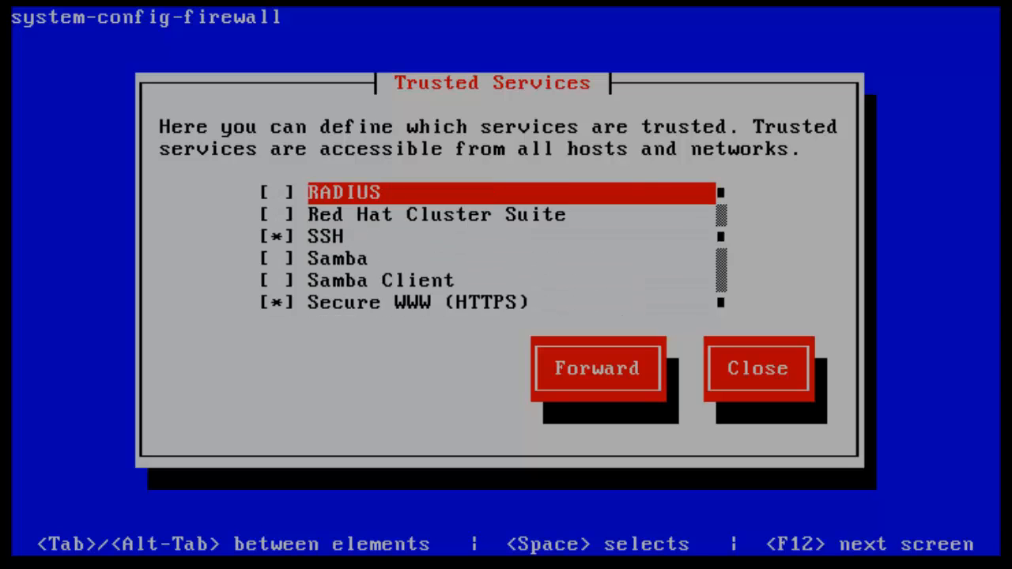
key(Up)
key(Up)
key(Up)
key(Up)
key(Up)
key(Up)
key(Up)
key(Up)
key(Up)
key(Up)
- Close with OK and confirm Yes to override the existing firewall configuration
key(Tab)
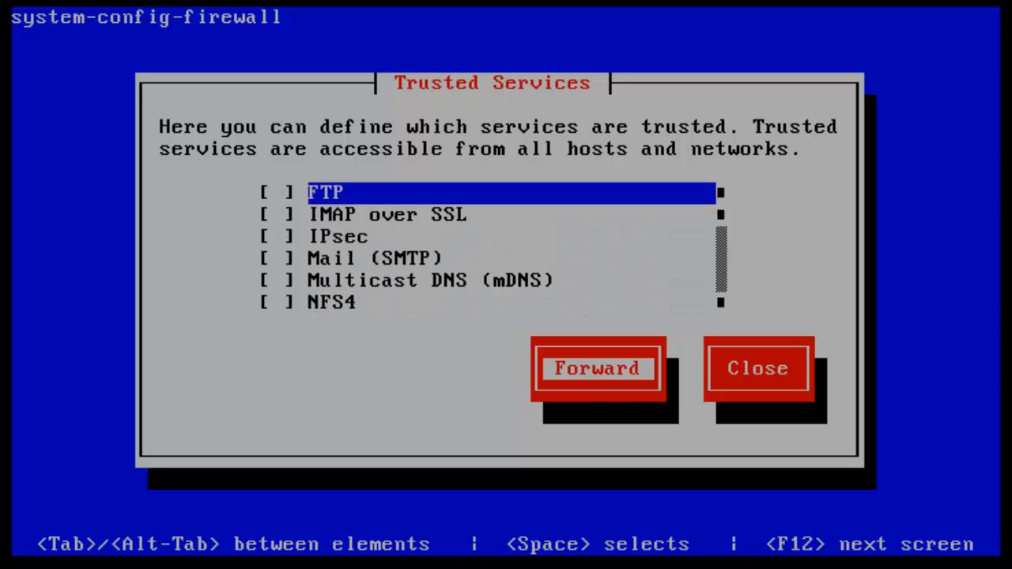
key(Tab)
key(Return)
key(Left)
key(Return)
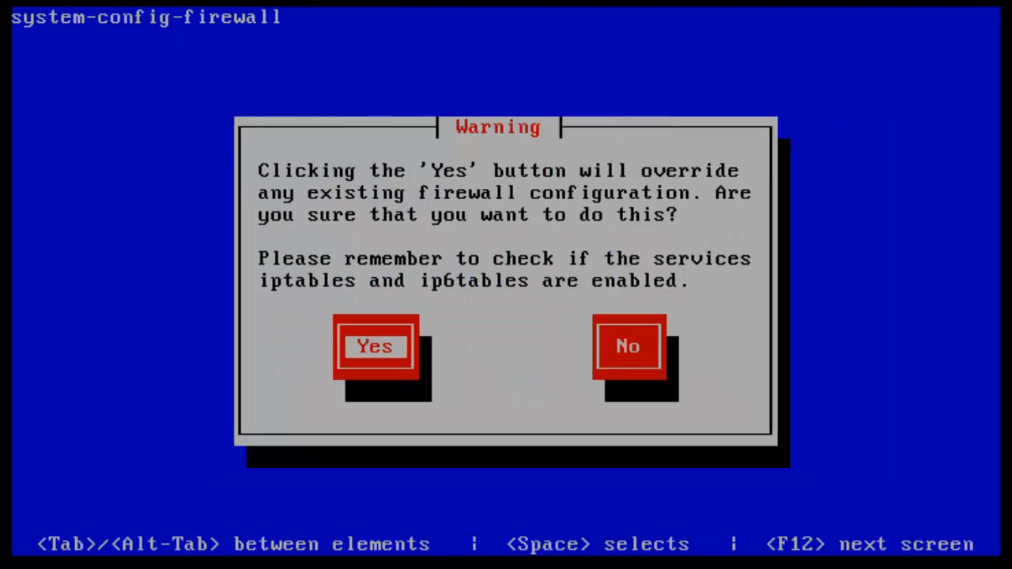
key(Return)
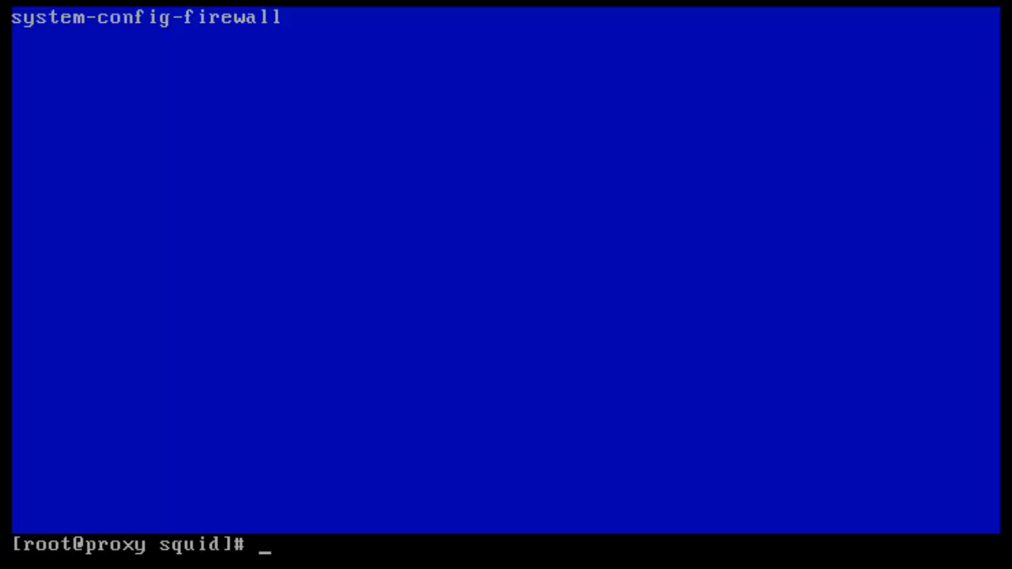
- Clear the terminal and try starting squid with the mistyped command 'service start squid'
text(clear)
key(Return)
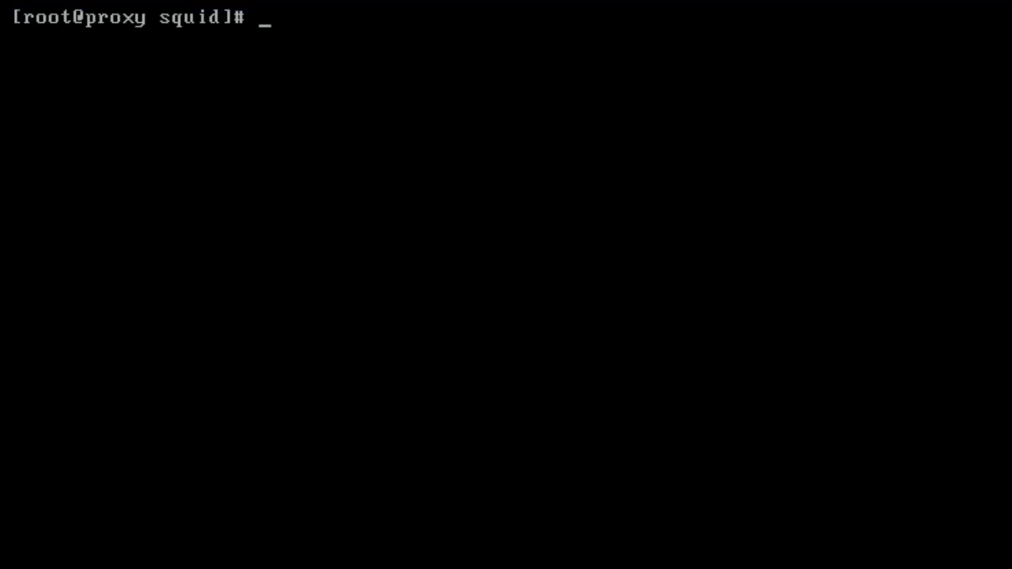
text(service )
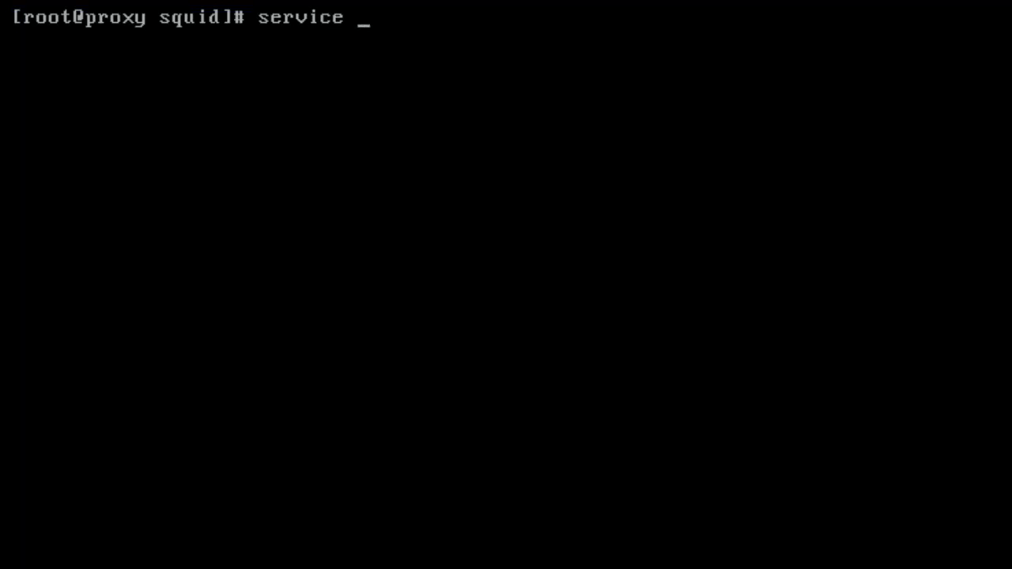
text(start squ)
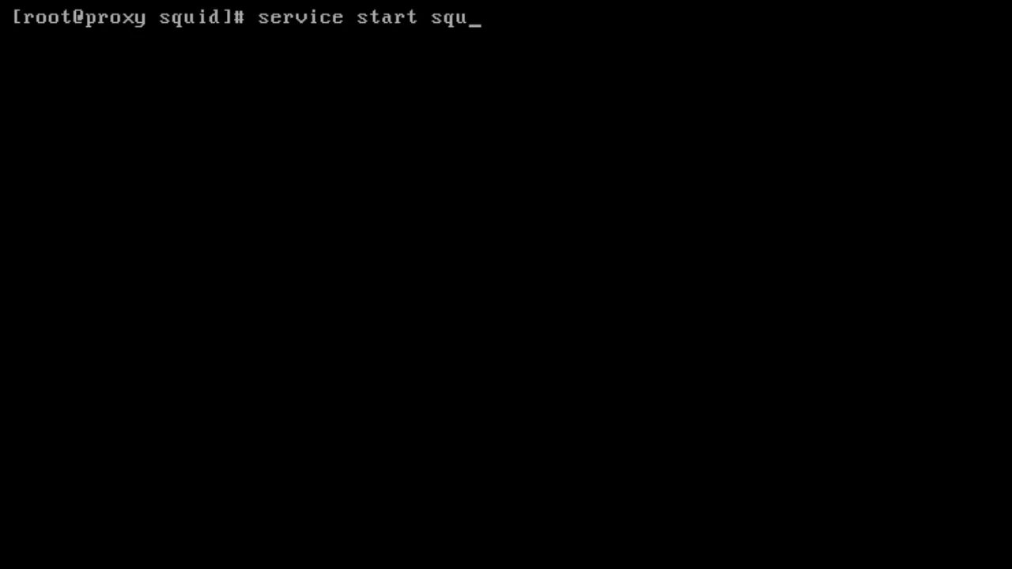
text(id)
key(Return)
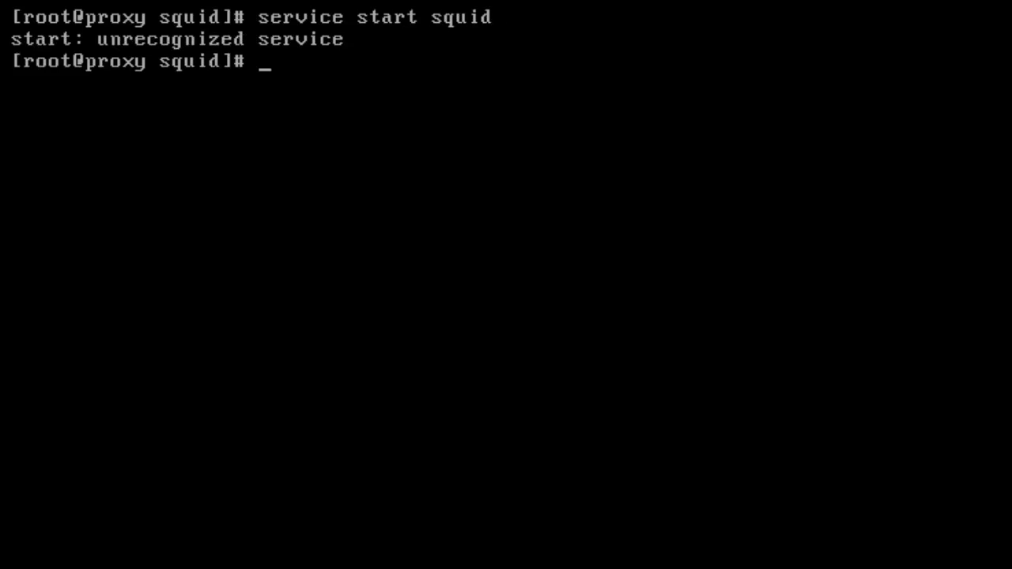
- Correct the command to 'service squid start' and run it, which fails on a squid.conf error
key(Up)
key(Left)
key(Left)
key(Left)
key(Left)
key(Left)
key(Left)
key(Left)
key(Left)
key(Left)
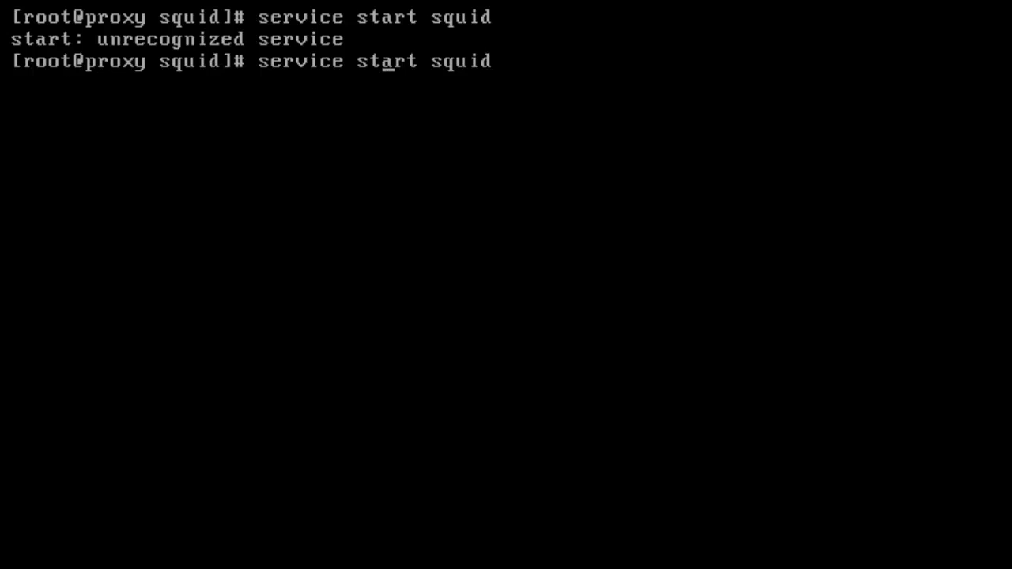
key(Right)
key(Right)
key(BackSpace)
key(BackSpace)
key(BackSpace)
key(Delete)
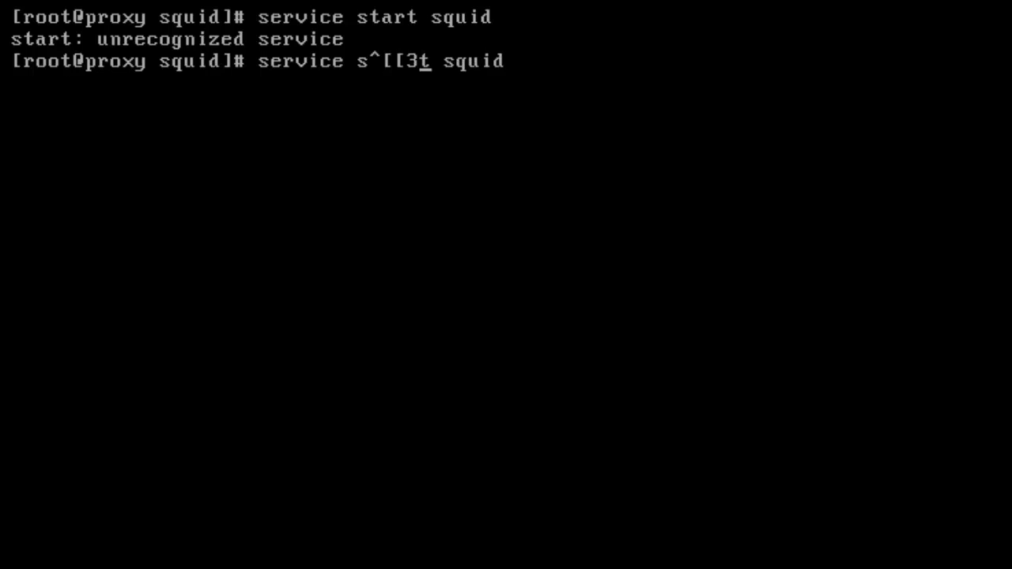
key(BackSpace)
key(BackSpace)
key(BackSpace)
key(BackSpace)
key(BackSpace)
key(Right)
key(BackSpace)
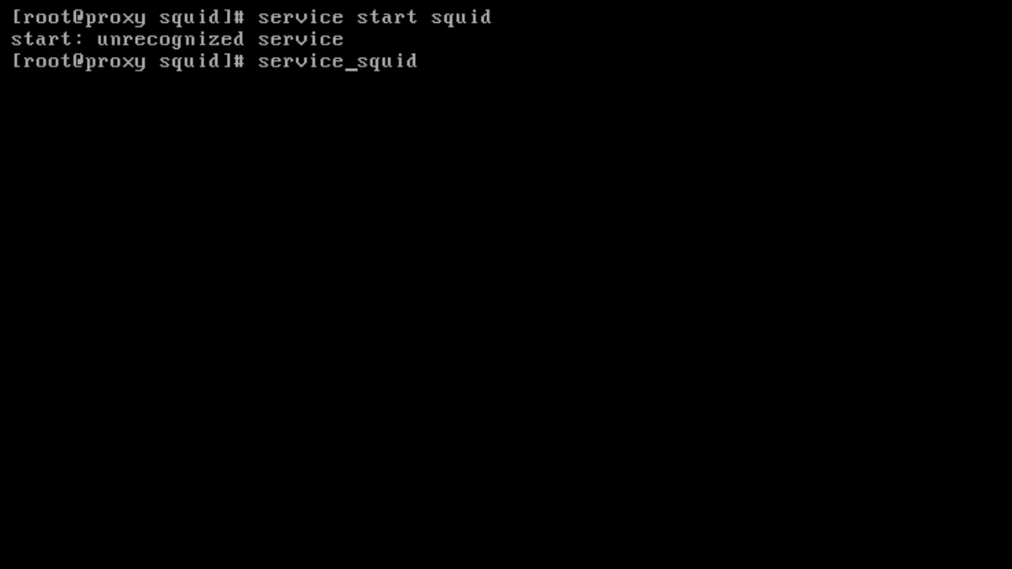
key(Right)
key(Right)
key(Right)
key(Right)
key(Right)
key(Right)
text(start)
key(Return)
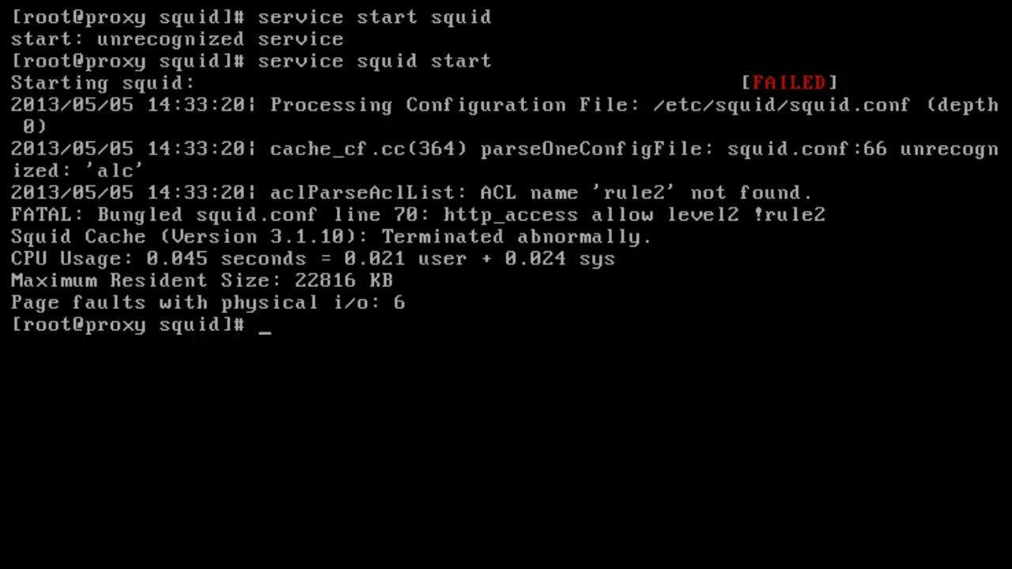
key(Up)
key(Up)
key(Up)
key(Up)
key(Up)
key(Up)
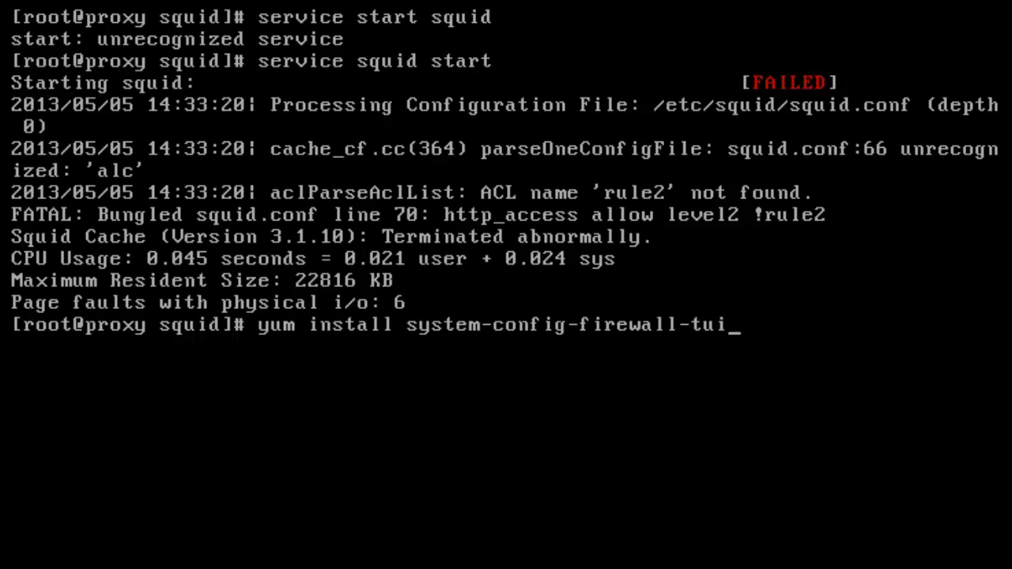
- Open /etc/squid/squid.conf in nano and move to the misspelled 'alc rule2' line
key(Return)
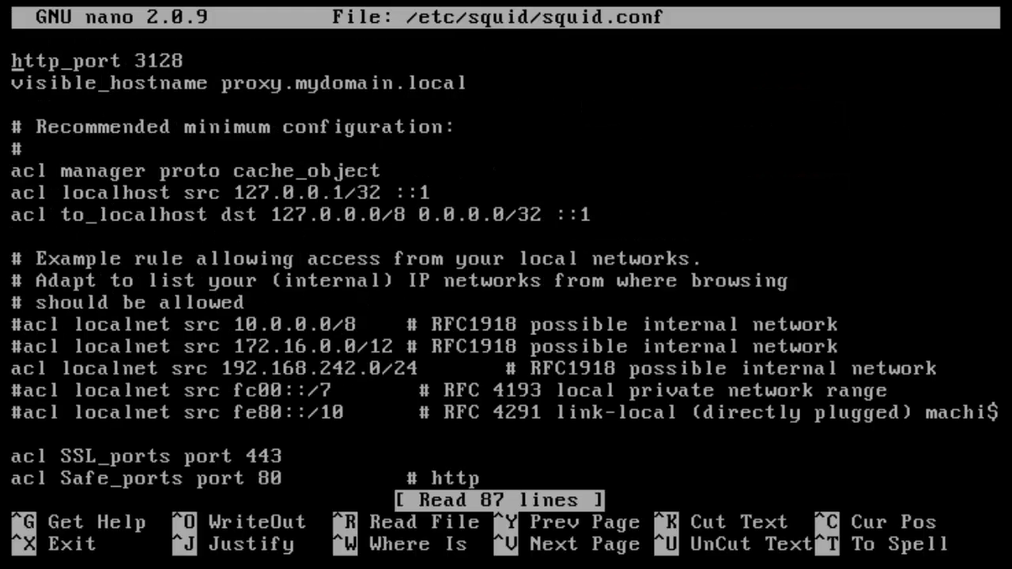
key(Down)
key(Down)
key(Down)
key(Down)
key(Down)
key(Down)
key(Down)
key(Down)
key(Down)
key(Down)
key(Down)
key(Down)
key(Down)
key(Down)
key(Down)
key(Down)
key(Down)
key(Down)
key(Down)
key(Down)
key(Down)
key(Down)
key(Down)
key(Down)
key(Down)
key(Down)
key(Down)
key(Down)
key(Down)
key(Down)
key(Down)
key(Down)
key(Down)
key(Down)
key(Down)
key(Down)
key(Down)
key(Down)
key(Down)
key(Down)
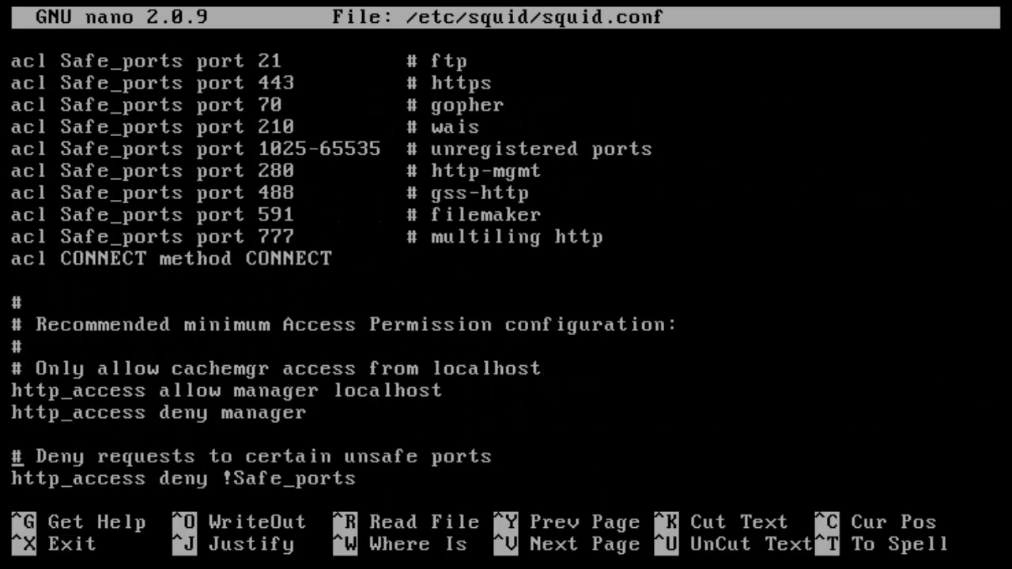
key(Down)
key(Down)
key(Down)
key(Down)
key(Down)
key(Down)
key(Down)
key(Down)
key(Down)
key(Down)
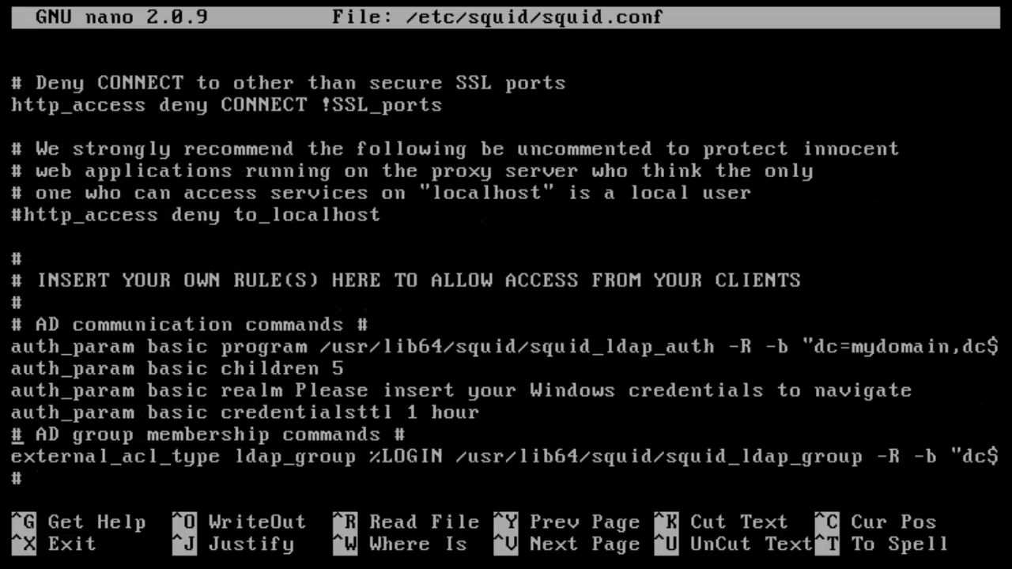
key(Down)
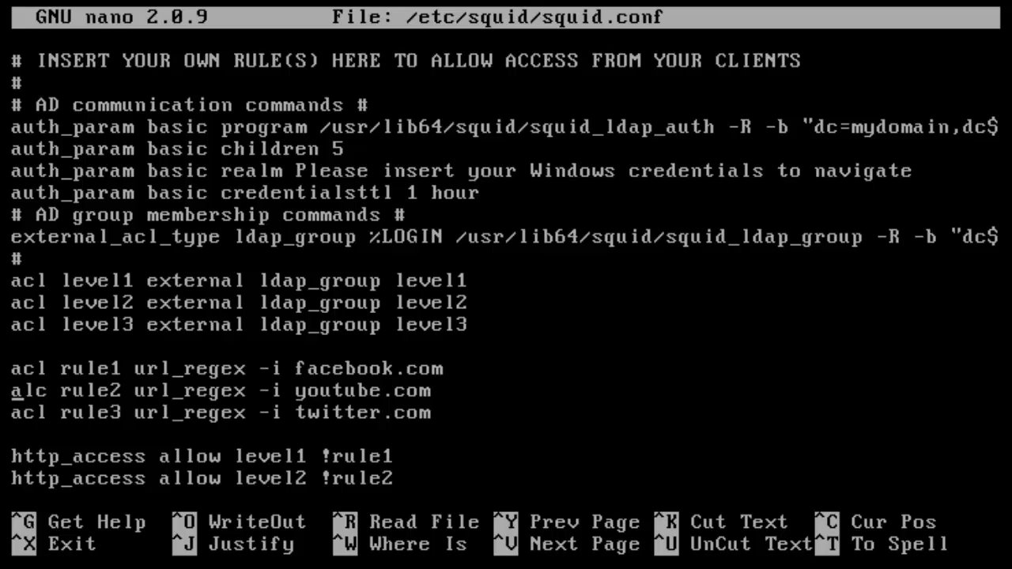
key(Up)
key(Right)
key(Down)
key(Right)
key(Right)
key(Right)
key(Right)
key(Right)
key(Right)
key(Right)
key(Right)
key(Left)
key(Left)
key(Left)
key(Left)
key(Left)
key(Left)
key(Left)
key(Left)
key(Left)
key(Left)
key(Right)
key(Right)
key(Right)
key(Right)
- Change 'alc' to 'acl' on the rule2 line and save squid.conf
key(BackSpace)
key(BackSpace)
text(cl)
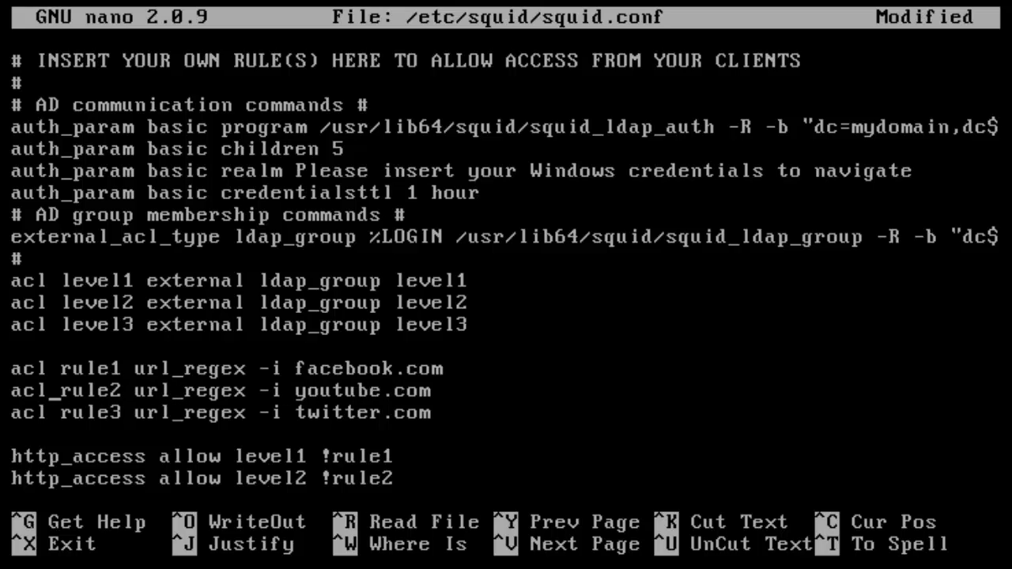
key(ctrl+x)
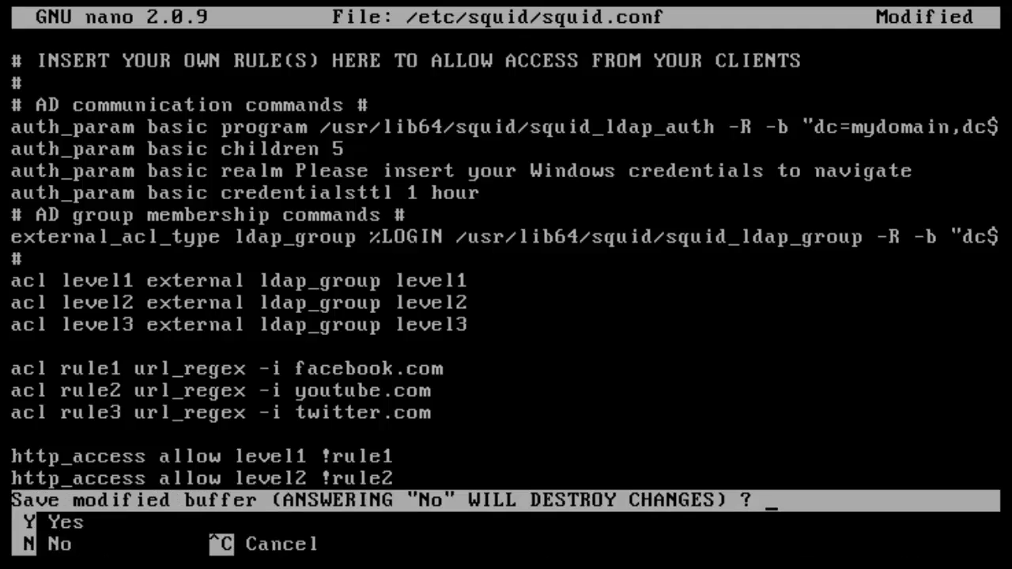
key(y)
key(Return)
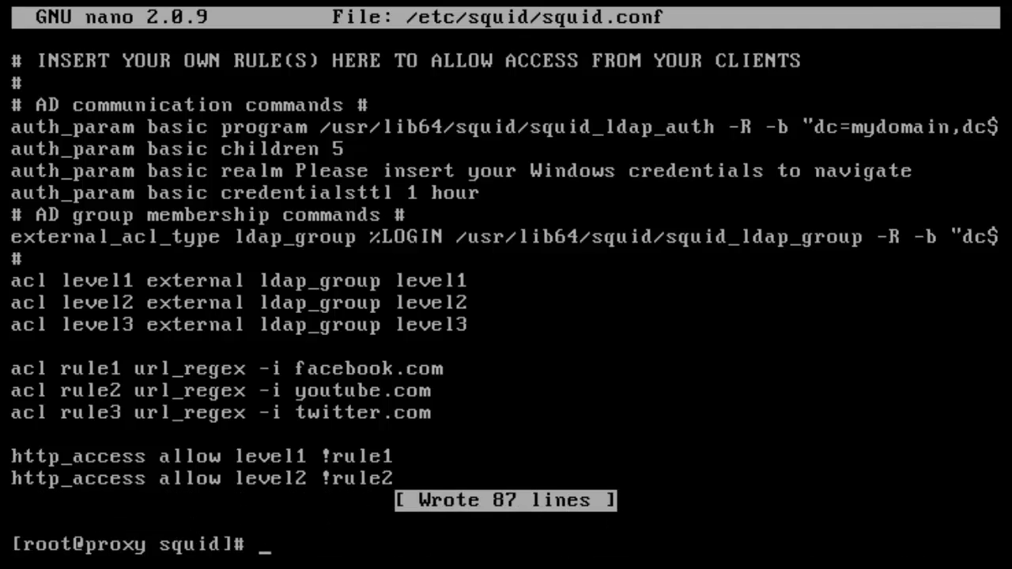
- Start squid with 'service squid start', then run ifconfig to show eth1 at 192.168.242.140
text(servic)
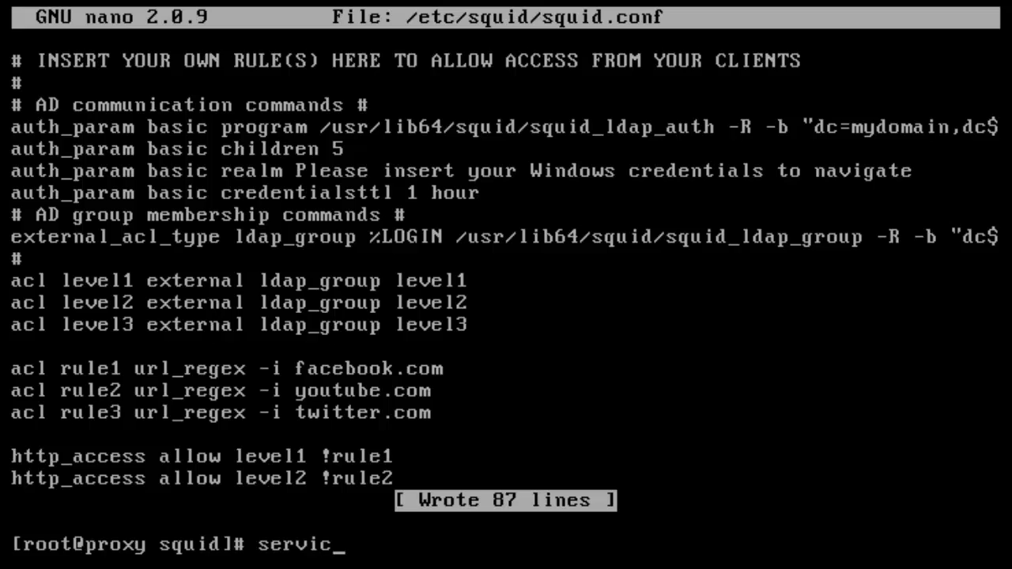
text(e squid start)
key(Return)
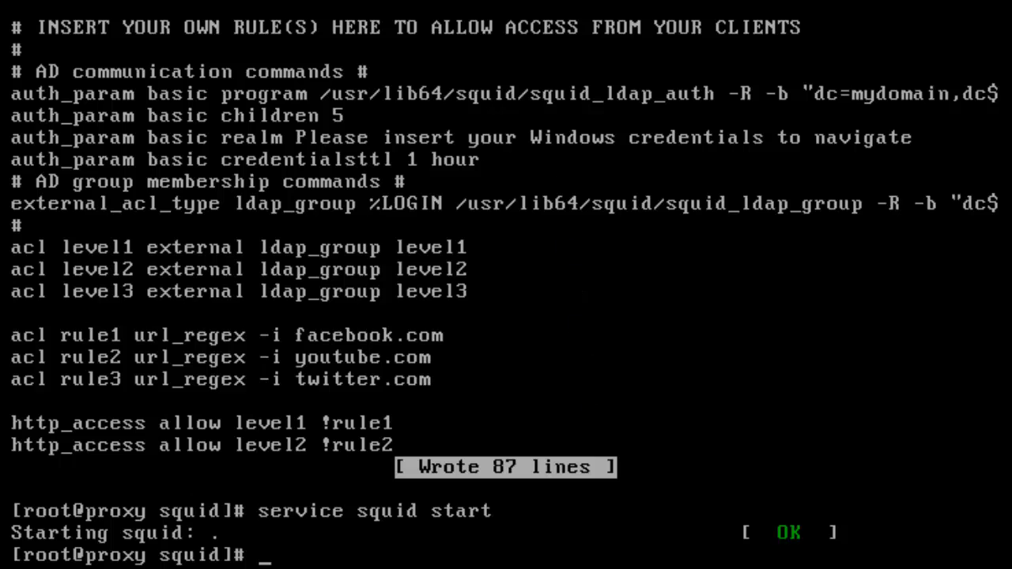
text(ifconfig)
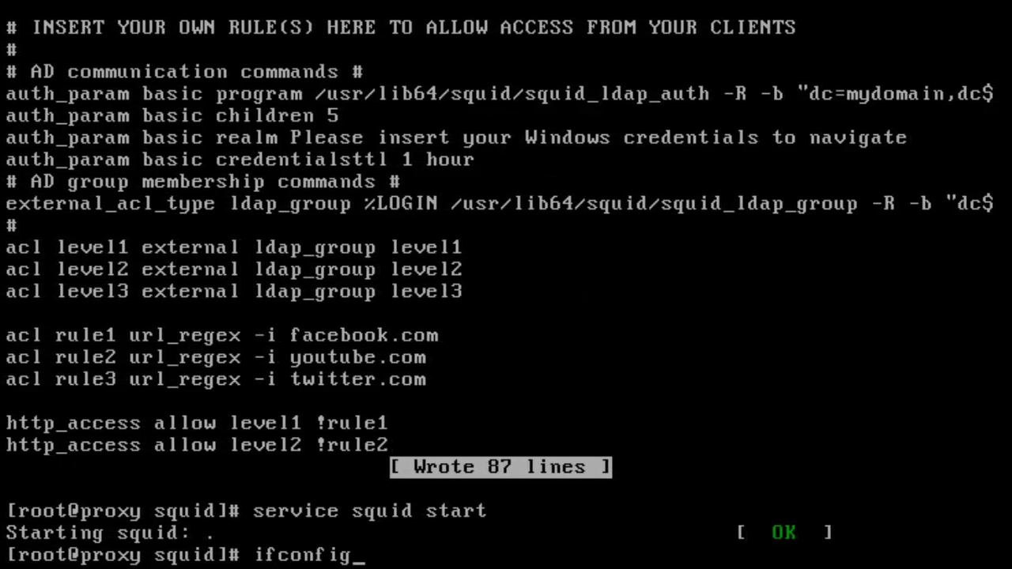
key(Return)
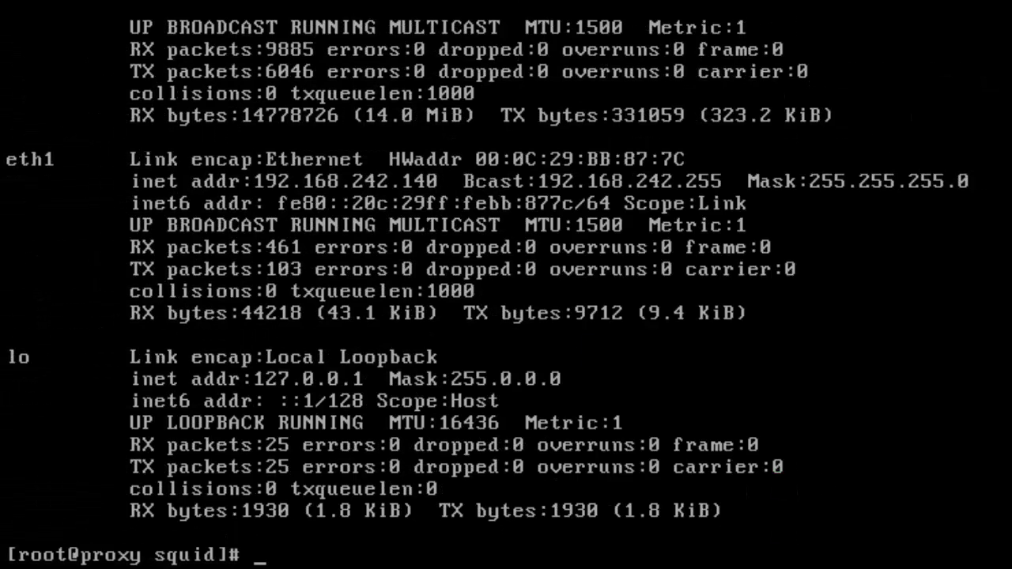
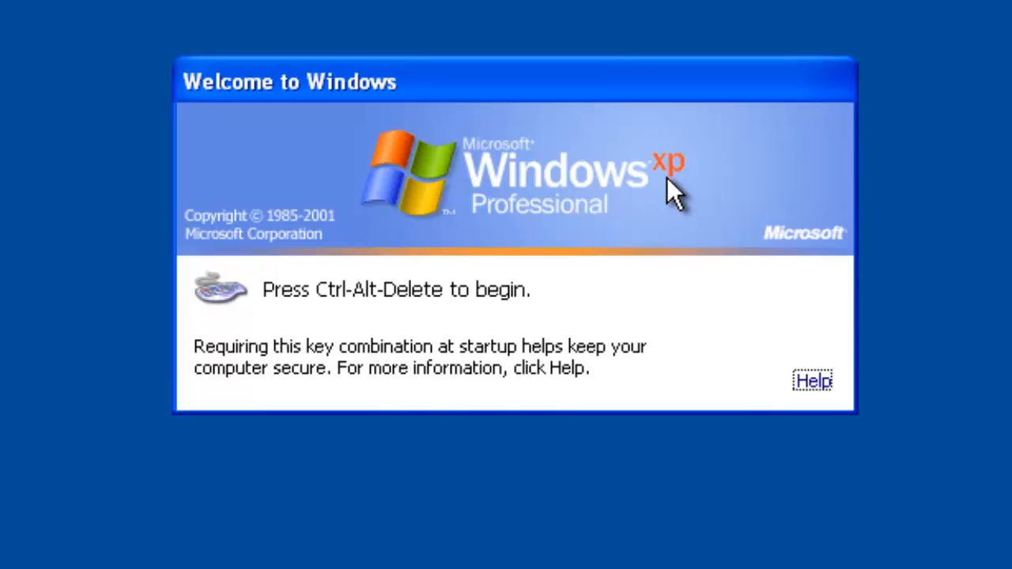
- Log on to the XP client with the account password and dismiss the security balloon
key(ctrl+alt+Delete)
text(••)
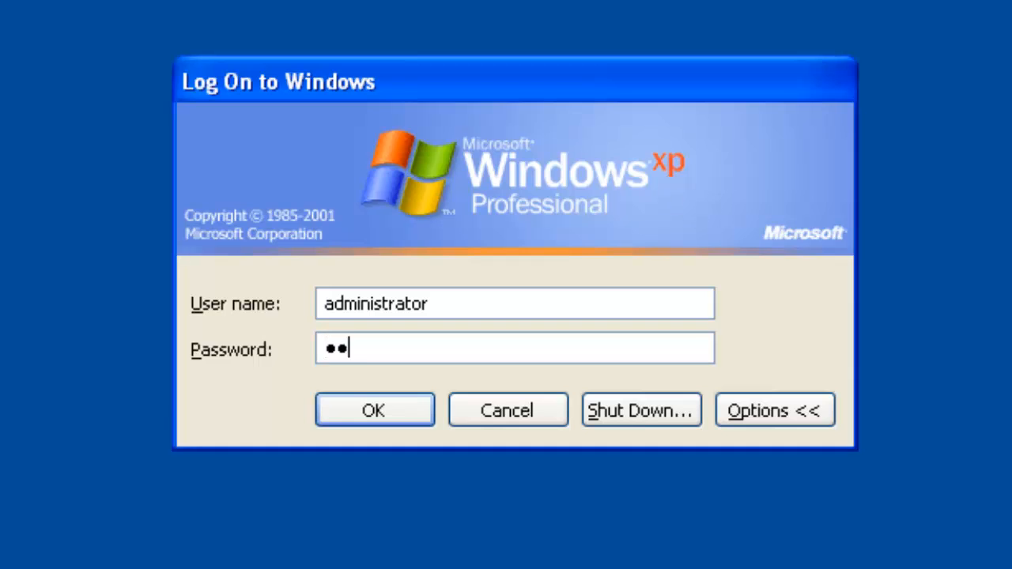
text(••••••)
key(Return)
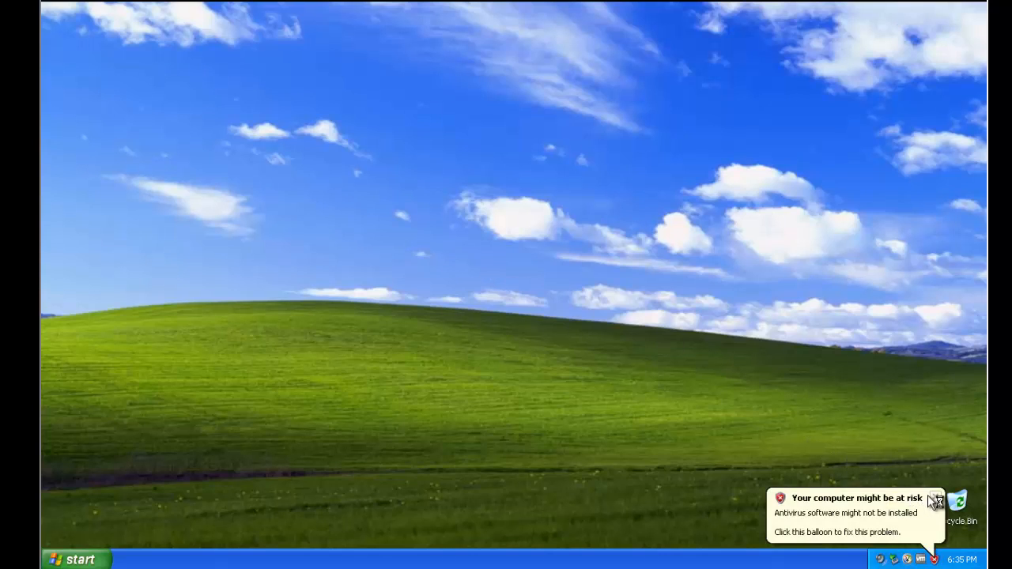
click(936, 496)
- Set the Local Area Connection's TCP/IP default gateway to 192.168.242.140 and close the dialogs
click(867, 561)
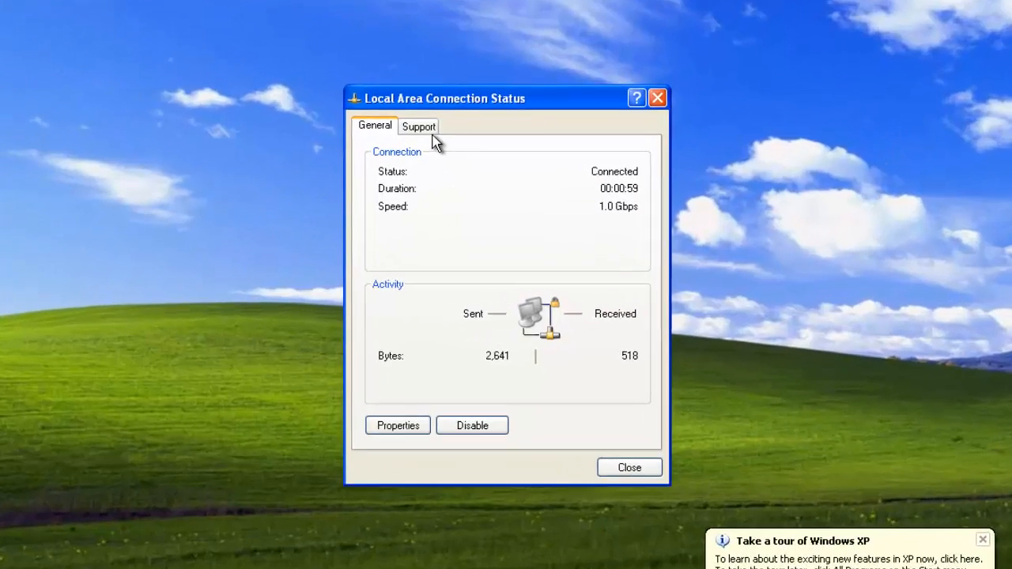
click(433, 151)
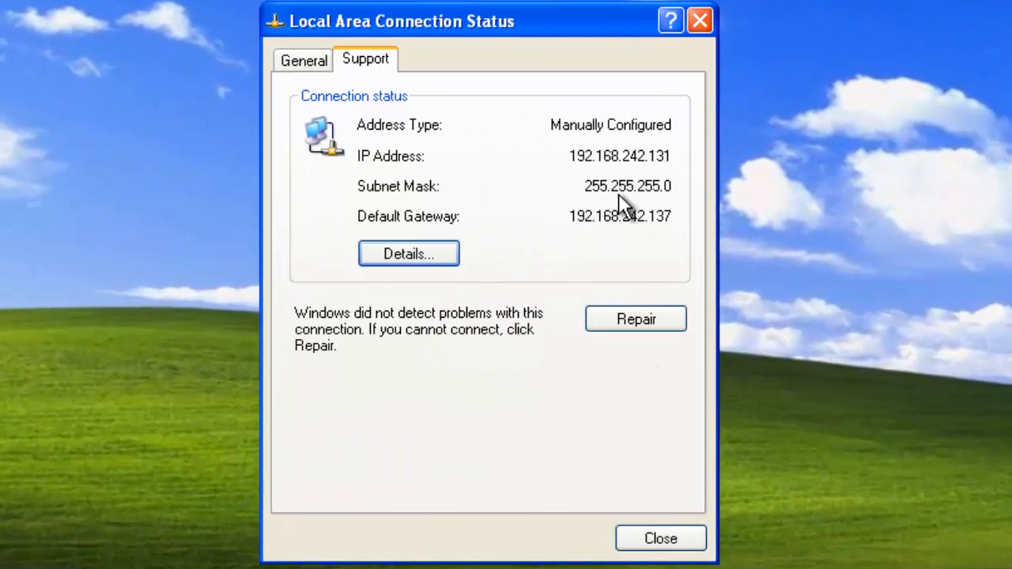
click(317, 60)
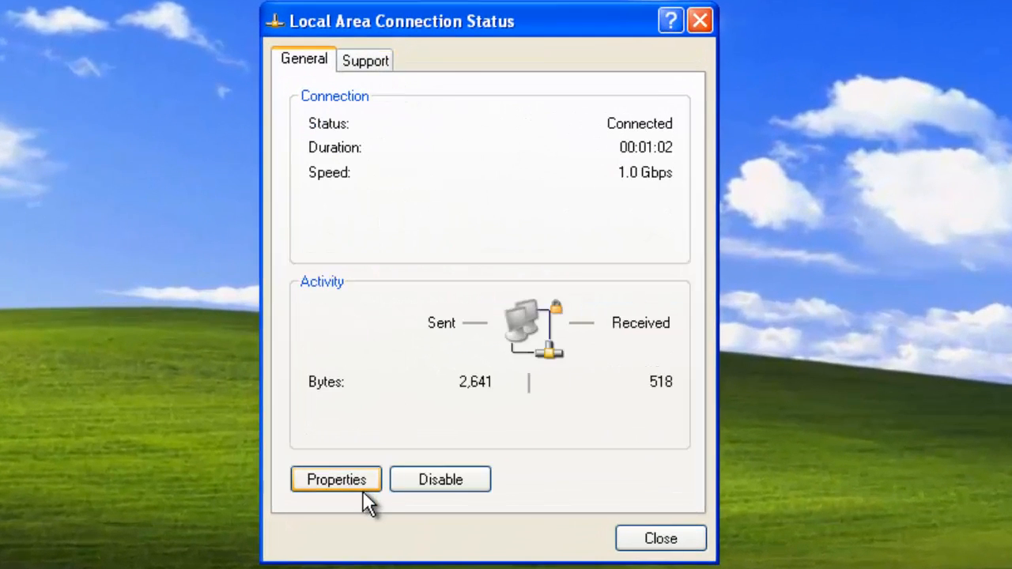
click(363, 490)
click(53, 243)
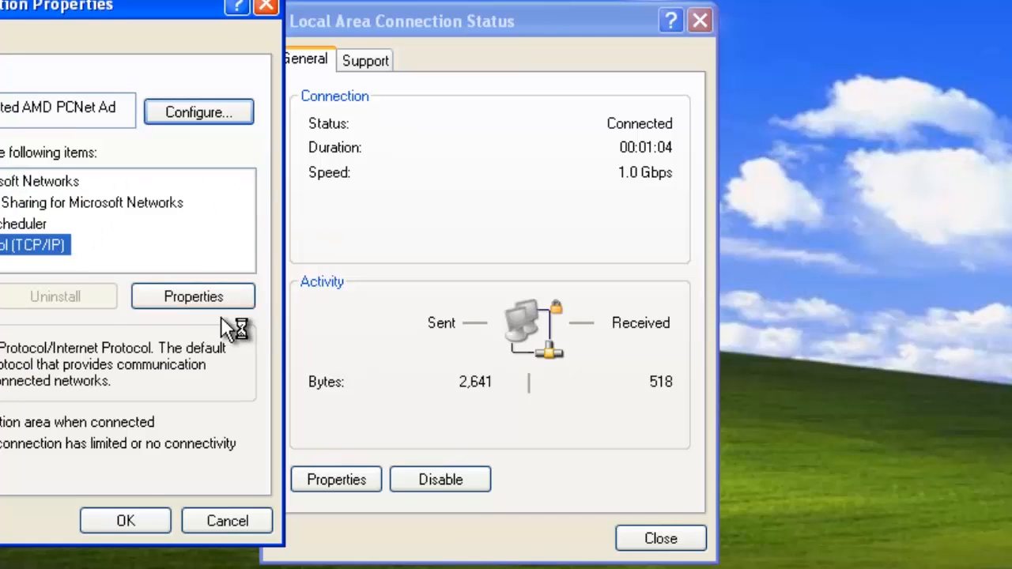
click(216, 301)
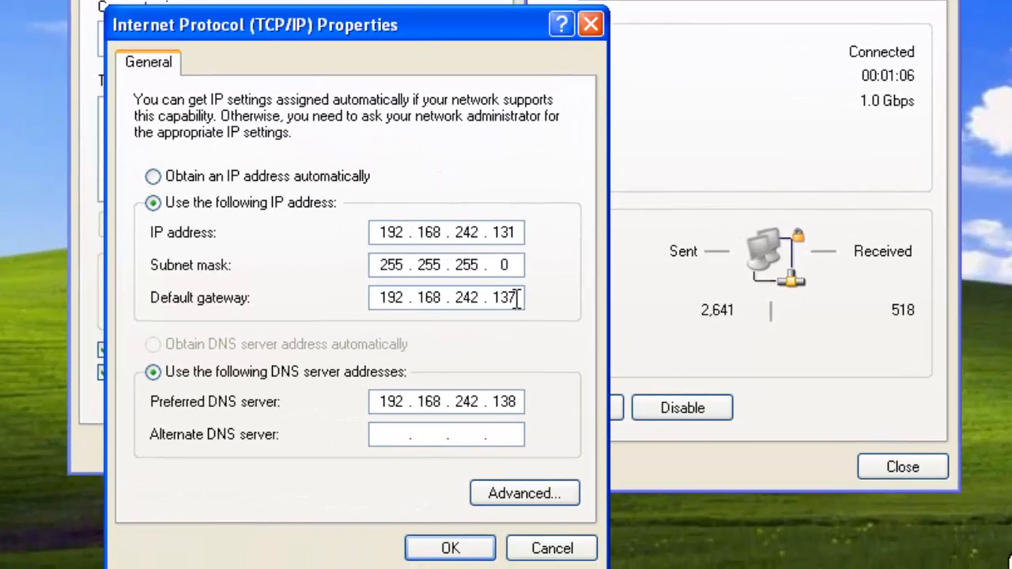
key(BackSpace)
double_click(507, 402)
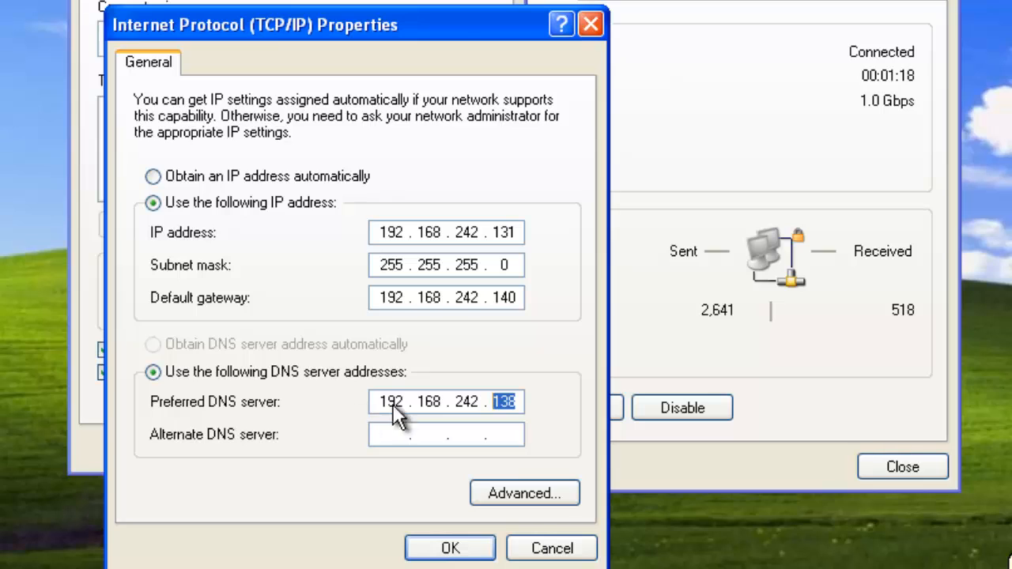
click(480, 547)
click(383, 449)
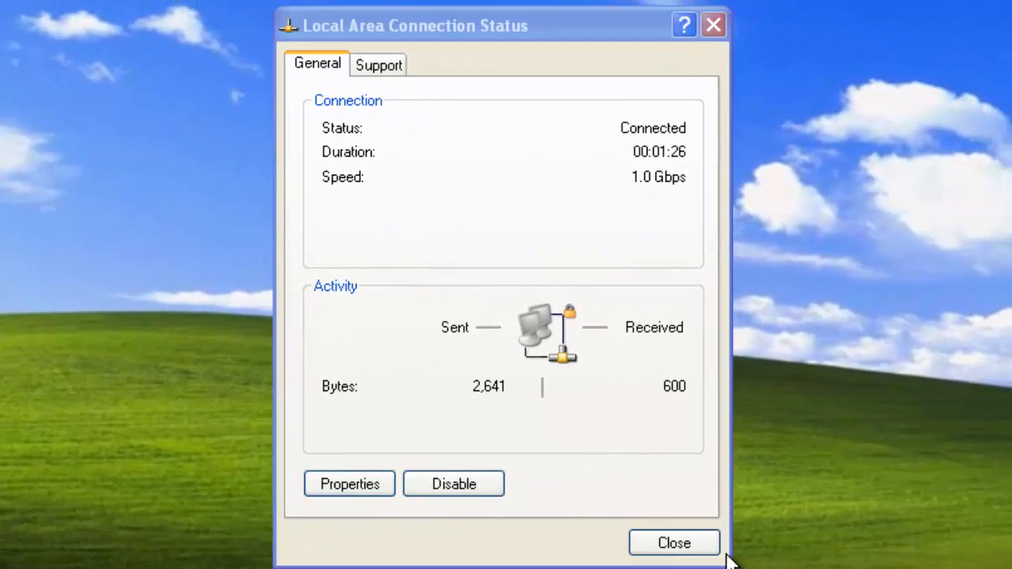
click(711, 549)
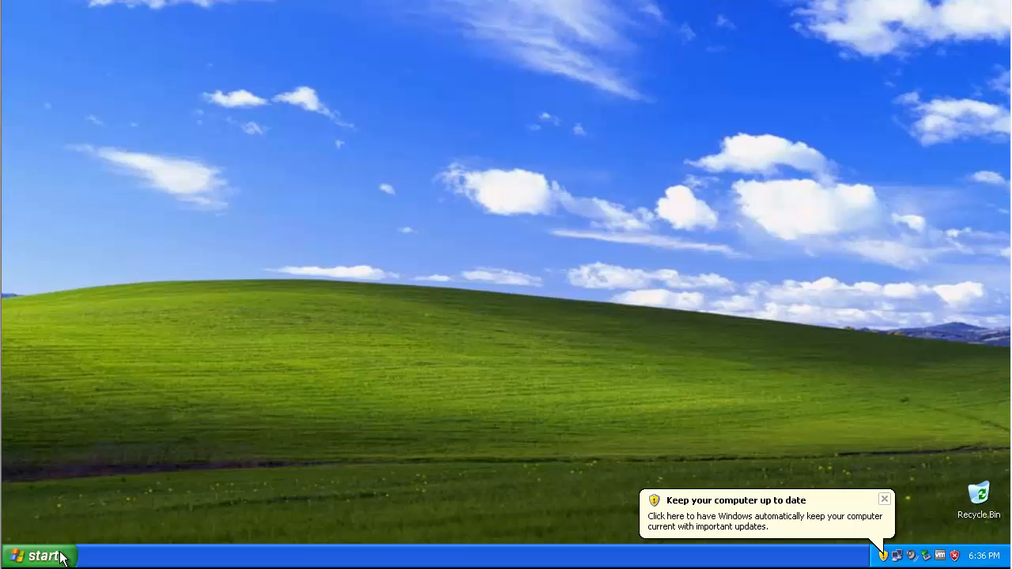
- Try several times to open Internet Options from Internet Explorer's Tools menu
click(33, 553)
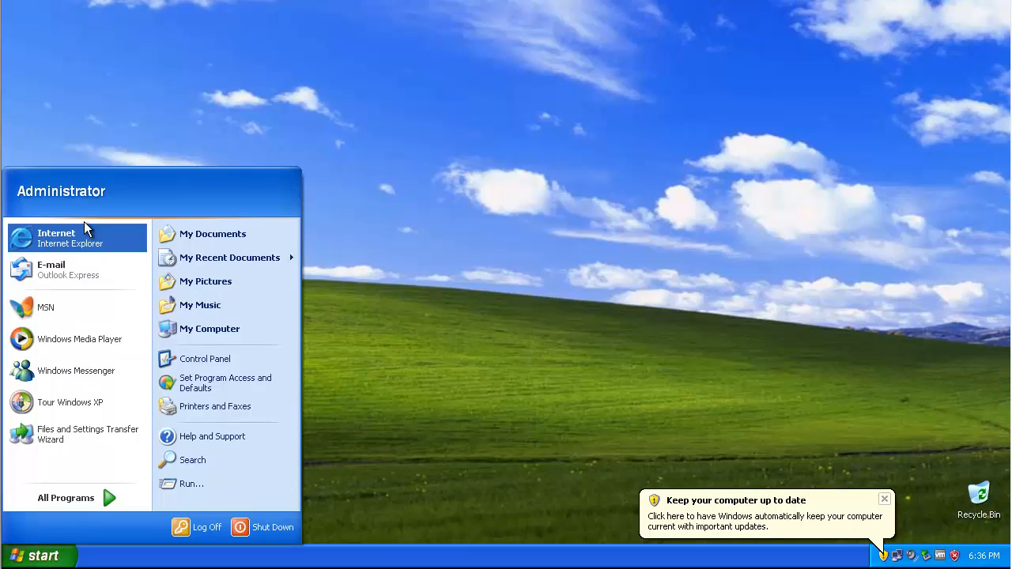
click(894, 492)
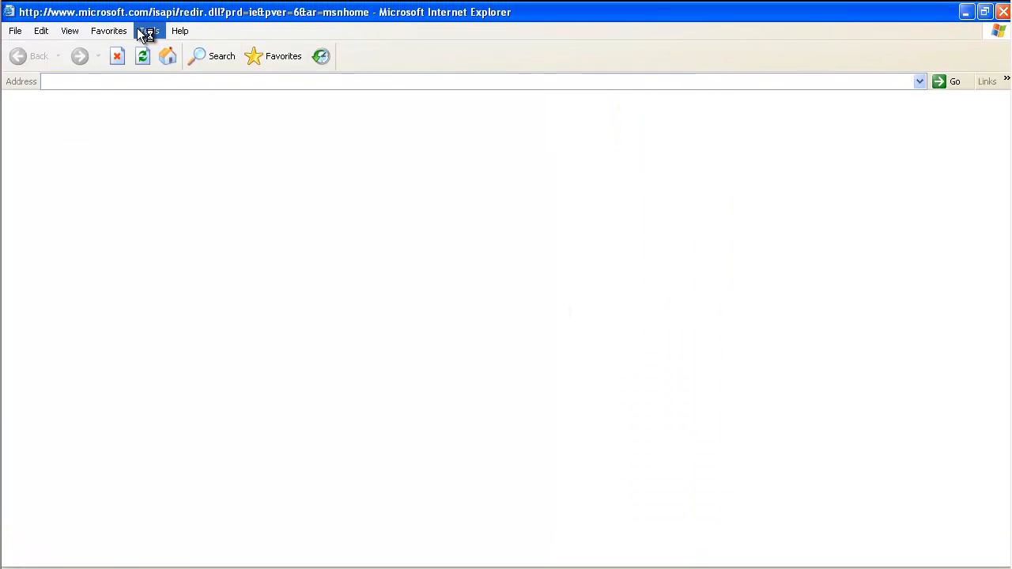
click(147, 31)
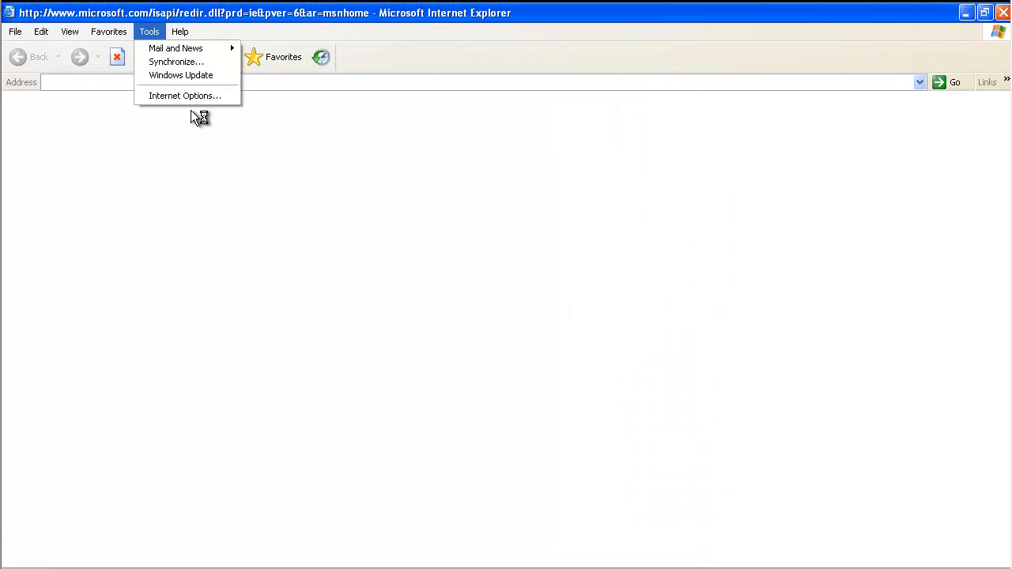
click(191, 96)
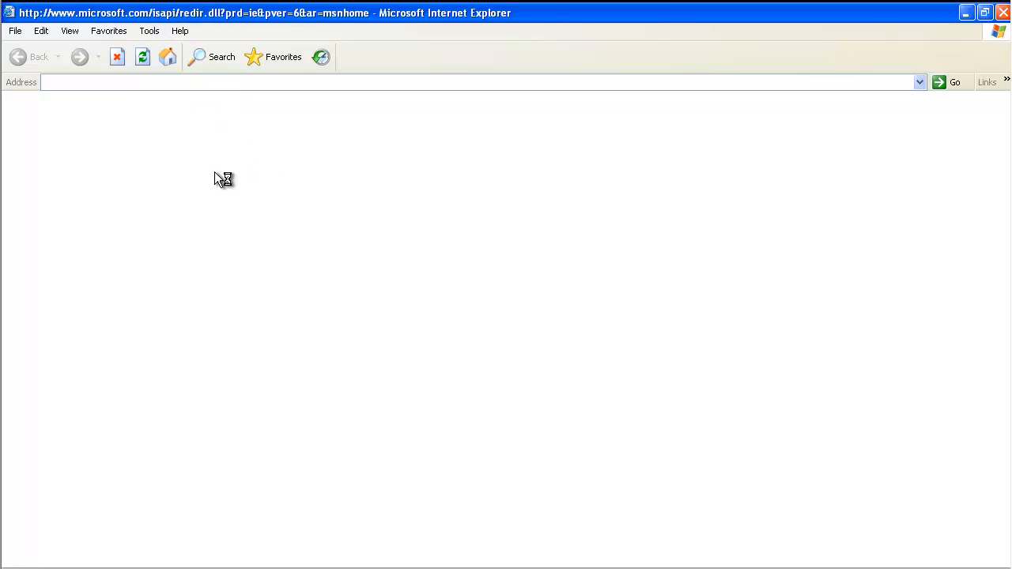
click(145, 31)
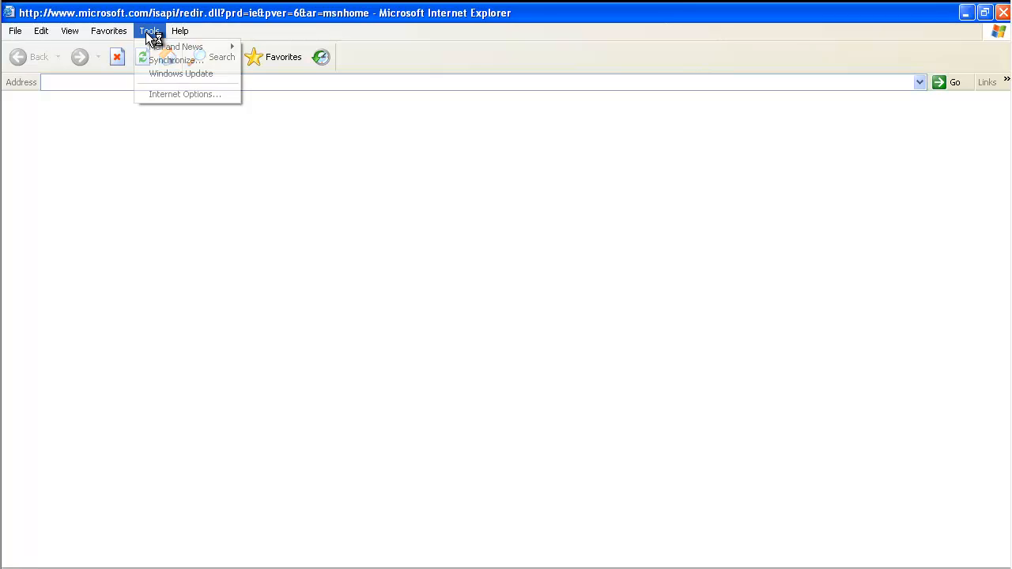
click(185, 90)
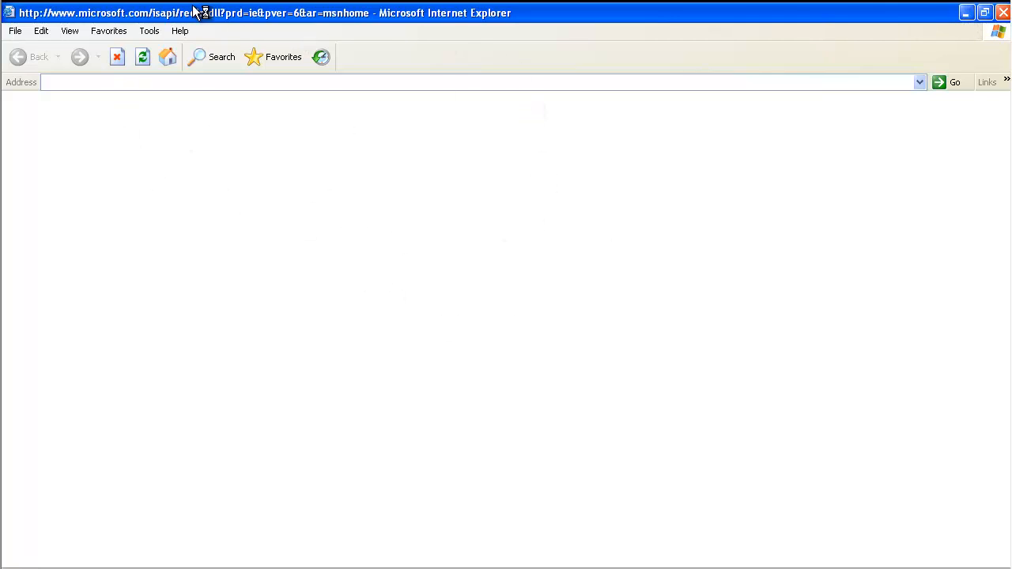
click(145, 31)
click(178, 93)
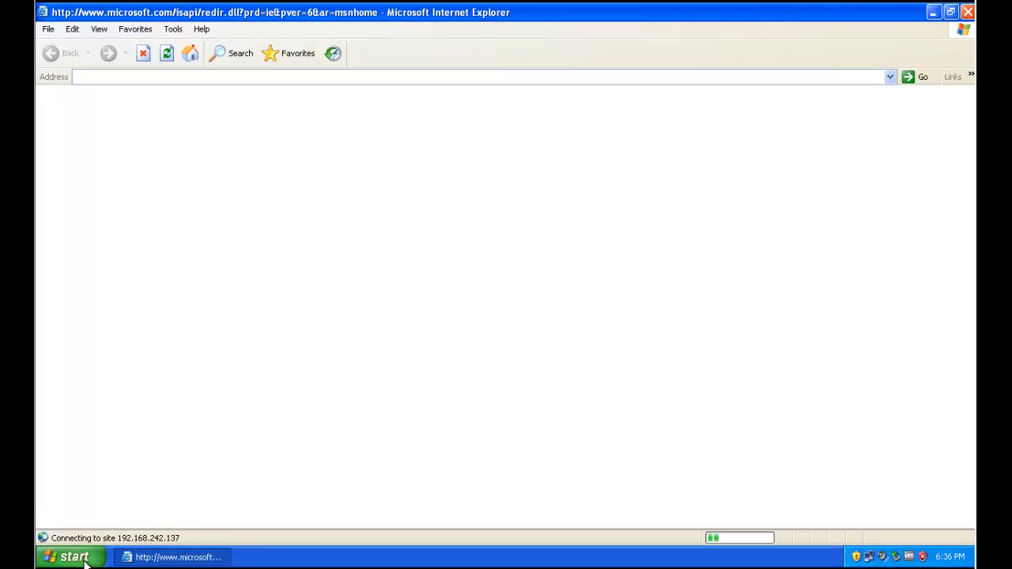
- Through Control Panel Internet Options, set the LAN proxy to 192.168.242.140:3128 and close the window
click(74, 557)
click(279, 372)
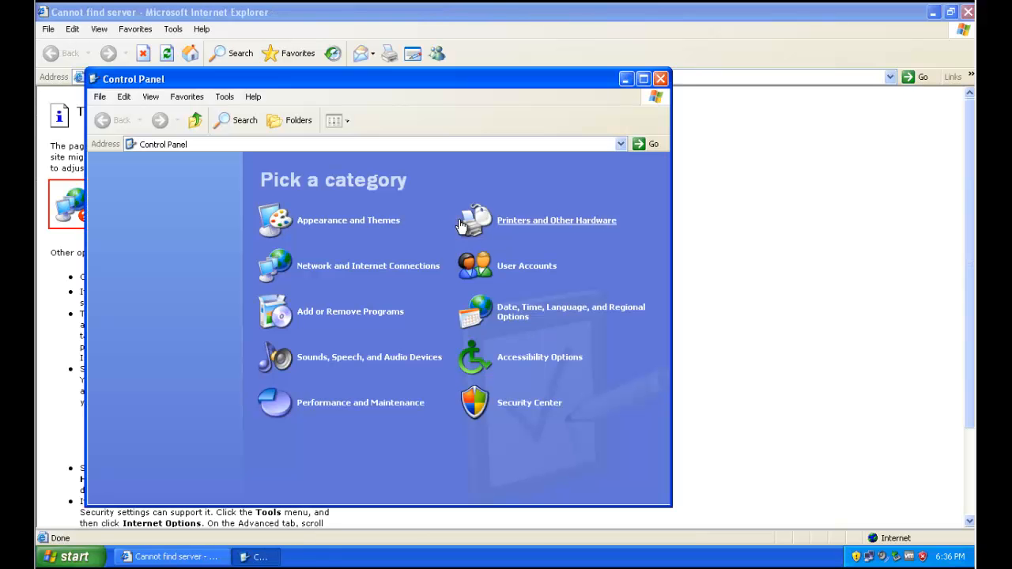
click(340, 267)
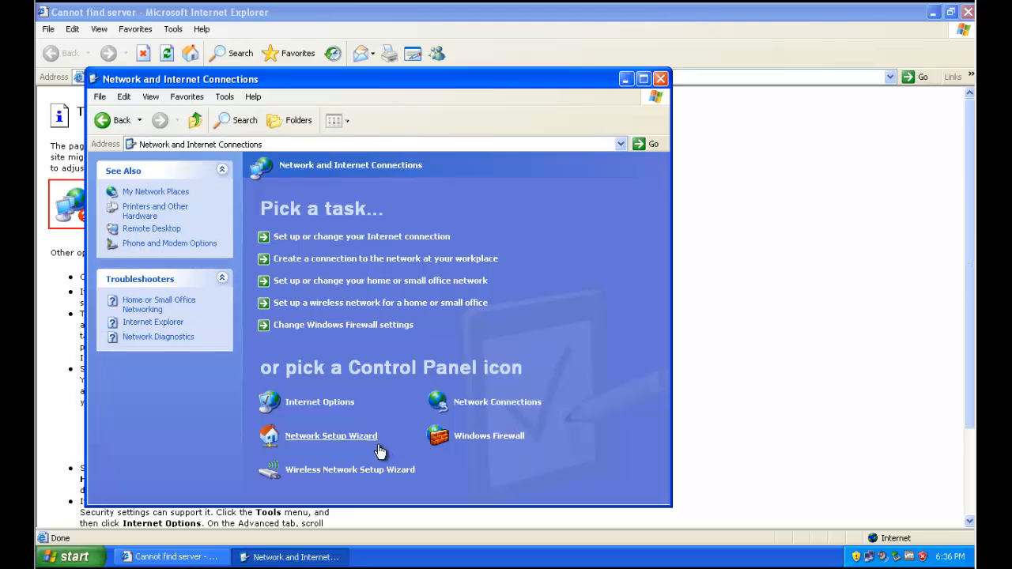
click(352, 401)
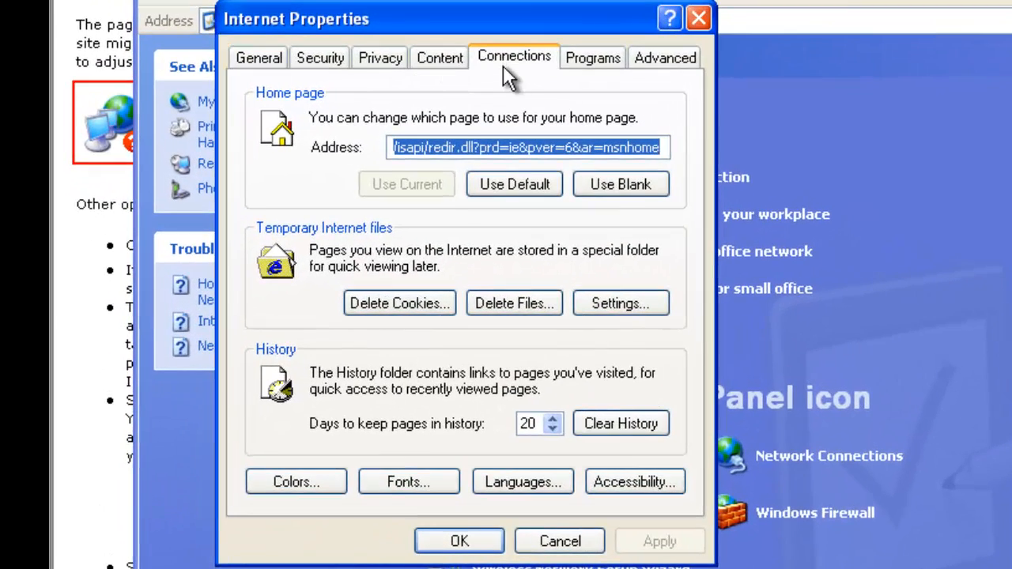
click(502, 64)
click(614, 432)
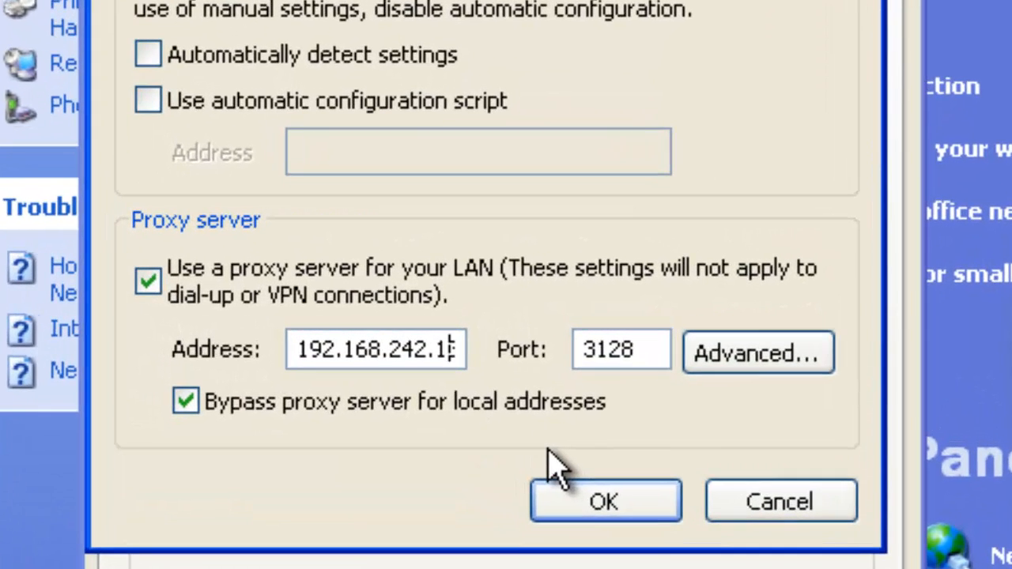
text(37)
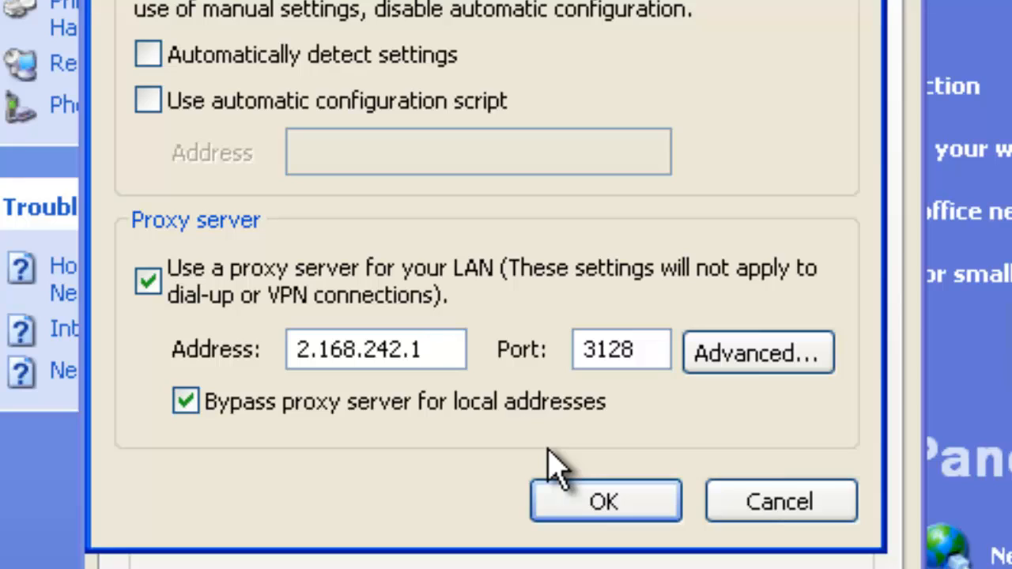
text(40)
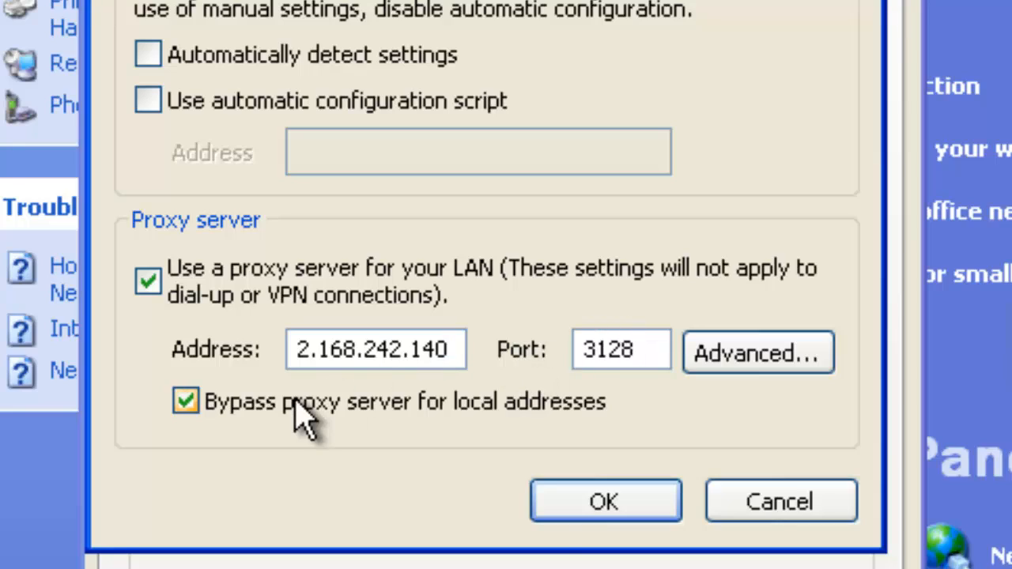
click(539, 499)
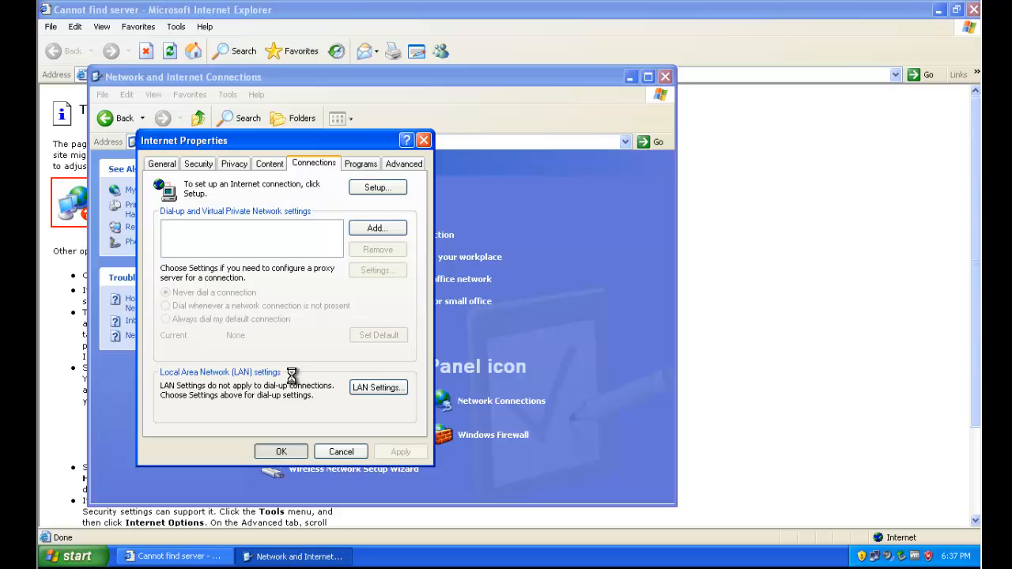
click(664, 76)
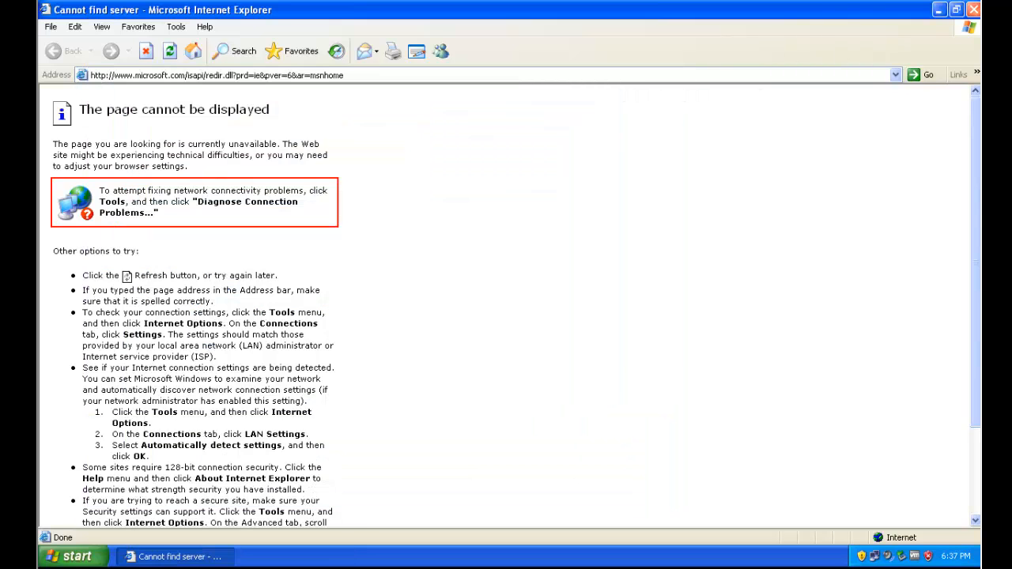
- Relaunch Internet Explorer and submit the first user's credentials in the proxy login prompt
click(972, 10)
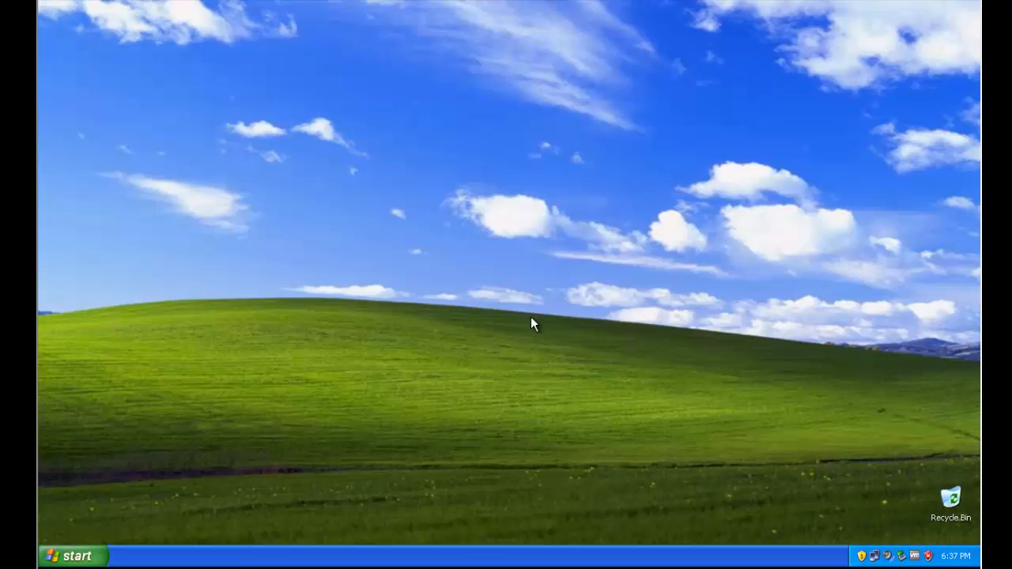
click(75, 556)
click(119, 256)
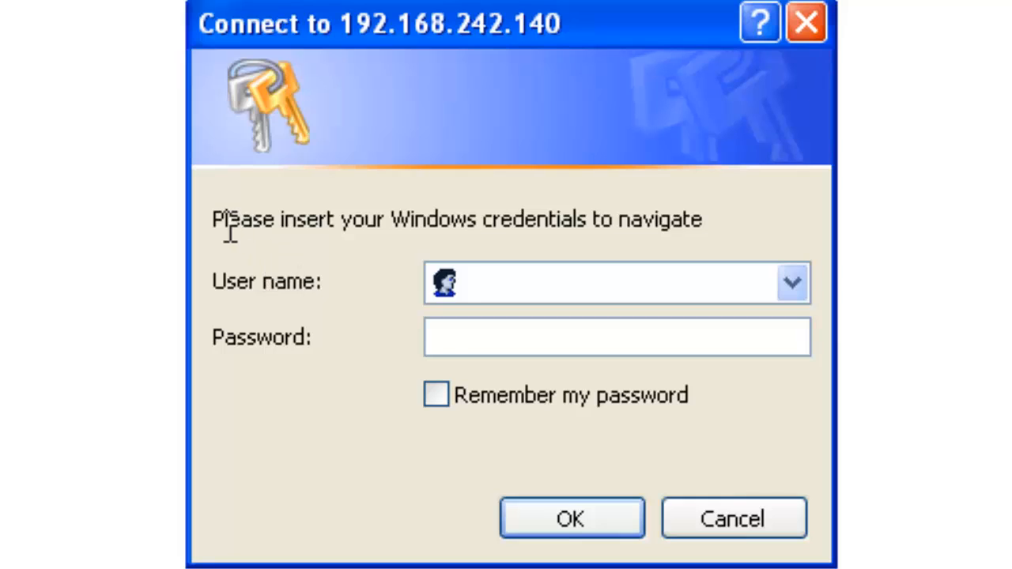
drag(213, 221, 749, 225)
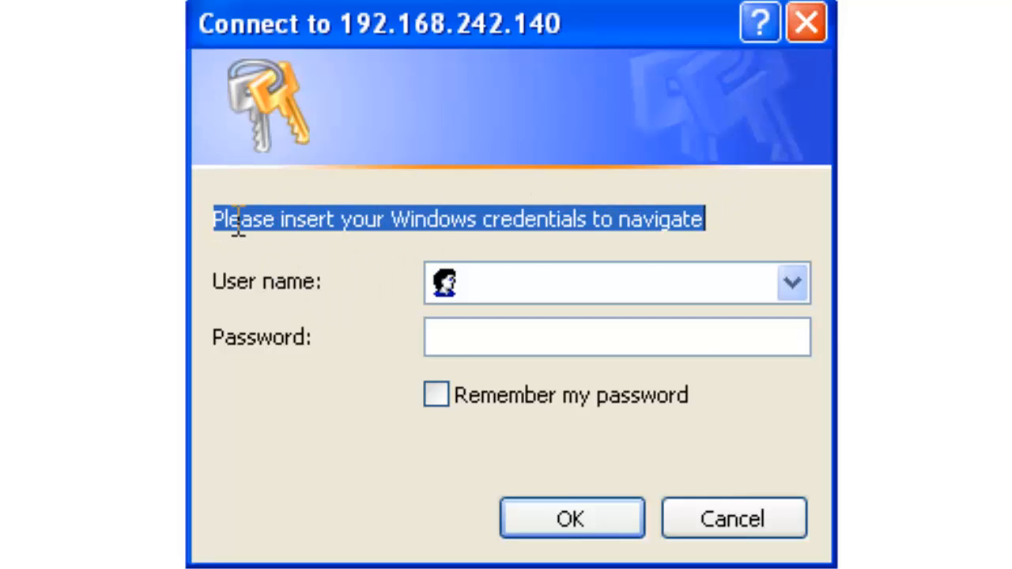
click(618, 289)
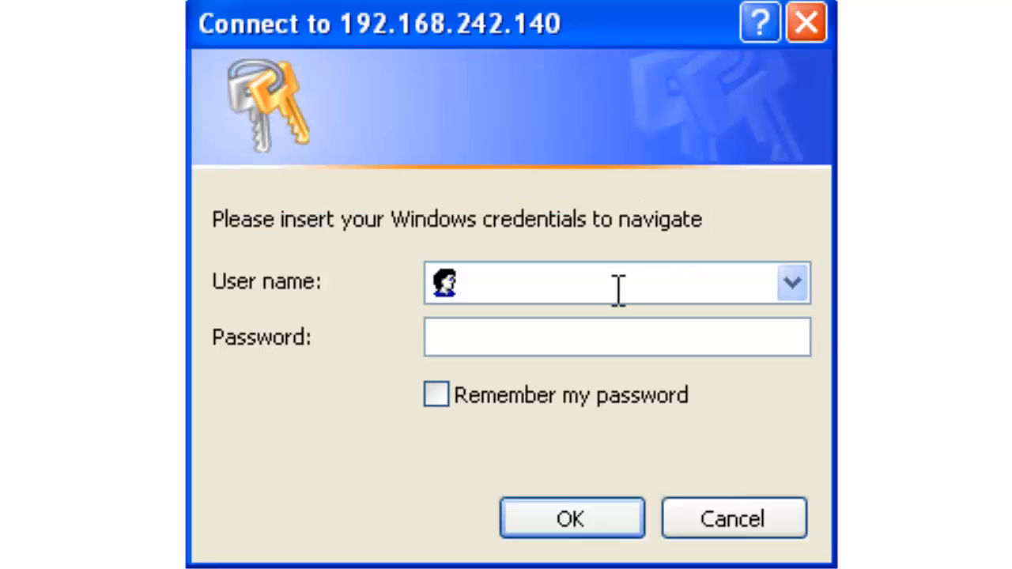
key(Tab)
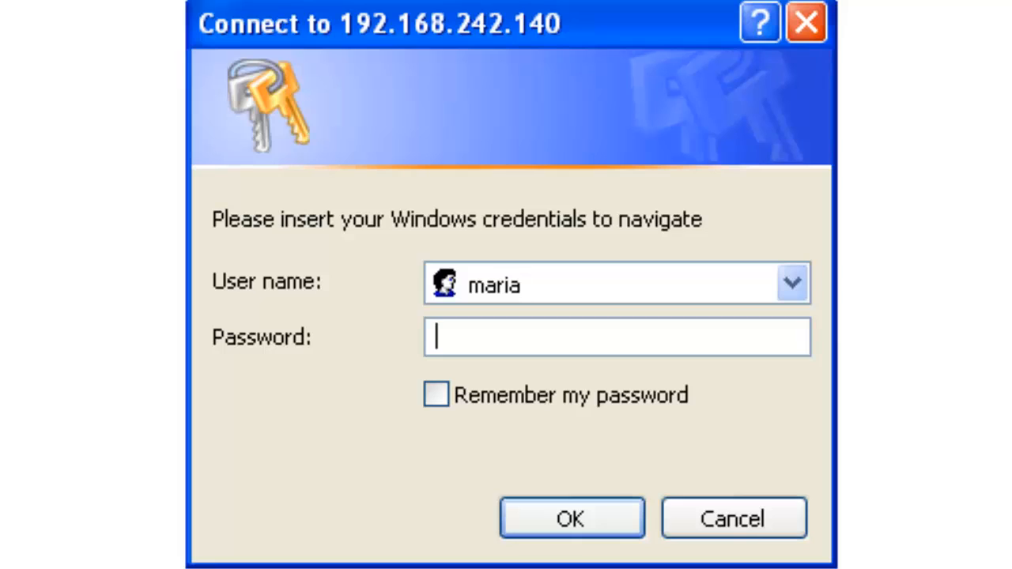
text(•••)
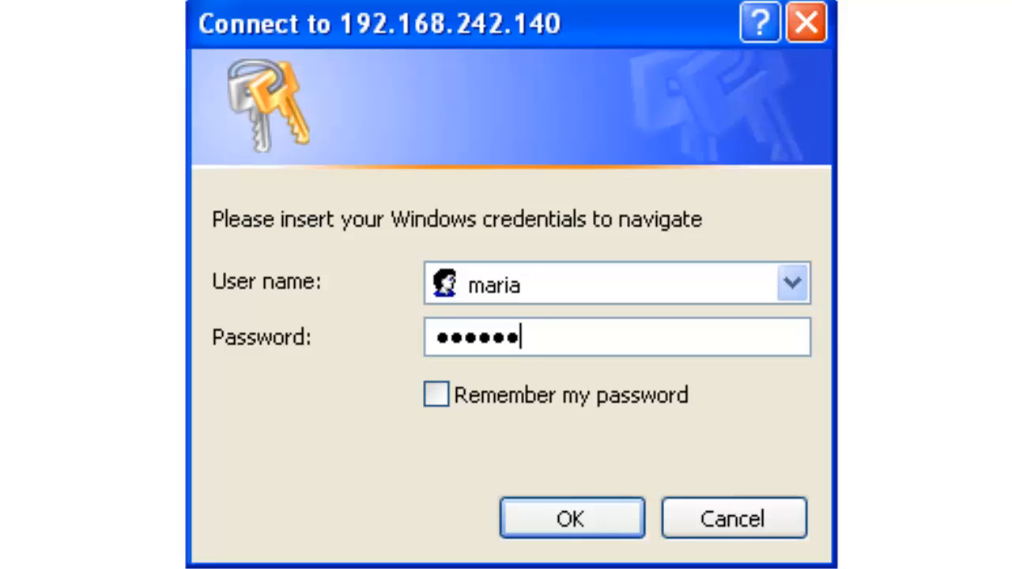
text(•••)
click(553, 526)
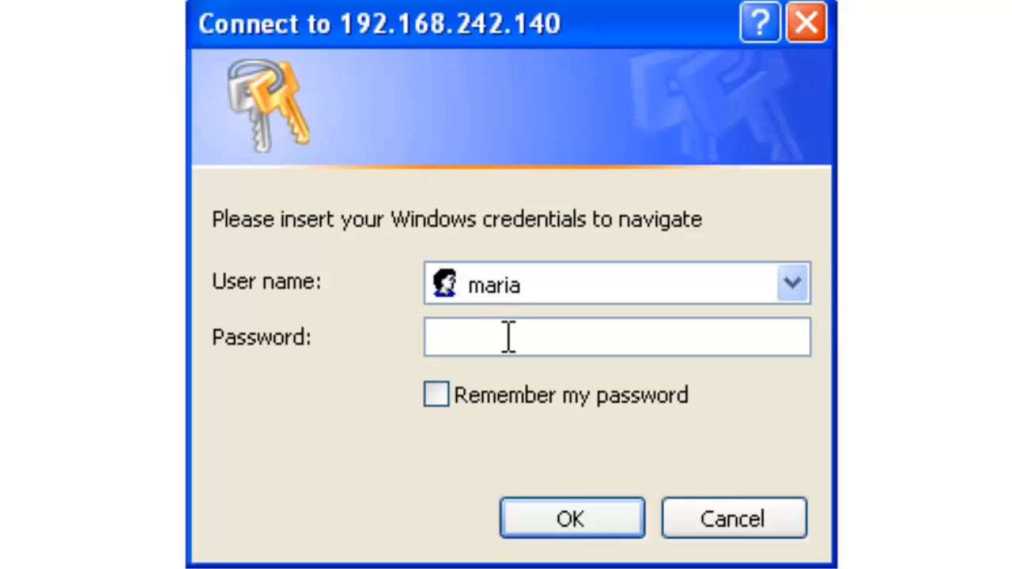
- Retry the proxy login with the second user's name and password
click(508, 338)
text(•••••)
drag(528, 289, 414, 316)
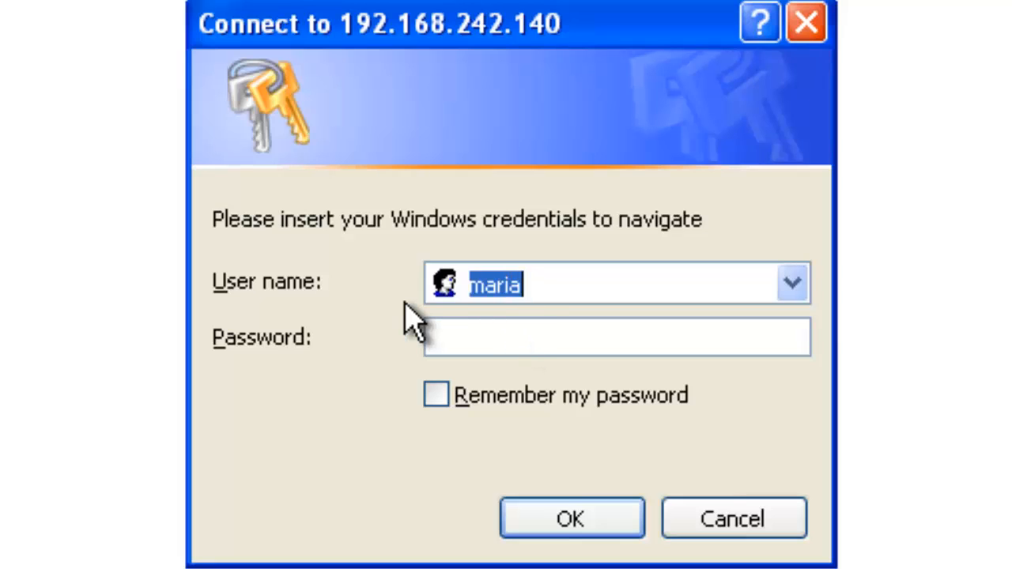
text(john)
key(Tab)
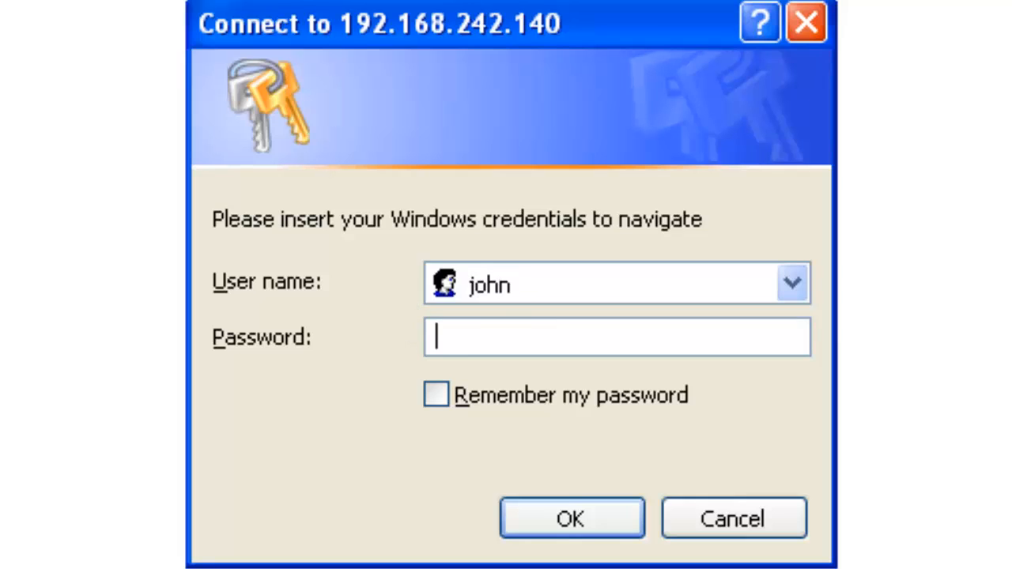
text(******)
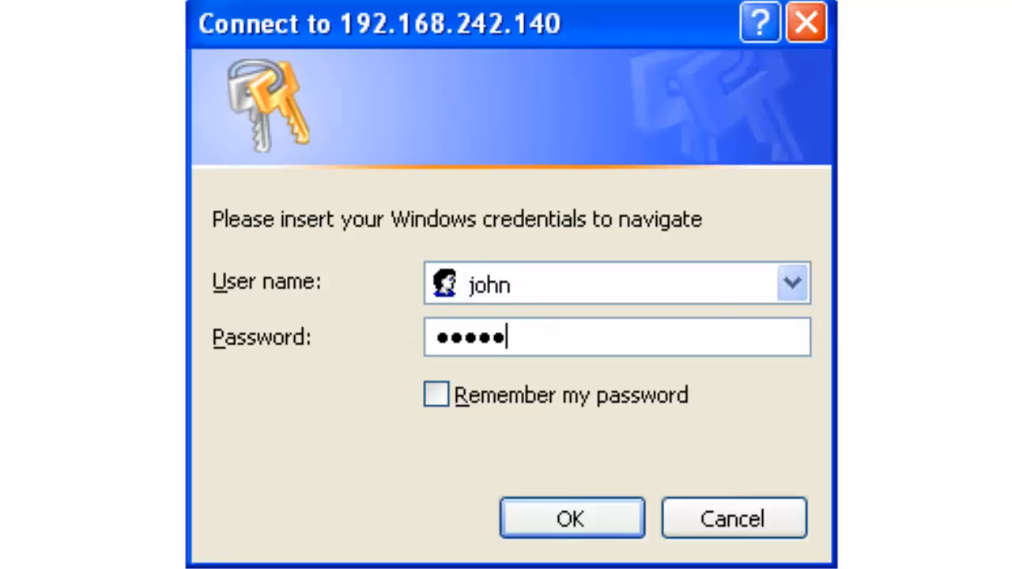
key(Return)
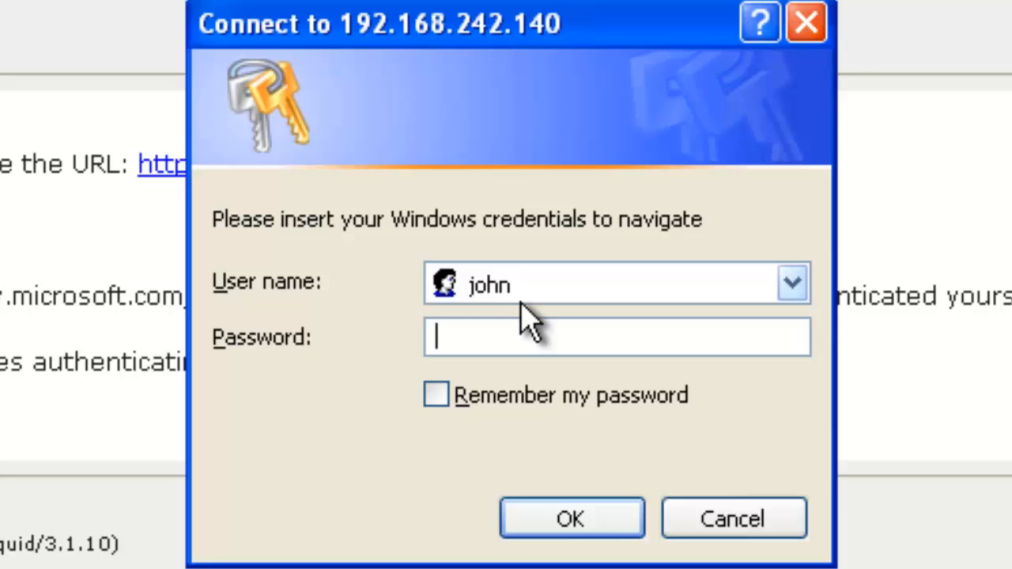
- Retry the proxy login with the third user's name and password
key(shift+Tab)
click(521, 338)
click(437, 292)
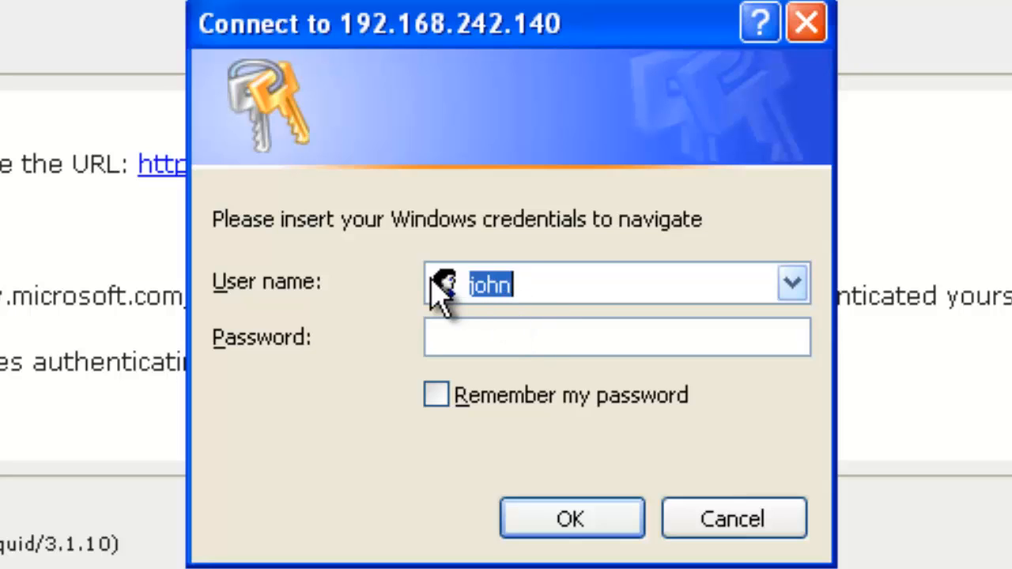
text(anthony)
key(Tab)
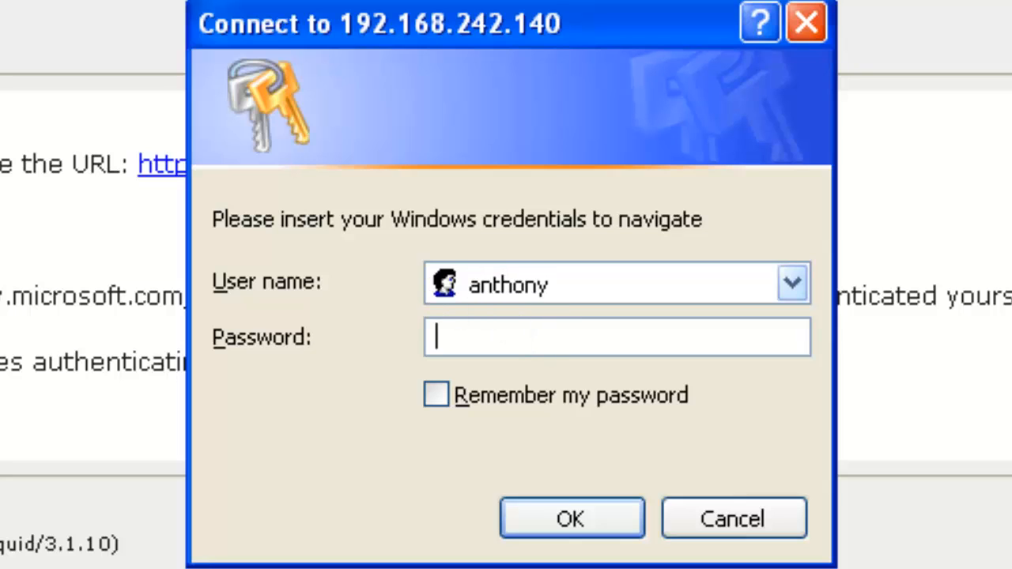
text(******)
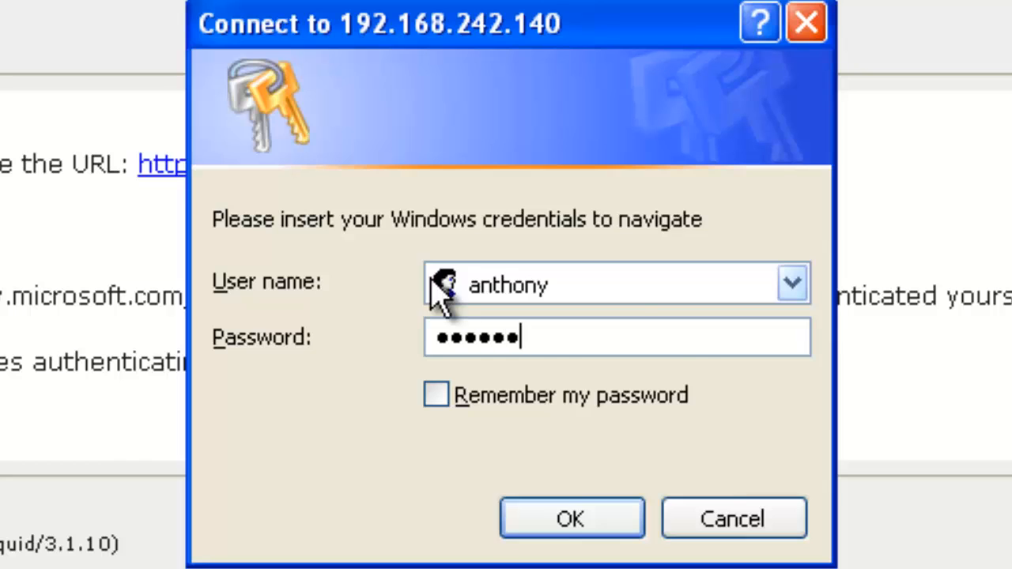
key(Return)
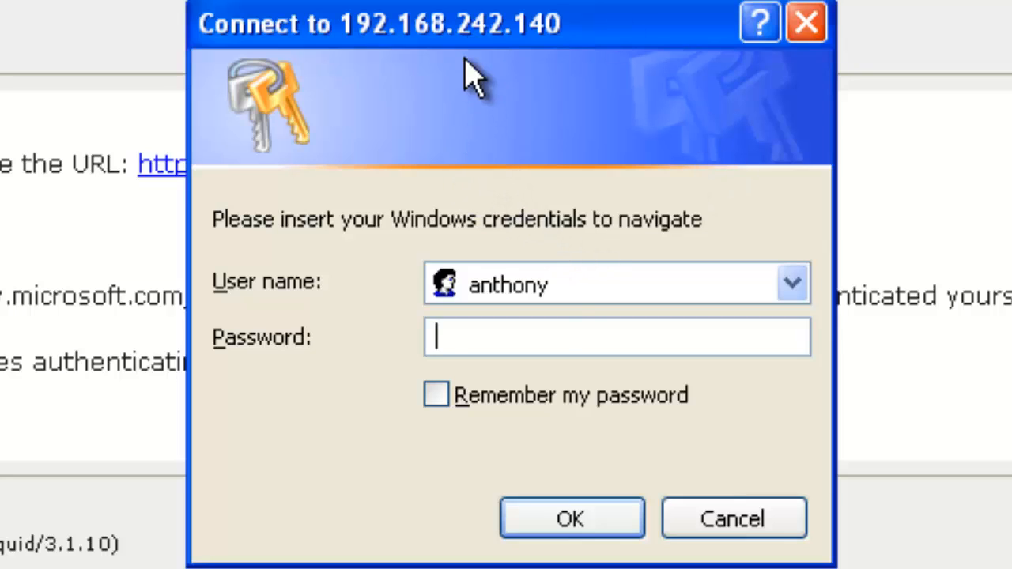
- Retry the proxy login with the fourth user's name and password
drag(556, 301, 361, 301)
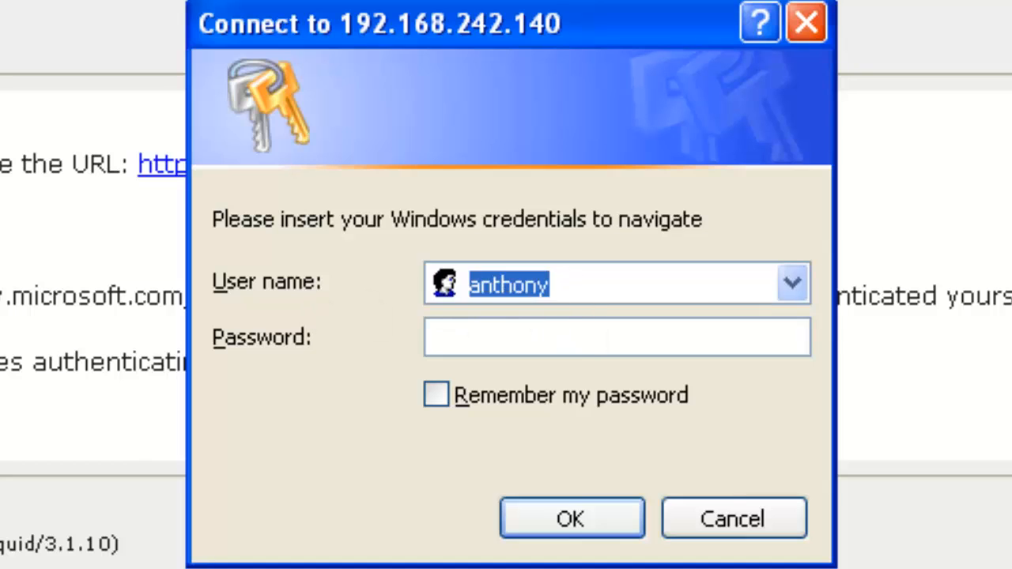
text(maria)
key(Tab)
text(****)
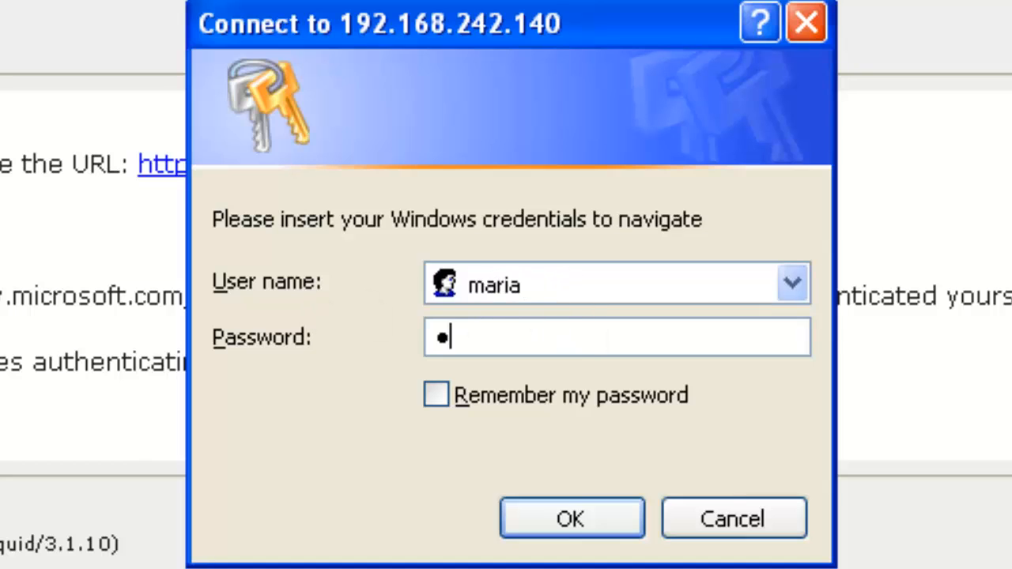
text(**)
key(Return)
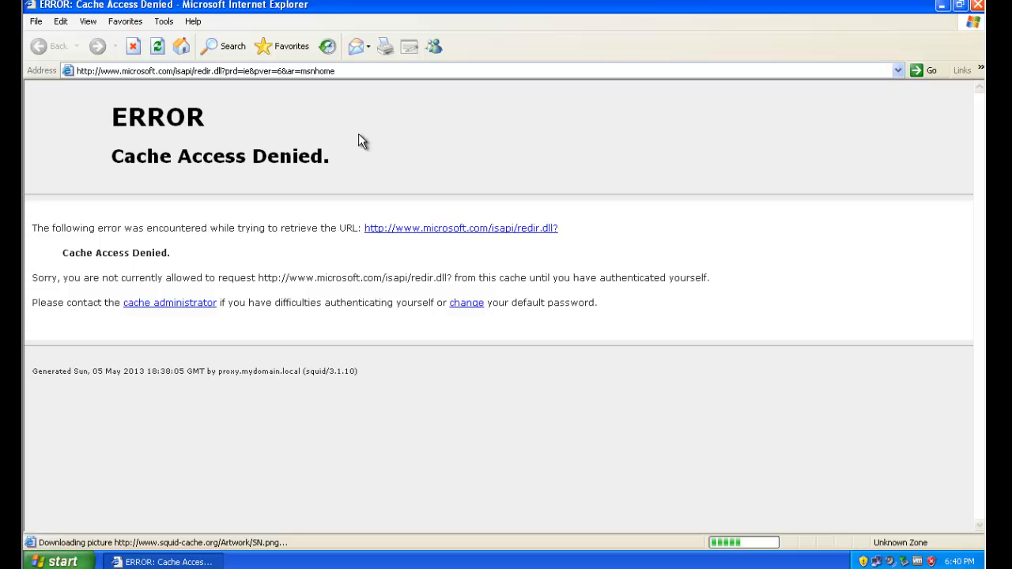
- Reload the microsoft.com address so it loads through the proxy
click(328, 71)
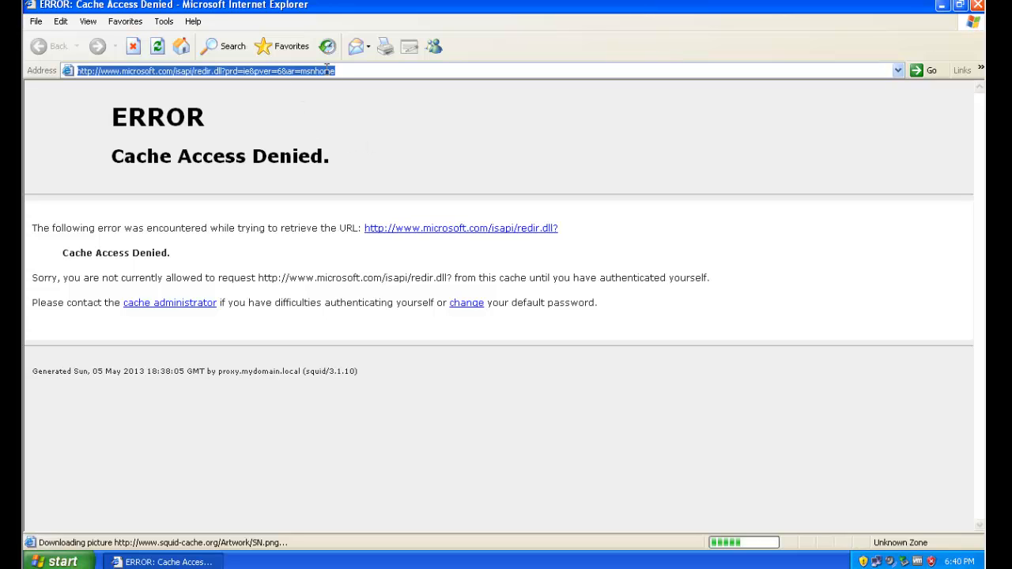
key(Return)
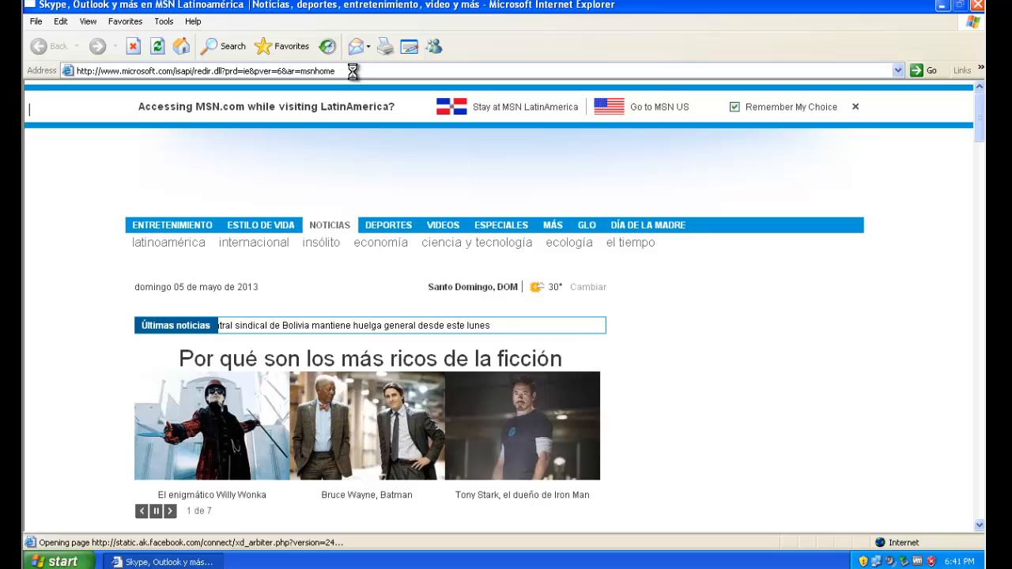
- Open the featured MSN article, accept its certificate alert, then navigate to facebook.com
click(424, 366)
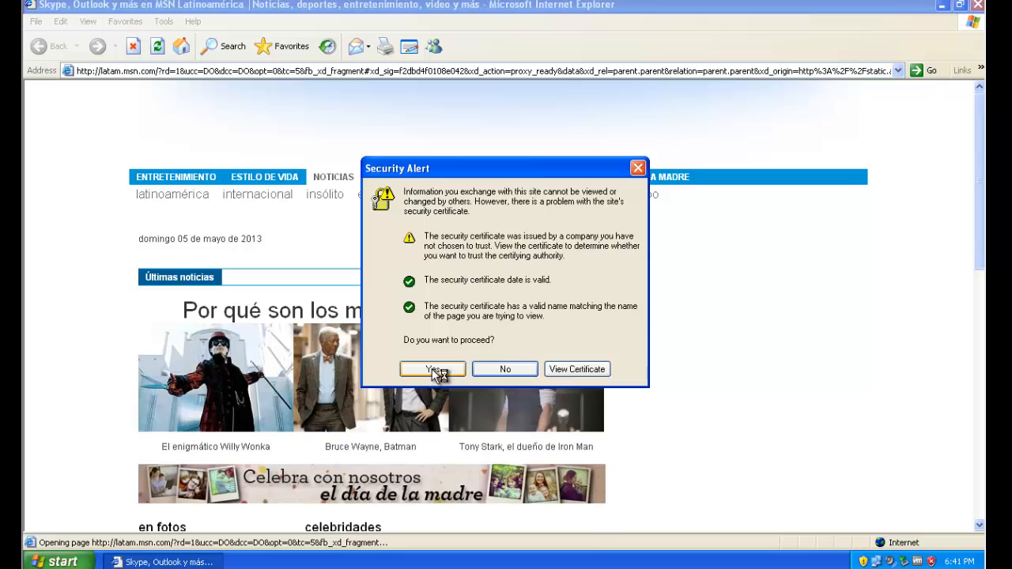
click(433, 369)
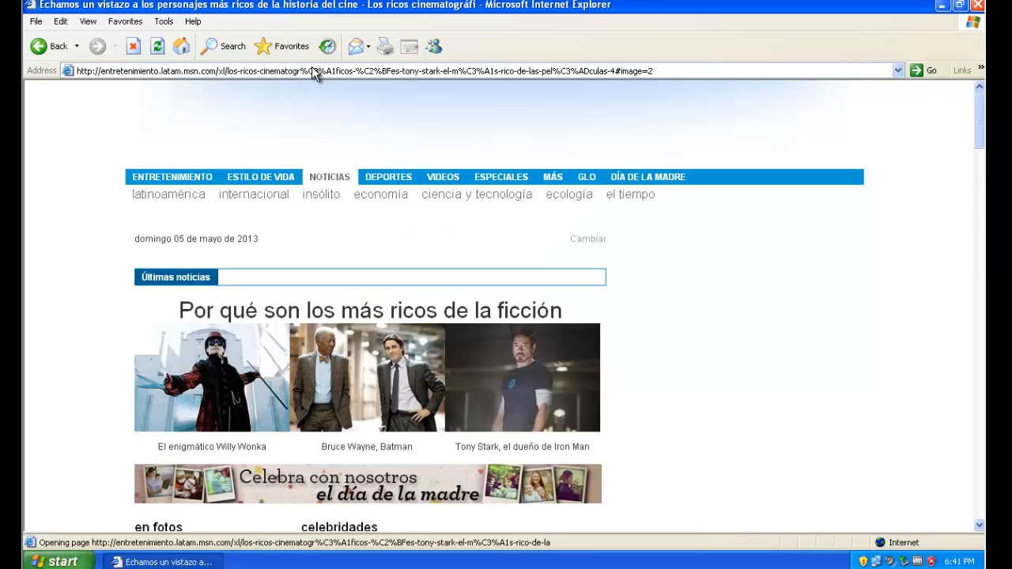
click(314, 72)
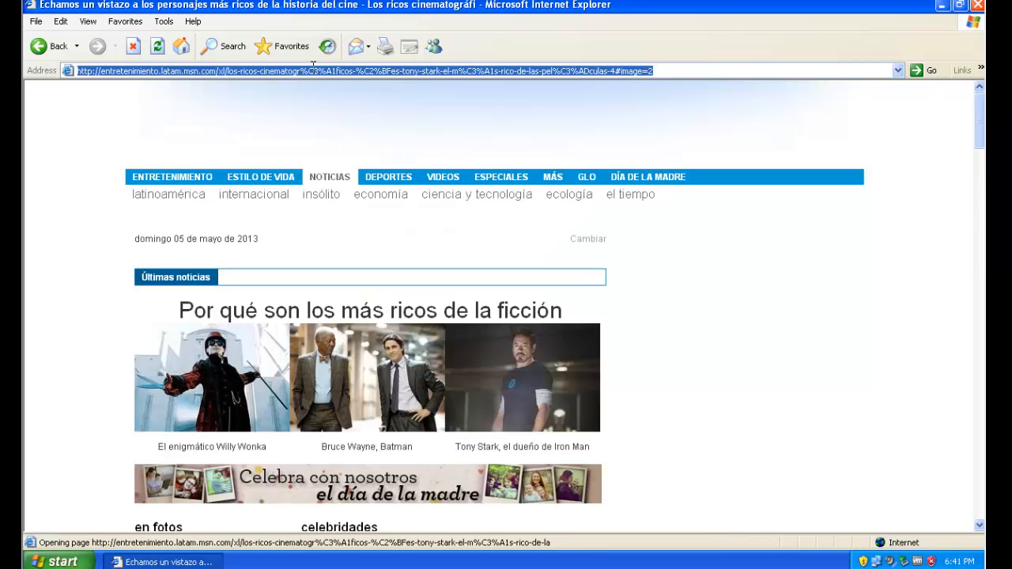
text(facebo)
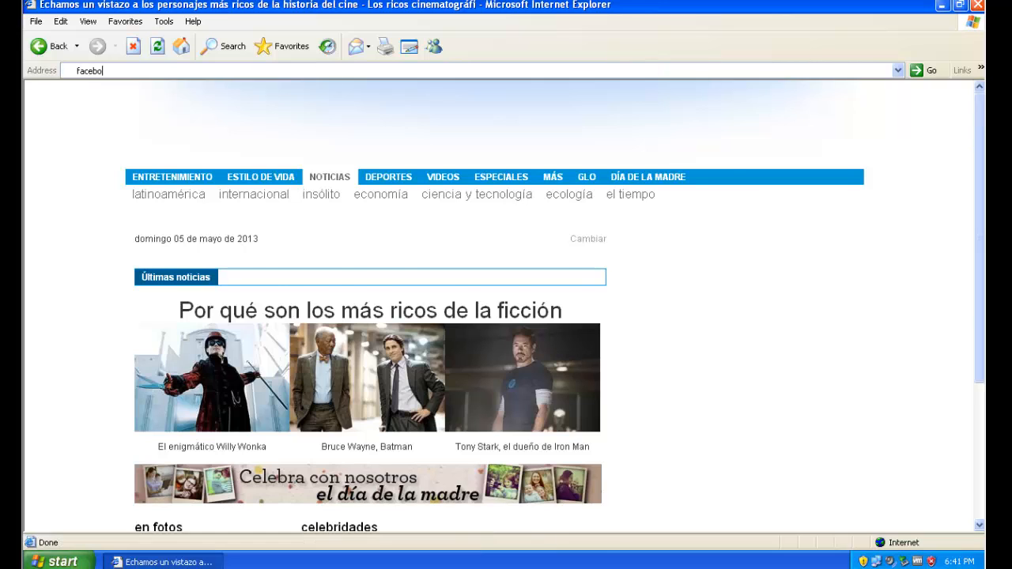
text(ok.com)
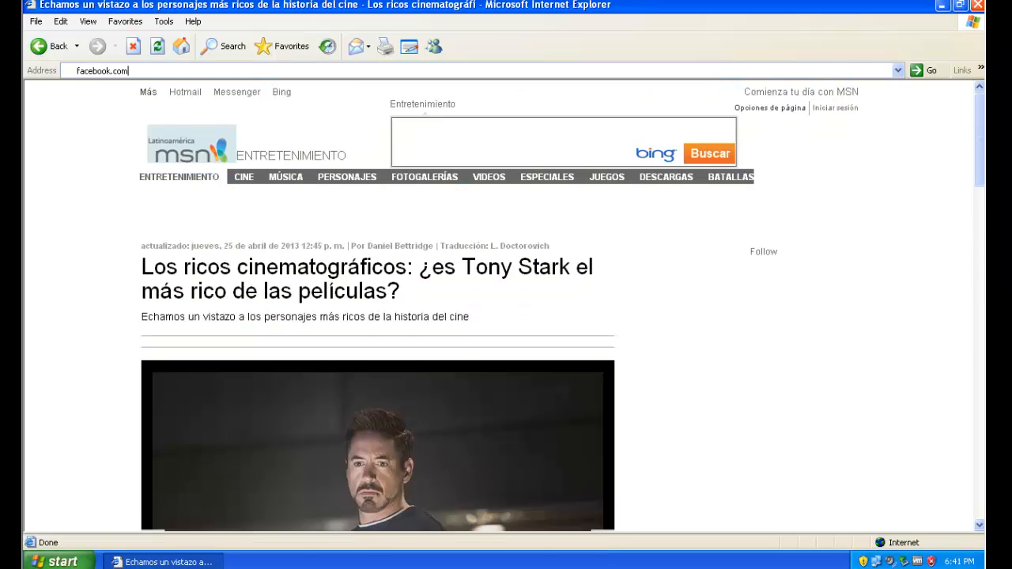
key(Return)
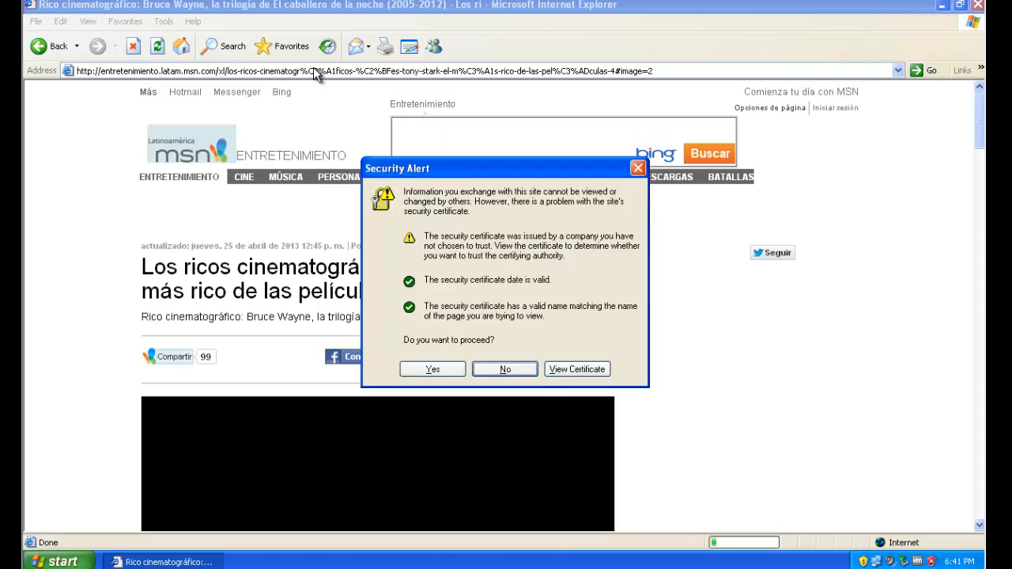
- Accept the repeated certificate security alerts until the page finishes loading
click(431, 375)
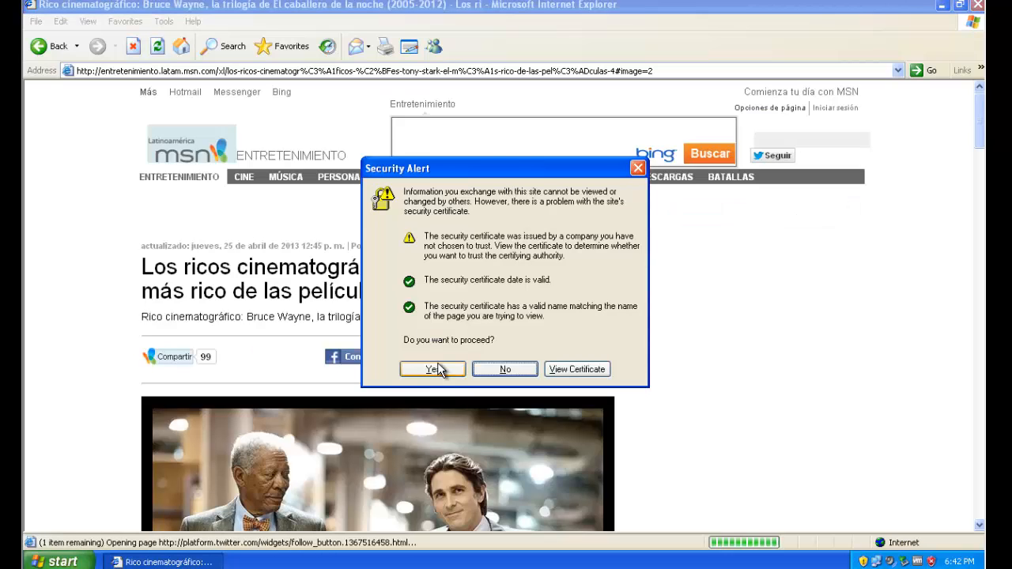
click(436, 369)
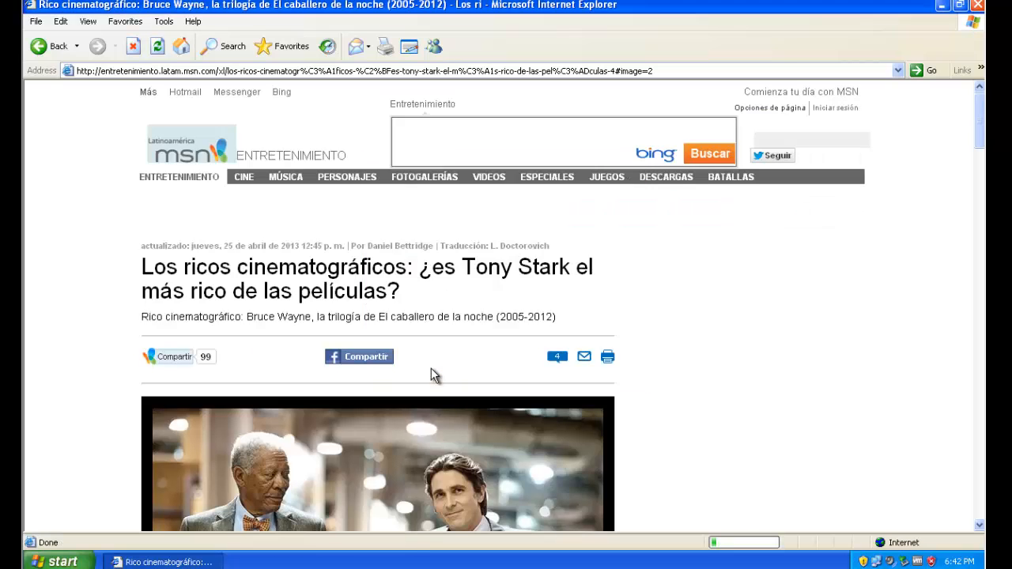
click(433, 369)
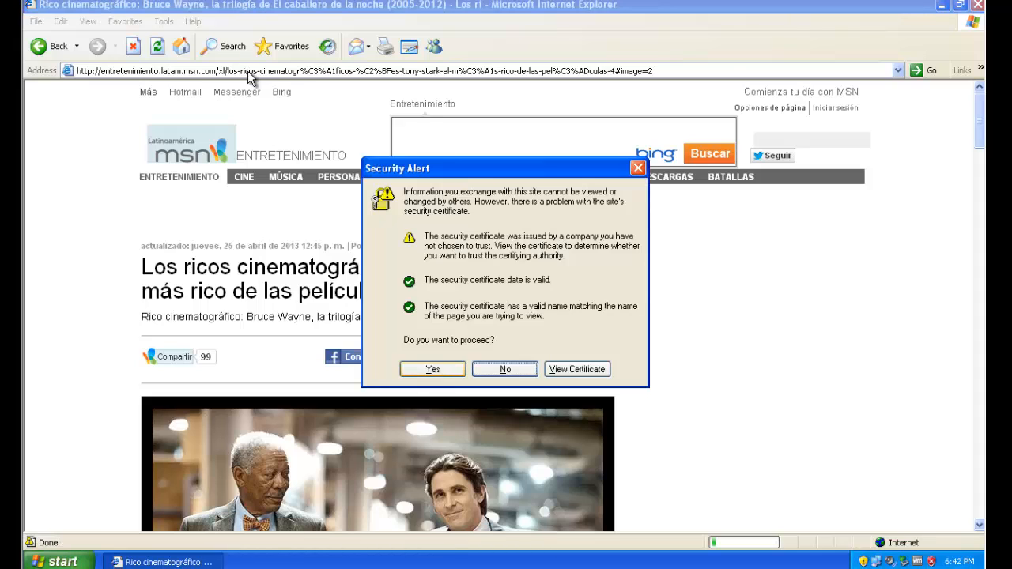
click(432, 369)
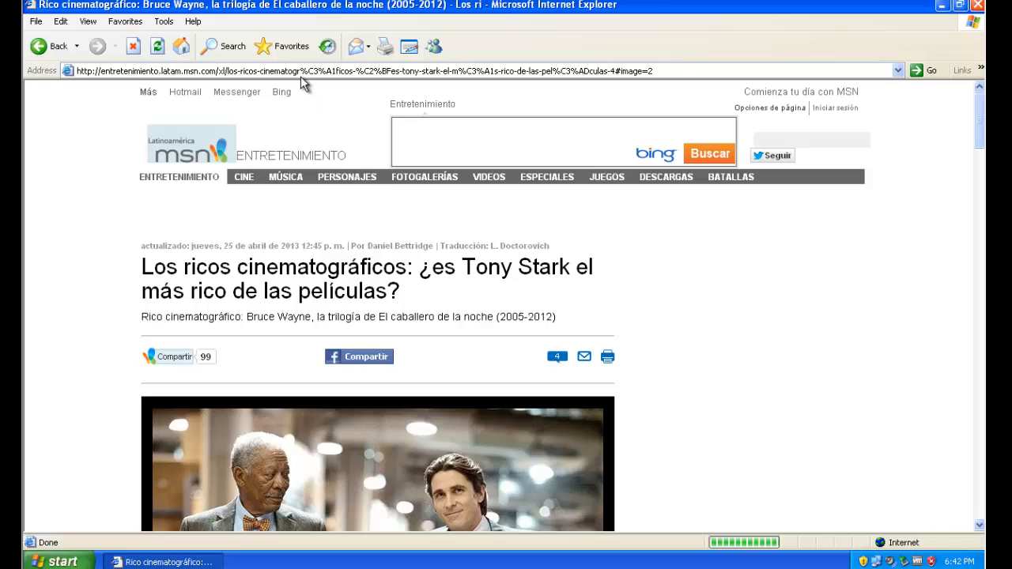
- Load facebook.com to see the proxy's Access Denied page and close the Favorites pane
key(ctrl+i)
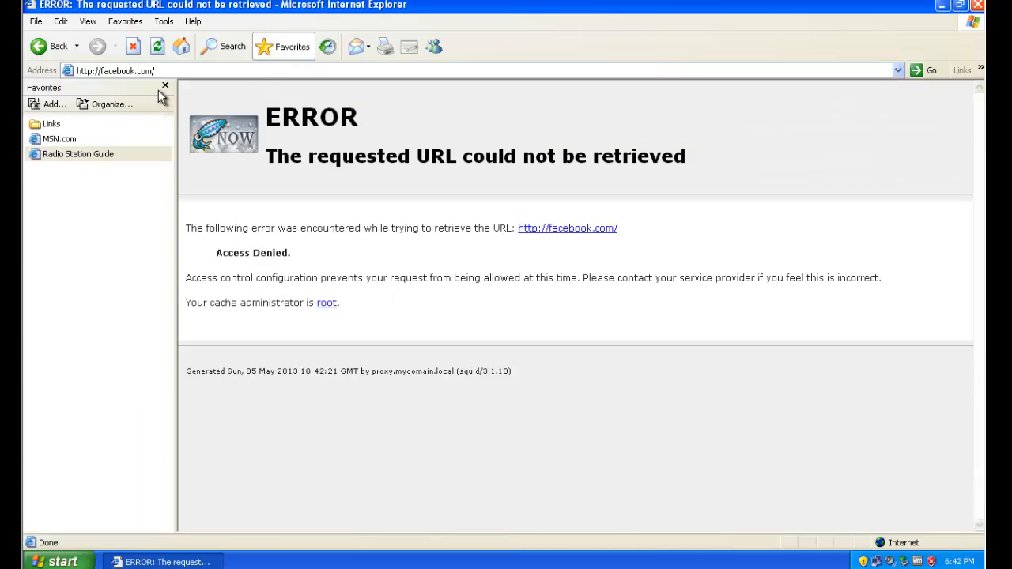
click(165, 86)
click(170, 71)
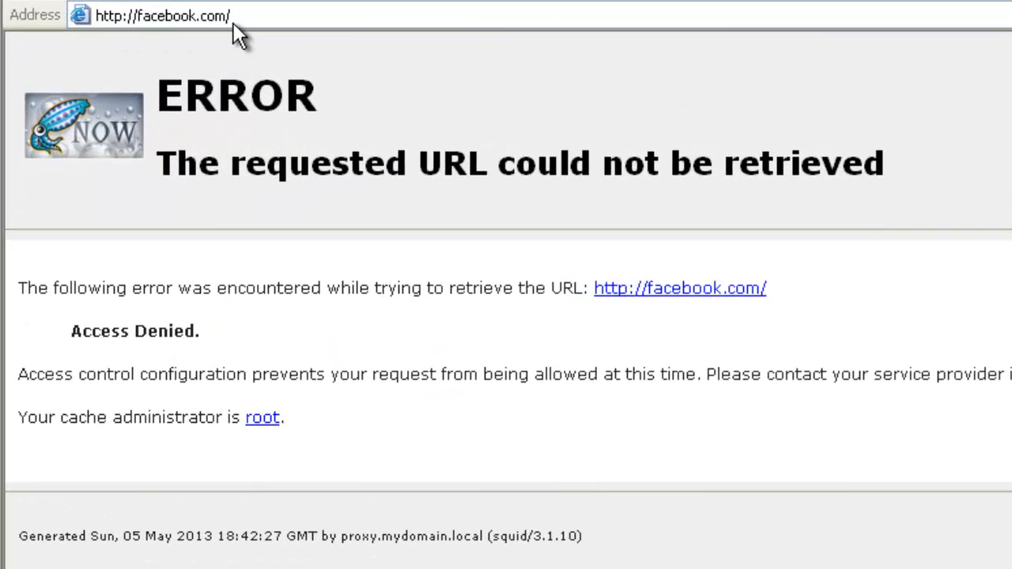
- Load youtube.com, dismiss the cookie privacy notice, and close Internet Explorer
click(258, 16)
text(you)
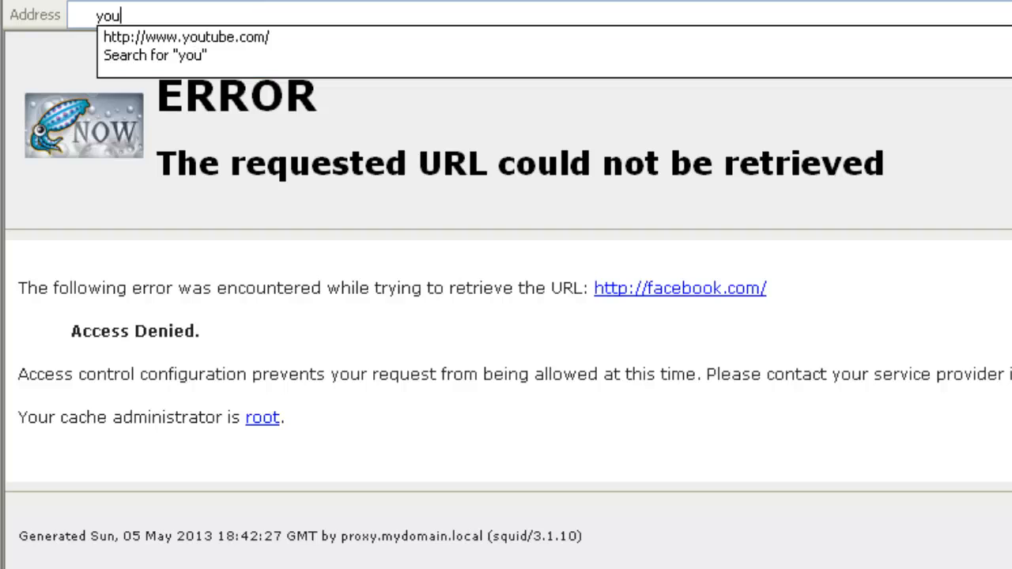
key(Down)
key(Return)
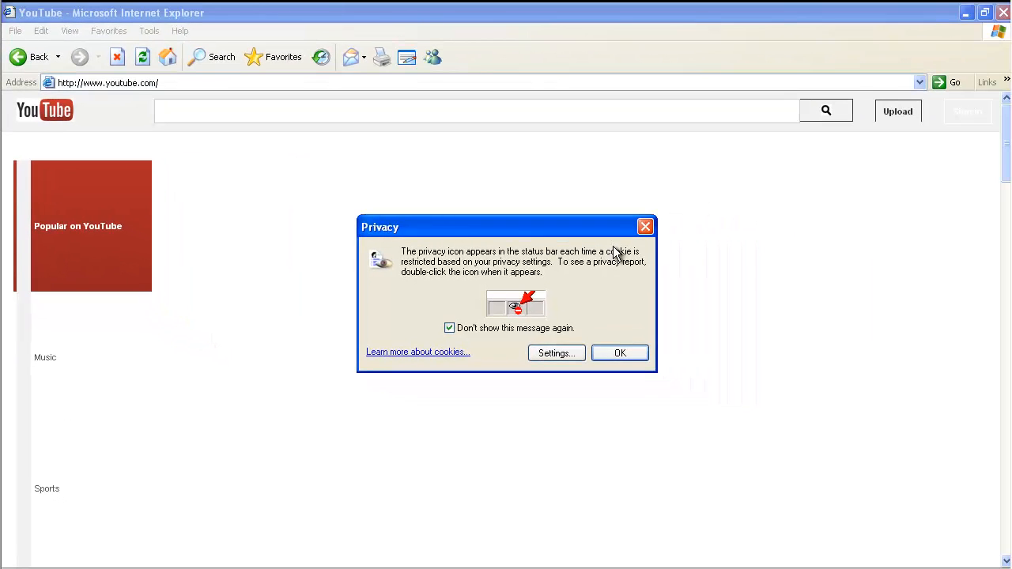
click(619, 355)
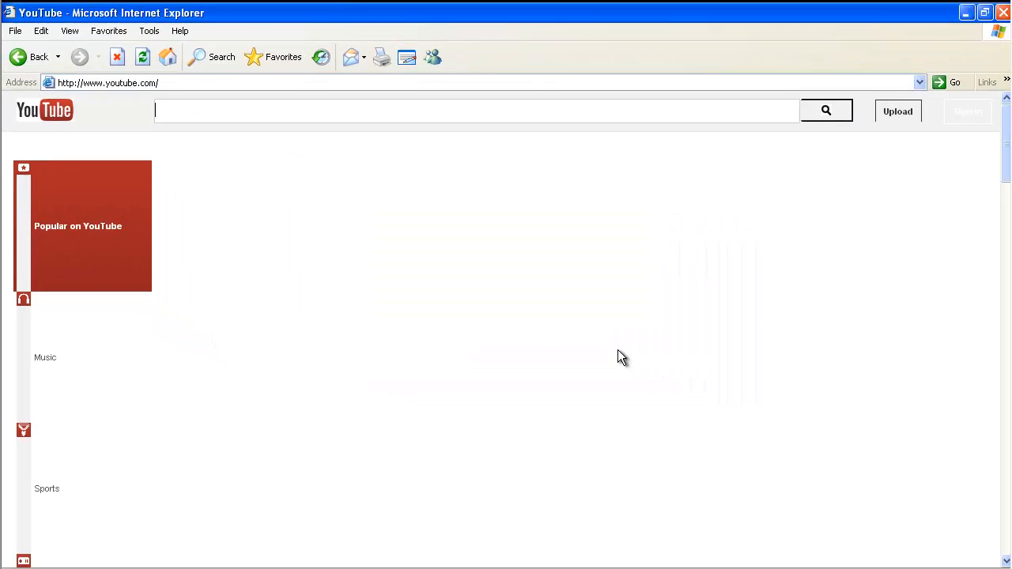
click(1002, 12)
- Launch Internet Explorer and sign in to the proxy as the second user
key(super)
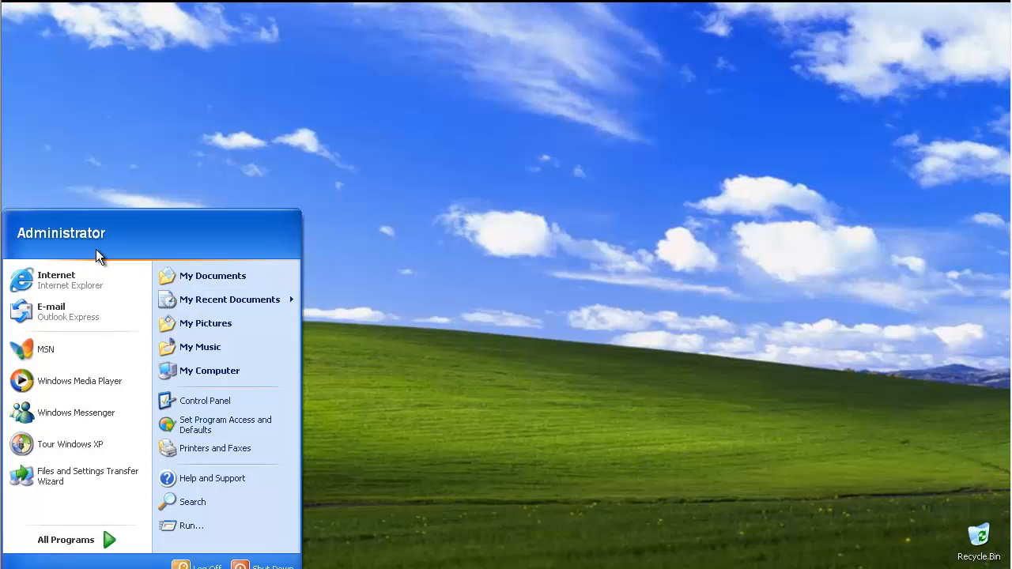
click(96, 272)
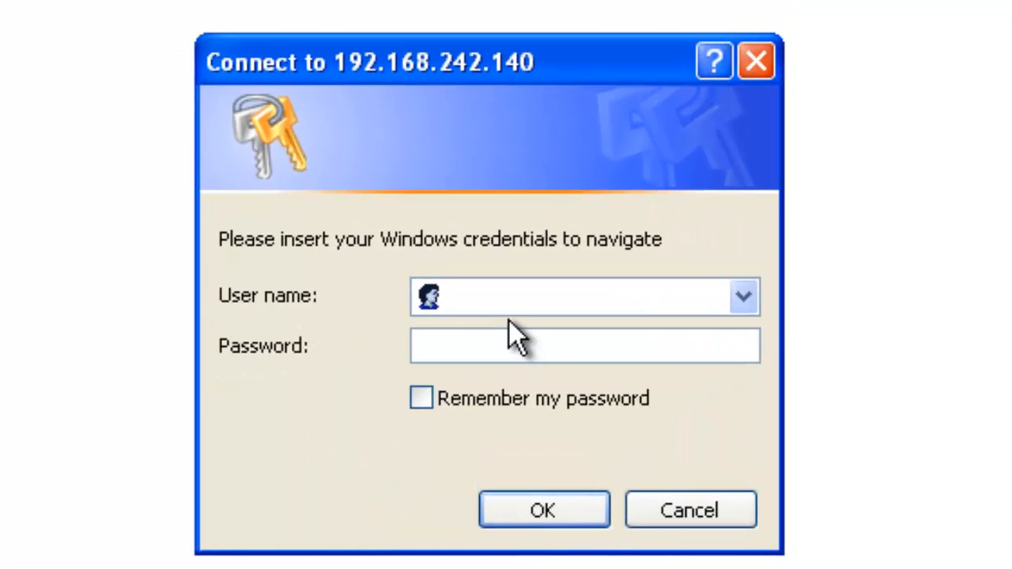
text(john)
key(Tab)
text(123456)
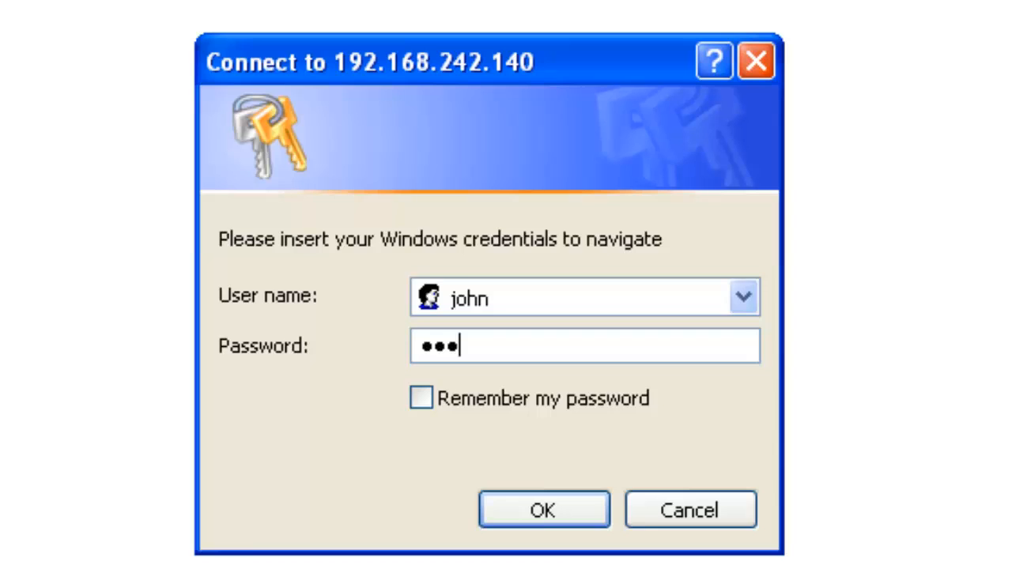
key(Return)
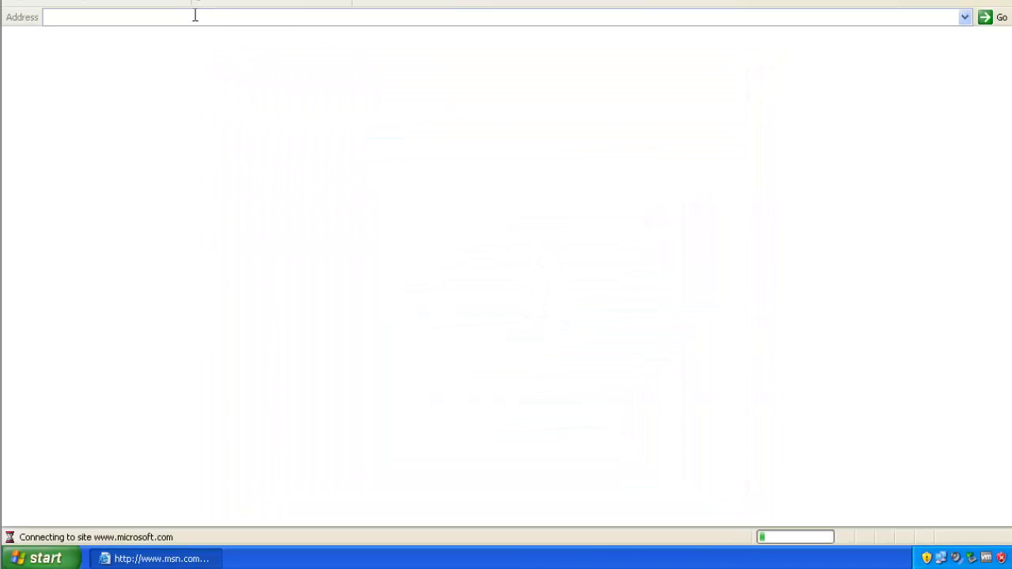
- Load facebook.com, then try youtube.com to check it is denied
click(126, 15)
text(face)
key(Down)
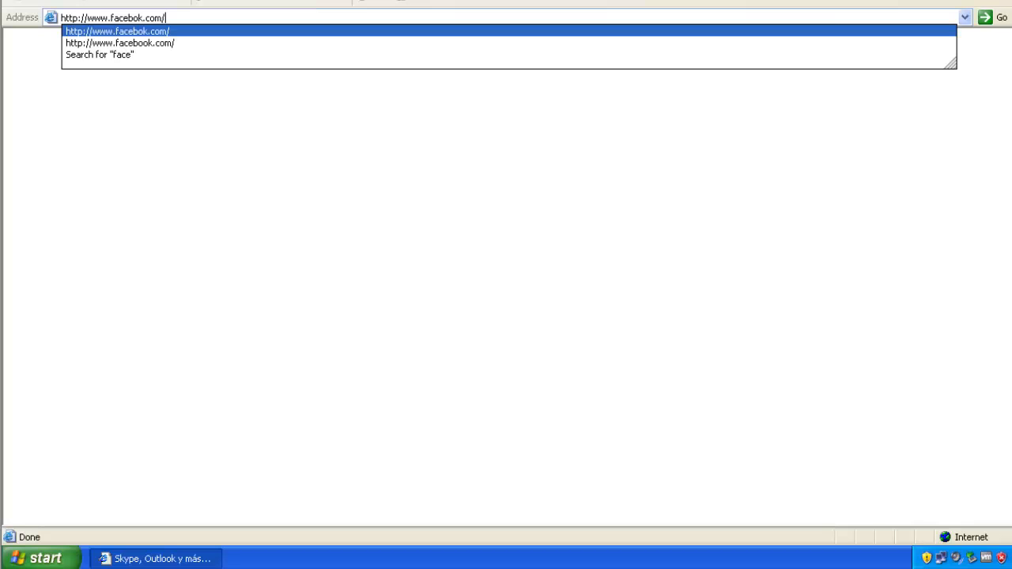
key(Return)
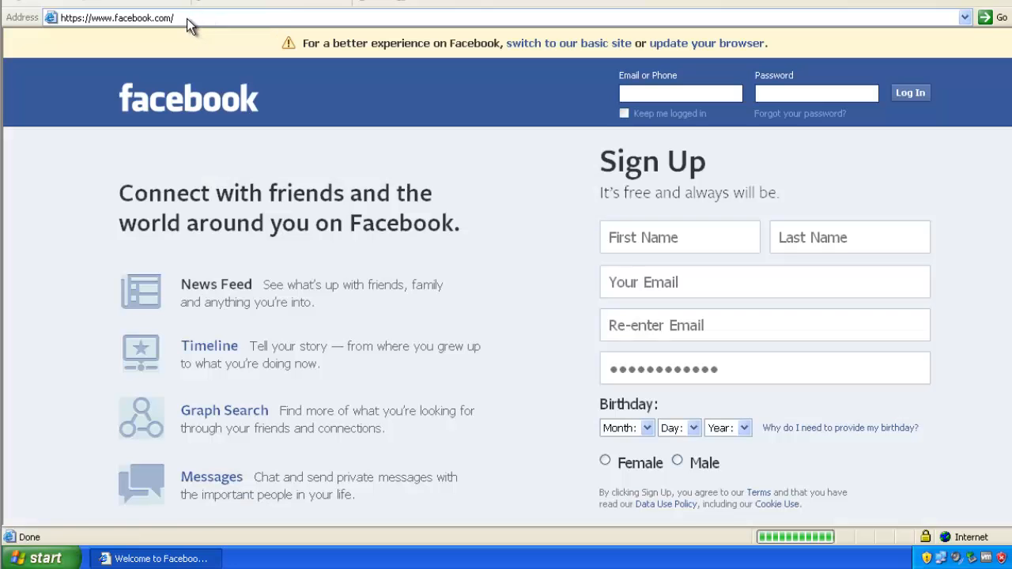
click(188, 17)
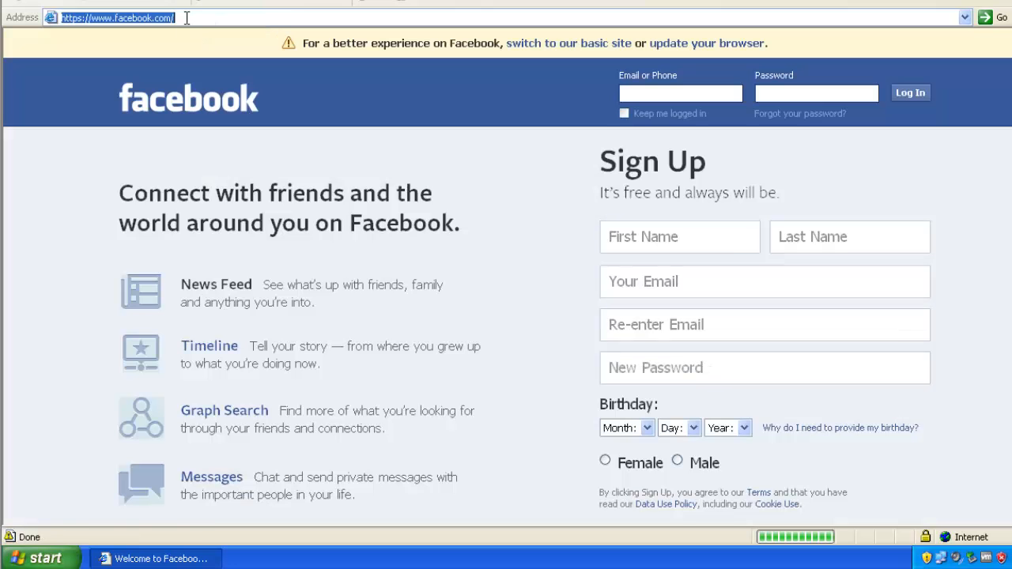
text(youtub)
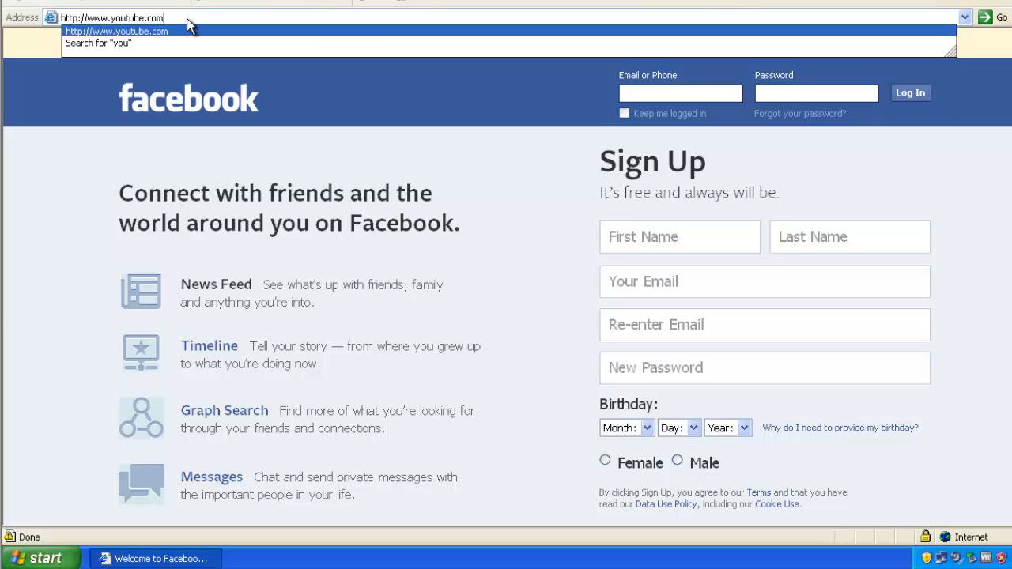
click(190, 30)
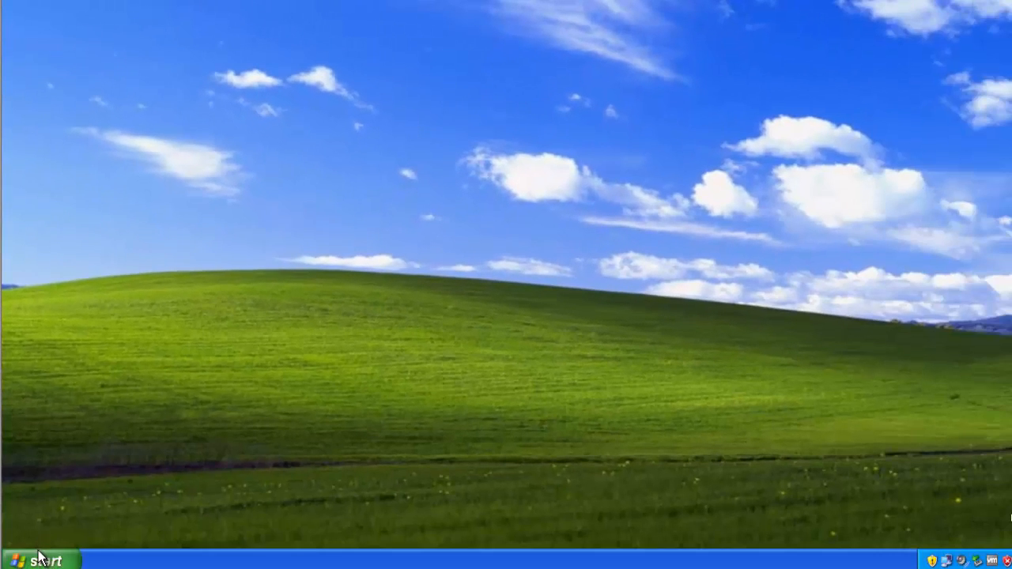
- Launch Internet Explorer and sign in to the proxy as the third user
click(35, 560)
click(91, 231)
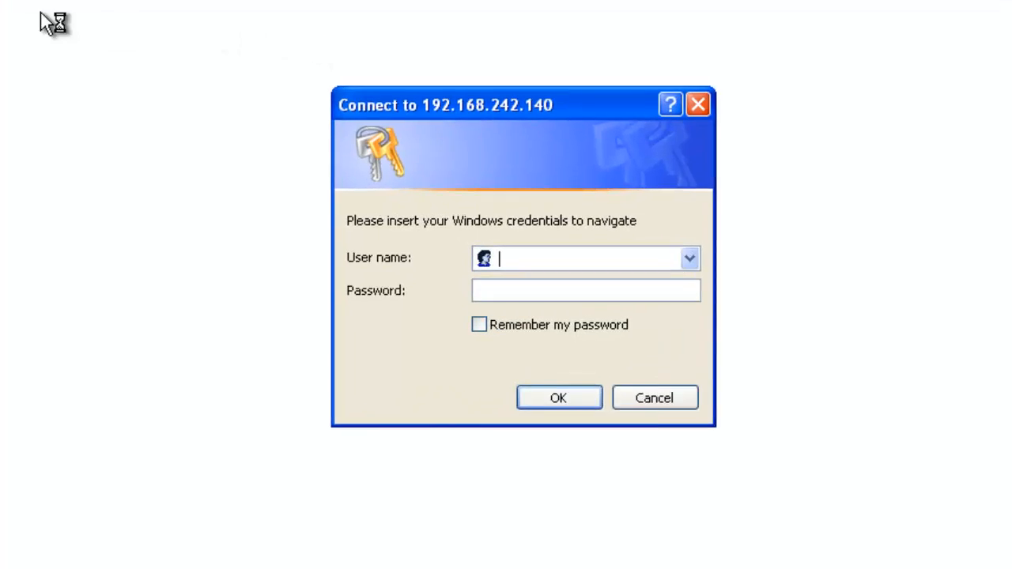
text(anthony)
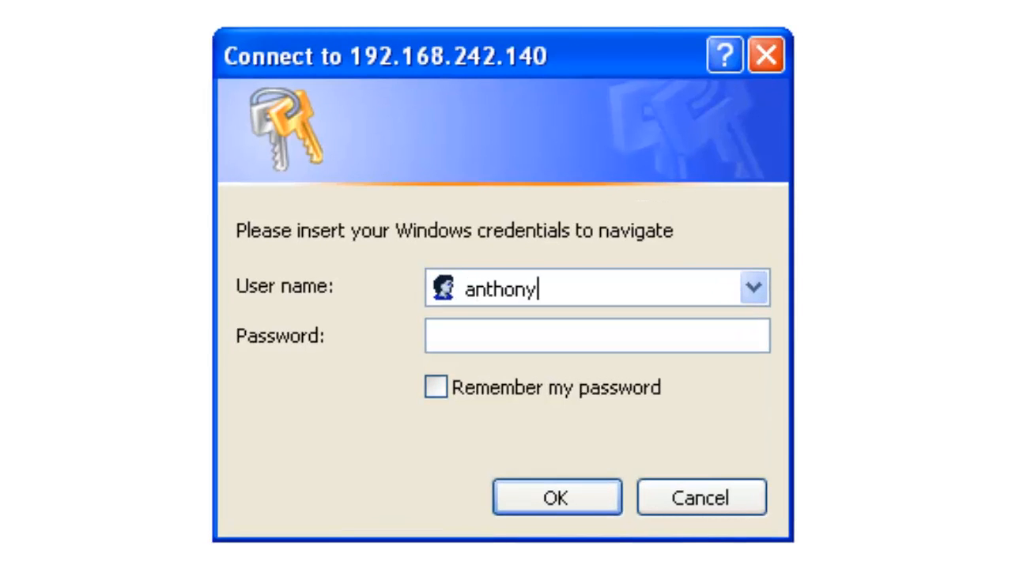
key(Tab)
text(******)
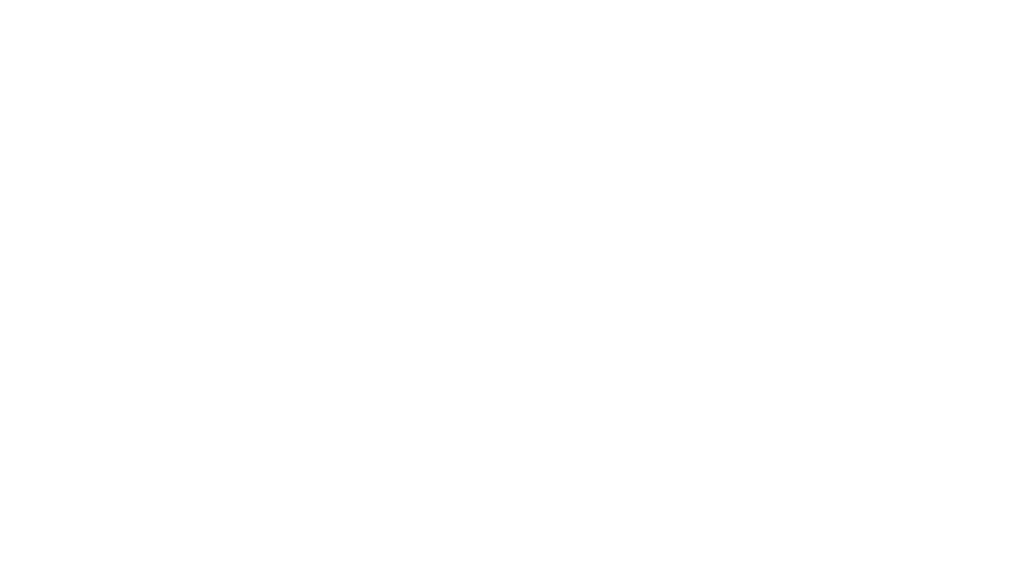
- Test access by loading youtube.com and then facebook.com
click(254, 33)
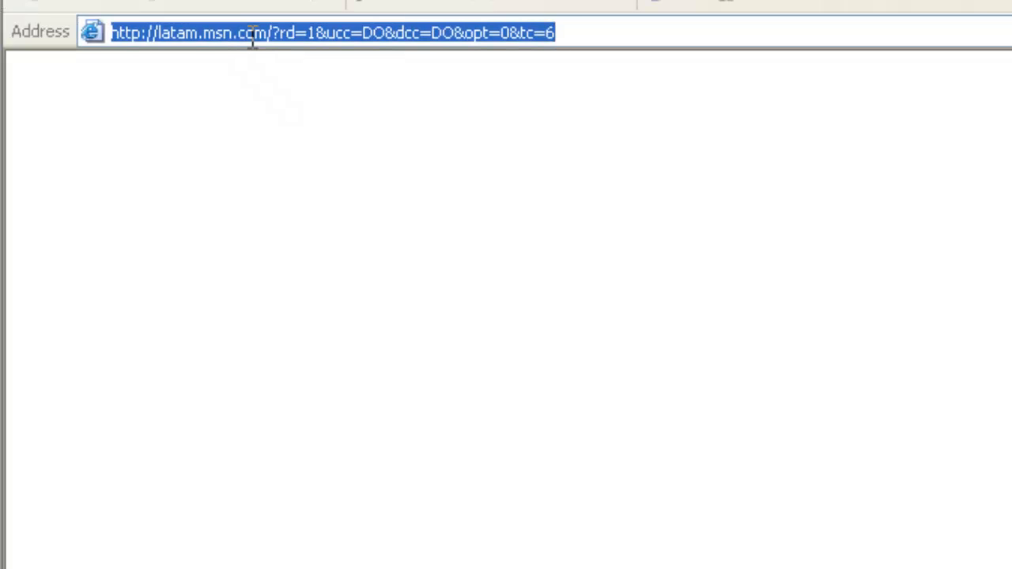
text(you)
key(Down)
key(Return)
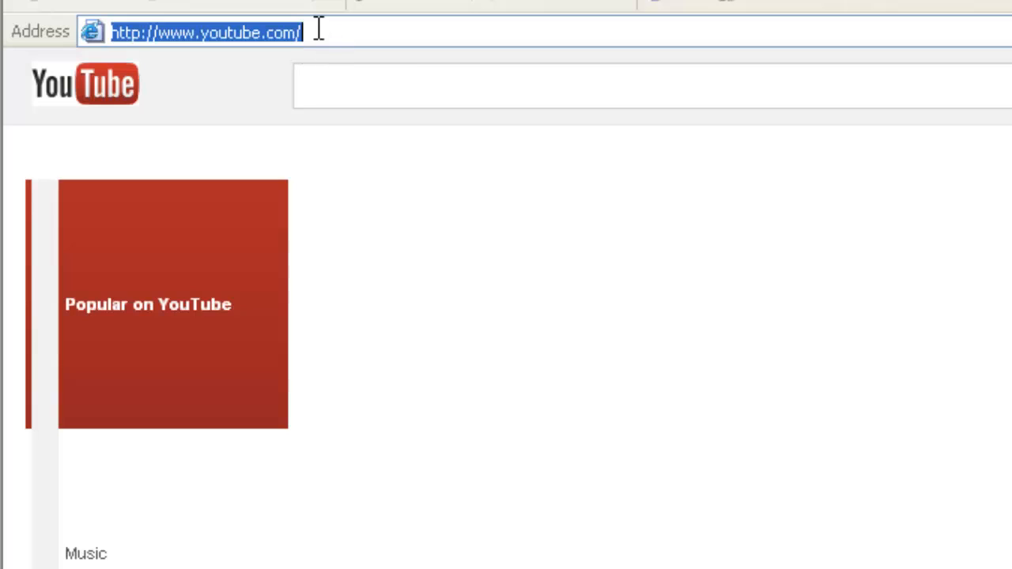
click(318, 30)
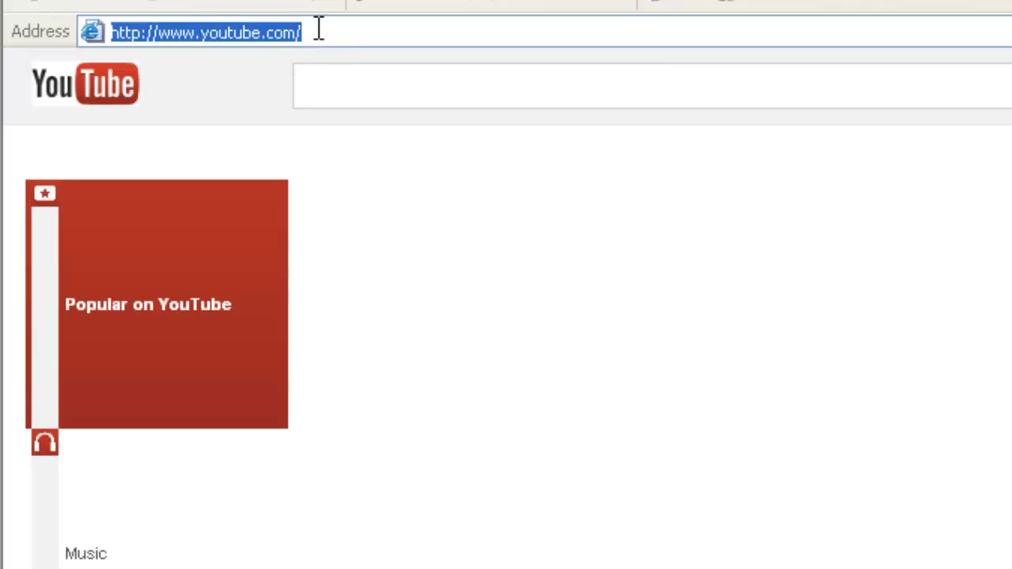
text(faceboo)
key(Down)
key(Return)
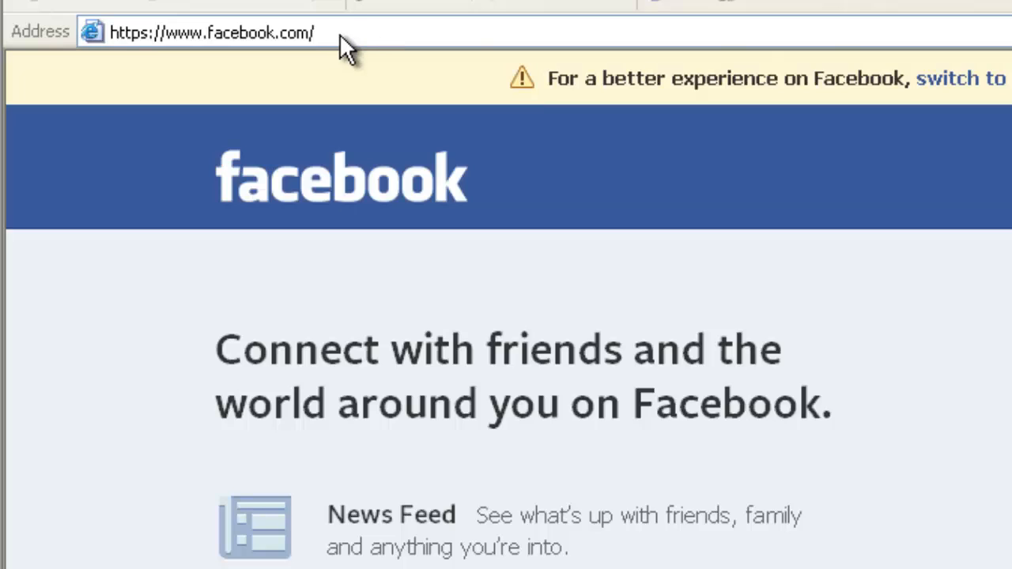
click(339, 33)
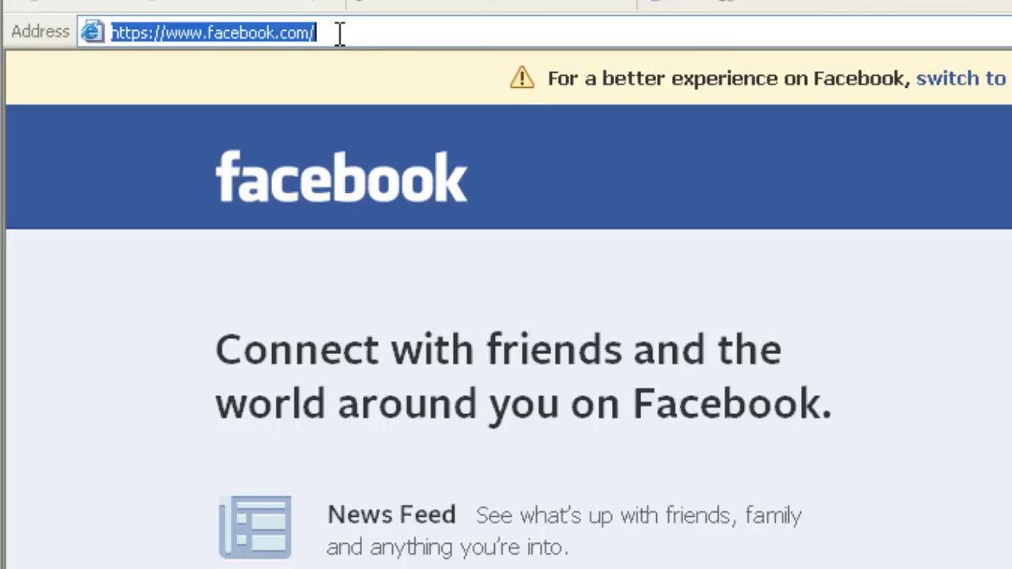
text(twitter)
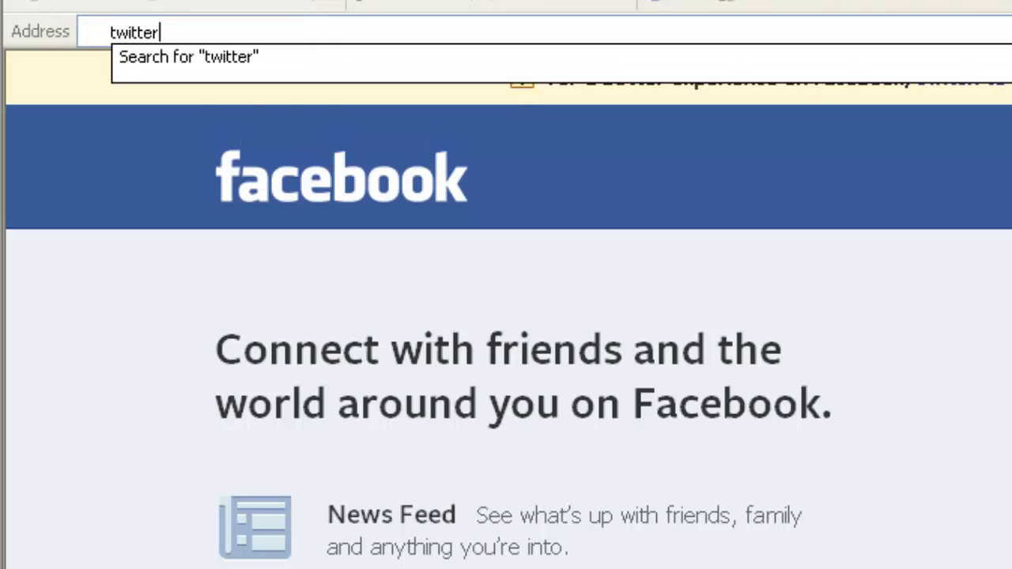
key(ctrl+Return)
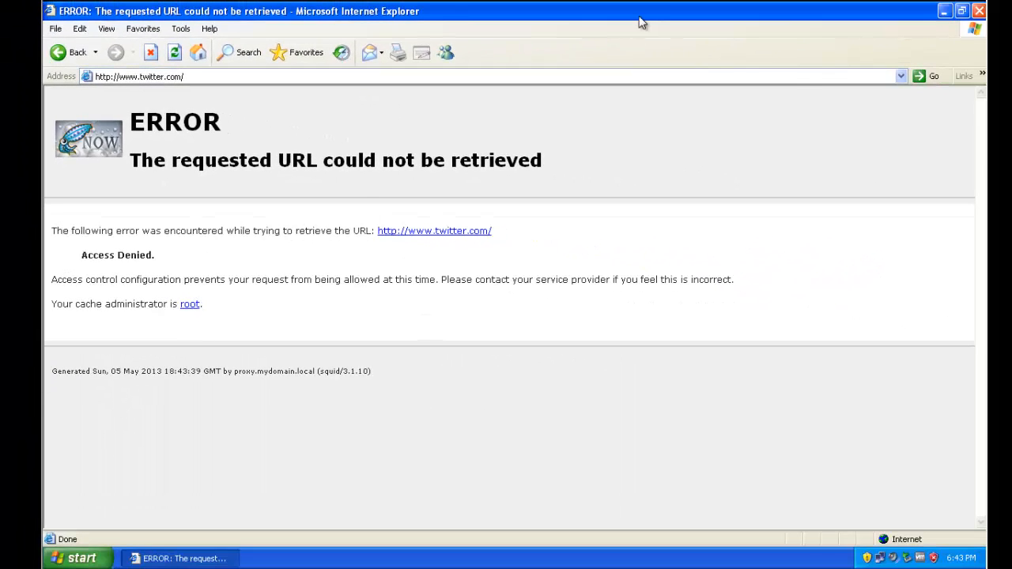
click(978, 11)
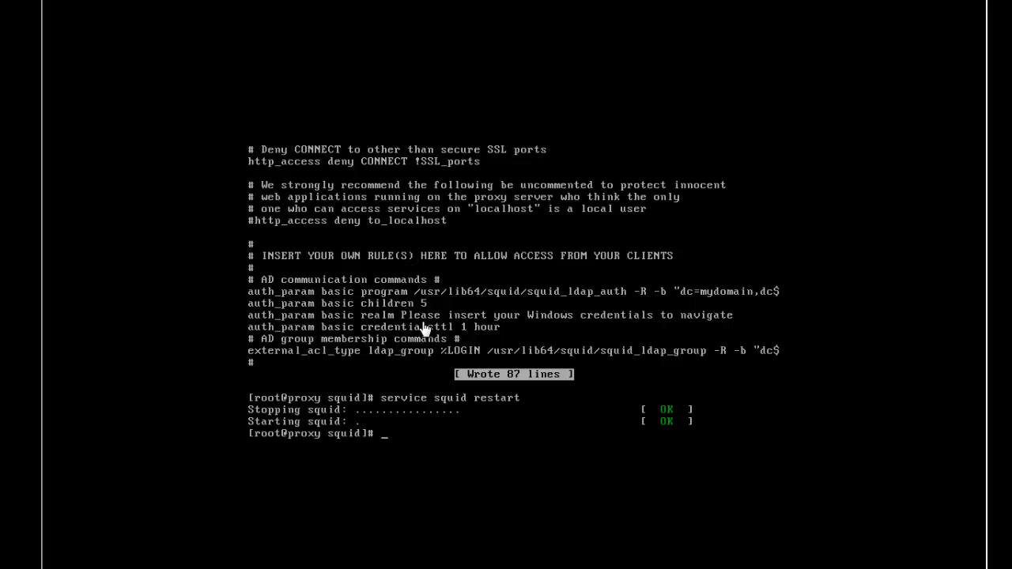
- Restart squid, reopen /etc/squid/squid.conf in nano and scroll down to the acl rules
key(Up)
key(Up)
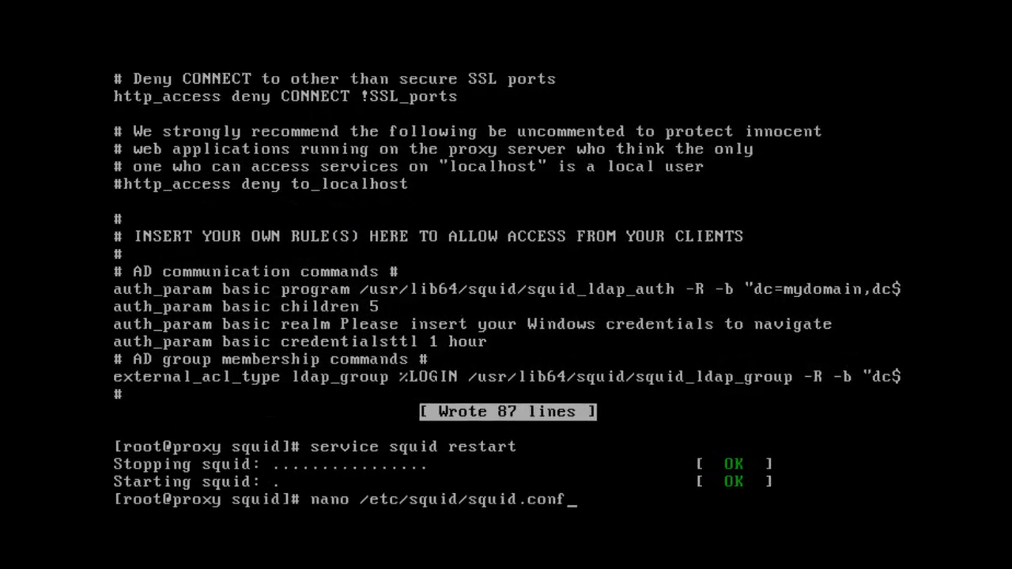
key(Return)
key(Down)
key(Down)
key(Down)
key(Down)
key(Down)
key(Down)
key(Down)
key(Down)
key(Down)
key(Down)
key(Down)
key(Down)
key(Down)
key(Down)
key(Down)
key(Down)
key(Down)
key(Down)
key(Down)
key(Down)
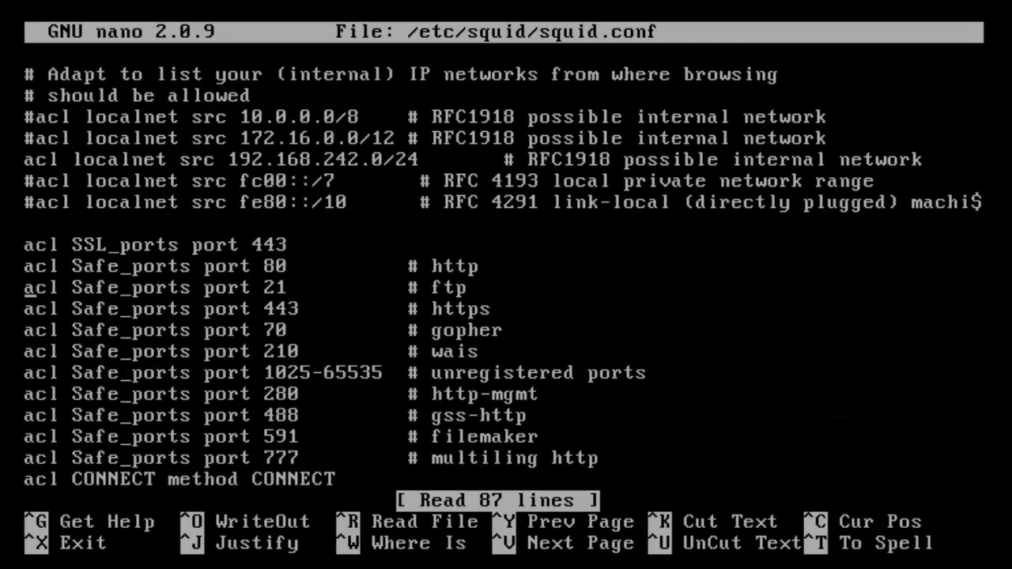
key(Down)
key(Down)
key(Down)
key(Down)
key(Down)
key(Down)
key(Down)
key(Down)
key(Down)
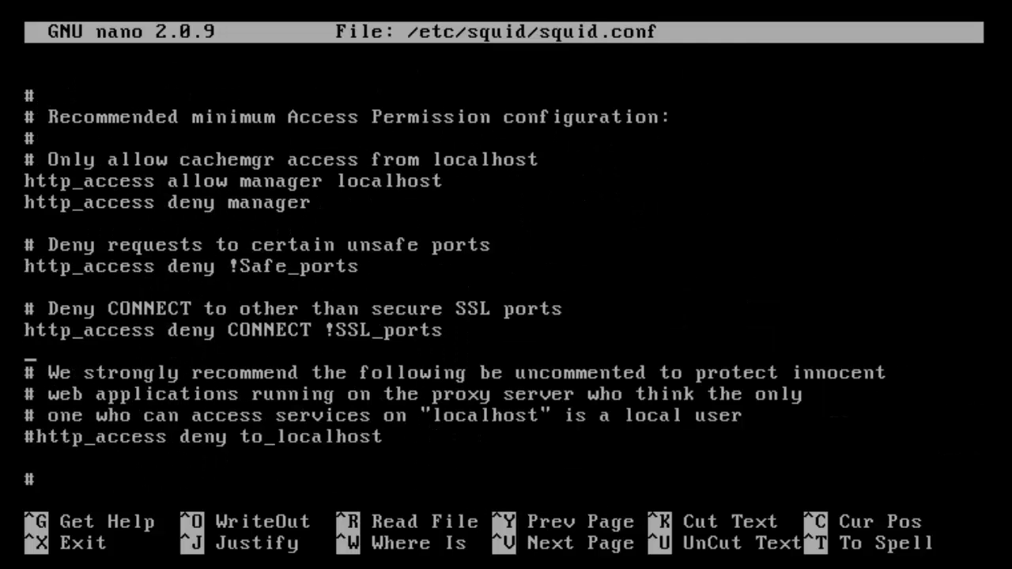
key(Down)
key(Down)
key(Down)
key(Down)
key(Down)
key(Down)
key(Down)
key(Down)
key(Down)
key(Down)
key(Down)
key(Down)
key(Down)
key(Down)
key(Down)
key(Down)
key(Down)
key(Down)
key(Down)
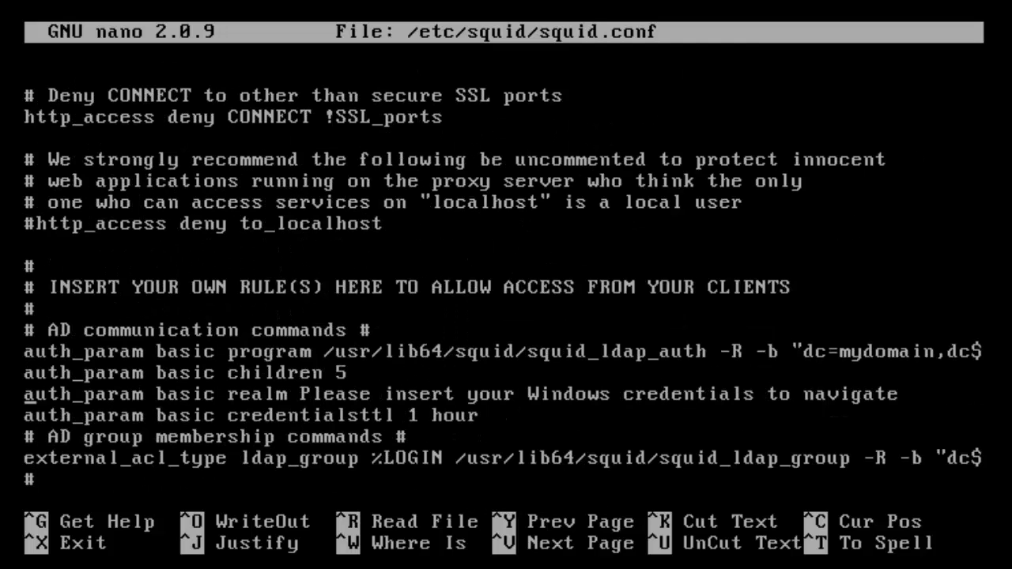
- Move the cursor through the rule2 youtube.com line to url_regex on the twitter rule
key(Up)
key(Right)
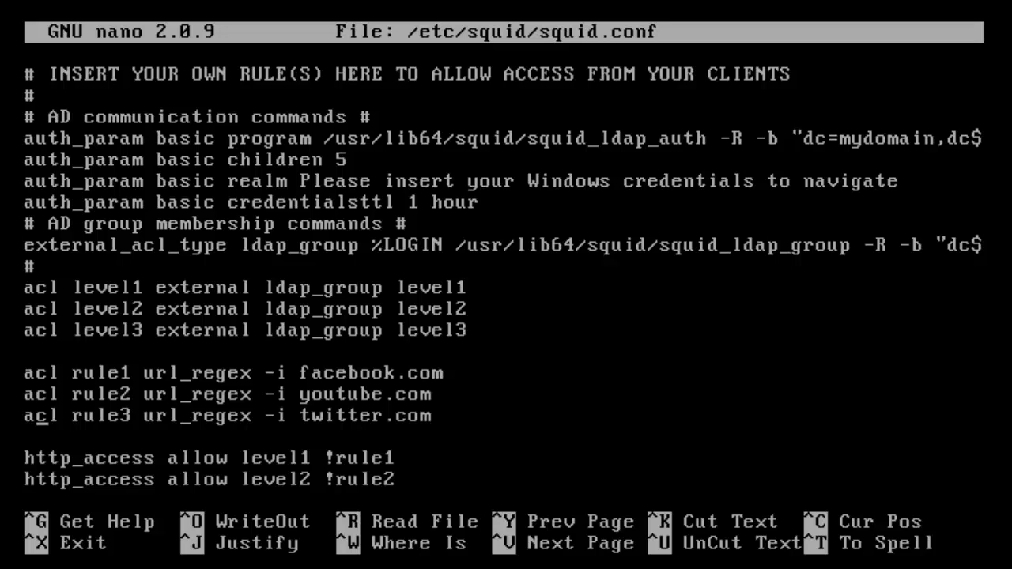
key(Up)
key(Right)
key(Right)
key(Right)
key(Right)
key(Right)
key(Right)
key(Right)
key(Right)
key(Right)
key(Right)
key(Right)
key(Right)
key(Right)
key(Right)
key(Right)
key(Right)
key(Left)
key(Left)
key(Left)
key(Left)
key(Left)
key(Left)
key(Left)
key(Right)
key(Right)
key(Right)
key(Right)
key(Right)
key(Right)
key(Right)
key(Right)
key(Right)
key(Right)
key(Right)
key(Right)
key(Right)
key(Right)
key(Right)
key(Right)
key(Right)
key(Right)
key(Right)
key(Right)
key(Right)
key(Left)
key(Left)
key(Left)
key(Left)
key(Left)
key(Left)
key(Left)
key(Right)
key(Right)
key(Right)
key(Right)
key(Right)
key(Right)
key(Right)
key(Right)
key(Right)
key(Right)
key(Left)
key(Left)
key(Left)
key(Left)
key(Left)
key(Left)
key(Left)
key(Left)
key(Left)
key(Left)
key(Left)
key(Right)
key(Right)
key(Up)
key(Down)
key(Down)
key(Down)
key(Up)
key(Left)
key(Left)
key(Left)
key(Left)
key(Left)
key(Left)
key(Left)
key(Left)
key(Left)
key(Right)
key(Right)
key(Right)
- Change the twitter rule to dstdomain without -i and add a leading dot to twitter.com
key(BackSpace)
key(BackSpace)
key(BackSpace)
key(BackSpace)
key(BackSpace)
key(BackSpace)
key(BackSpace)
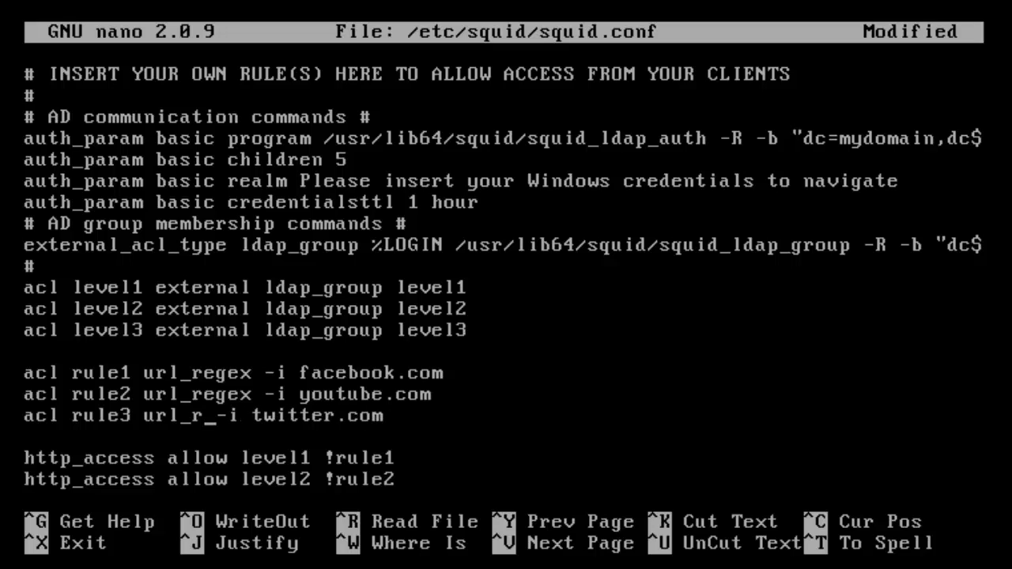
key(BackSpace)
key(BackSpace)
text(dstdomain)
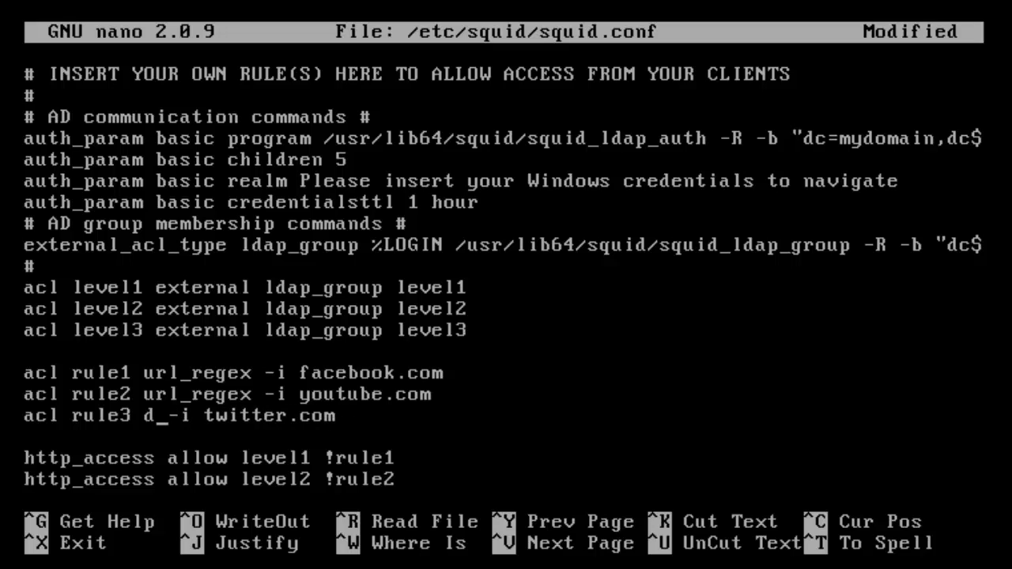
key(Right)
key(Right)
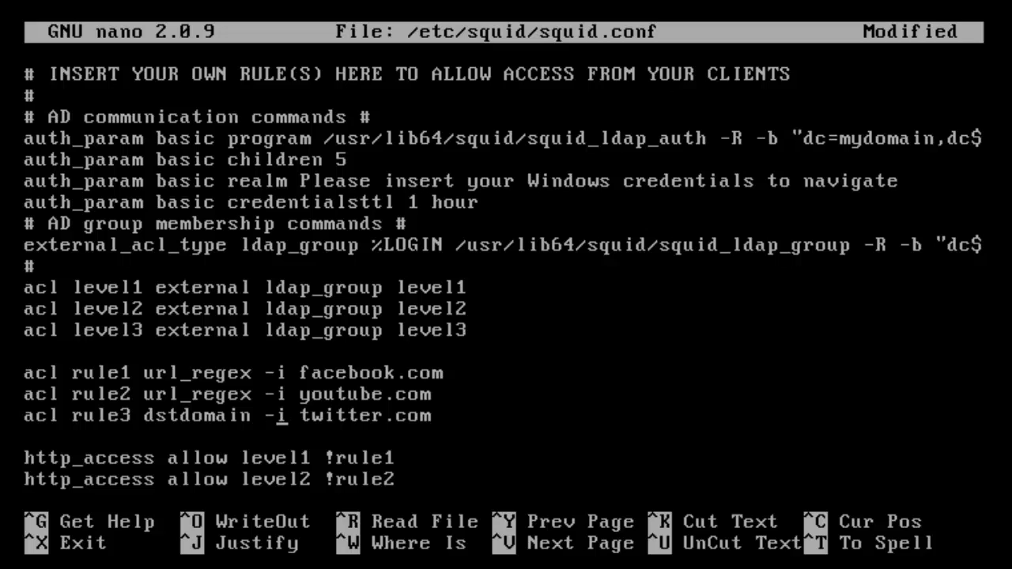
key(Right)
key(BackSpace)
key(BackSpace)
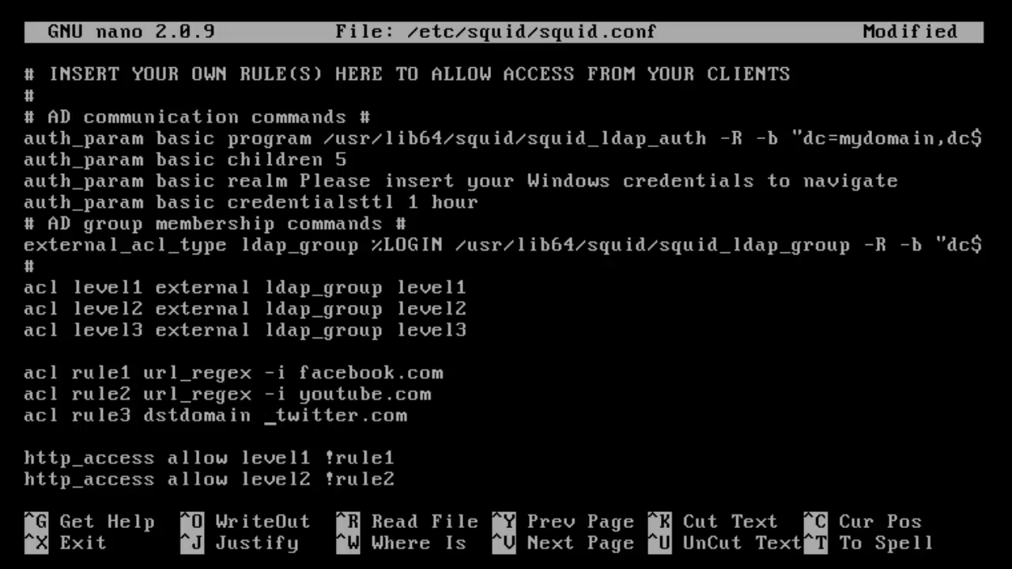
text(.)
key(Left)
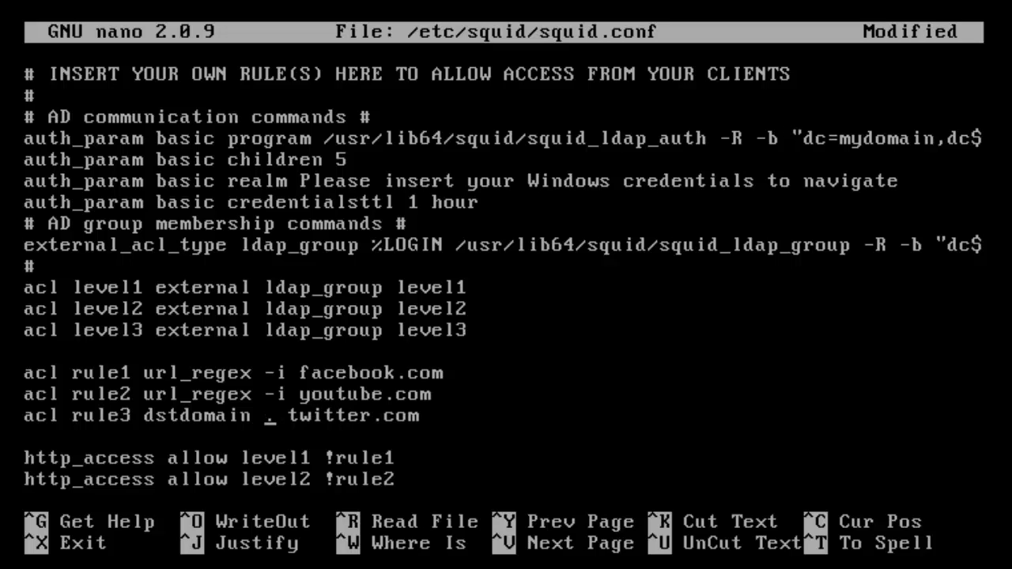
key(Delete)
key(Right)
text(.)
- Drop -i from the youtube rule, add its leading dot, and remove the extra space before .twitter.com
key(Up)
key(Delete)
key(BackSpace)
key(BackSpace)
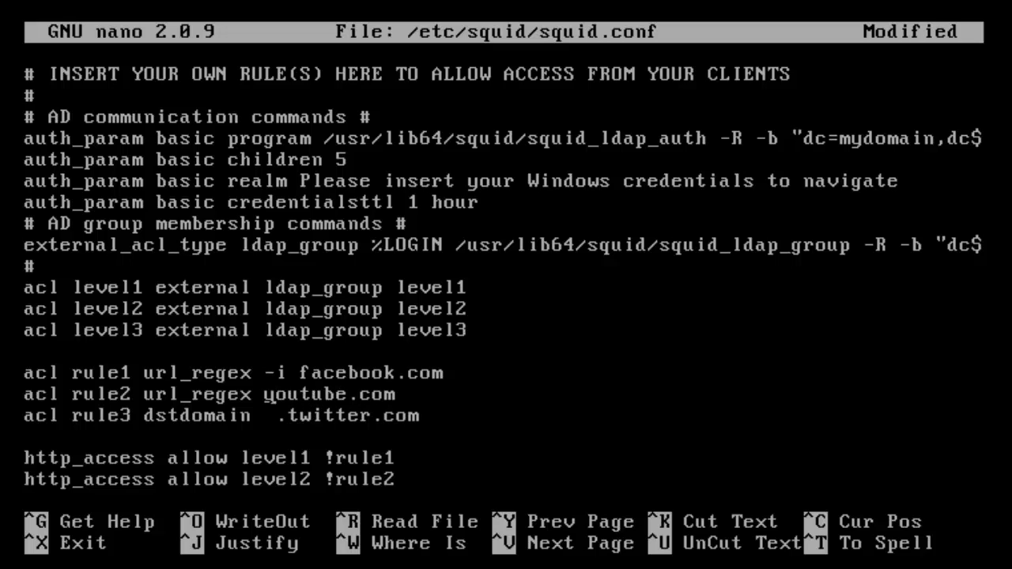
text(.)
key(Left)
key(Down)
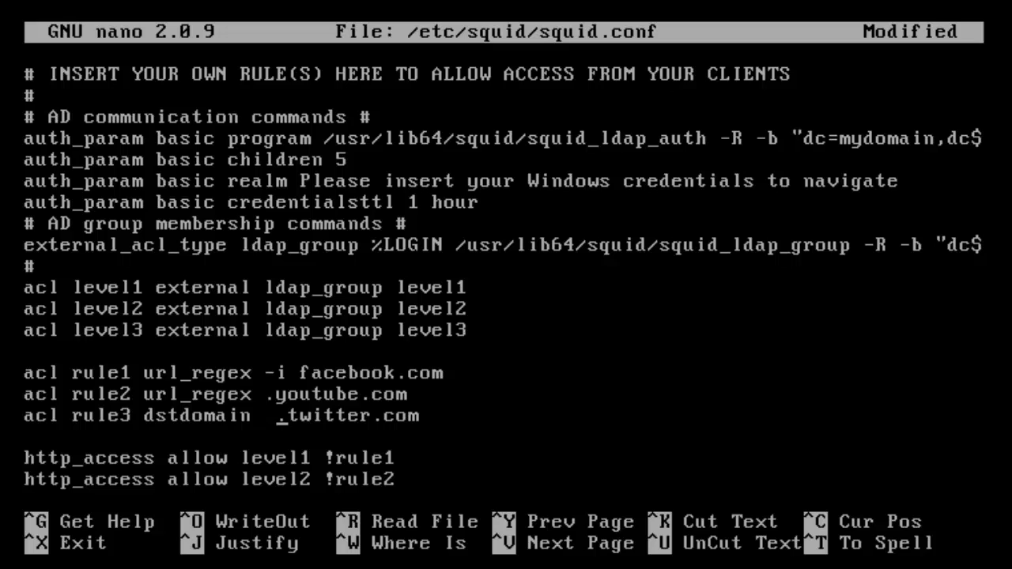
key(BackSpace)
- Make the facebook rule read dstdomain .facebook.com, removing -i and url_regex
key(Up)
key(Up)
key(Right)
key(Right)
key(BackSpace)
key(BackSpace)
key(BackSpace)
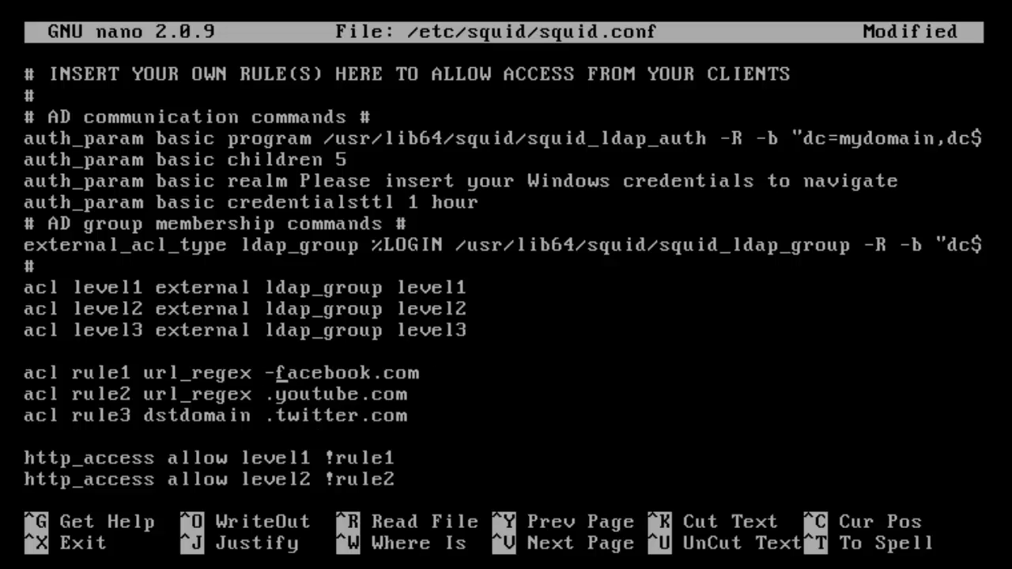
text(.)
key(Left)
key(BackSpace)
key(BackSpace)
key(BackSpace)
key(BackSpace)
key(BackSpace)
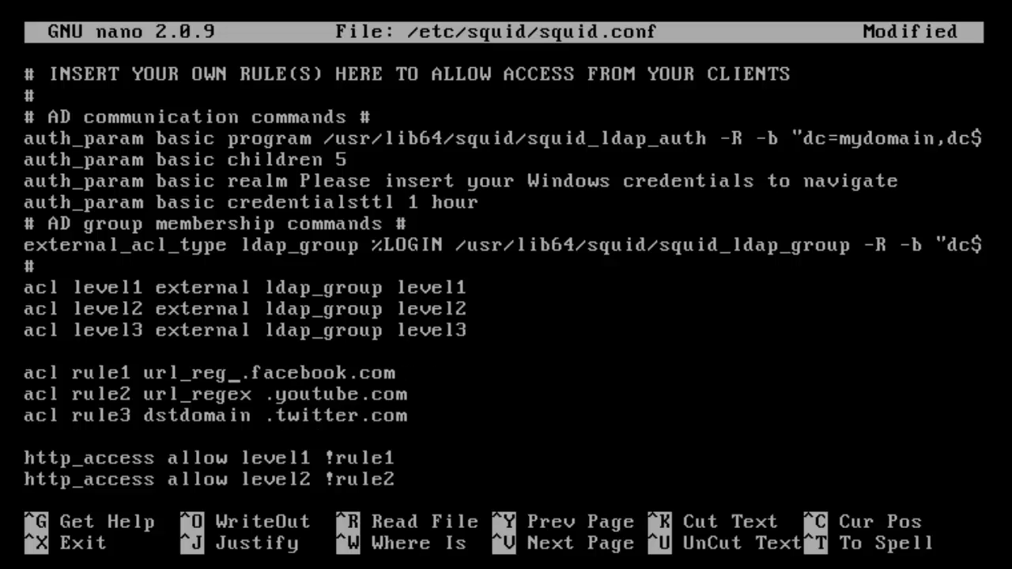
key(BackSpace)
key(BackSpace)
key(BackSpace)
key(BackSpace)
text(dstdom)
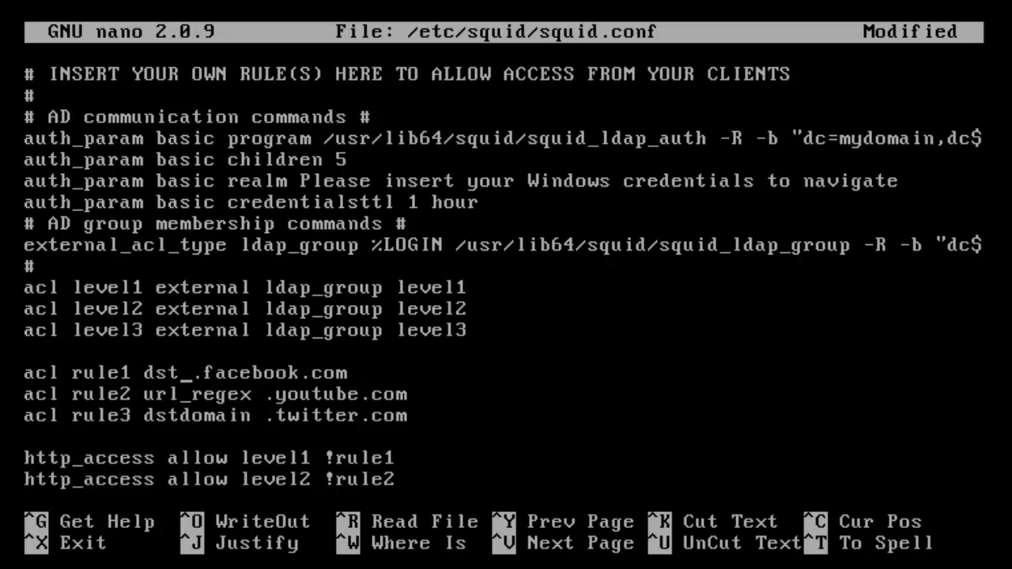
text(ain)
- Replace url_regex with dstdomain on the youtube rule
key(Down)
key(BackSpace)
key(BackSpace)
key(BackSpace)
key(BackSpace)
key(BackSpace)
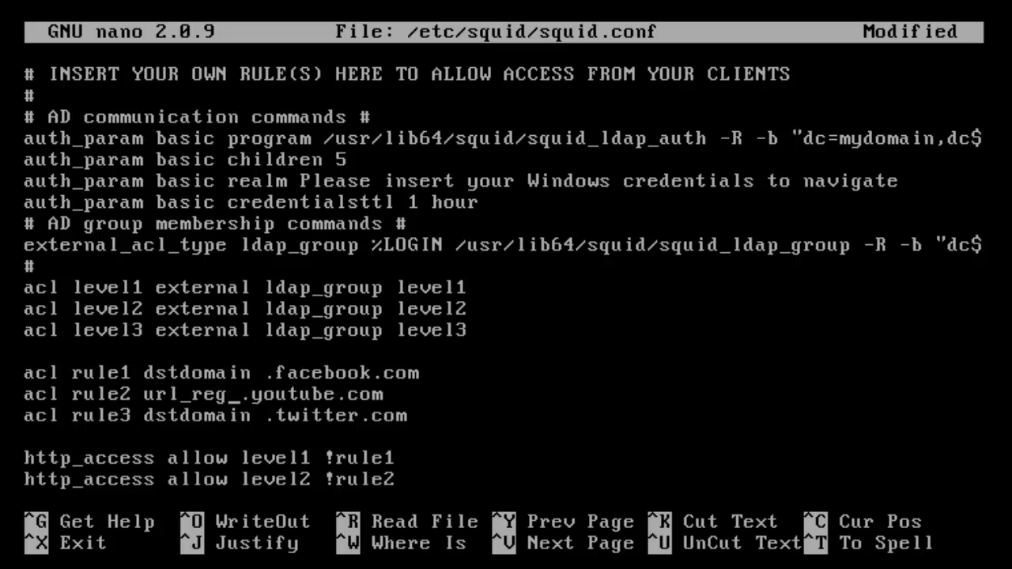
key(BackSpace)
key(BackSpace)
key(BackSpace)
text(dstd)
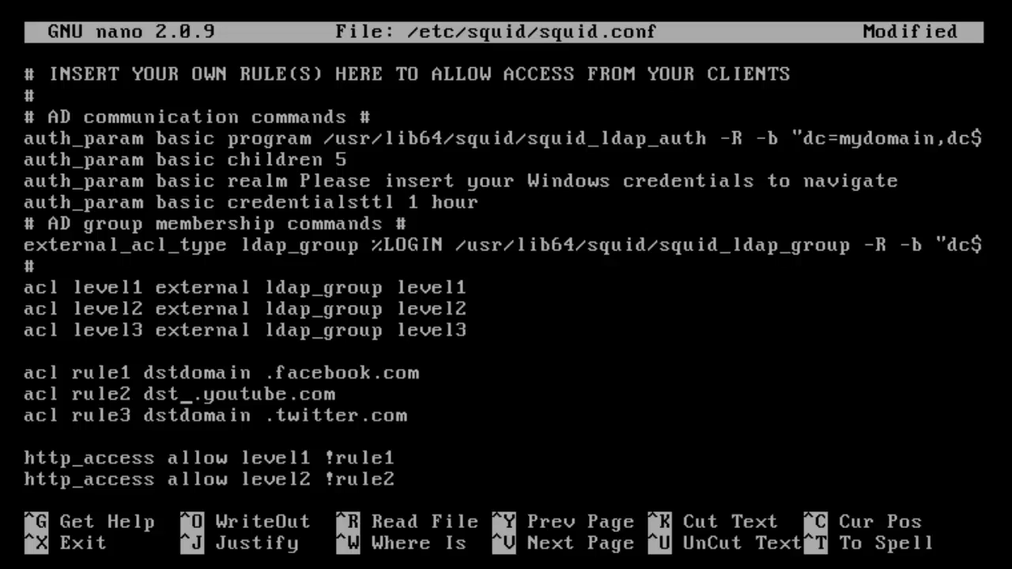
text(omain)
key(Right)
key(Right)
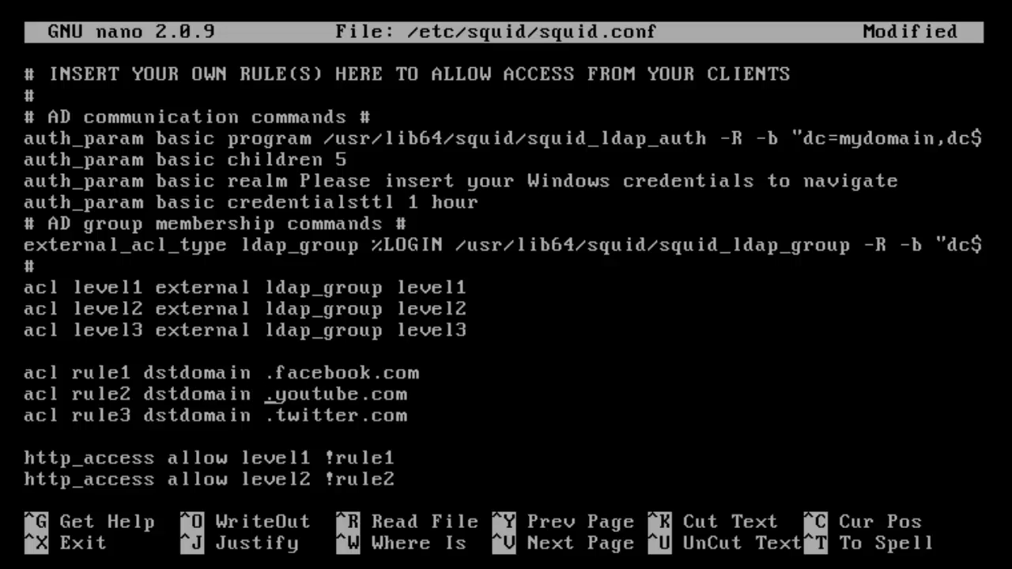
key(Up)
key(Up)
key(Up)
- Review the edited youtube and .facebook.com rule lines
key(Down)
key(Down)
key(Down)
key(Down)
key(Down)
key(Up)
key(Up)
key(Up)
key(Right)
key(Right)
key(Right)
key(Right)
key(Right)
key(Right)
key(Right)
key(Left)
key(Left)
key(Left)
key(Left)
key(Left)
key(Left)
key(Left)
key(Right)
key(Right)
key(Right)
key(Right)
key(Right)
key(Right)
key(Right)
key(Right)
key(Right)
key(Left)
key(Left)
key(Left)
key(Left)
key(Left)
key(Left)
key(Left)
key(Left)
key(Left)
key(Left)
key(Left)
key(Left)
key(Left)
key(Left)
key(Left)
key(Left)
key(Left)
key(Left)
key(Right)
key(Right)
key(Right)
key(Right)
key(Right)
key(Right)
key(Right)
key(Right)
key(Right)
key(Right)
- Save squid.conf, exit nano, and clear the console with clear
key(ctrl+x)
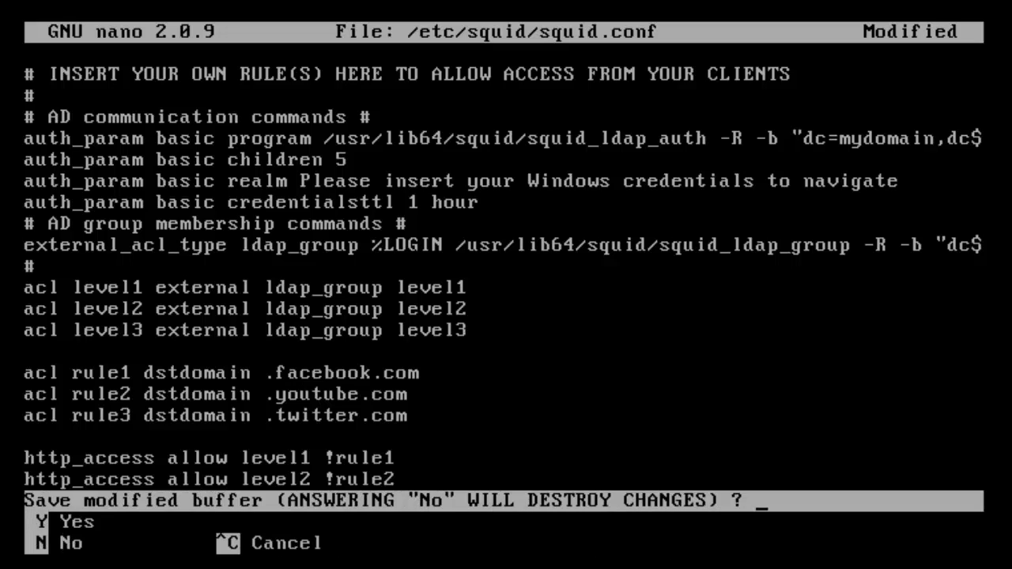
key(y)
key(Return)
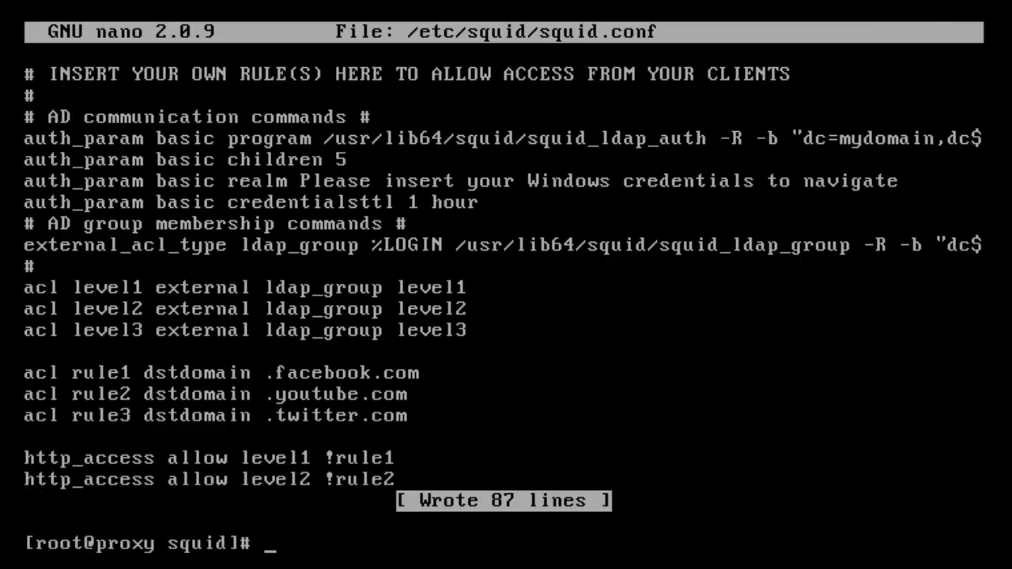
text(clear)
key(Return)
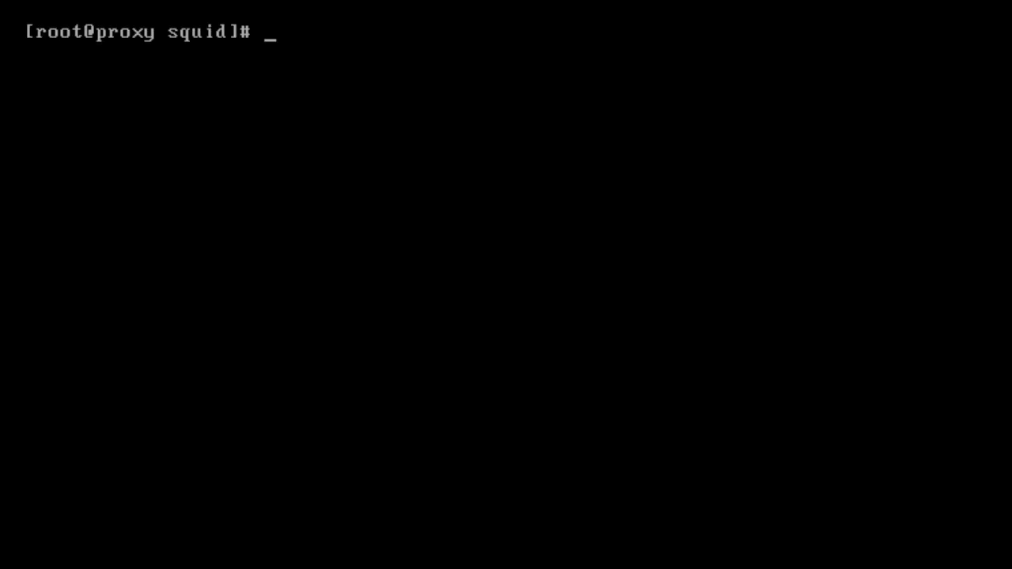